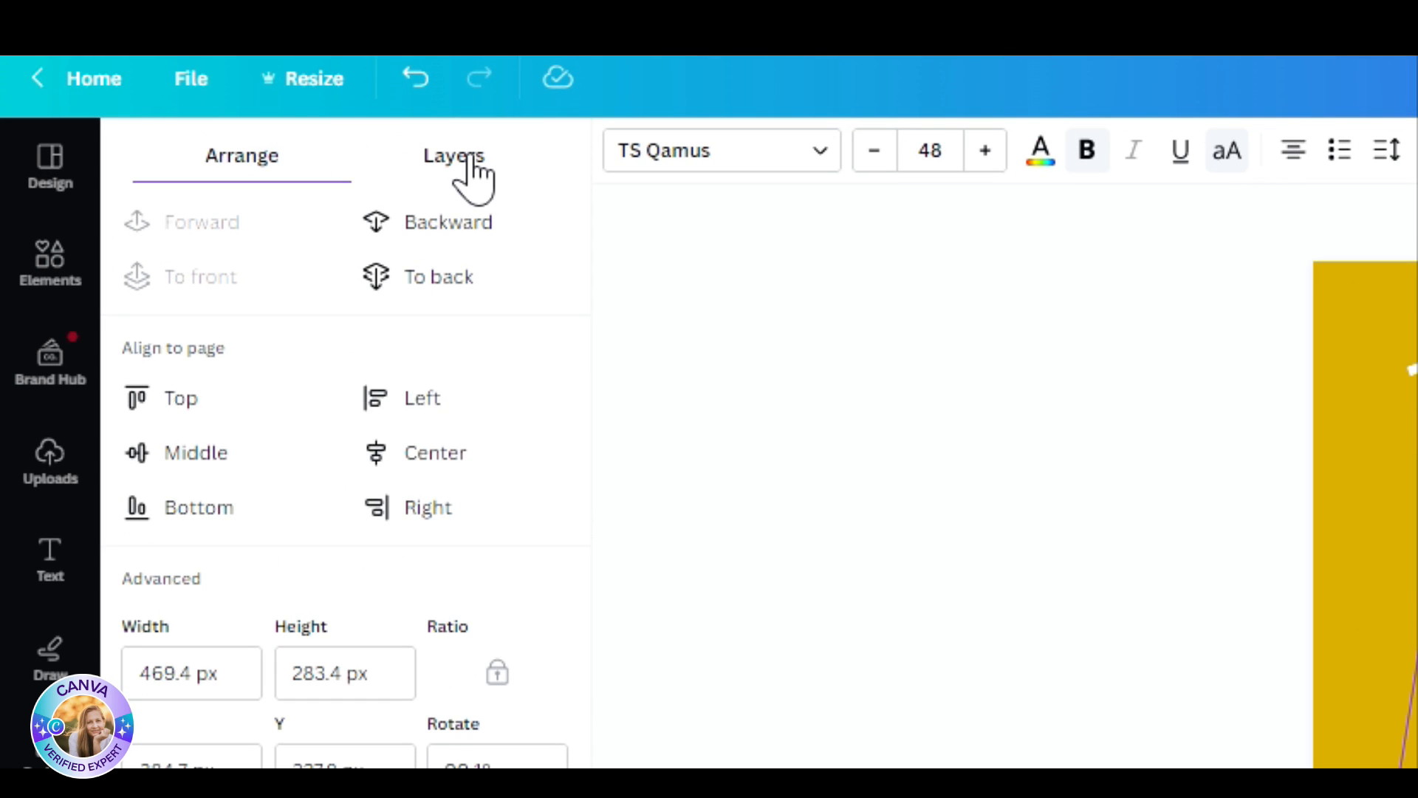
# Step: Open the layer list and inspect the layers of the NEWEST, WINTER JACKET and .95 texts
pyautogui.click(471, 159)
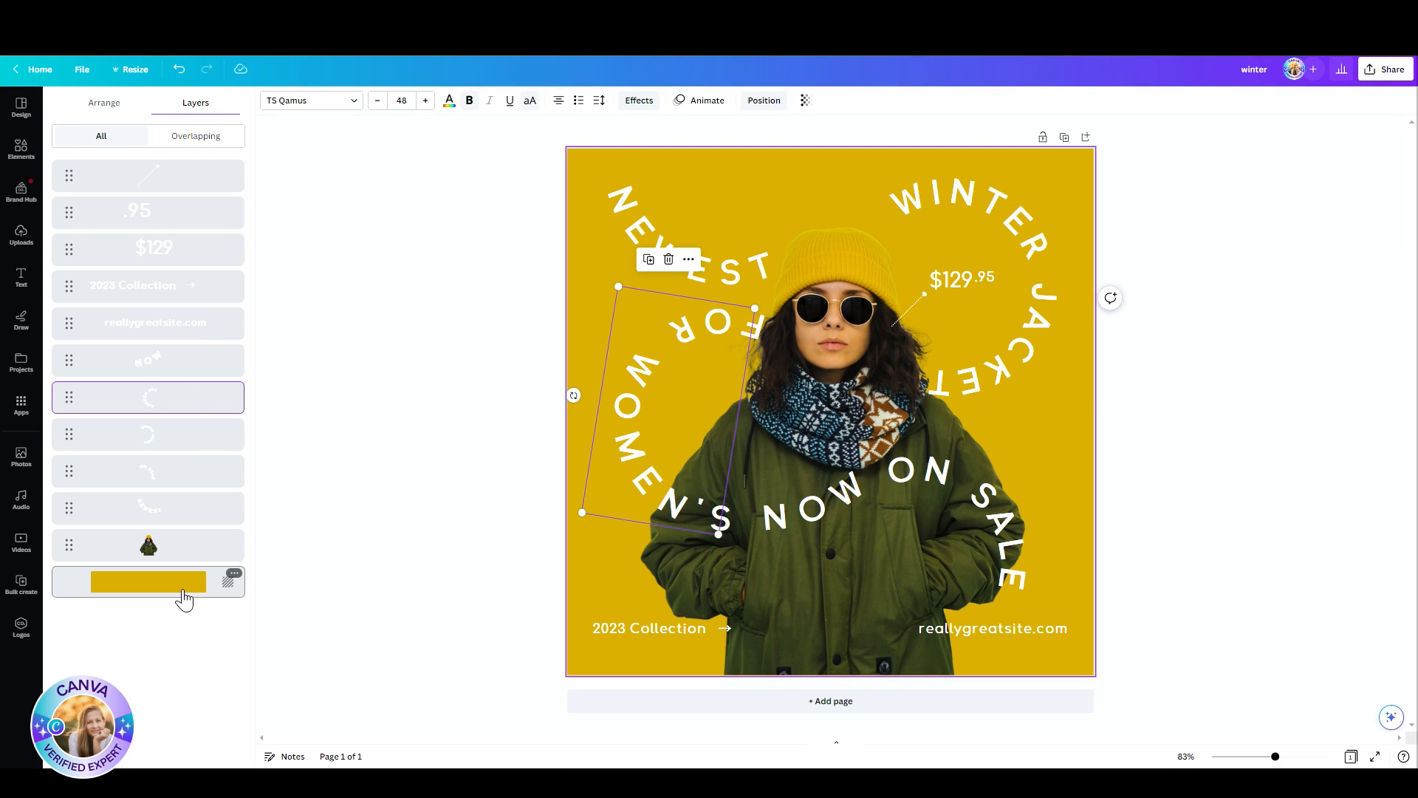
pyautogui.click(625, 219)
pyautogui.click(932, 206)
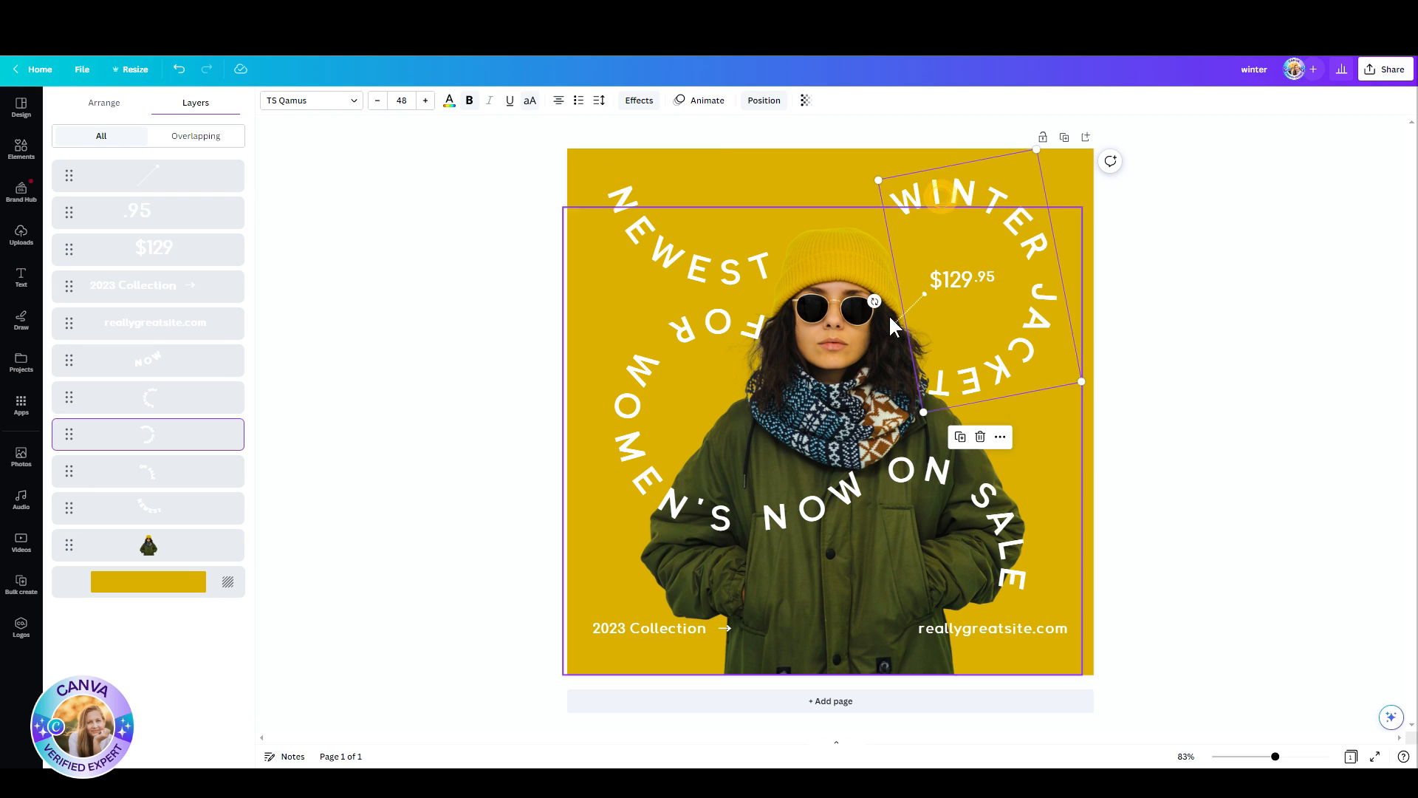
pyautogui.click(993, 278)
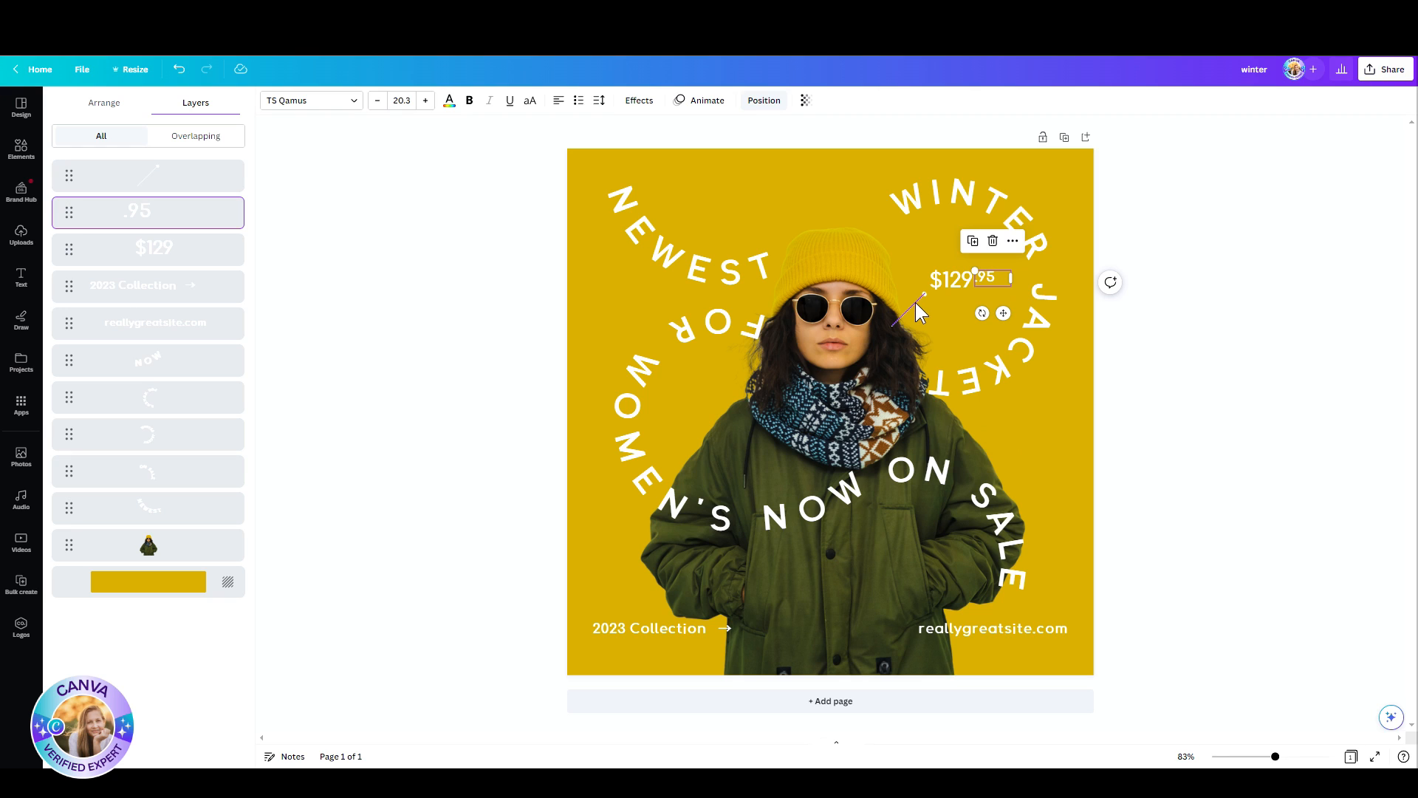
# Step: Select the woman's photo from its layer and nudge it slightly up and to the left
pyautogui.click(143, 560)
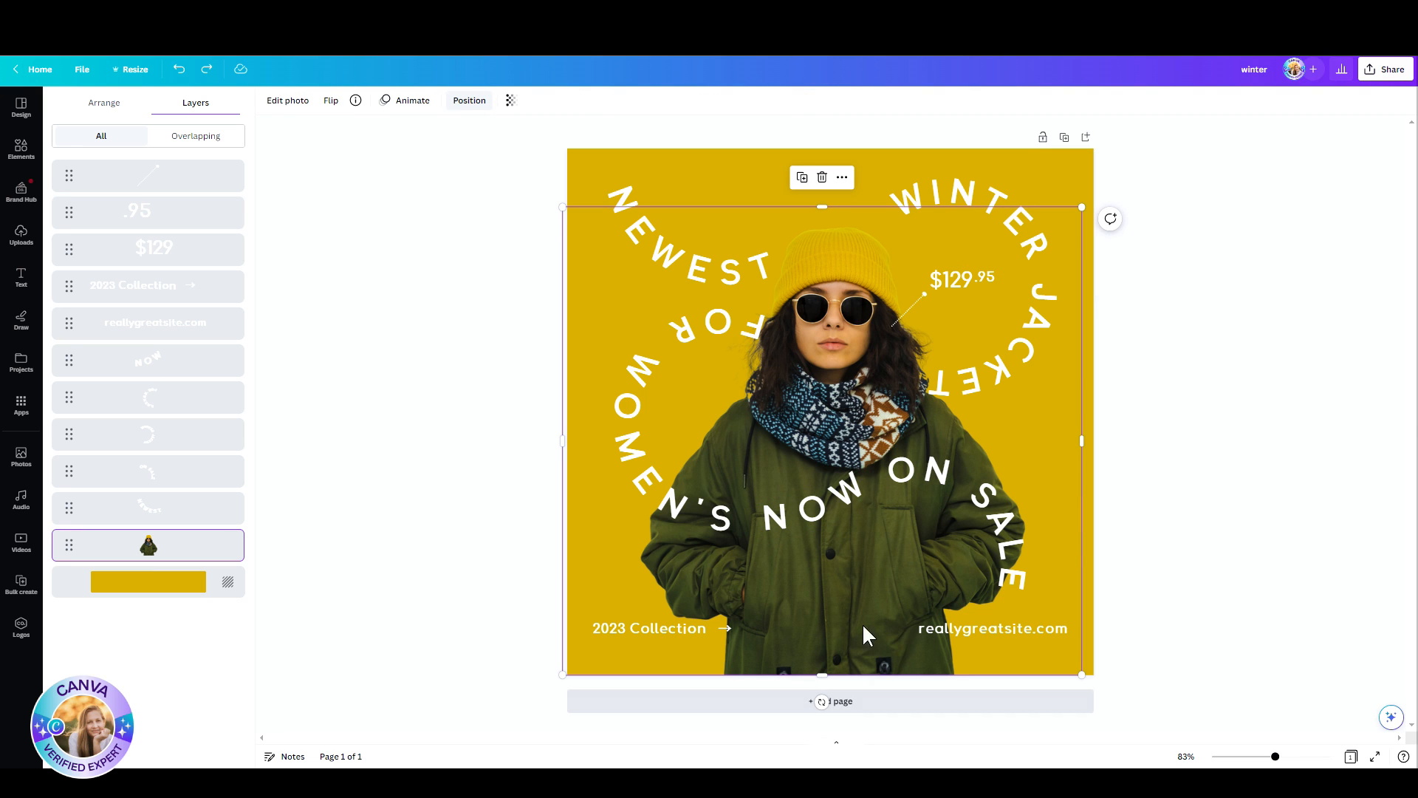
pyautogui.moveTo(799, 352)
pyautogui.mouseDown()
pyautogui.moveTo(709, 275)
pyautogui.moveTo(797, 344)
pyautogui.mouseUp()
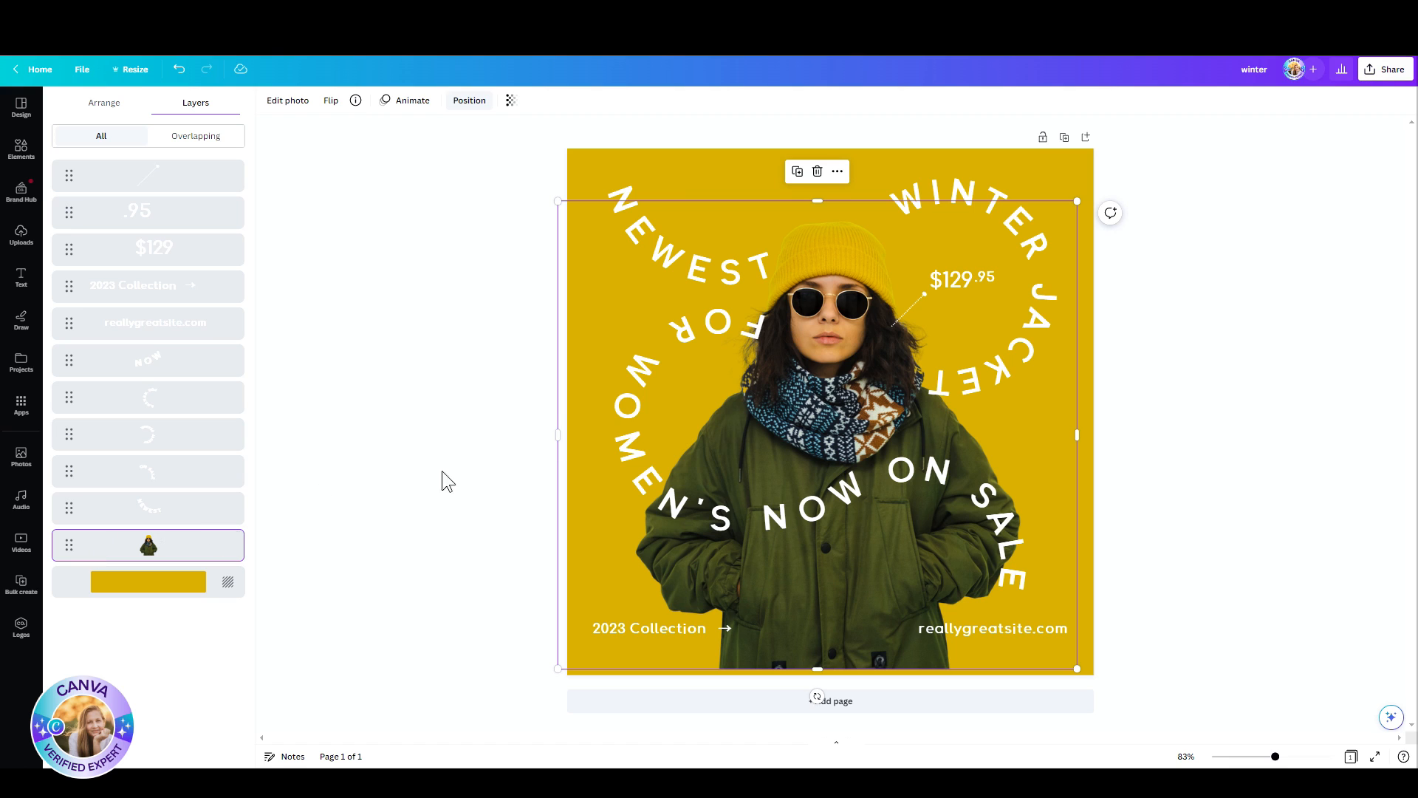
# Step: Try the woman's photo as the topmost layer above all texts and undo the reordering
pyautogui.moveTo(190, 548); pyautogui.dragTo(178, 149)
pyautogui.moveTo(68, 545); pyautogui.dragTo(66, 174)
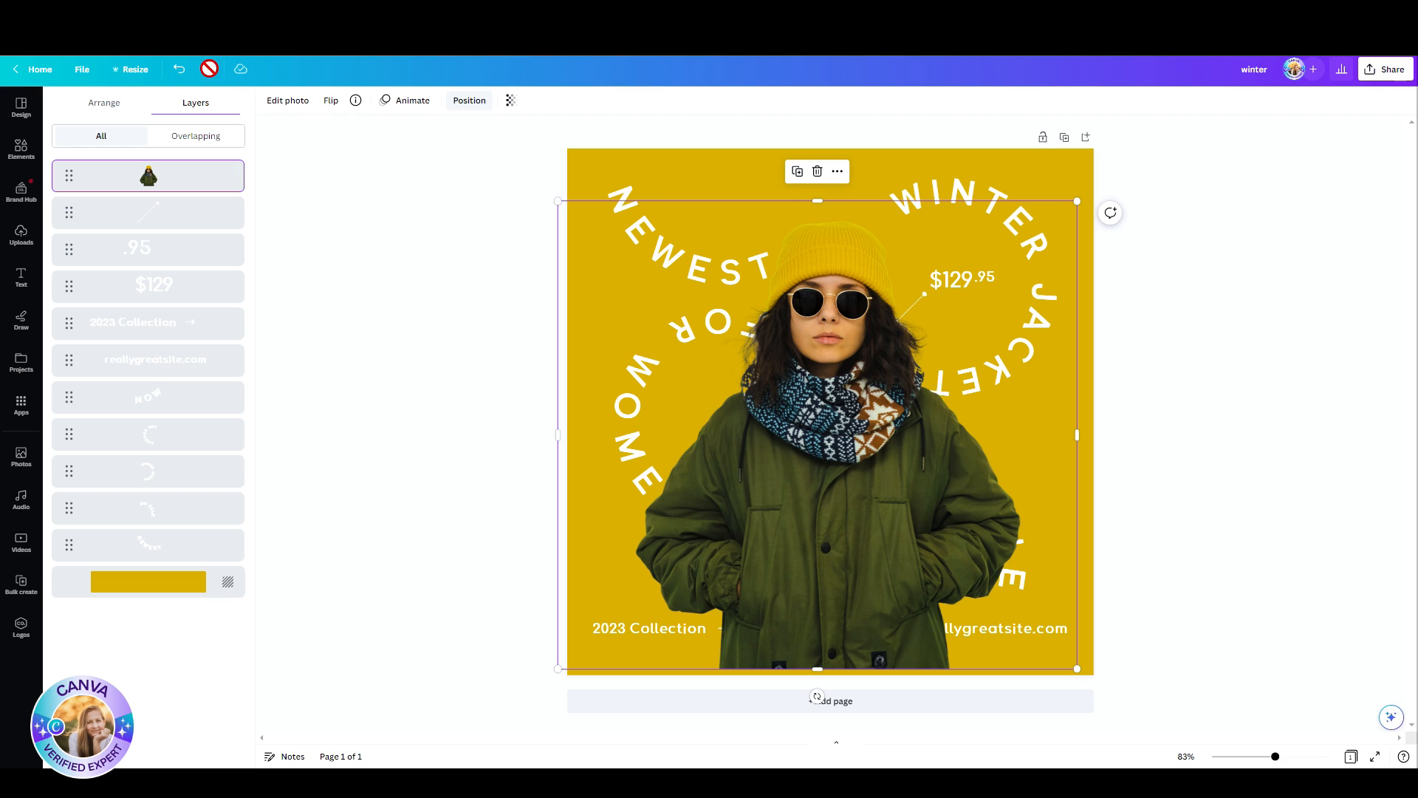
pyautogui.click(179, 68)
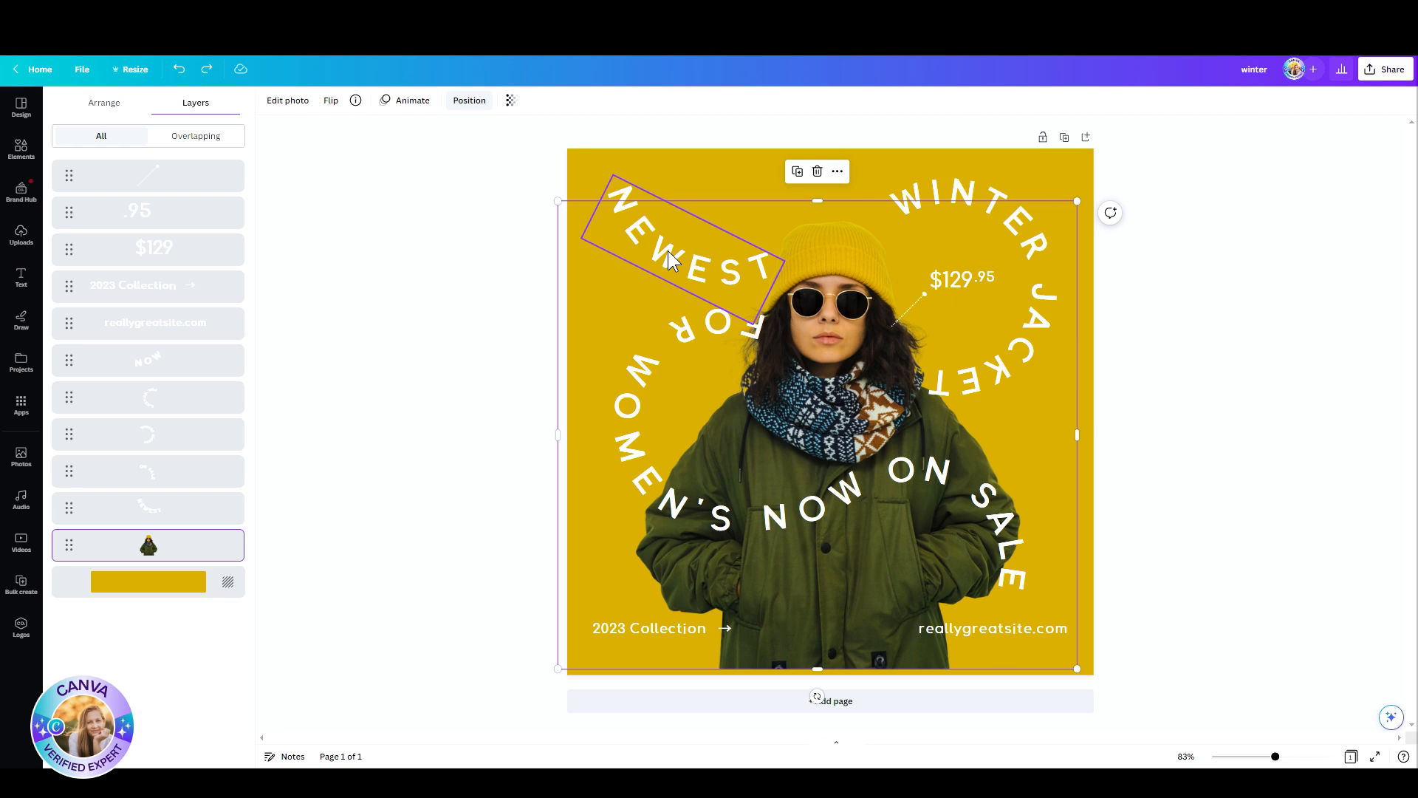
# Step: Clear the selection, reselect the woman's photo on the page and nudge it slightly to the right
pyautogui.click(392, 308)
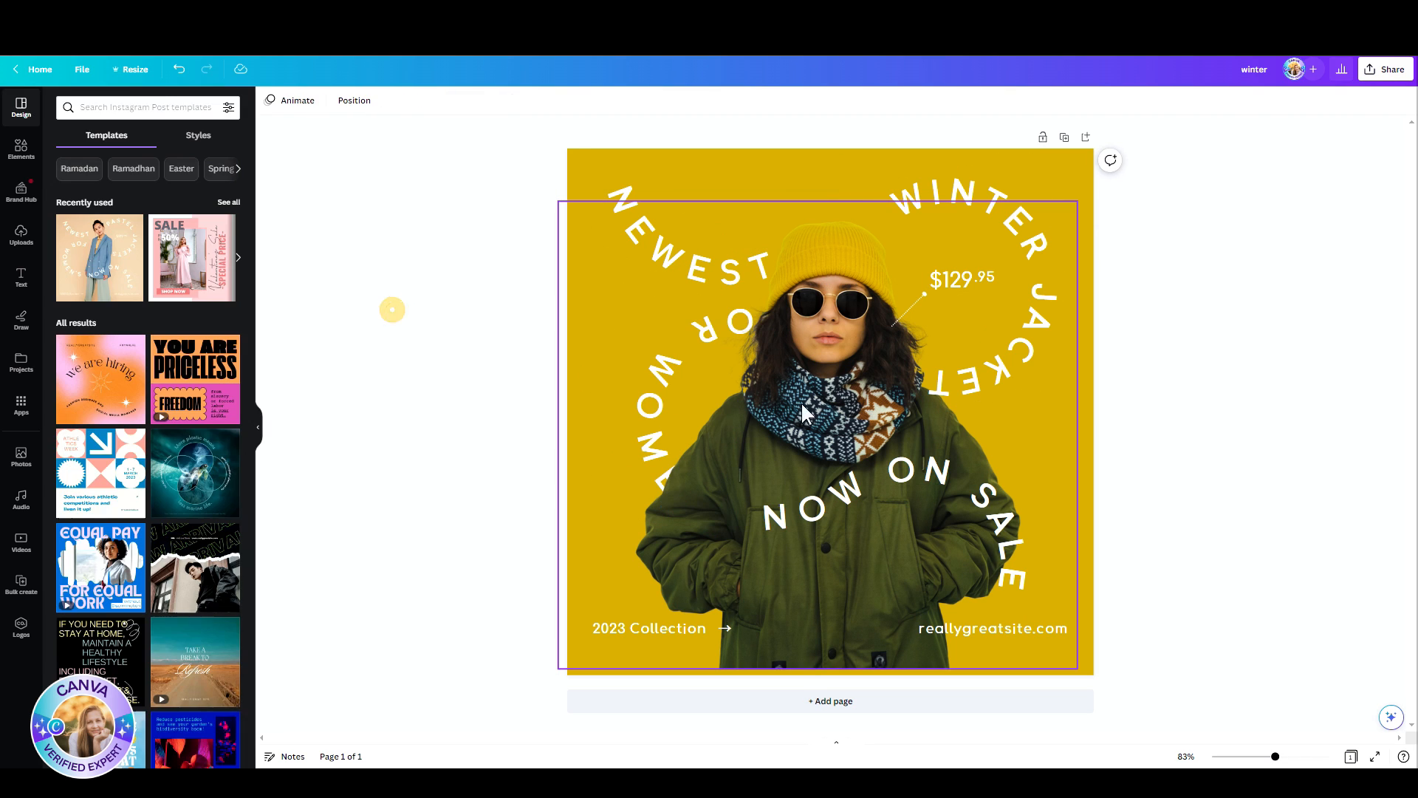
pyautogui.click(531, 359)
pyautogui.click(742, 368)
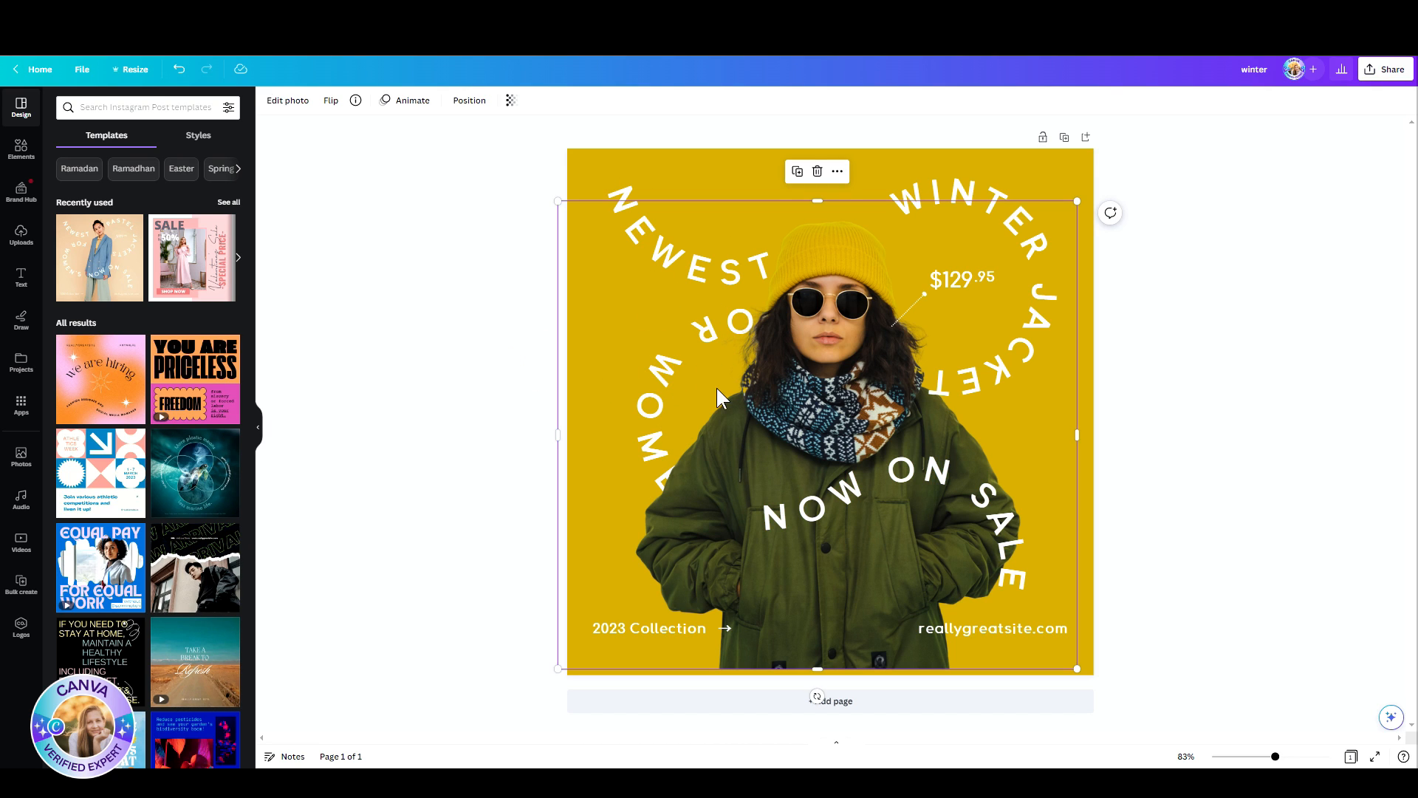
pyautogui.moveTo(793, 409); pyautogui.dragTo(798, 408)
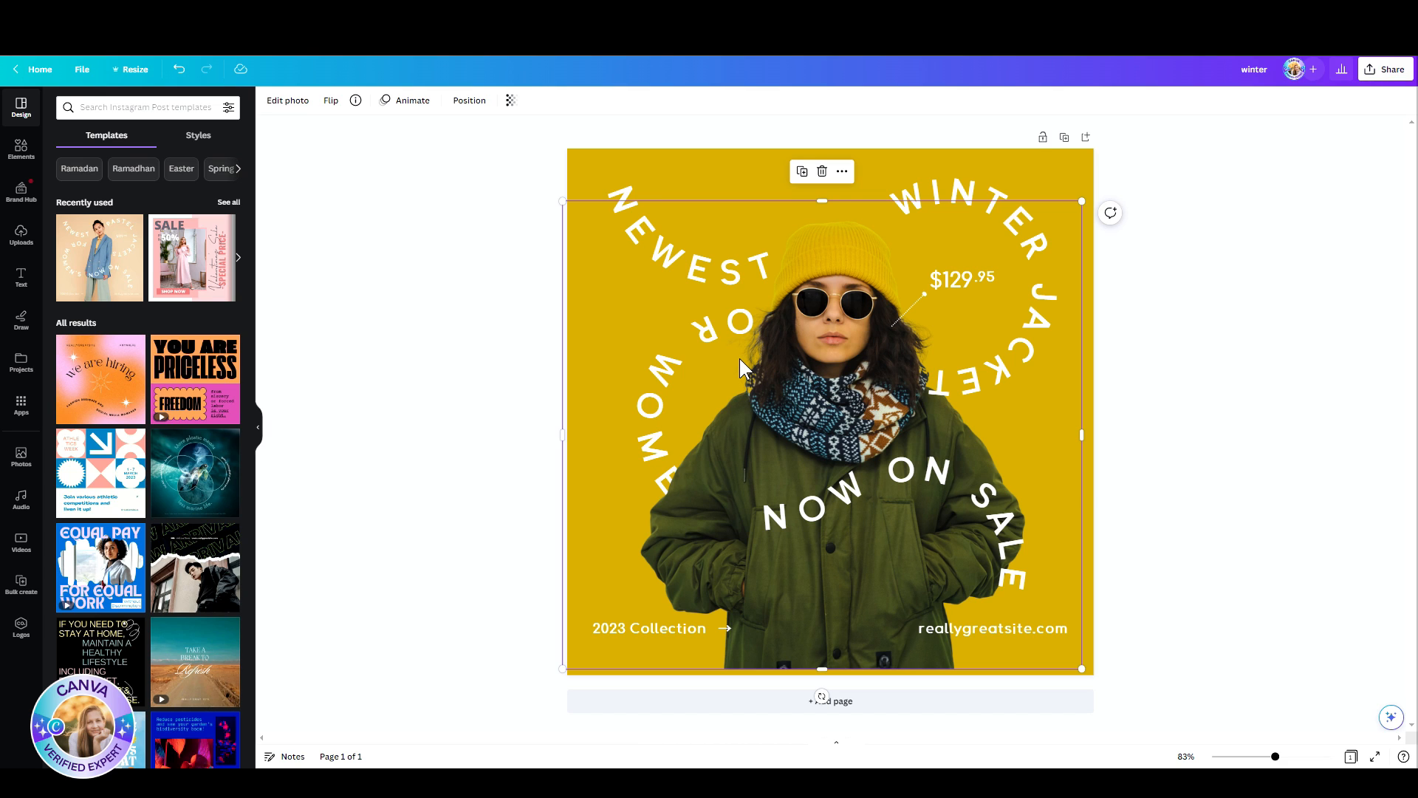
# Step: Select the FOR WOMEN'S text behind the photo through its layer and move it slightly down and to the left
pyautogui.click(465, 101)
pyautogui.click(203, 99)
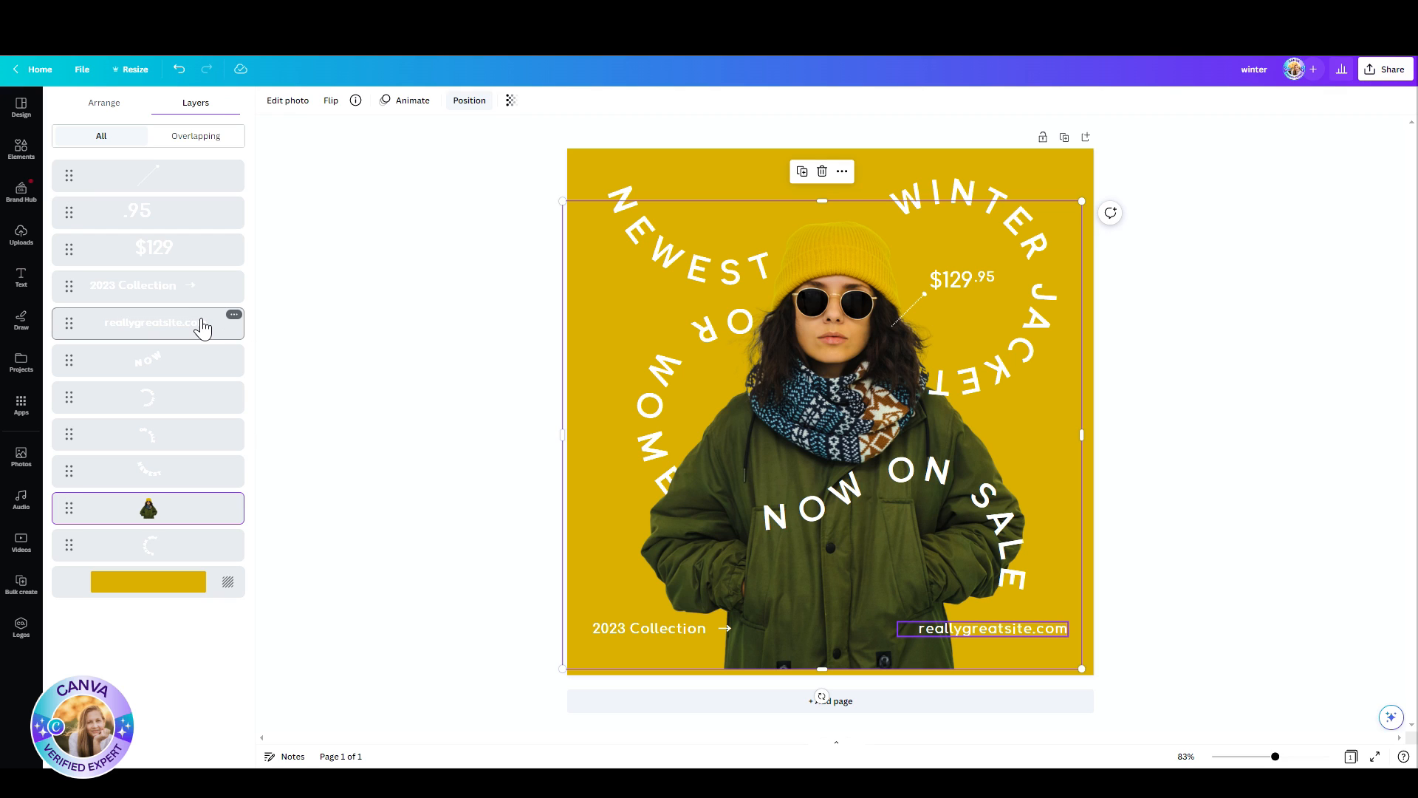
pyautogui.click(148, 552)
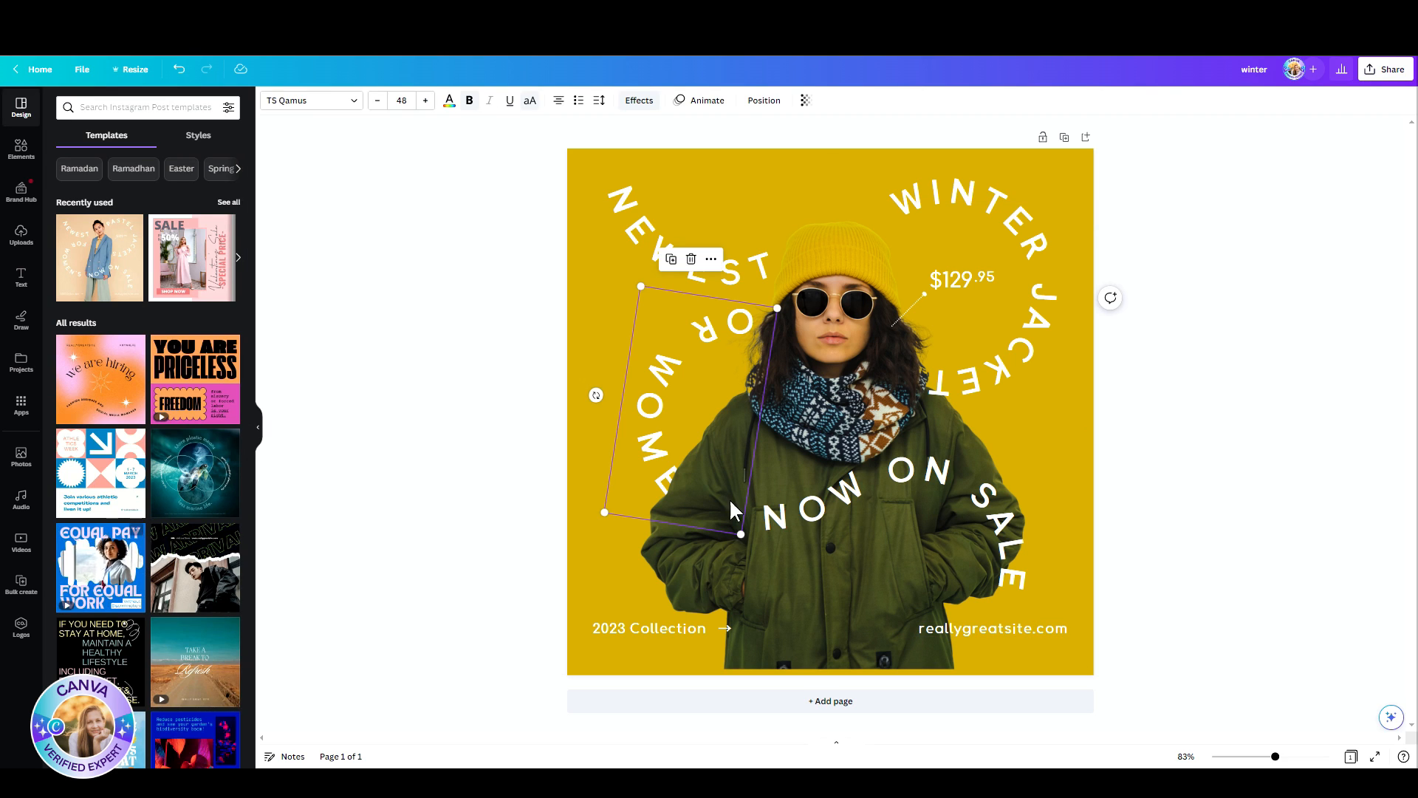
pyautogui.moveTo(680, 357)
pyautogui.mouseDown()
pyautogui.moveTo(621, 370)
pyautogui.moveTo(663, 376)
pyautogui.mouseUp()
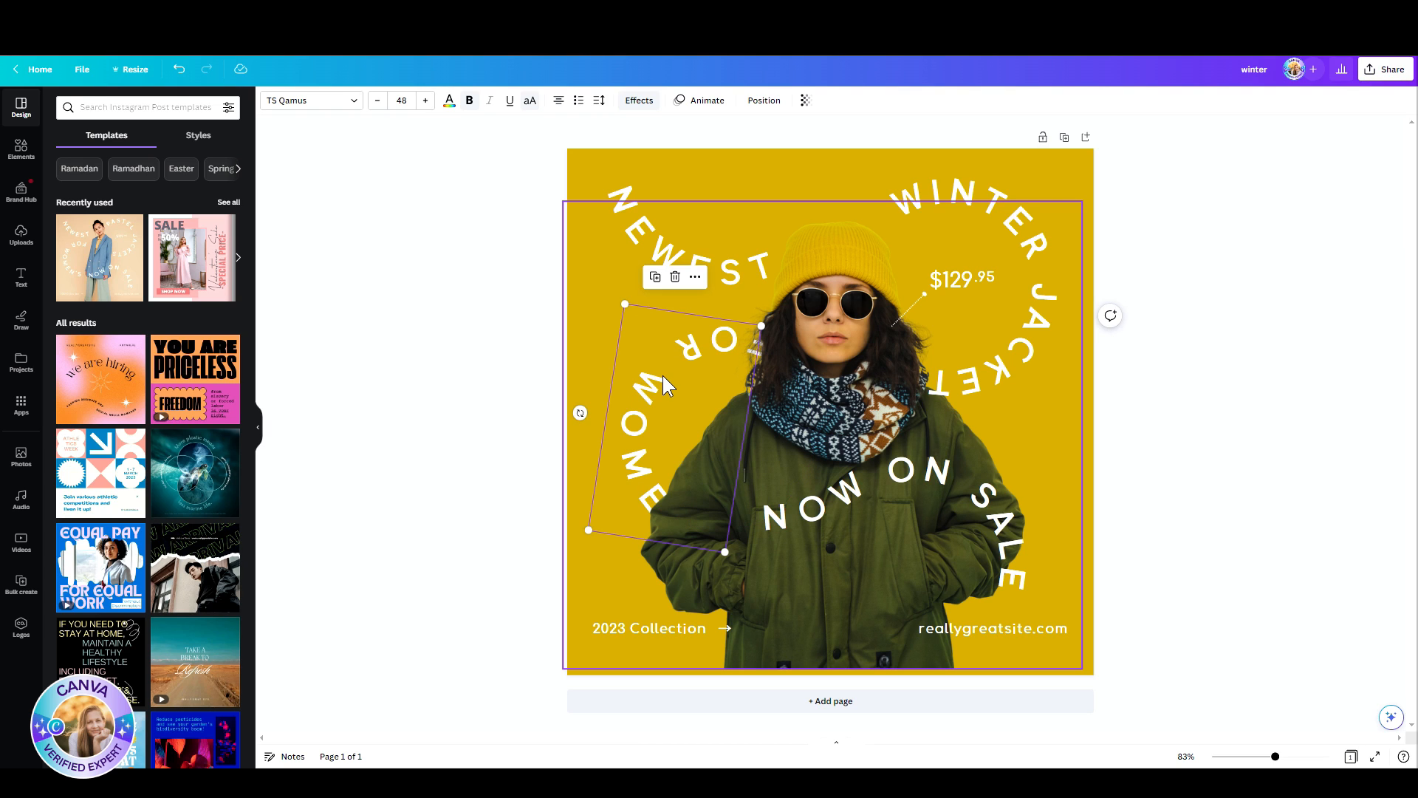
# Step: Bring the FOR WOMEN'S text to the front, above the woman's photo, and deselect it
pyautogui.click(760, 100)
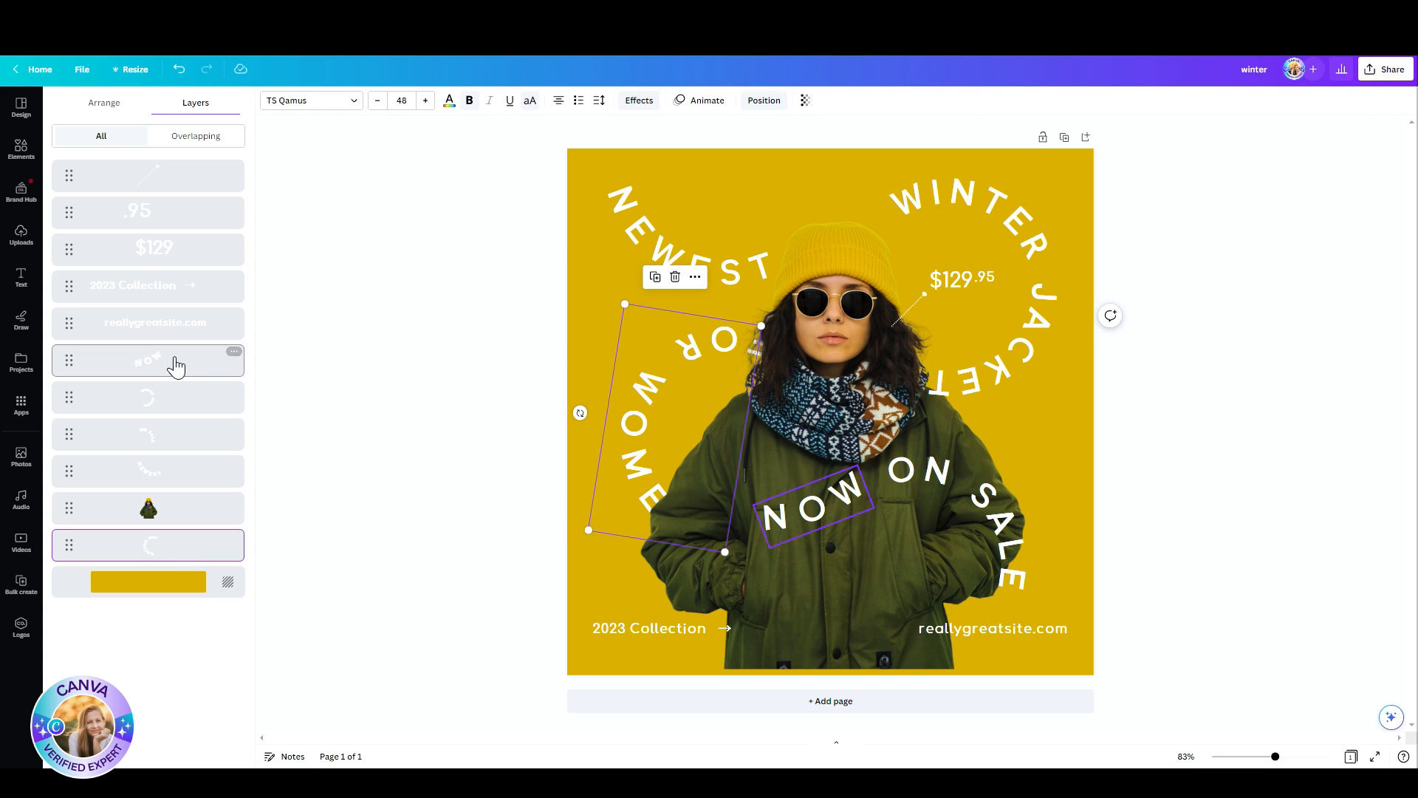
pyautogui.click(93, 104)
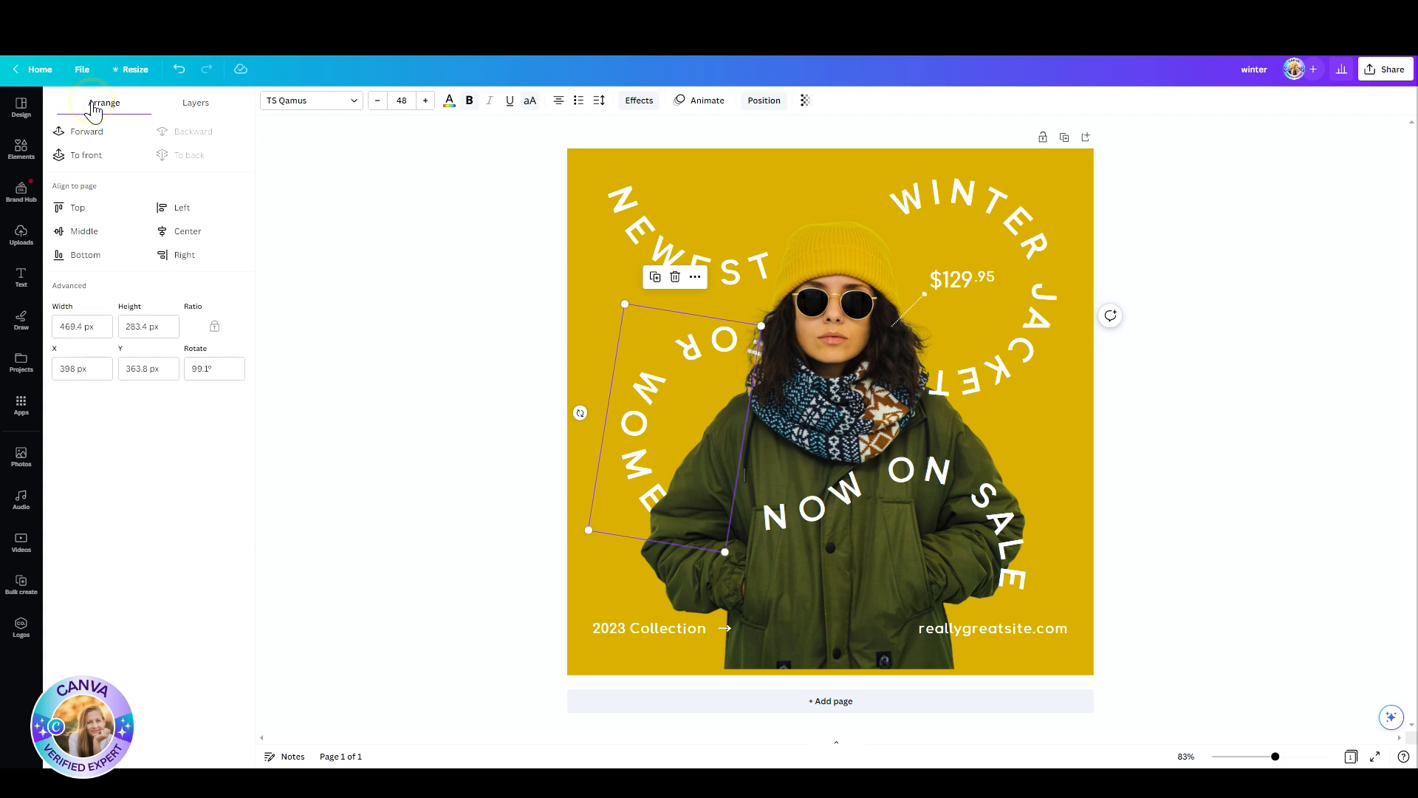
pyautogui.click(73, 153)
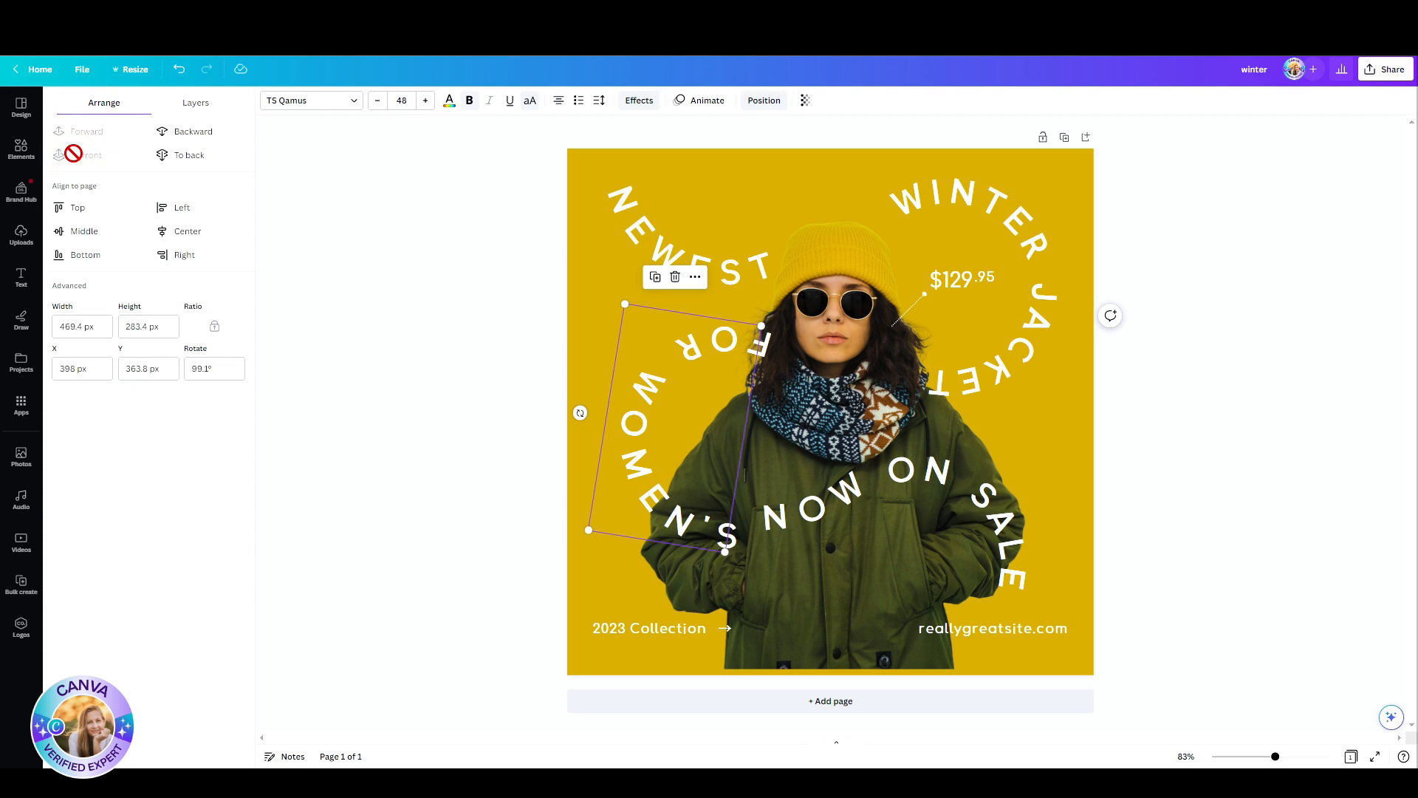
pyautogui.click(475, 331)
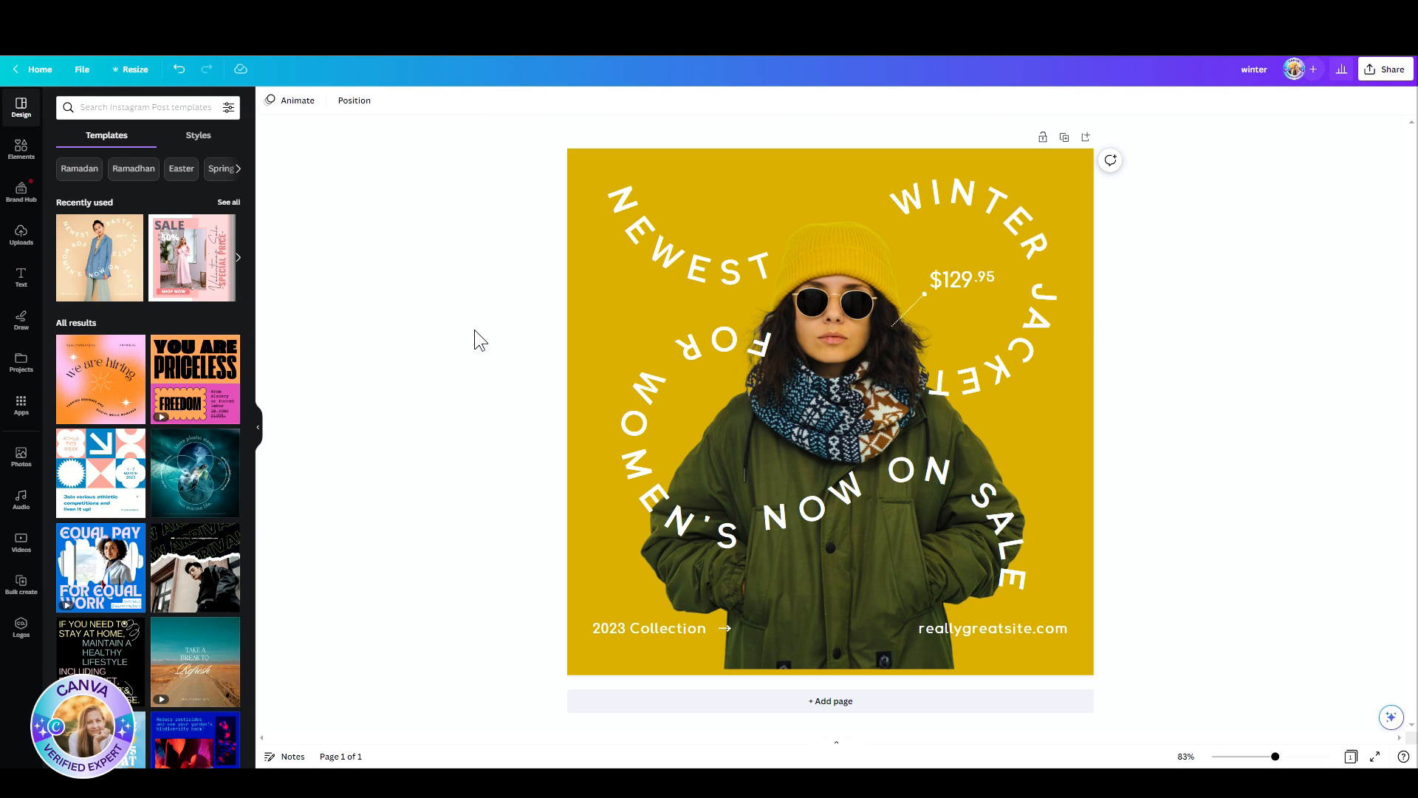
# Step: Try the brown photo colour on the page background and replace it with the 90° linear gradient from #000000 to #c89116
pyautogui.click(556, 195)
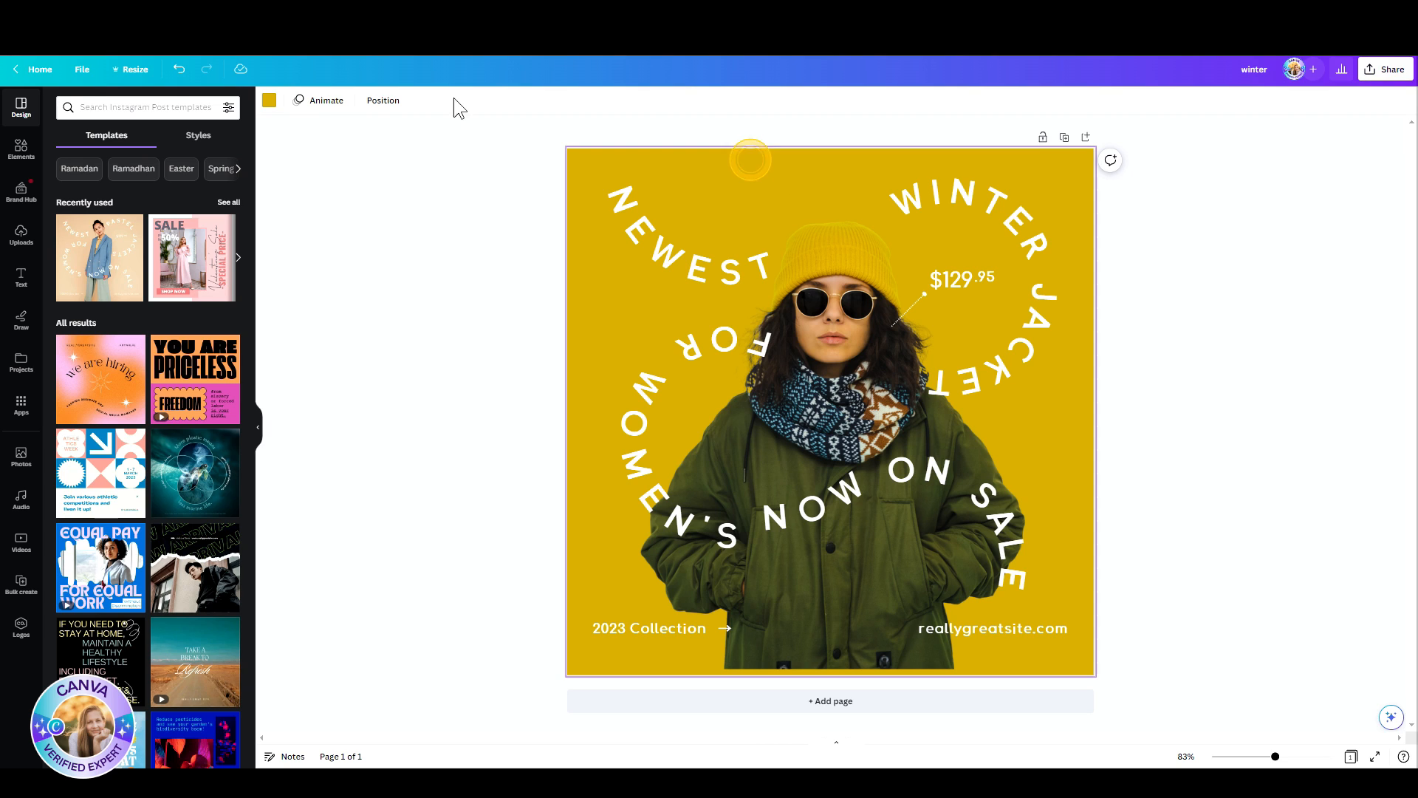
pyautogui.click(269, 101)
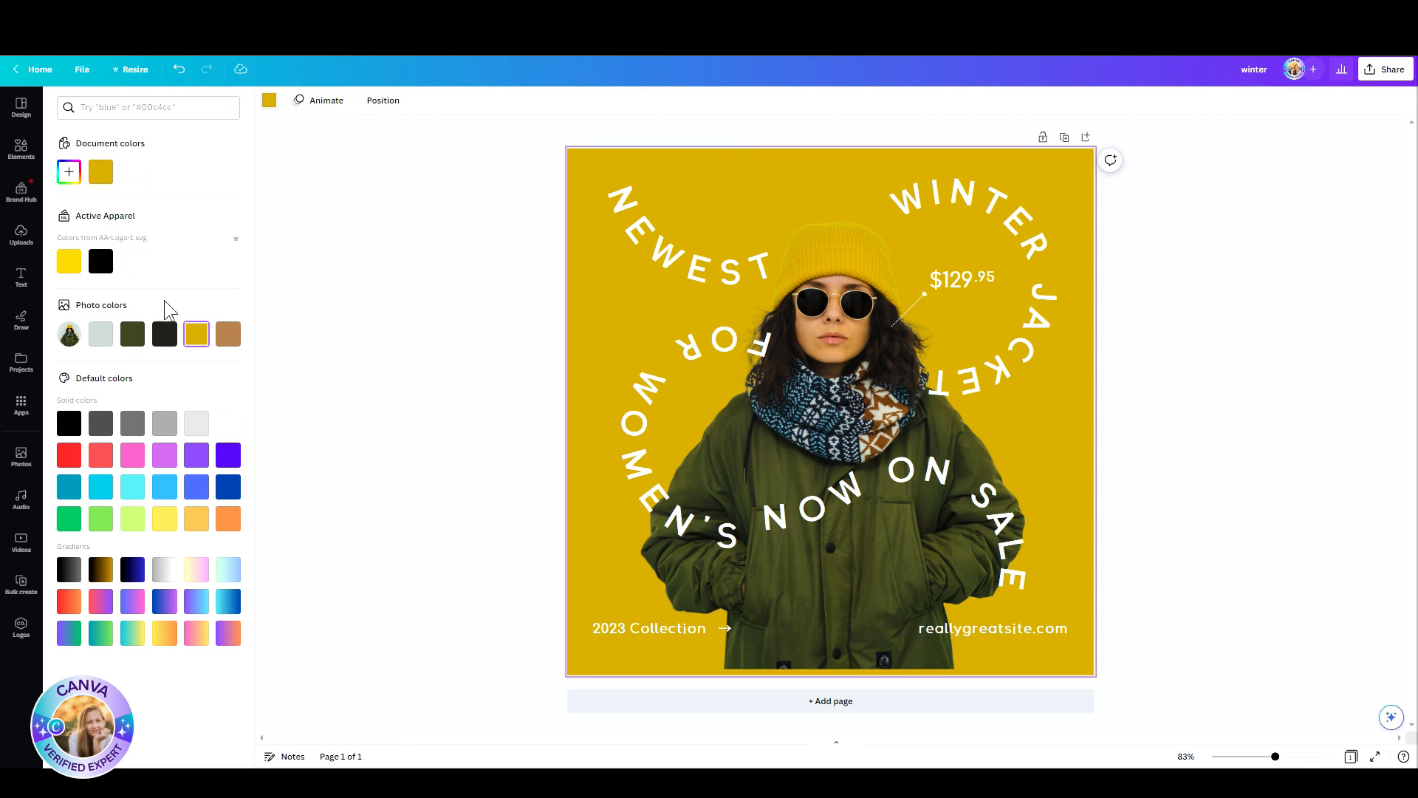
pyautogui.click(228, 336)
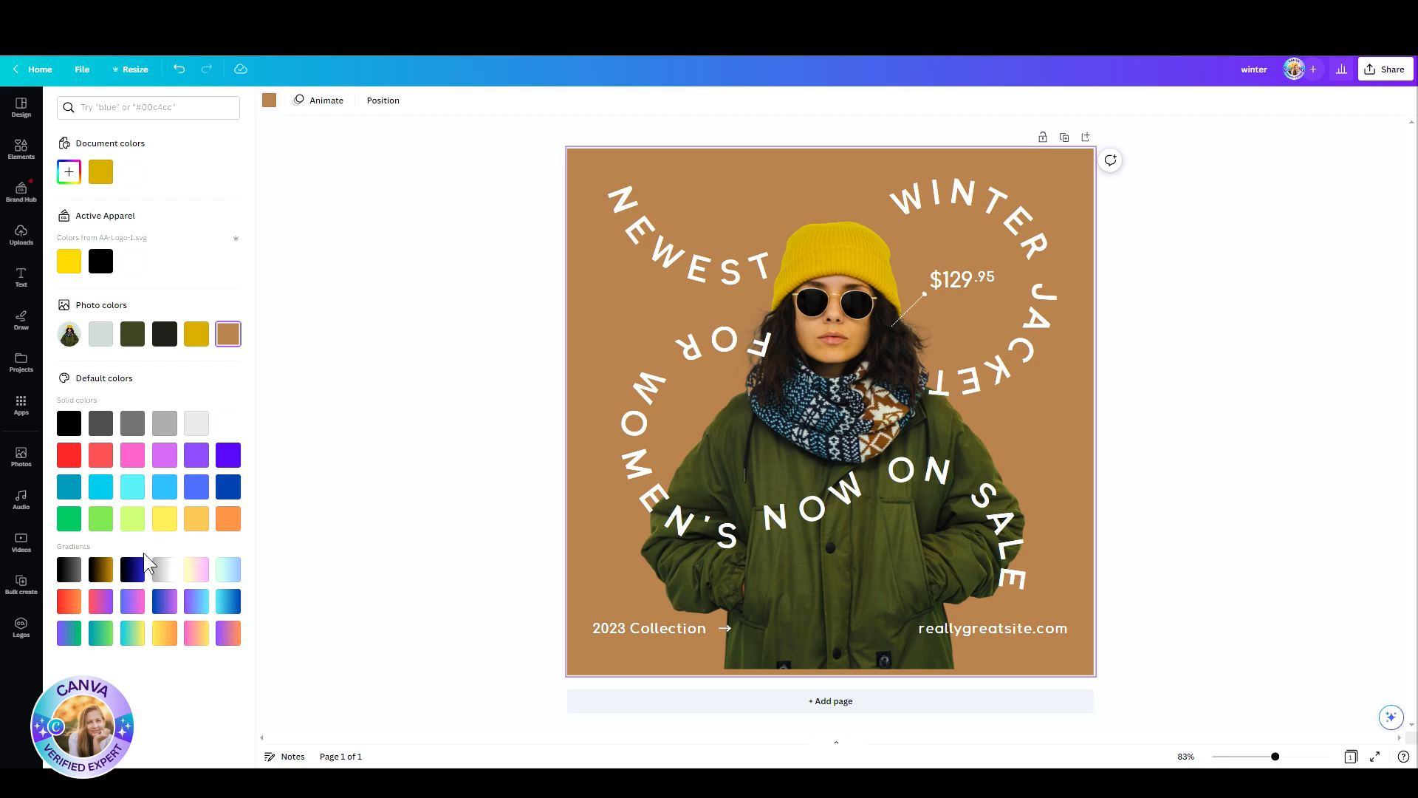
pyautogui.click(102, 575)
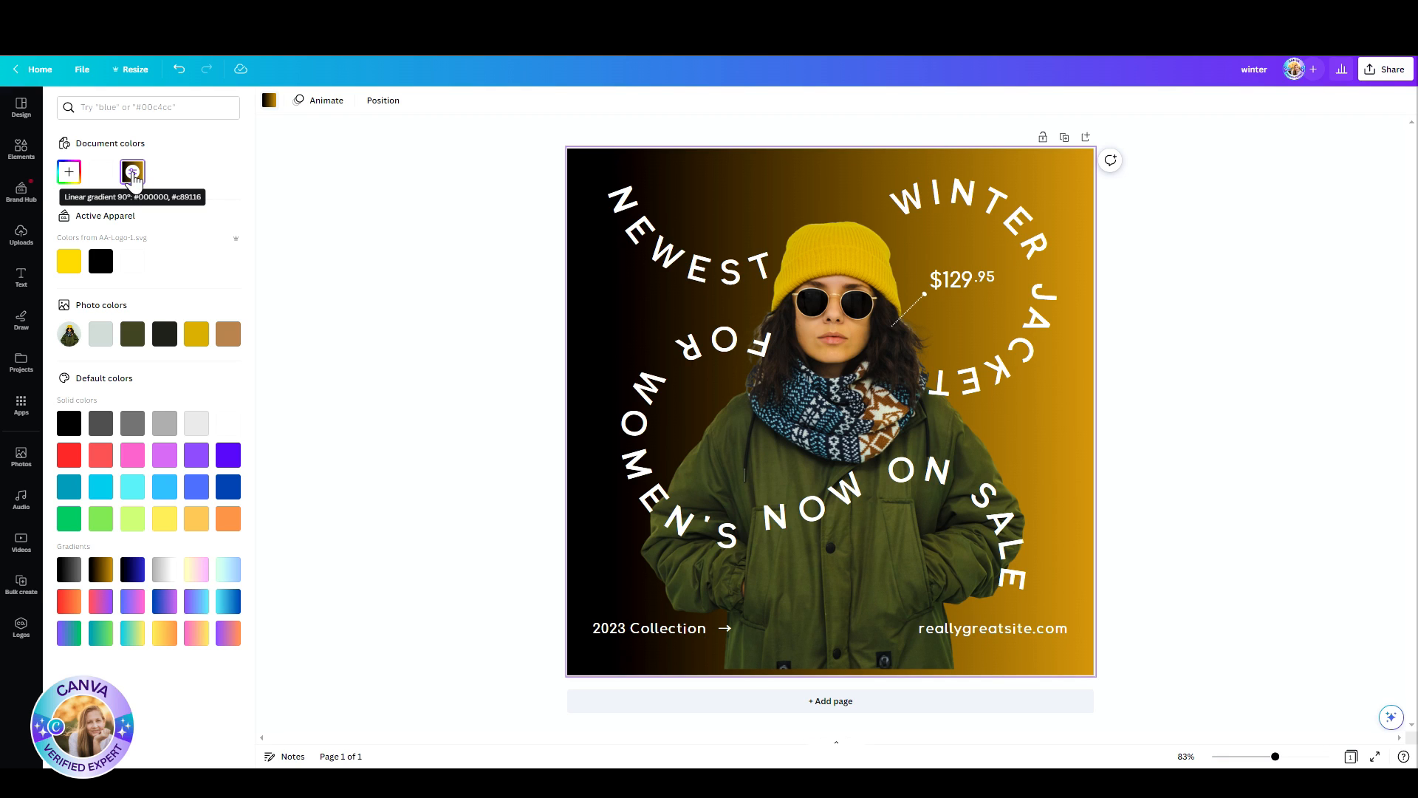
# Step: Try the alternative styles for the background gradient and choose the circular gradient at 0% 0%
pyautogui.click(133, 175)
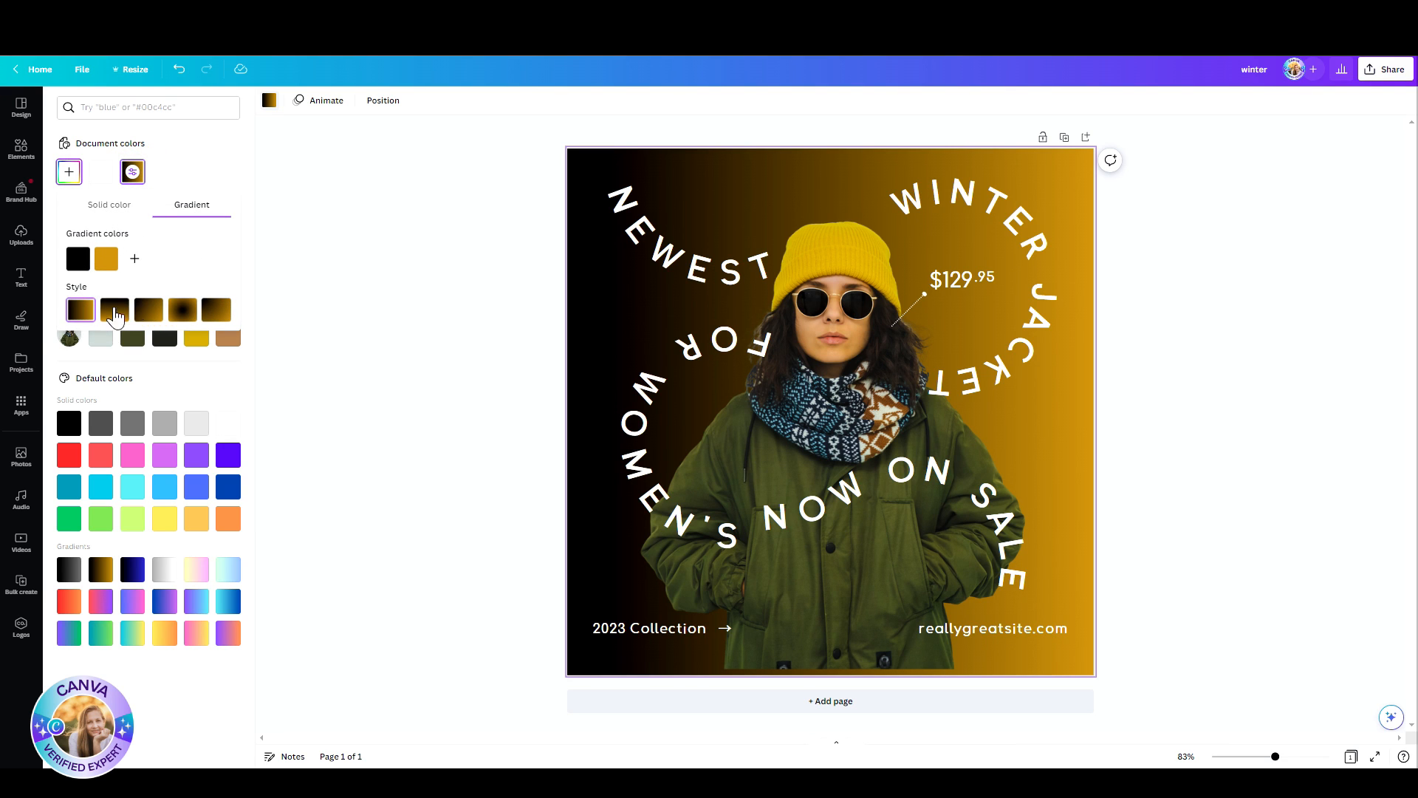
pyautogui.click(111, 309)
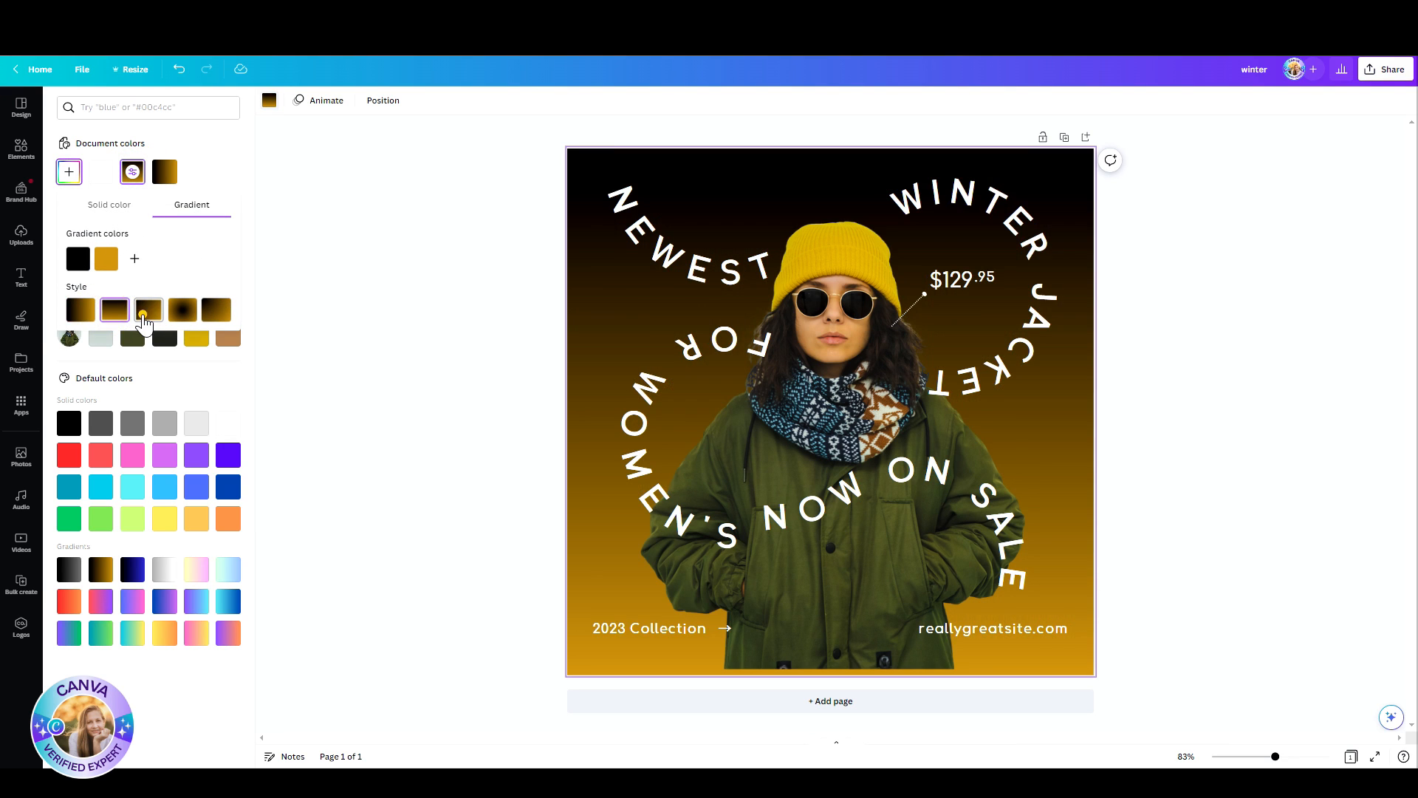
pyautogui.click(149, 310)
pyautogui.click(183, 309)
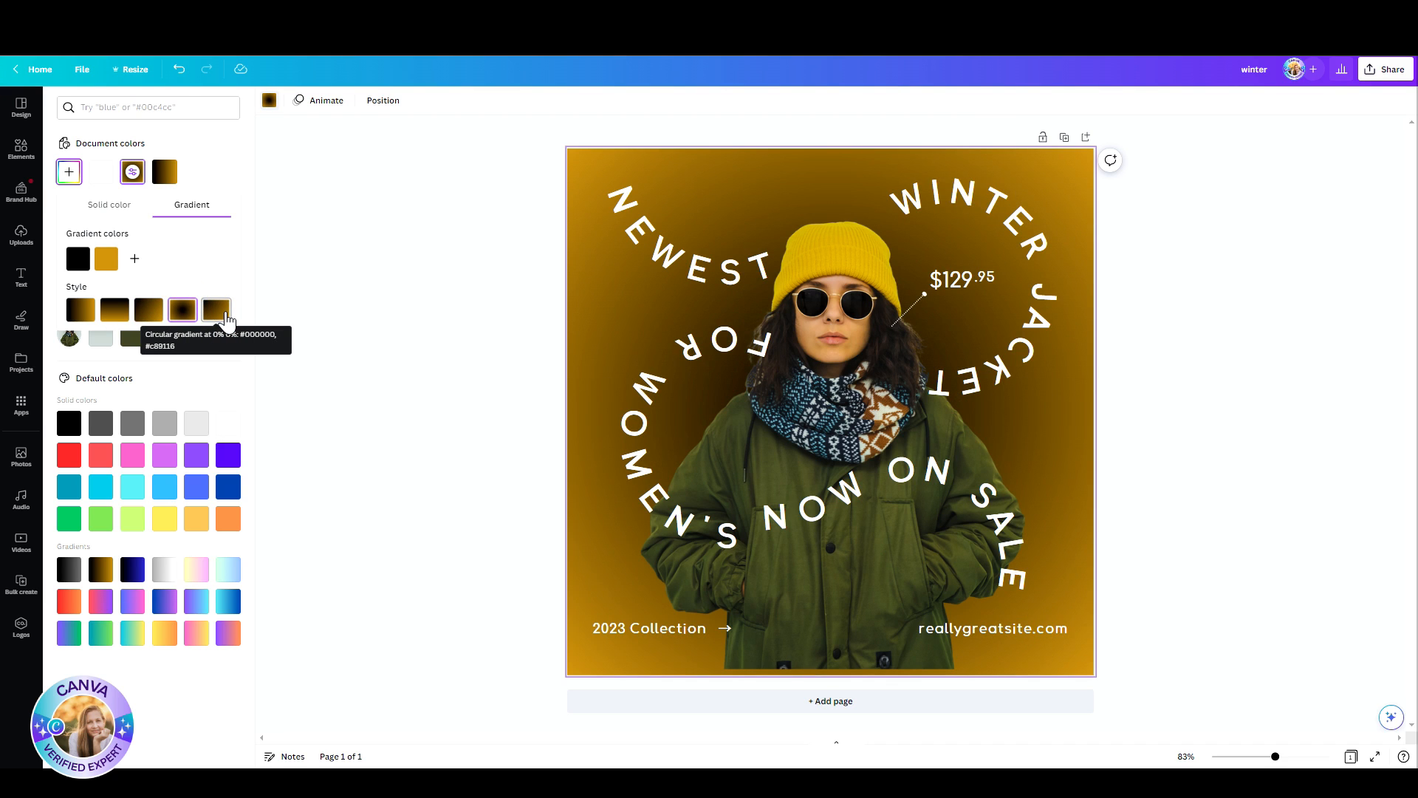
pyautogui.click(224, 315)
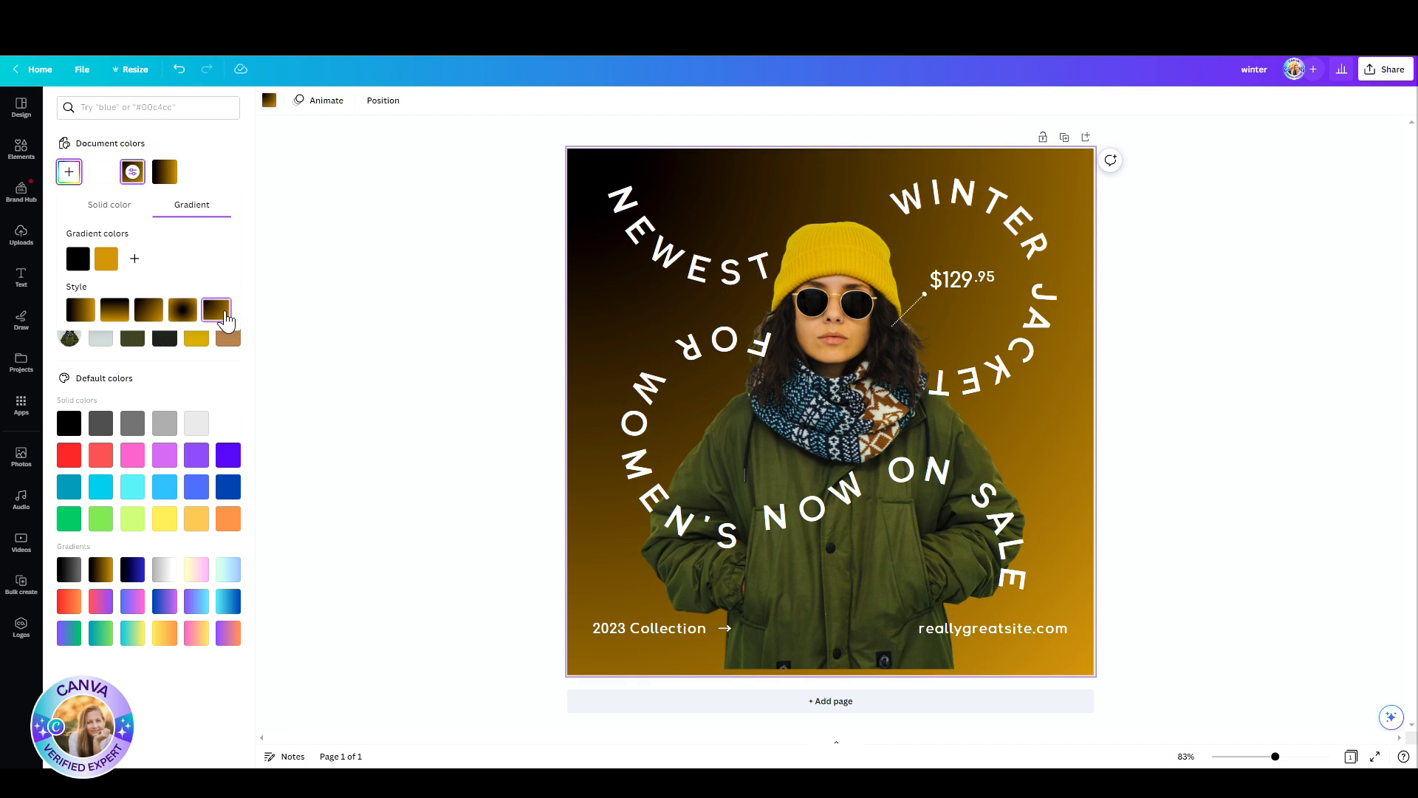
# Step: Recolour the background gradient with dark olive #444935 as the first colour and pale cream as the second
pyautogui.click(82, 264)
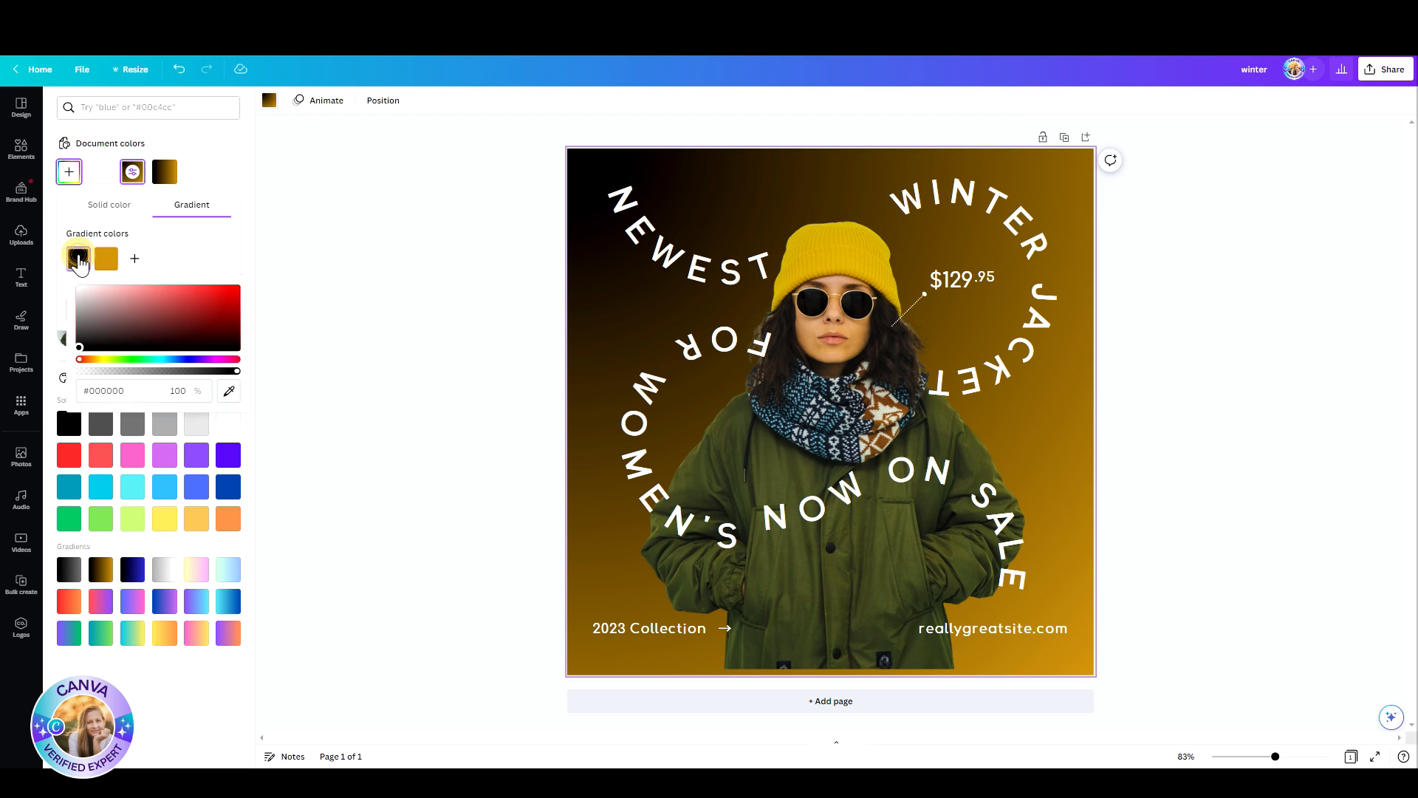
pyautogui.click(119, 333)
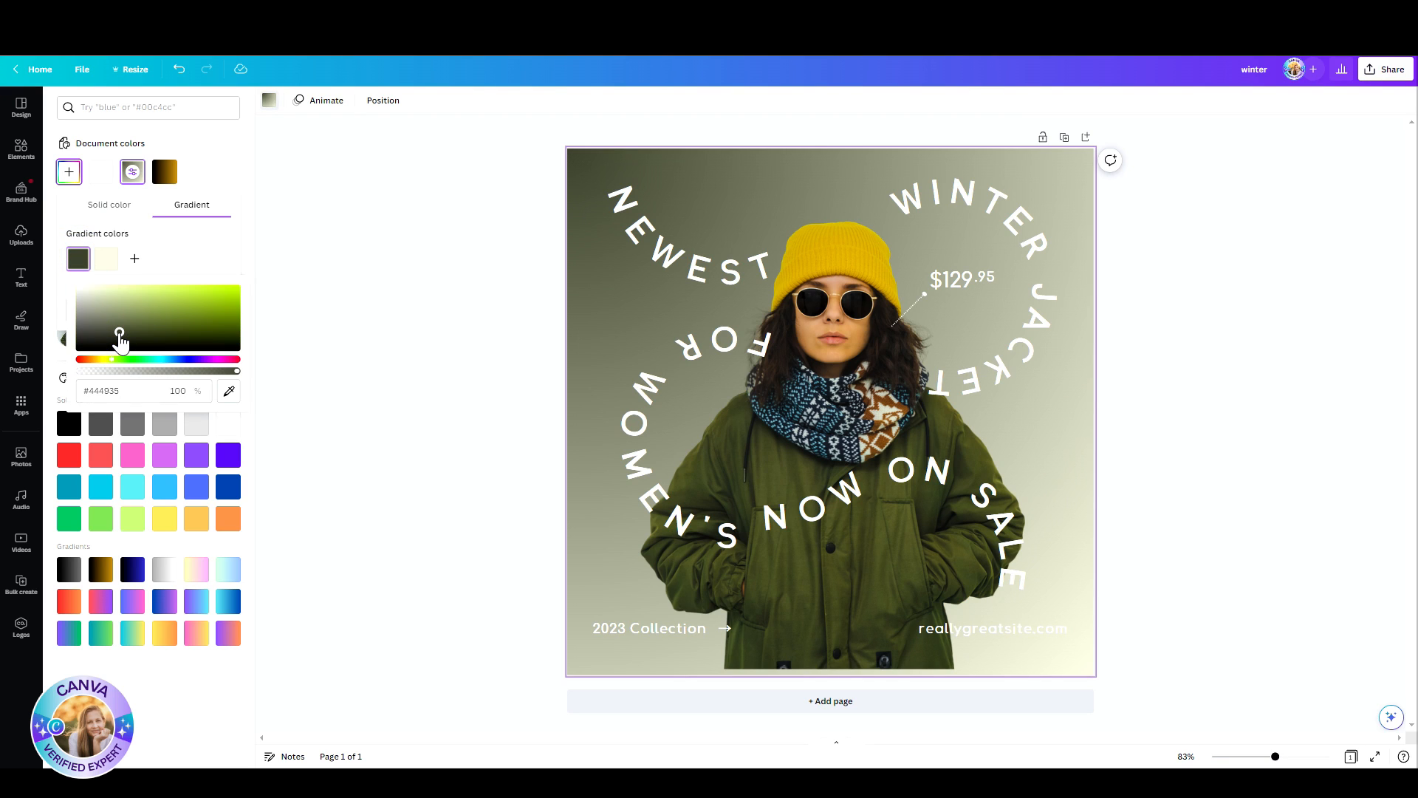
pyautogui.click(423, 261)
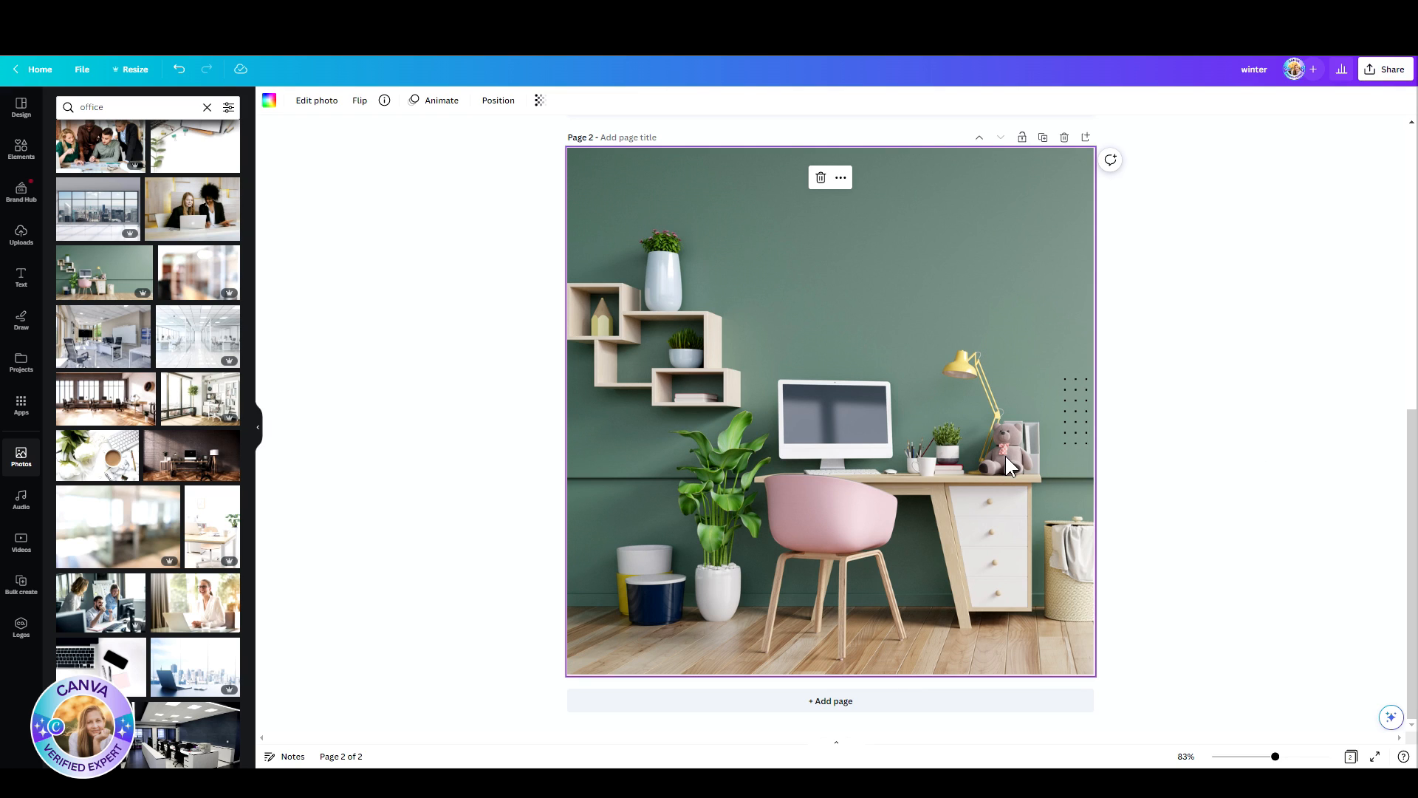
# Step: Open the photo editor for the office picture on page 2 and look through its adjustment and crop options
pyautogui.click(310, 103)
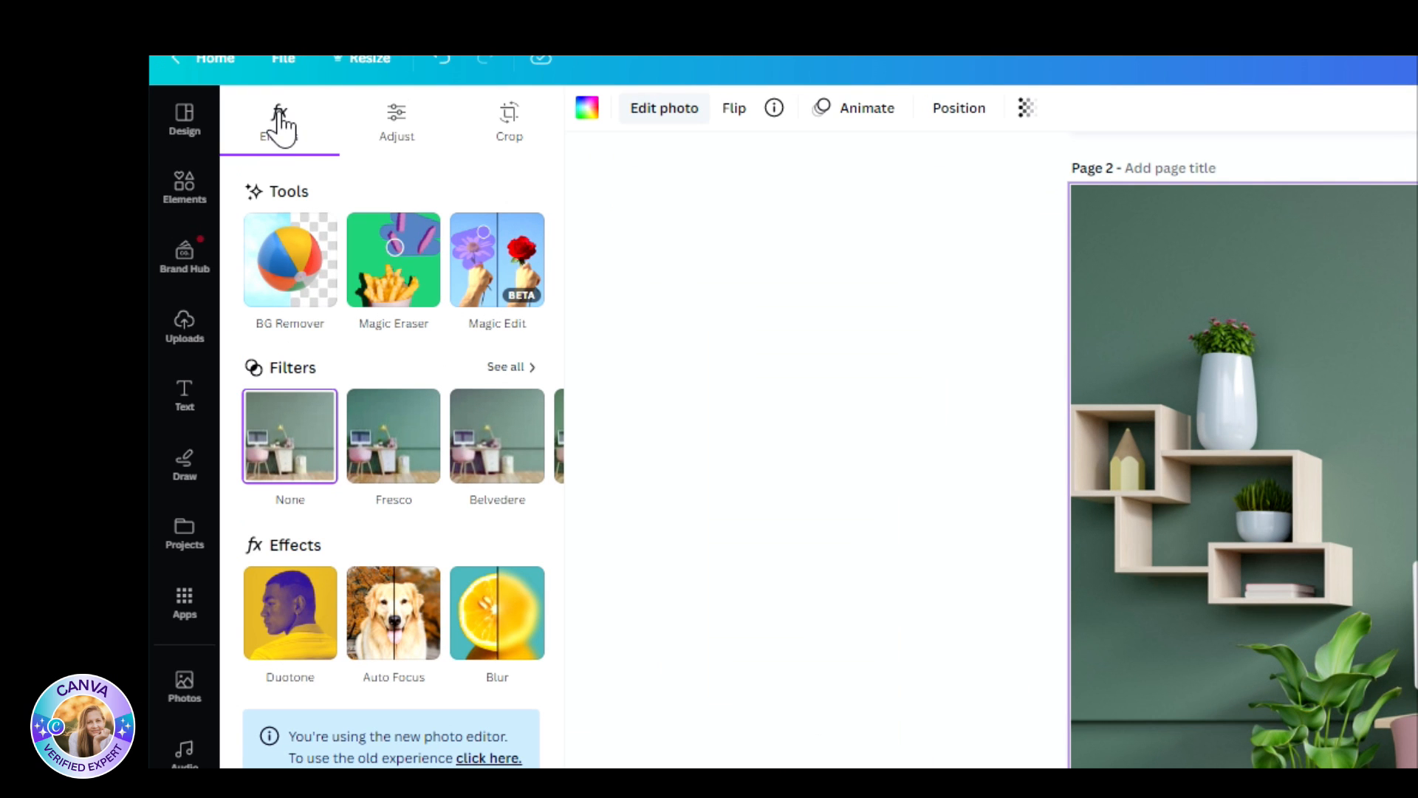
pyautogui.click(399, 121)
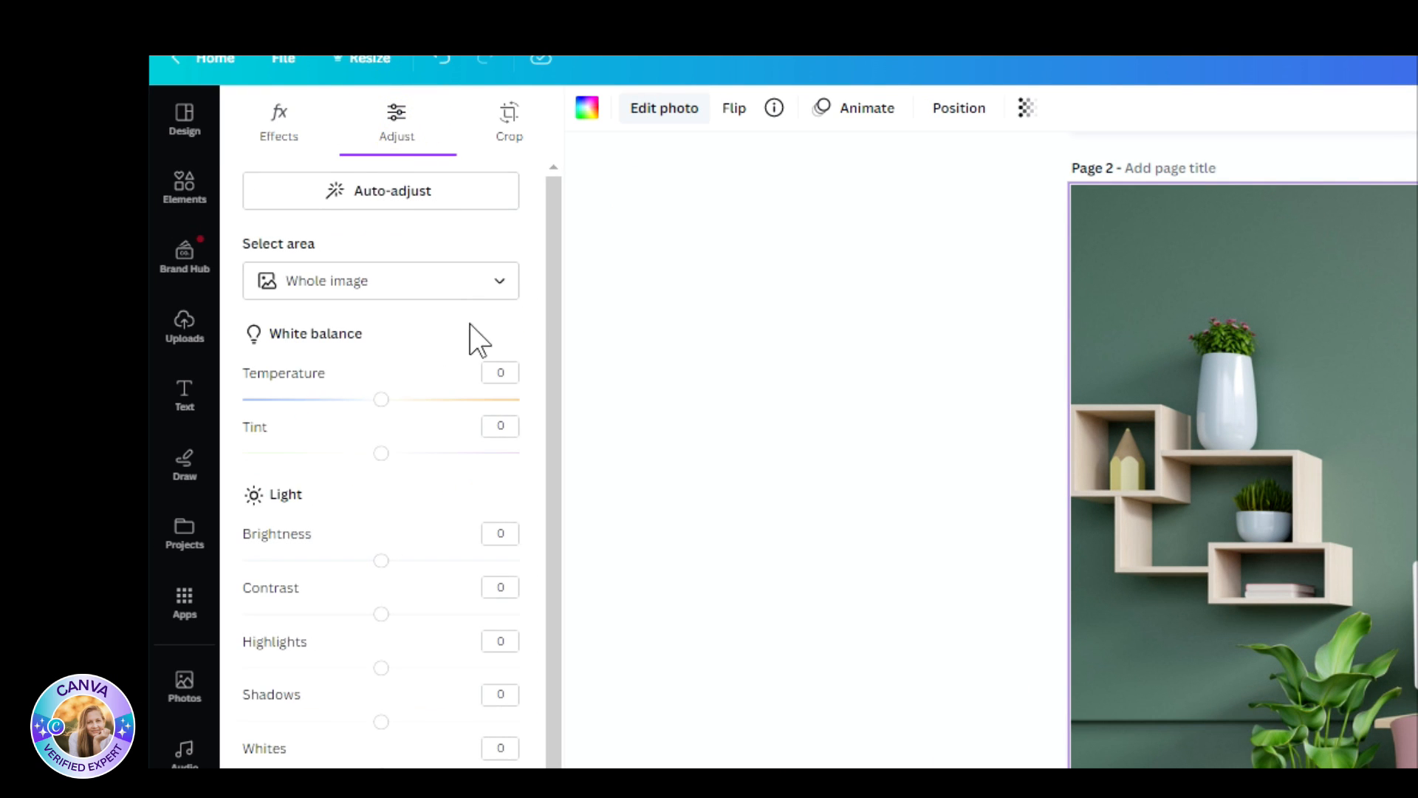
pyautogui.scroll(-2, 462, 362)
pyautogui.scroll(2, 436, 442)
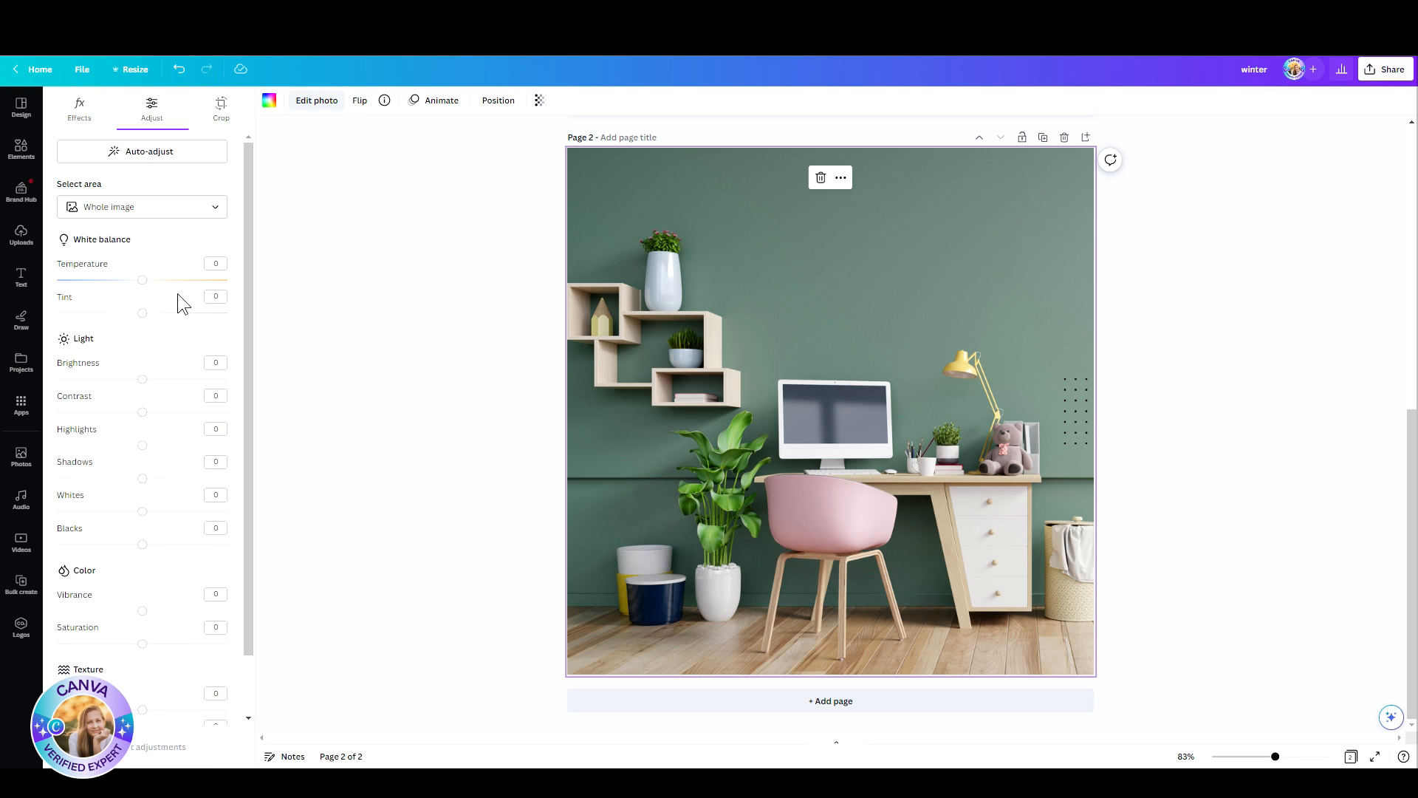
pyautogui.click(221, 107)
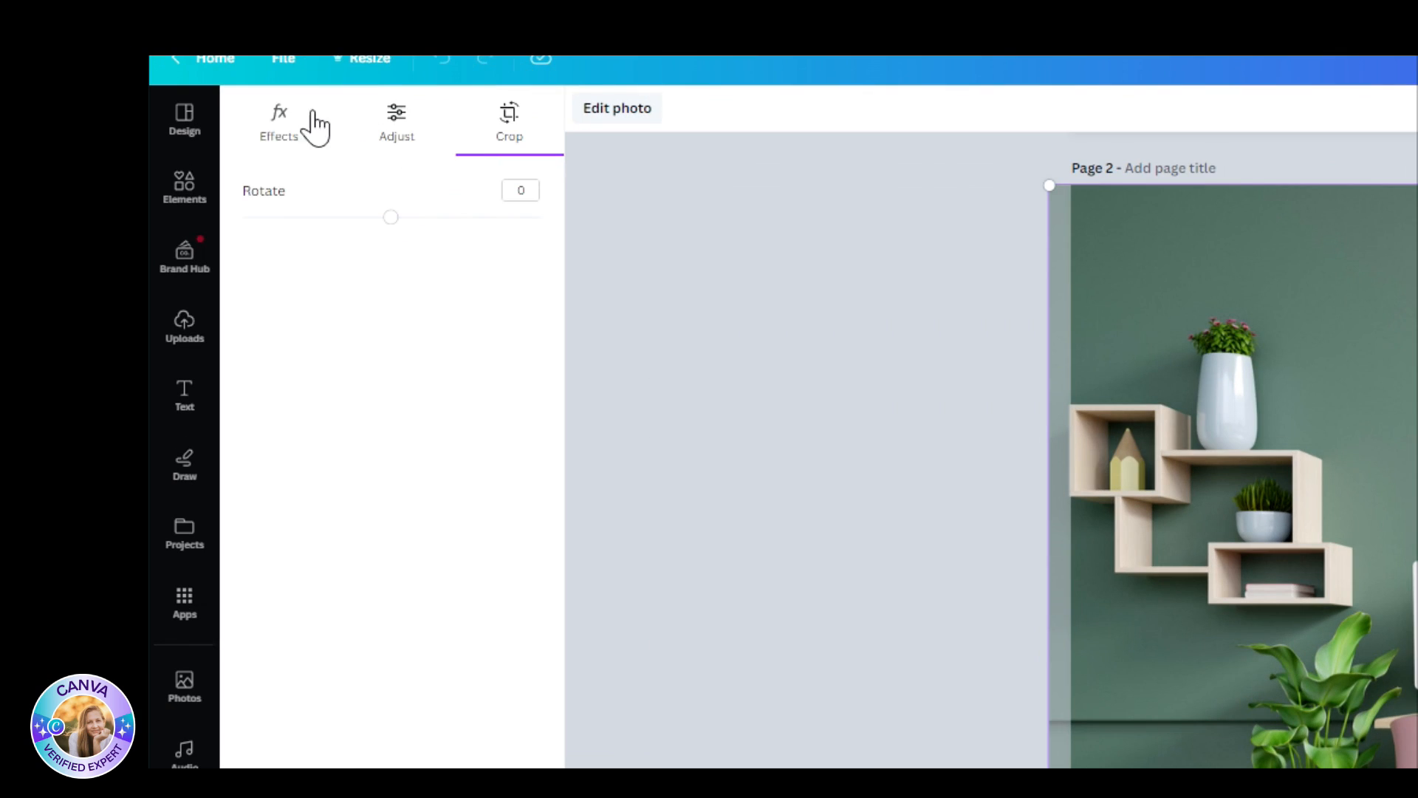
# Step: Start the Magic Eraser on the office picture and roughly double its brush size
pyautogui.click(296, 113)
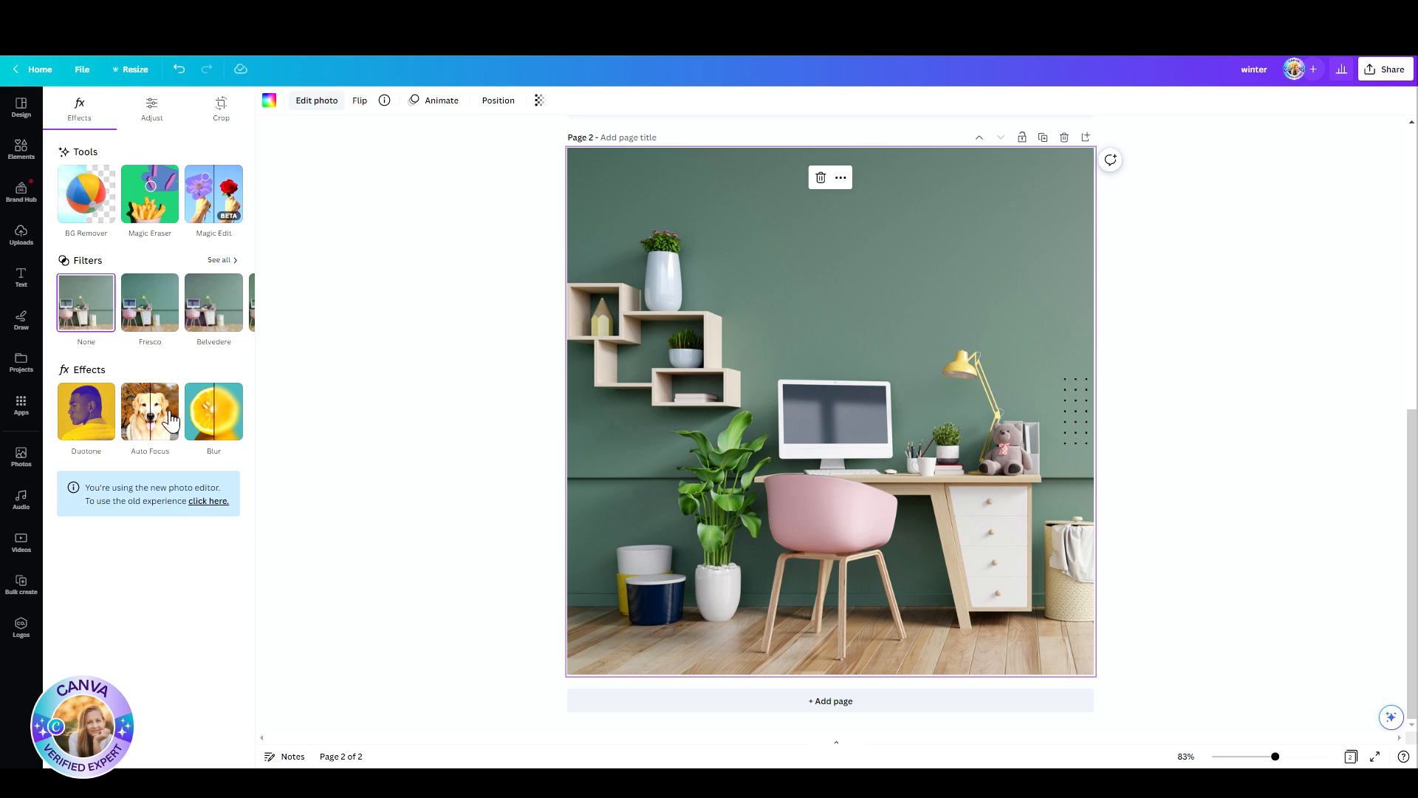
pyautogui.click(151, 207)
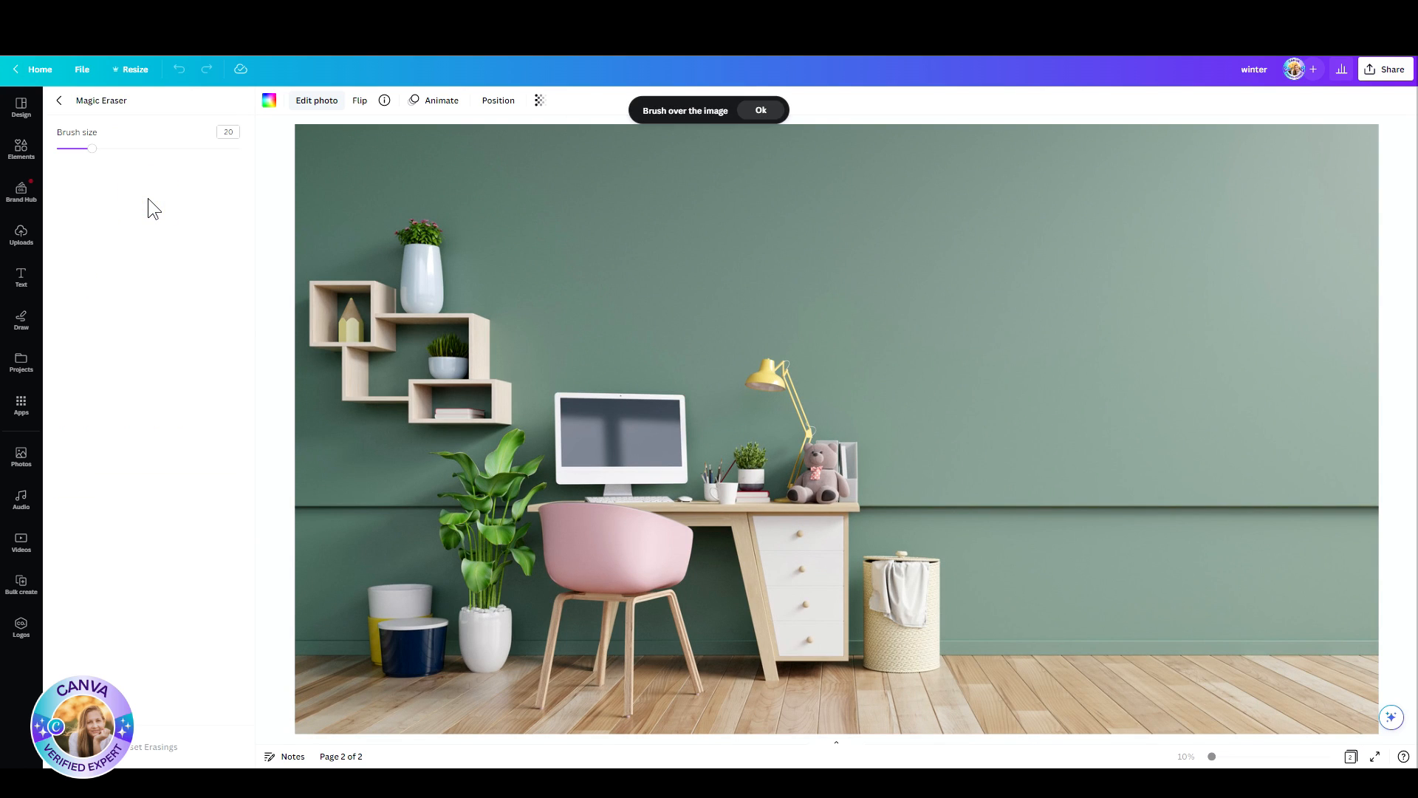
pyautogui.moveTo(91, 152)
pyautogui.mouseDown()
pyautogui.moveTo(210, 158)
pyautogui.moveTo(93, 156)
pyautogui.moveTo(127, 157)
pyautogui.mouseUp()
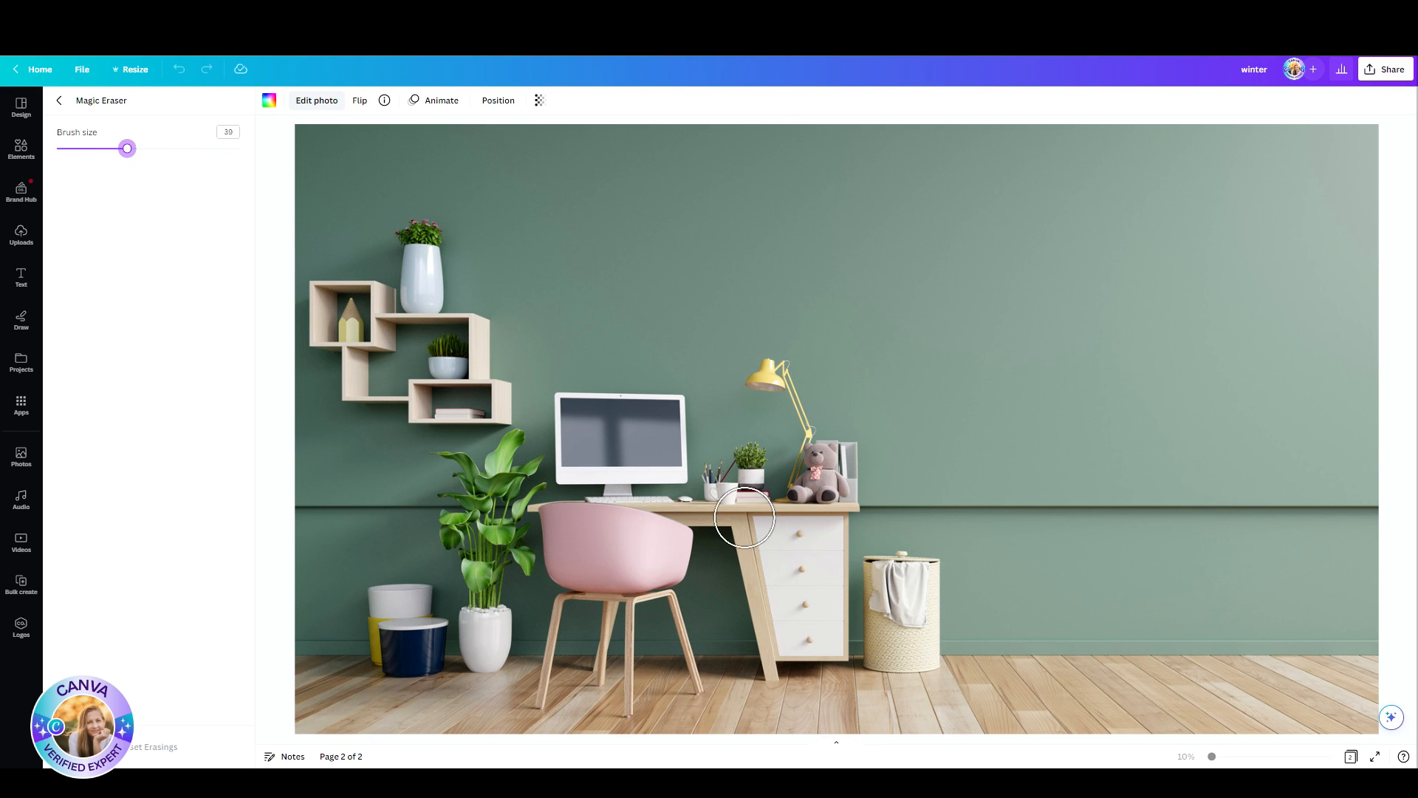
# Step: Erase the laundry basket beside the desk by brushing over it with the Magic Eraser
pyautogui.moveTo(926, 578)
pyautogui.mouseDown()
pyautogui.moveTo(883, 564)
pyautogui.moveTo(887, 644)
pyautogui.moveTo(917, 651)
pyautogui.moveTo(926, 602)
pyautogui.mouseUp()
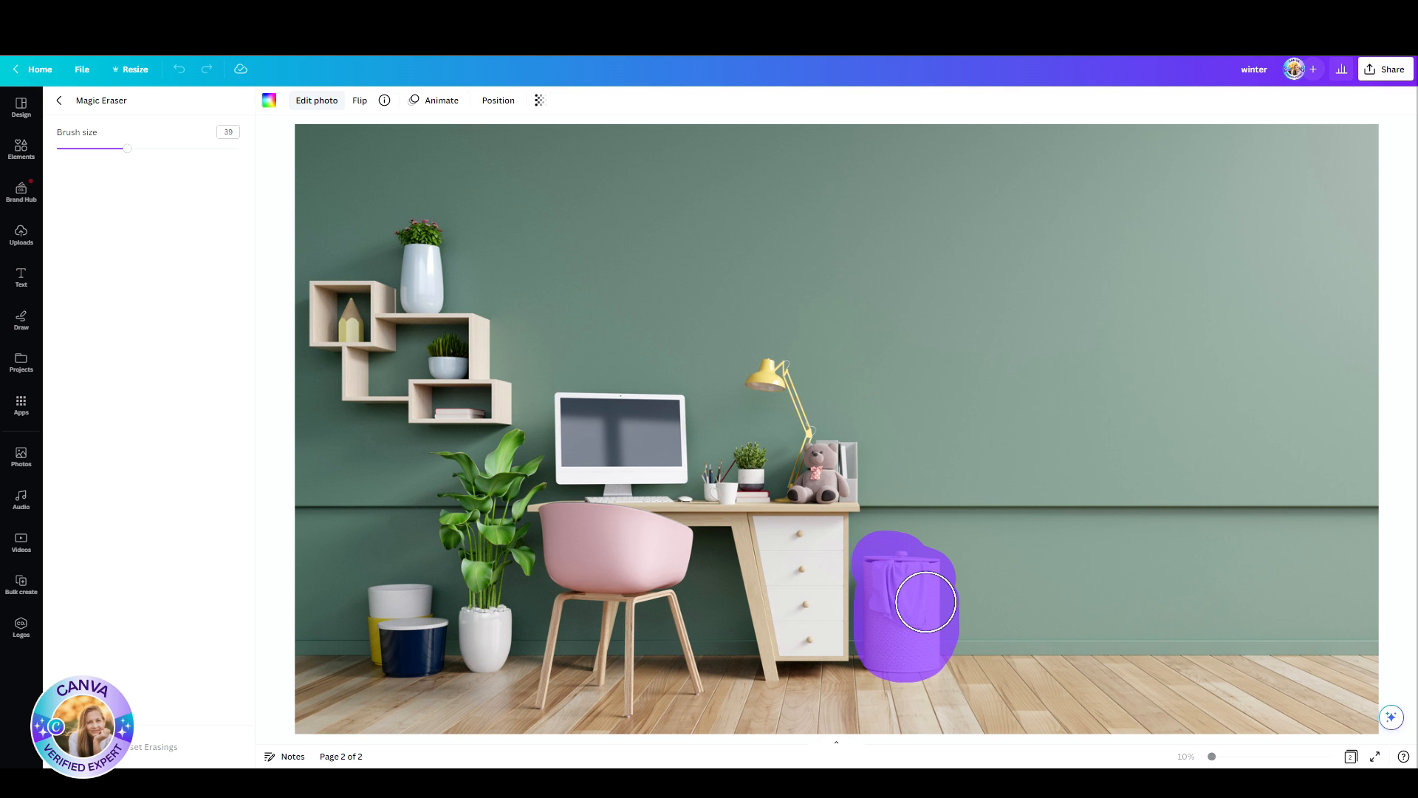
pyautogui.moveTo(926, 602); pyautogui.dragTo(924, 599)
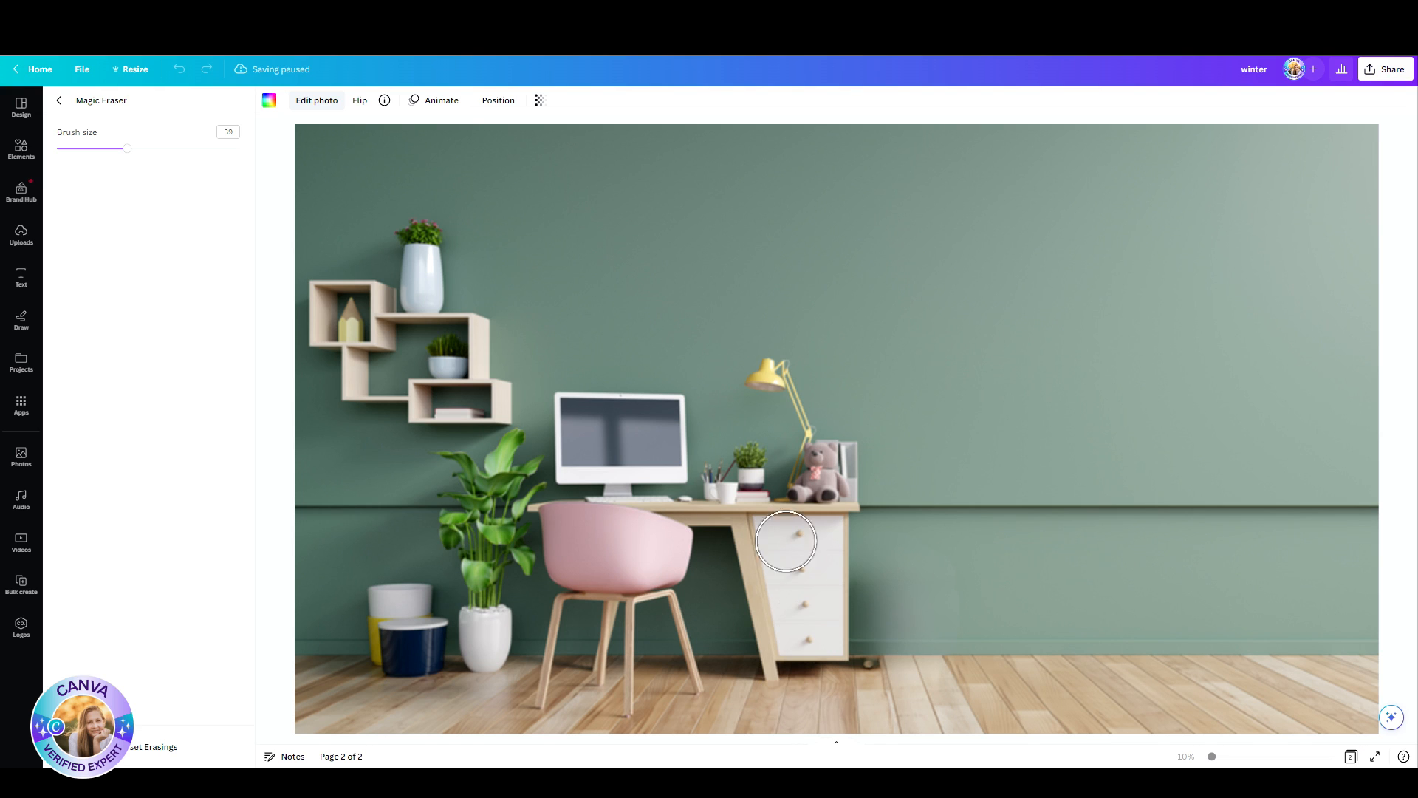
pyautogui.scroll(-3, 752, 462)
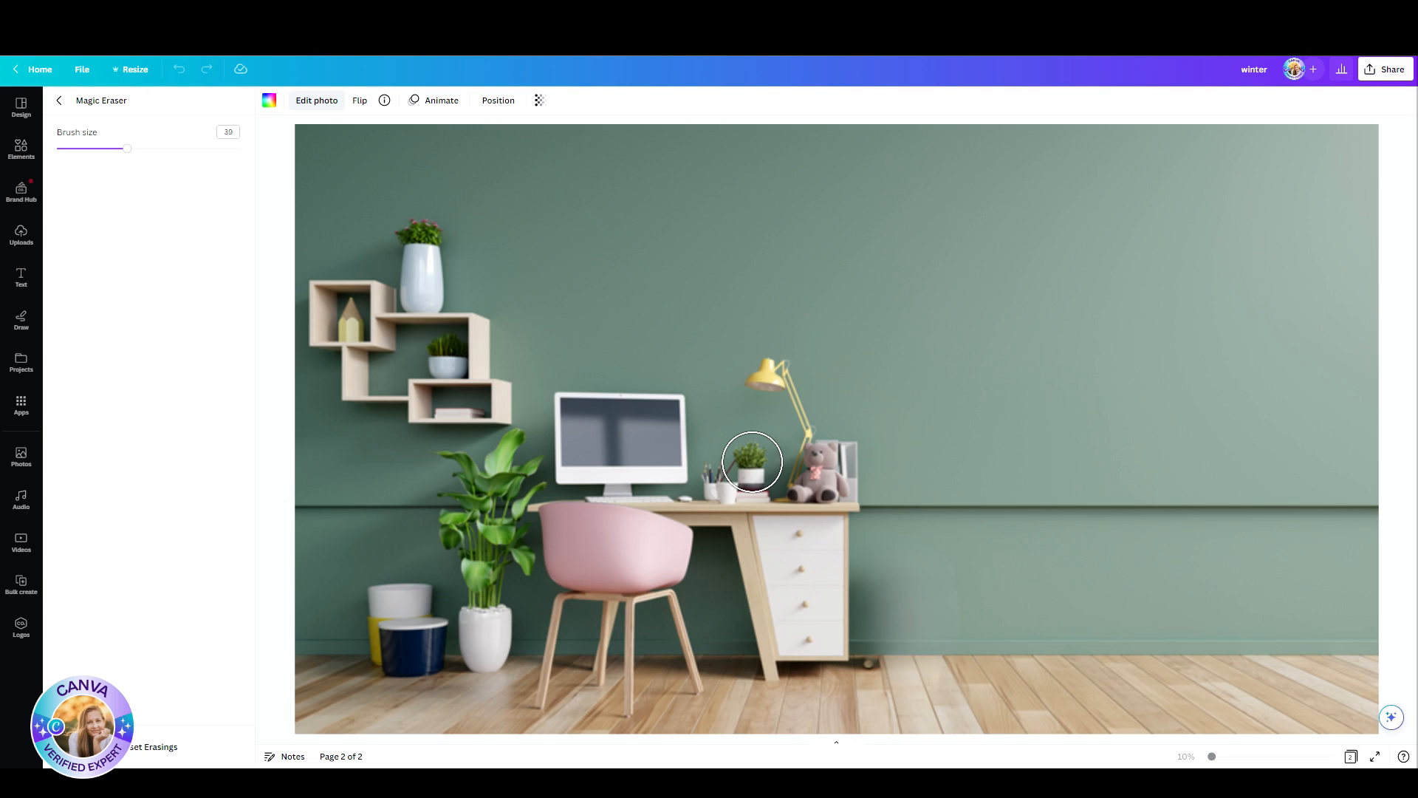
# Step: Set the Magic Eraser brush size to 20, erase the small potted plant on the desk and leave the tool
pyautogui.moveTo(128, 150); pyautogui.dragTo(92, 152)
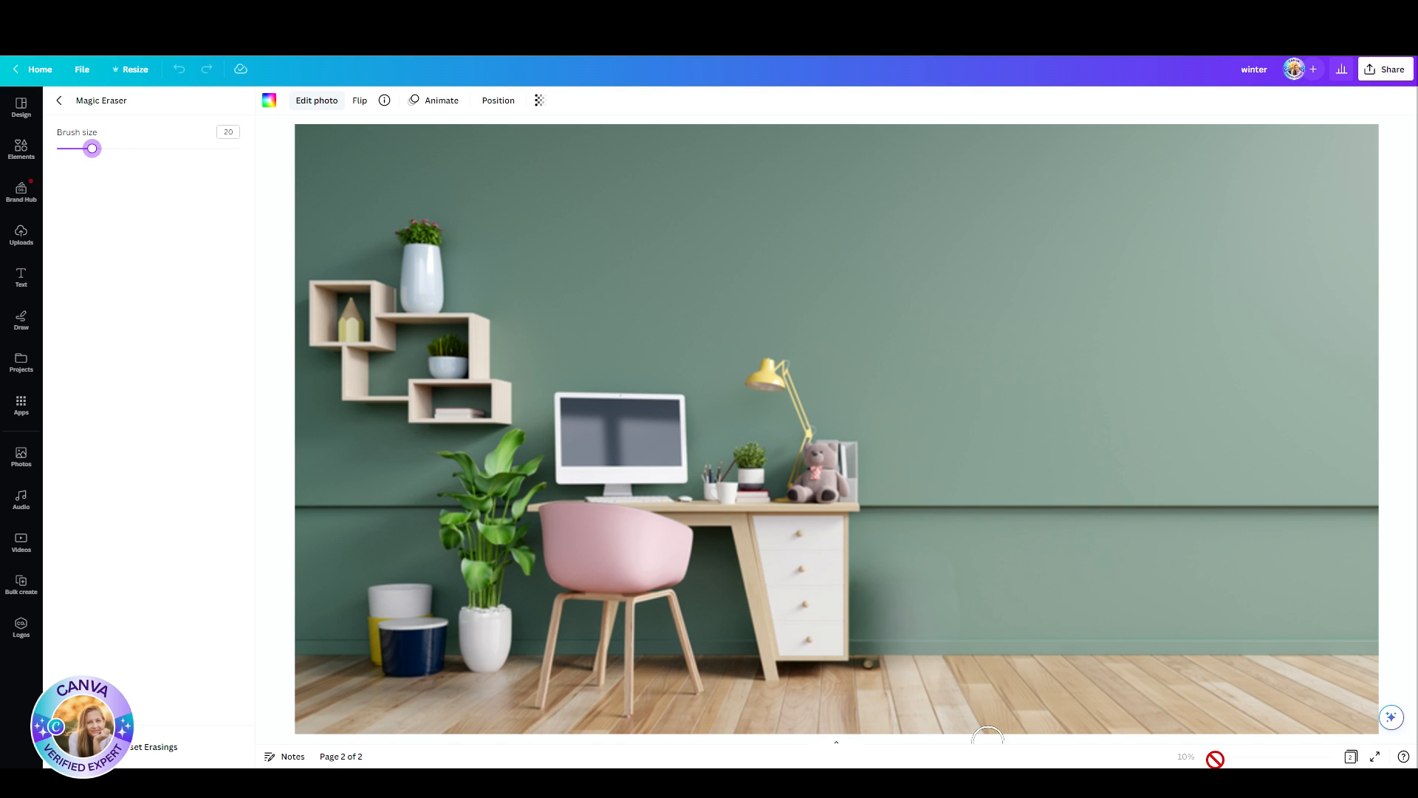
pyautogui.moveTo(760, 459); pyautogui.dragTo(751, 472)
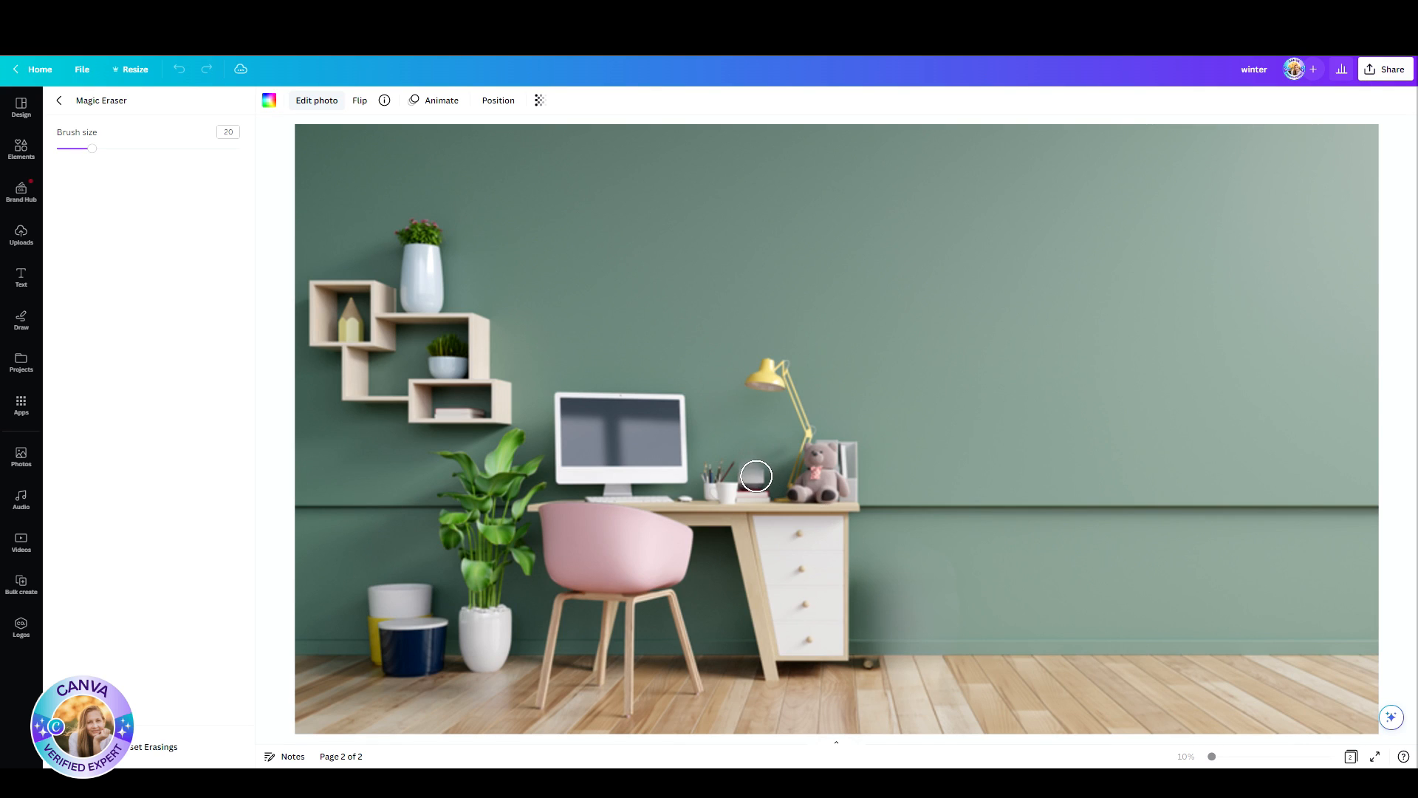
pyautogui.click(755, 475)
pyautogui.moveTo(744, 477); pyautogui.dragTo(750, 475)
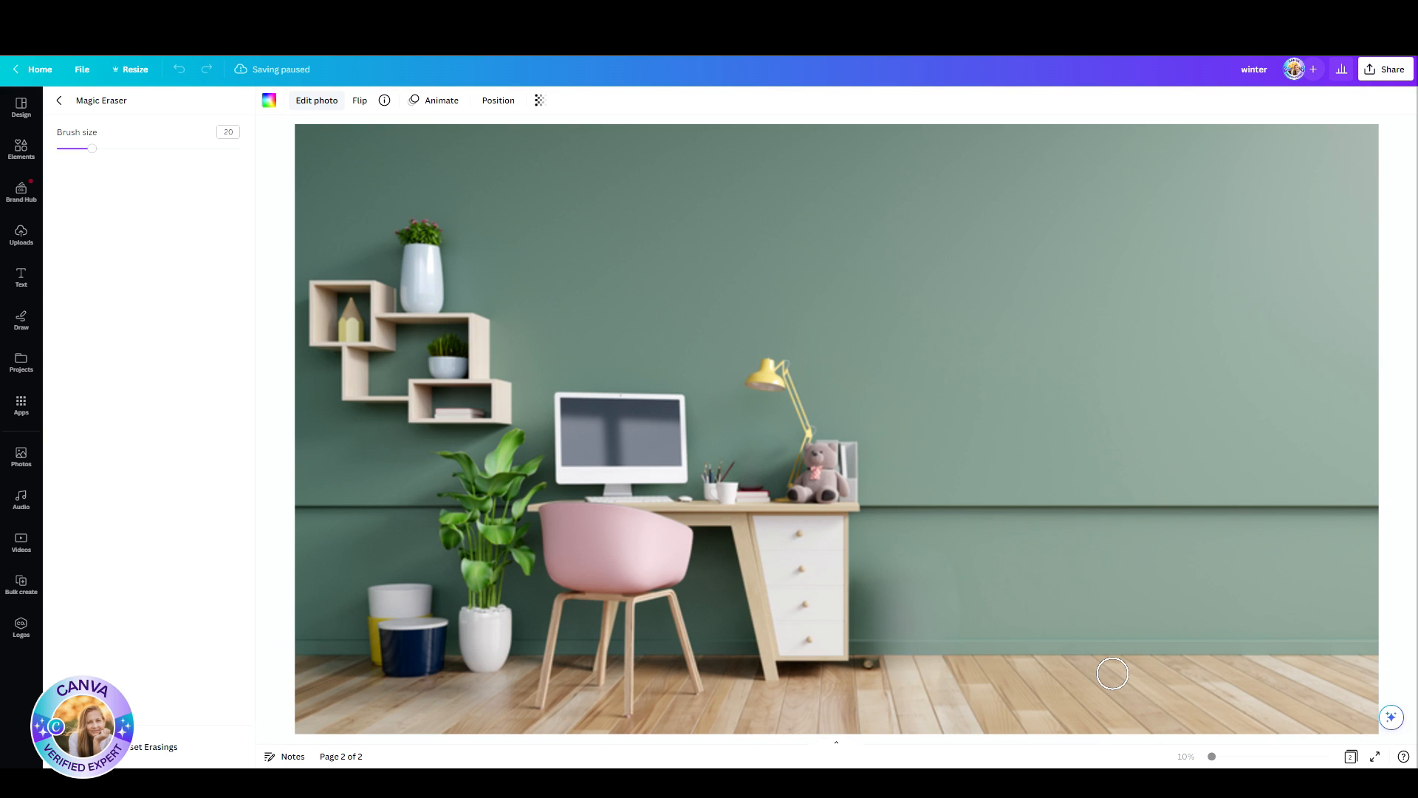
pyautogui.click(59, 101)
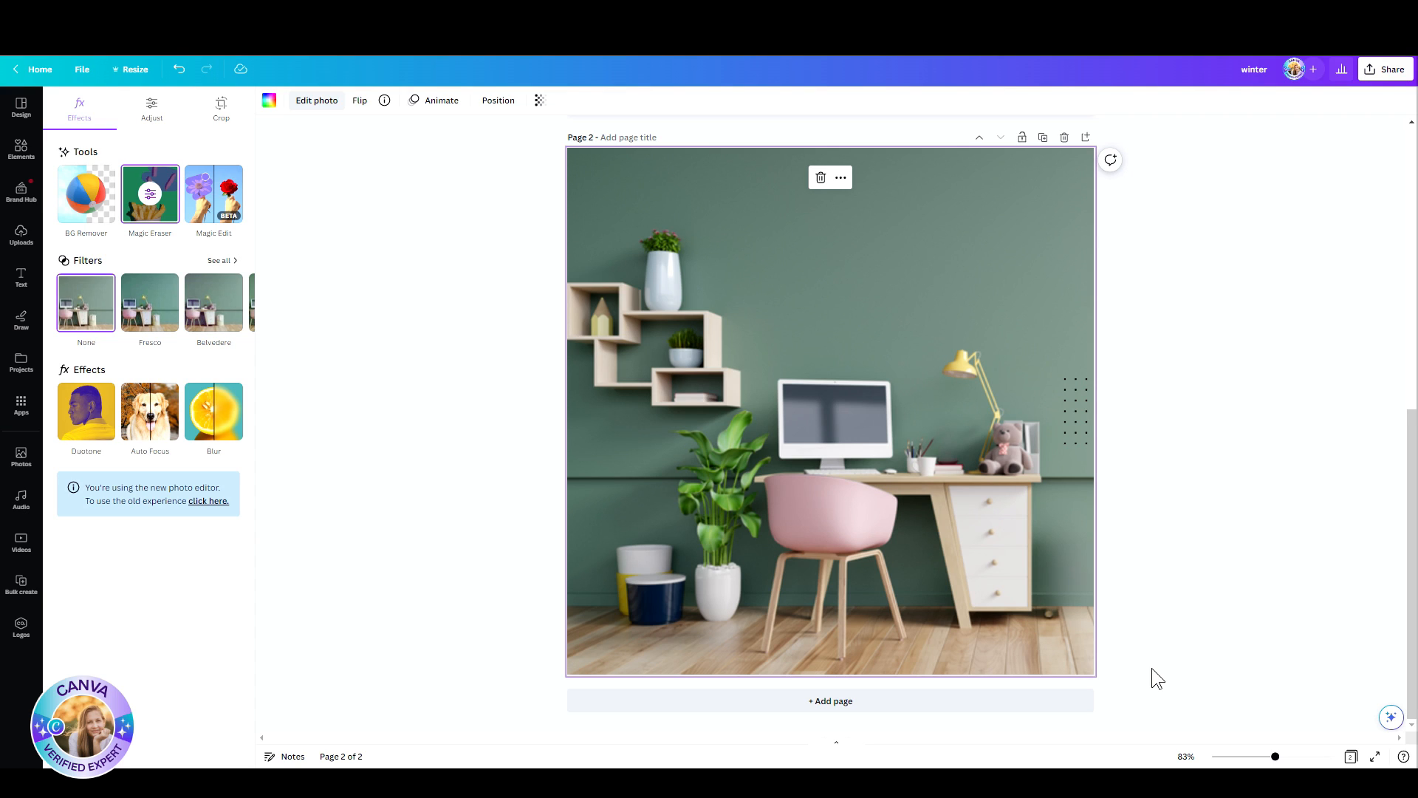
# Step: Switch to Magic Edit, discarding the Magic Eraser changes, and mark the laundry basket with a brush size of 47
pyautogui.click(209, 196)
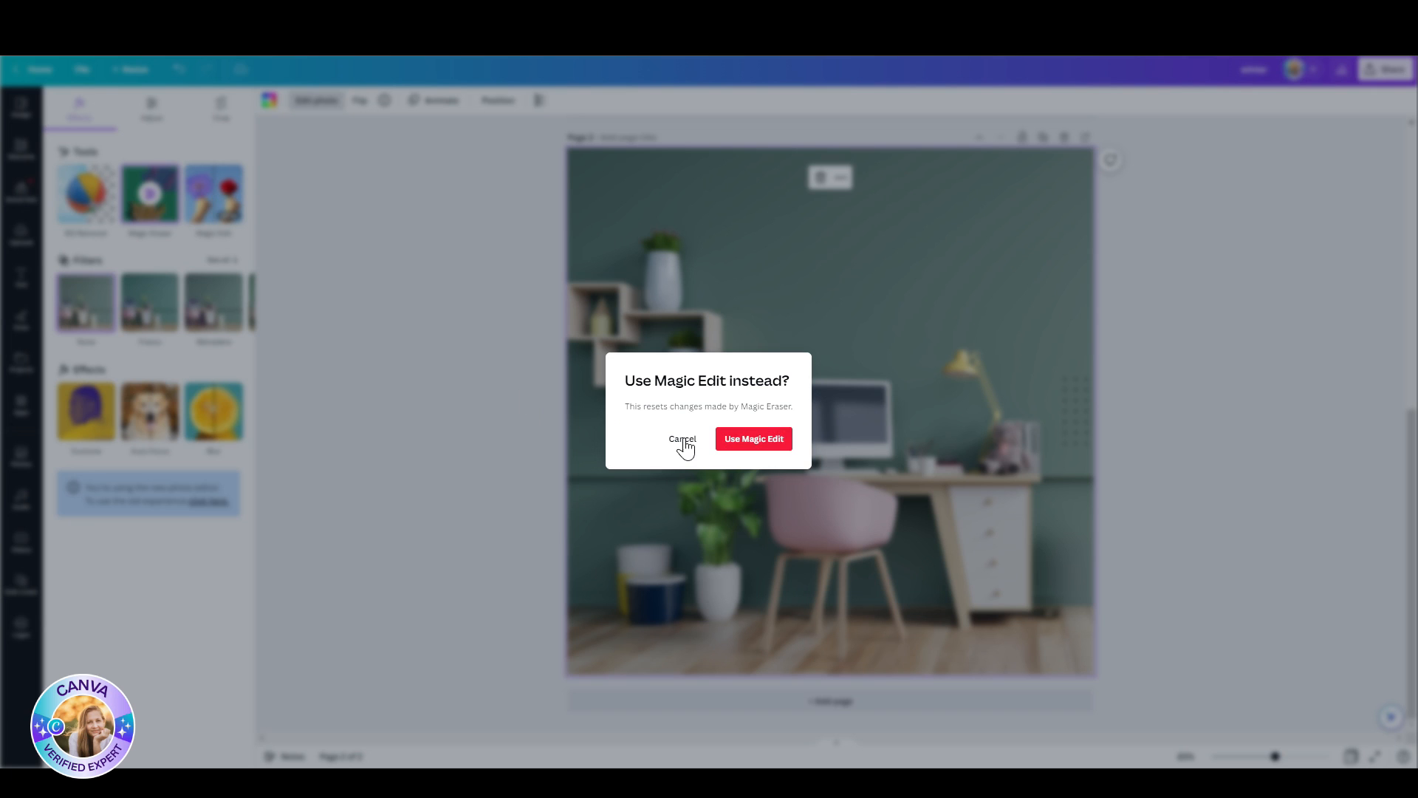
pyautogui.click(731, 440)
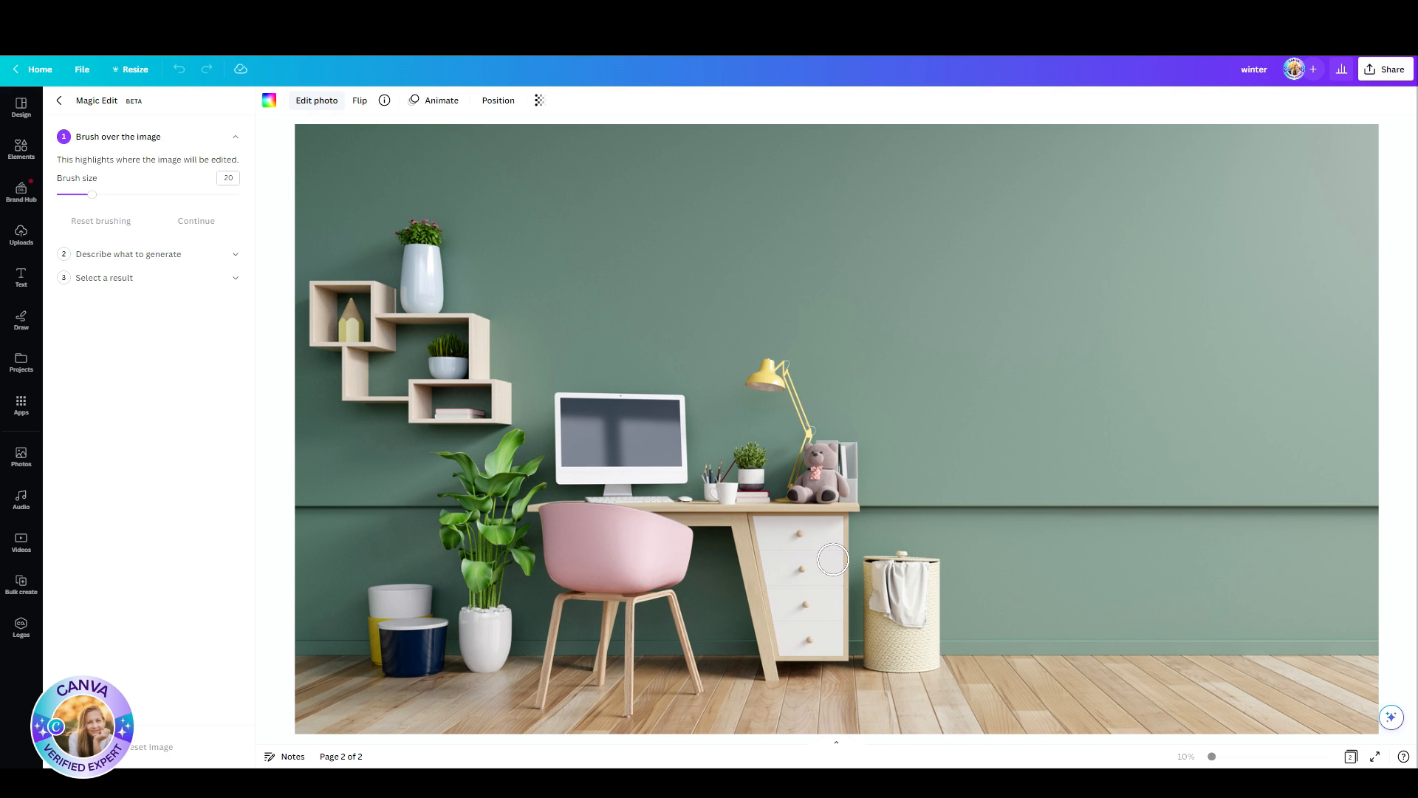
pyautogui.moveTo(92, 194); pyautogui.dragTo(141, 194)
pyautogui.moveTo(928, 585)
pyautogui.mouseDown()
pyautogui.moveTo(895, 575)
pyautogui.moveTo(897, 651)
pyautogui.mouseUp()
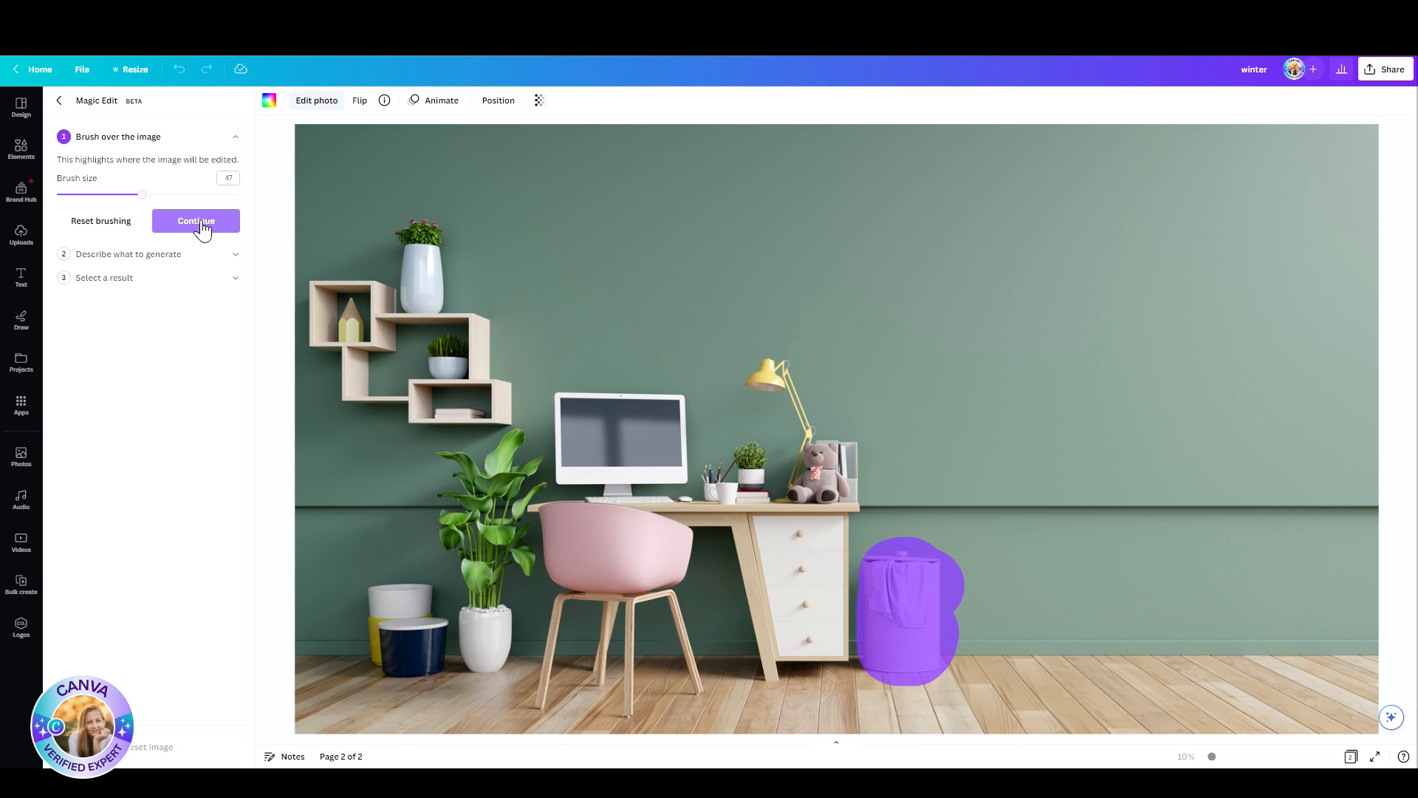
pyautogui.click(201, 226)
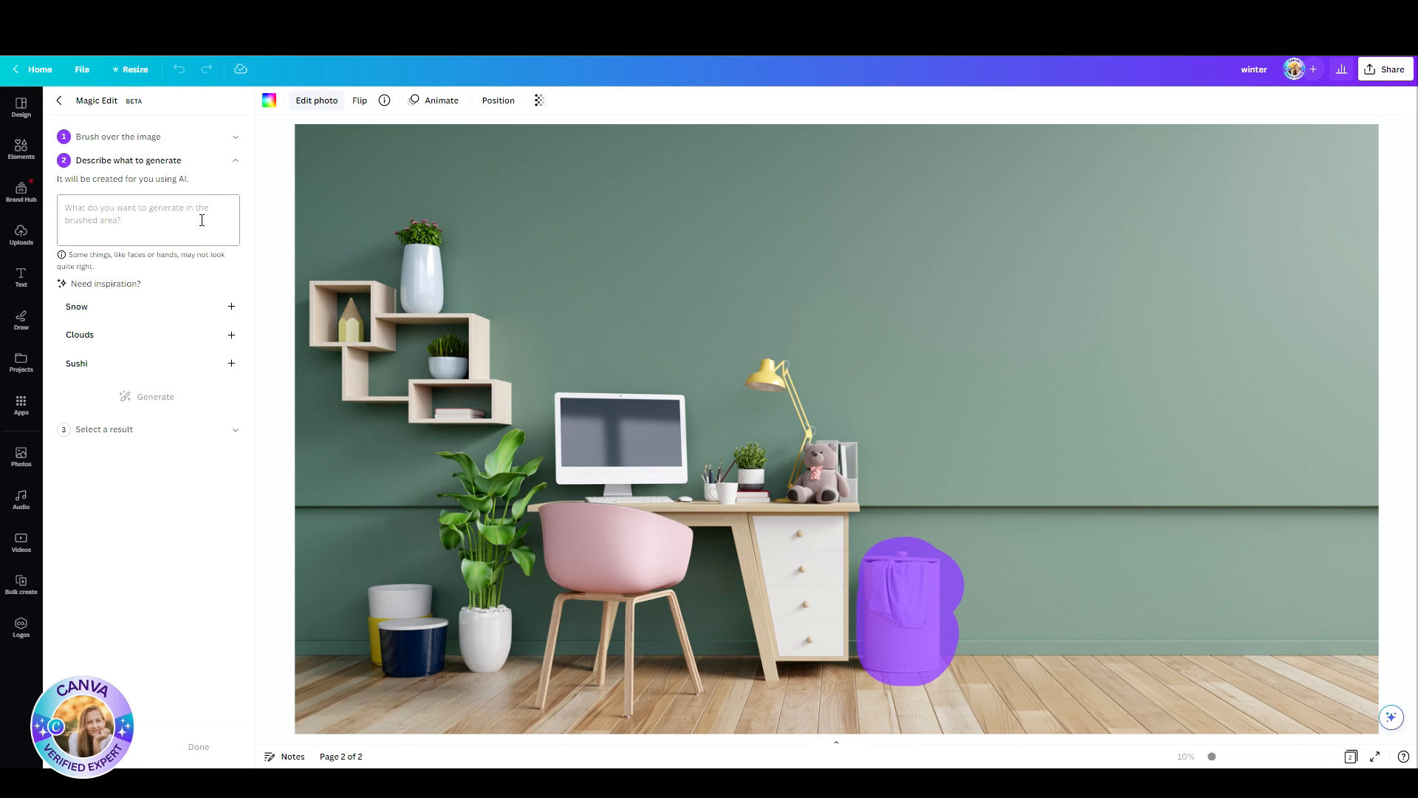
# Step: Describe the replacement for the marked basket as "A pink small sofa" and generate the results
pyautogui.click(157, 218)
pyautogui.write('A')
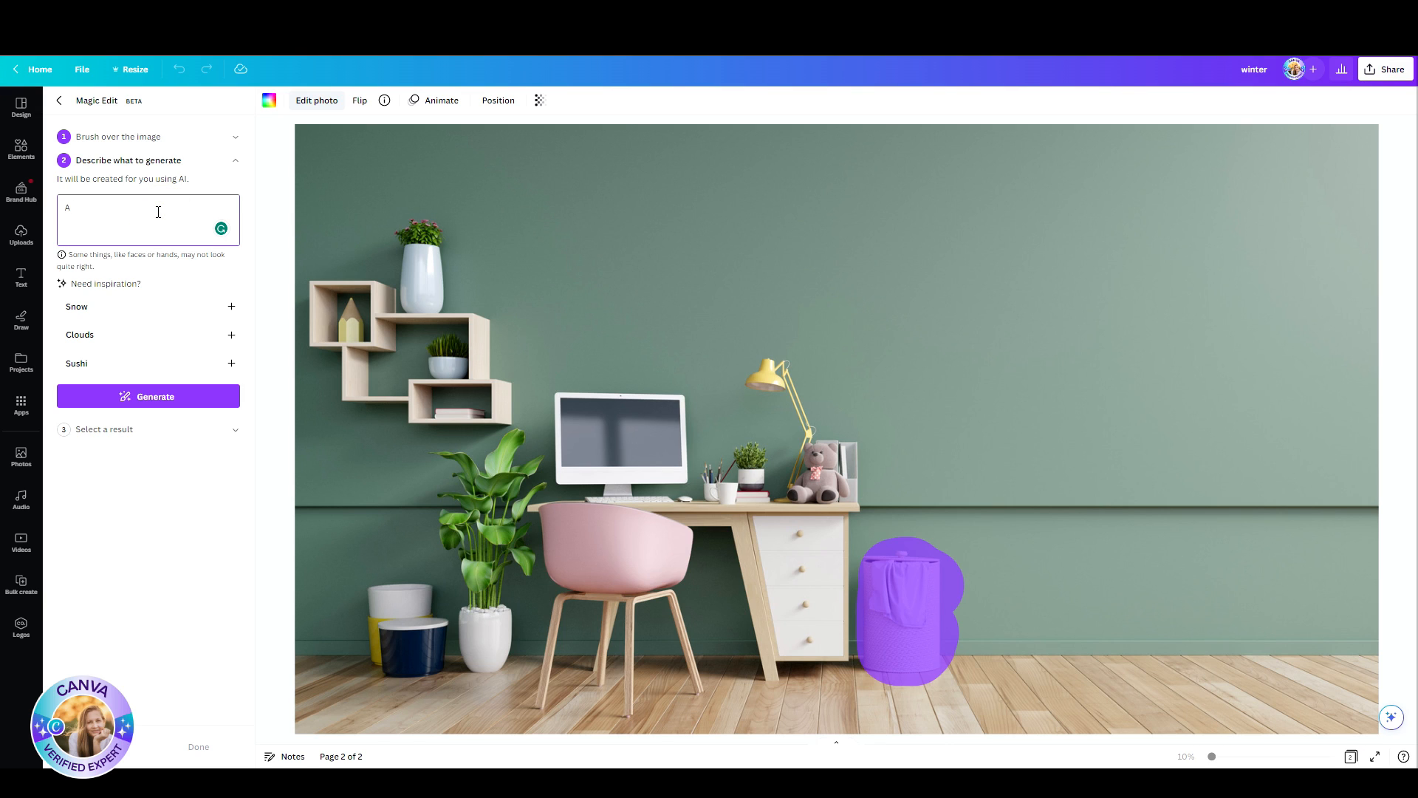
pyautogui.write(' sofa')
pyautogui.click(72, 207)
pyautogui.write('pink')
pyautogui.click(92, 208)
pyautogui.write('small')
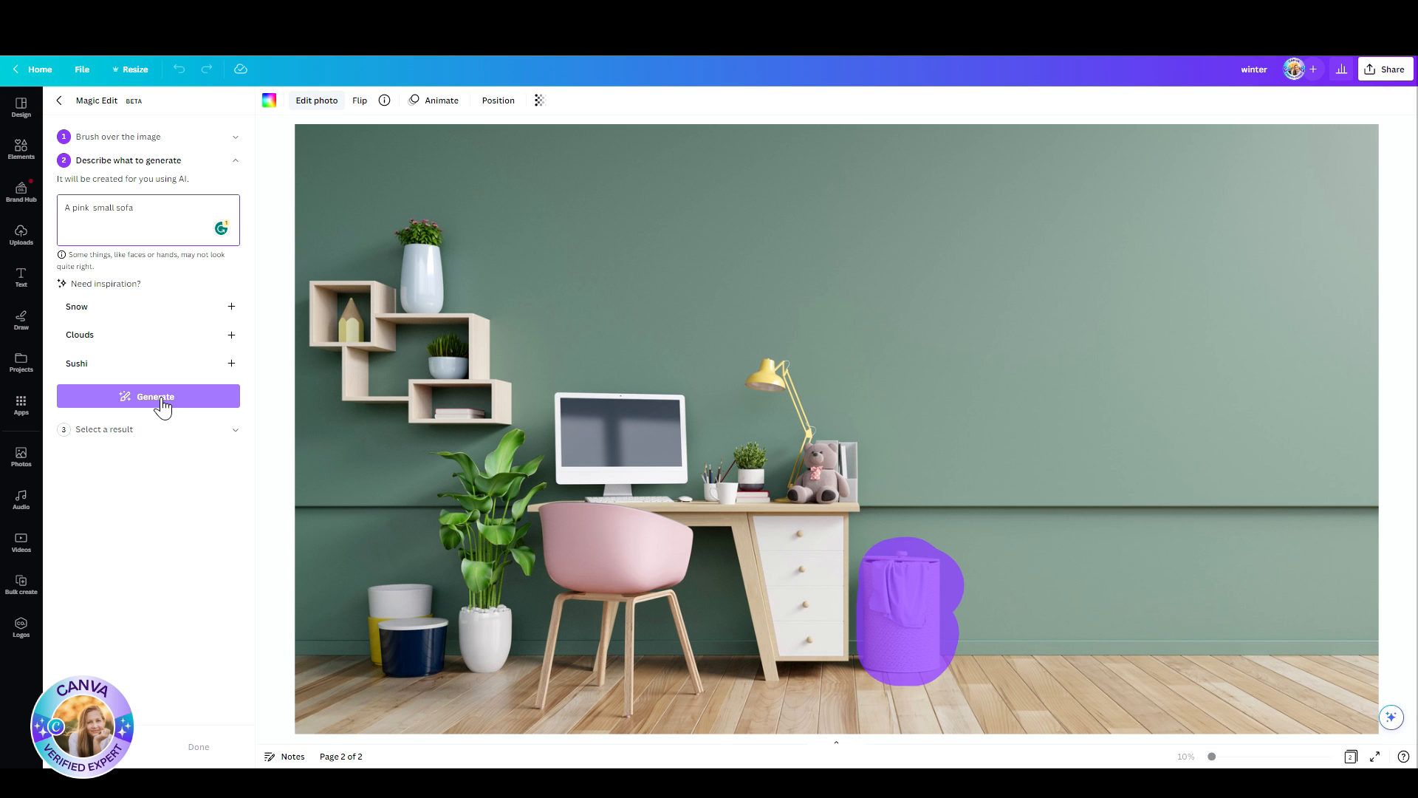
pyautogui.click(161, 402)
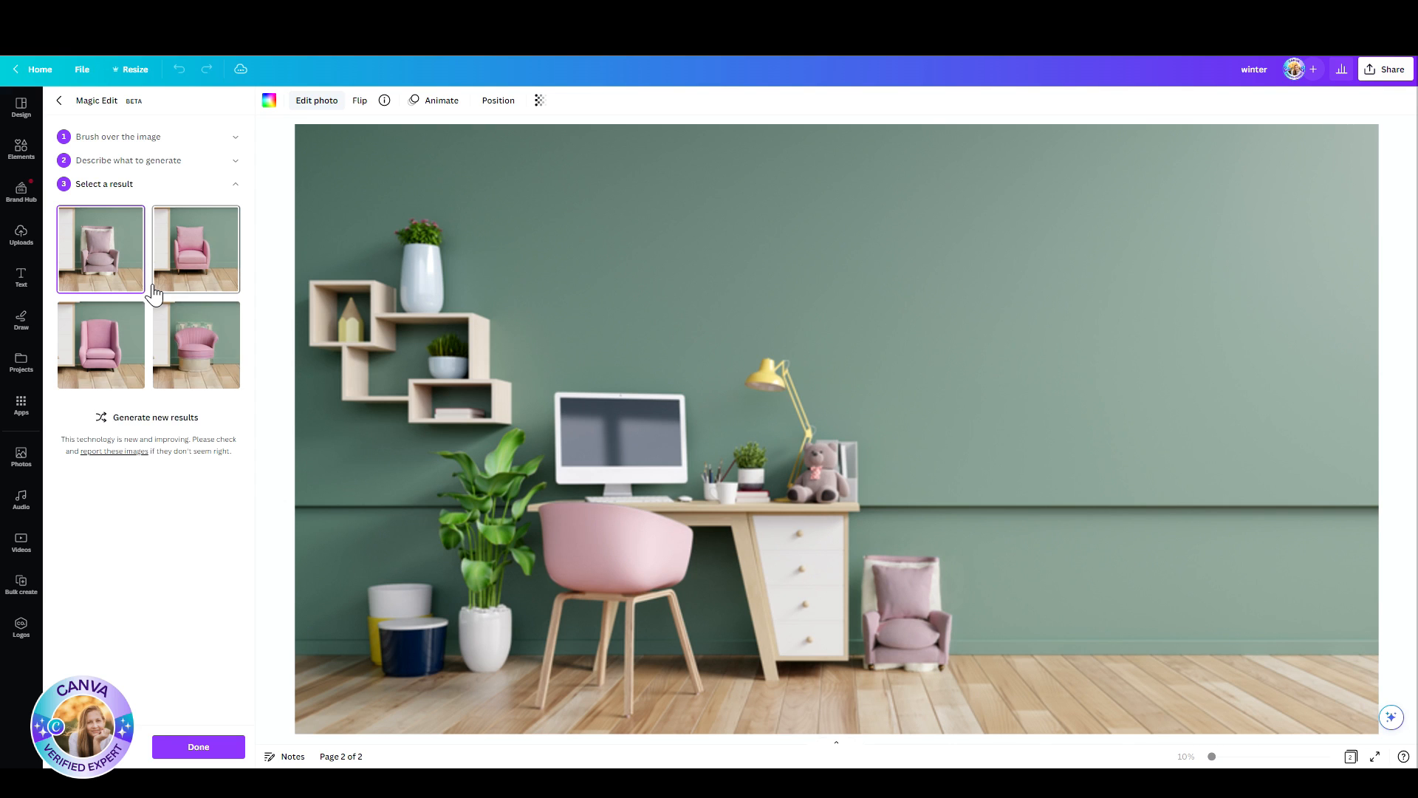
# Step: Compare the generated pink armchairs in the picture and choose the high-backed one with wide sides
pyautogui.click(103, 336)
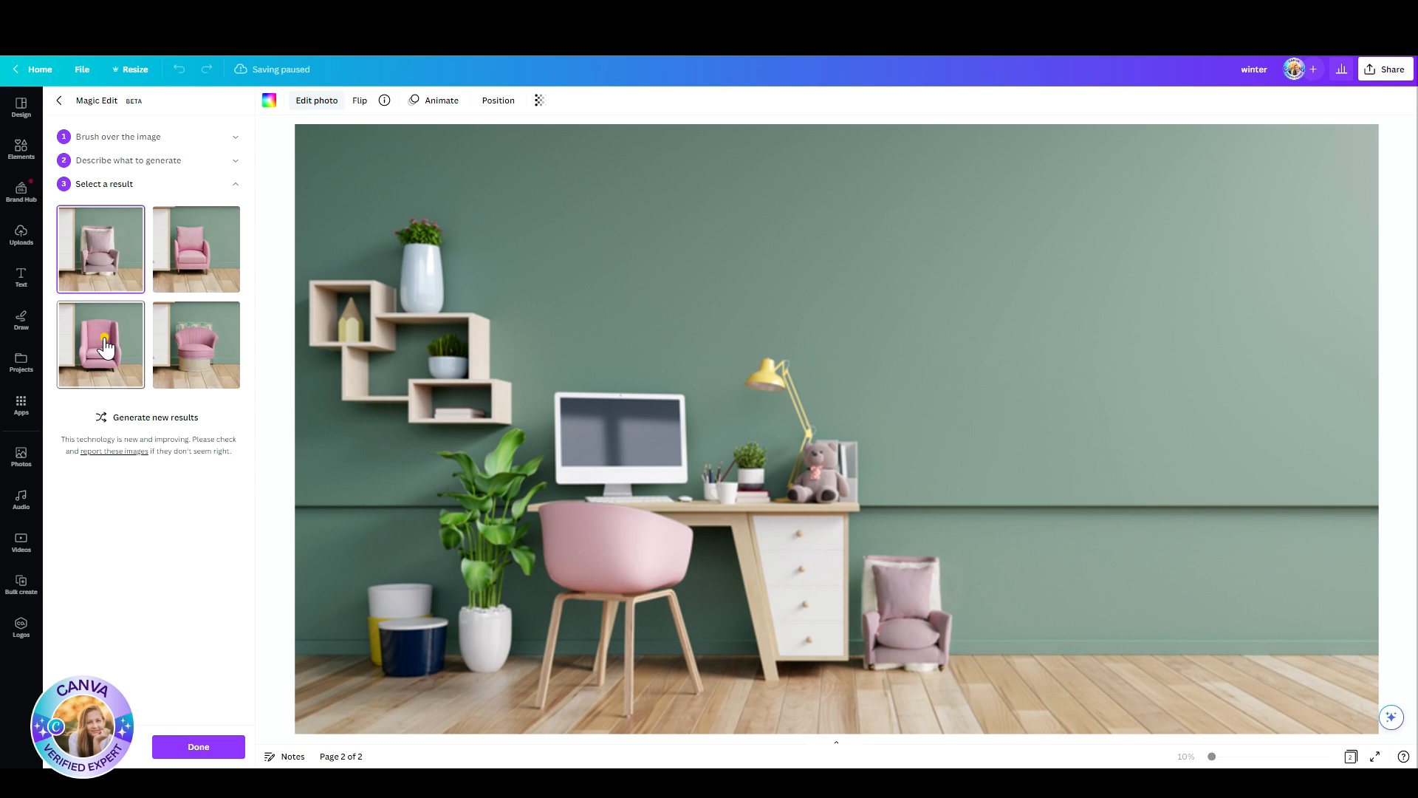
pyautogui.click(205, 278)
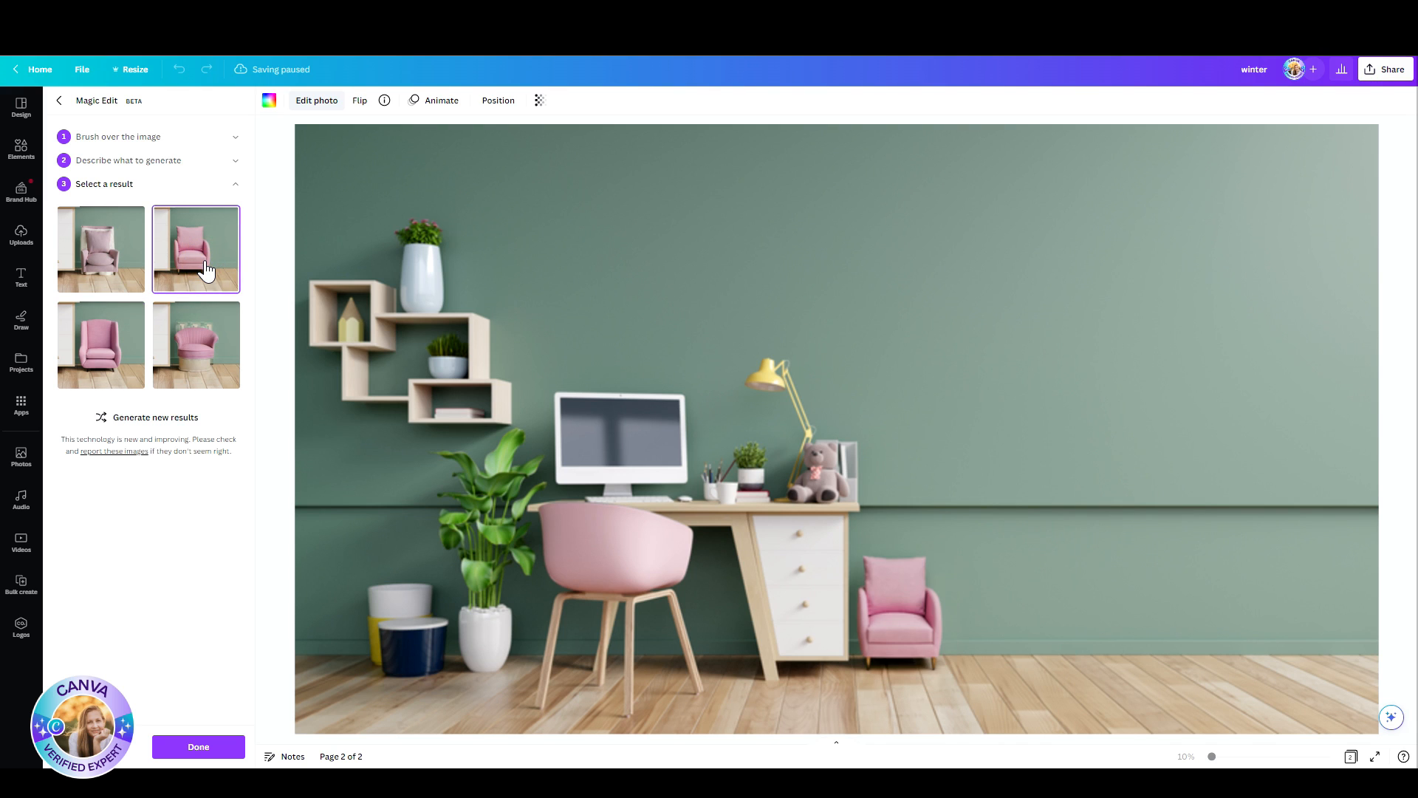
pyautogui.click(200, 360)
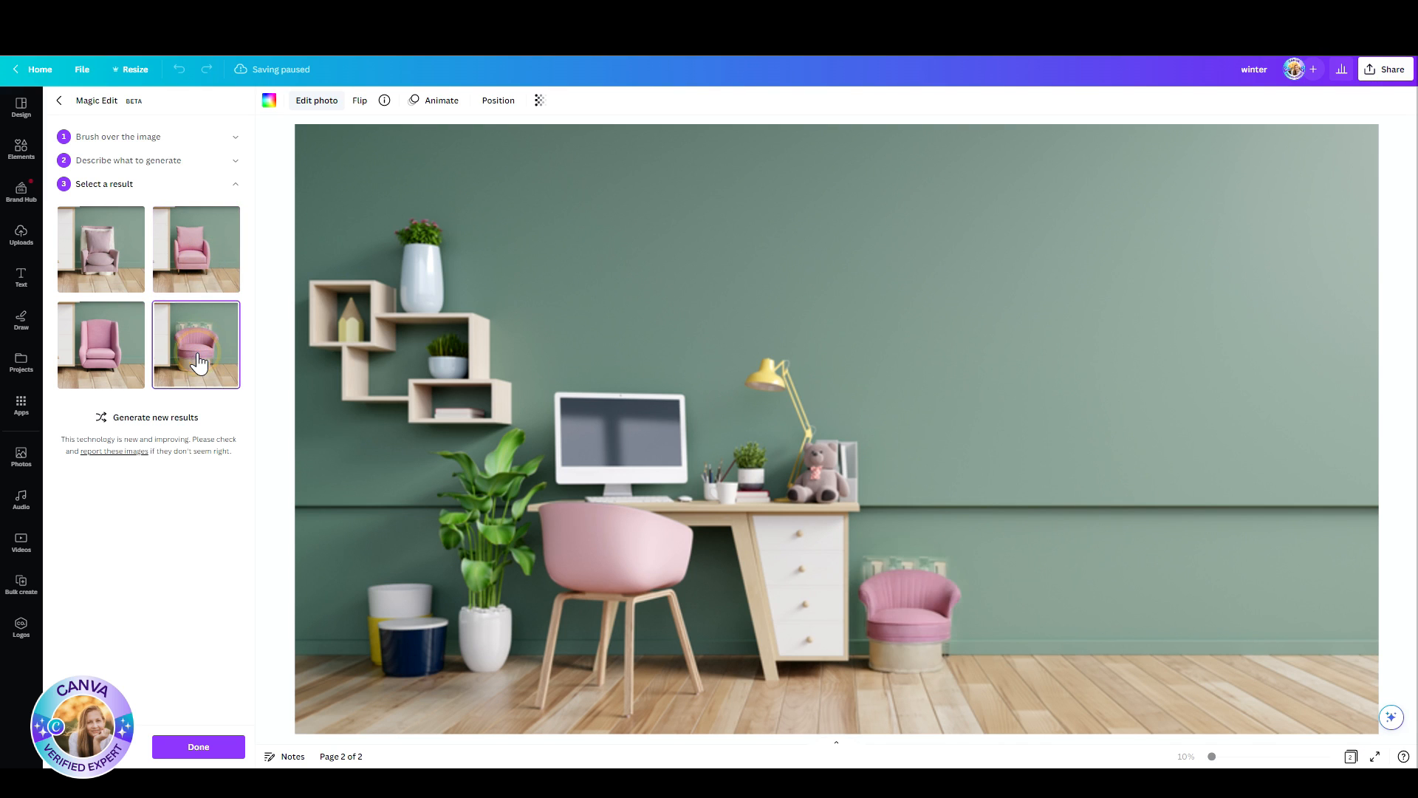
pyautogui.click(202, 278)
pyautogui.click(110, 347)
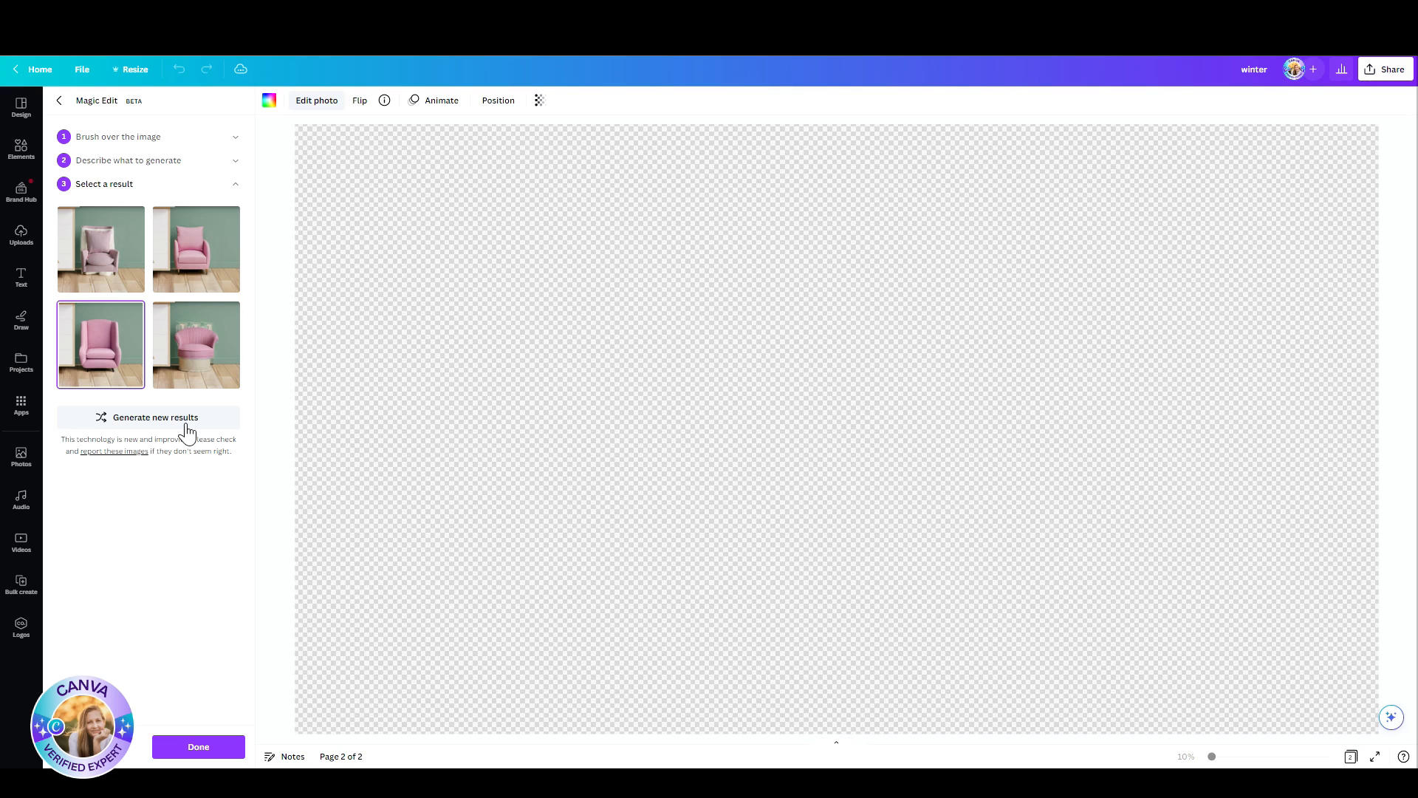
pyautogui.click(188, 749)
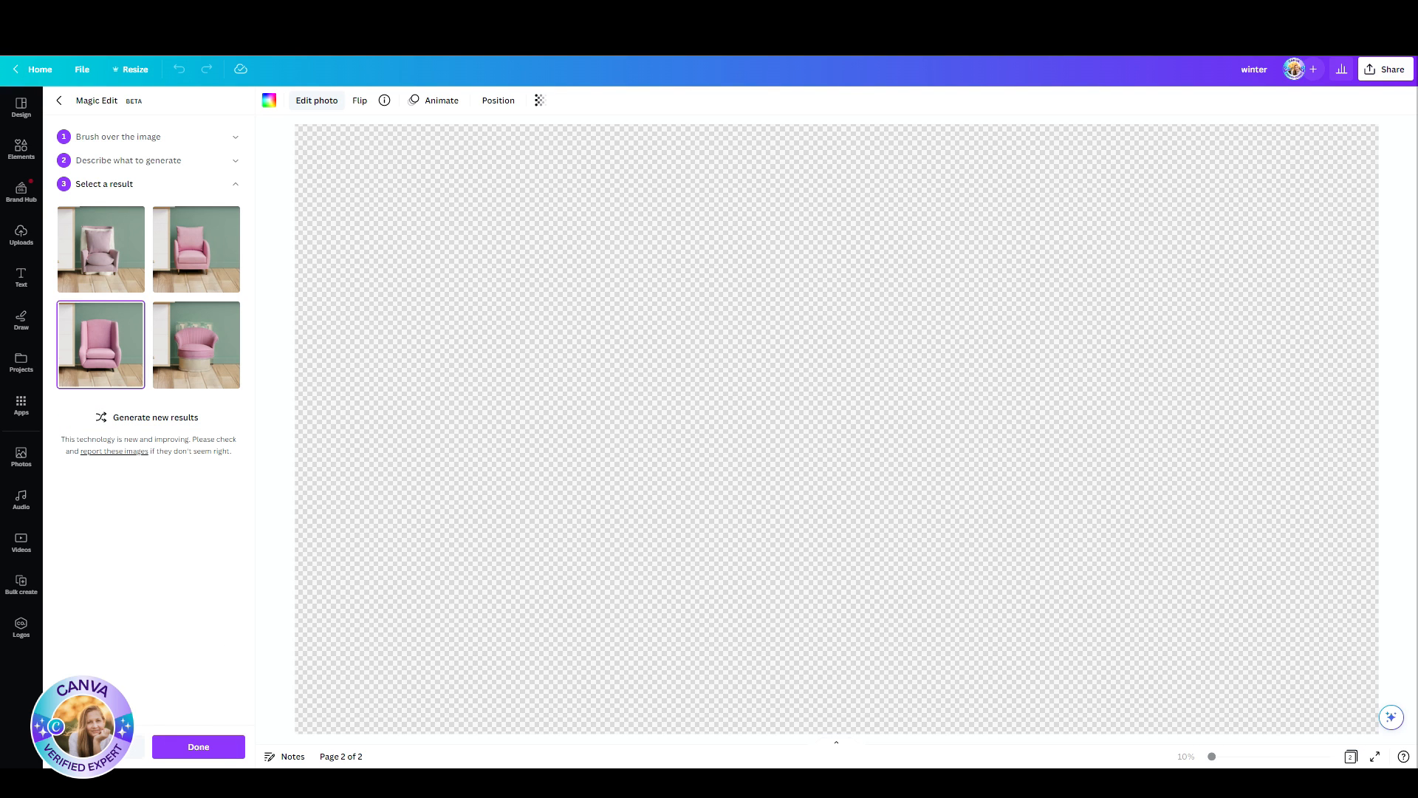
# Step: Remove the word "small" from the Magic Edit description and generate a new set of results
pyautogui.click(145, 159)
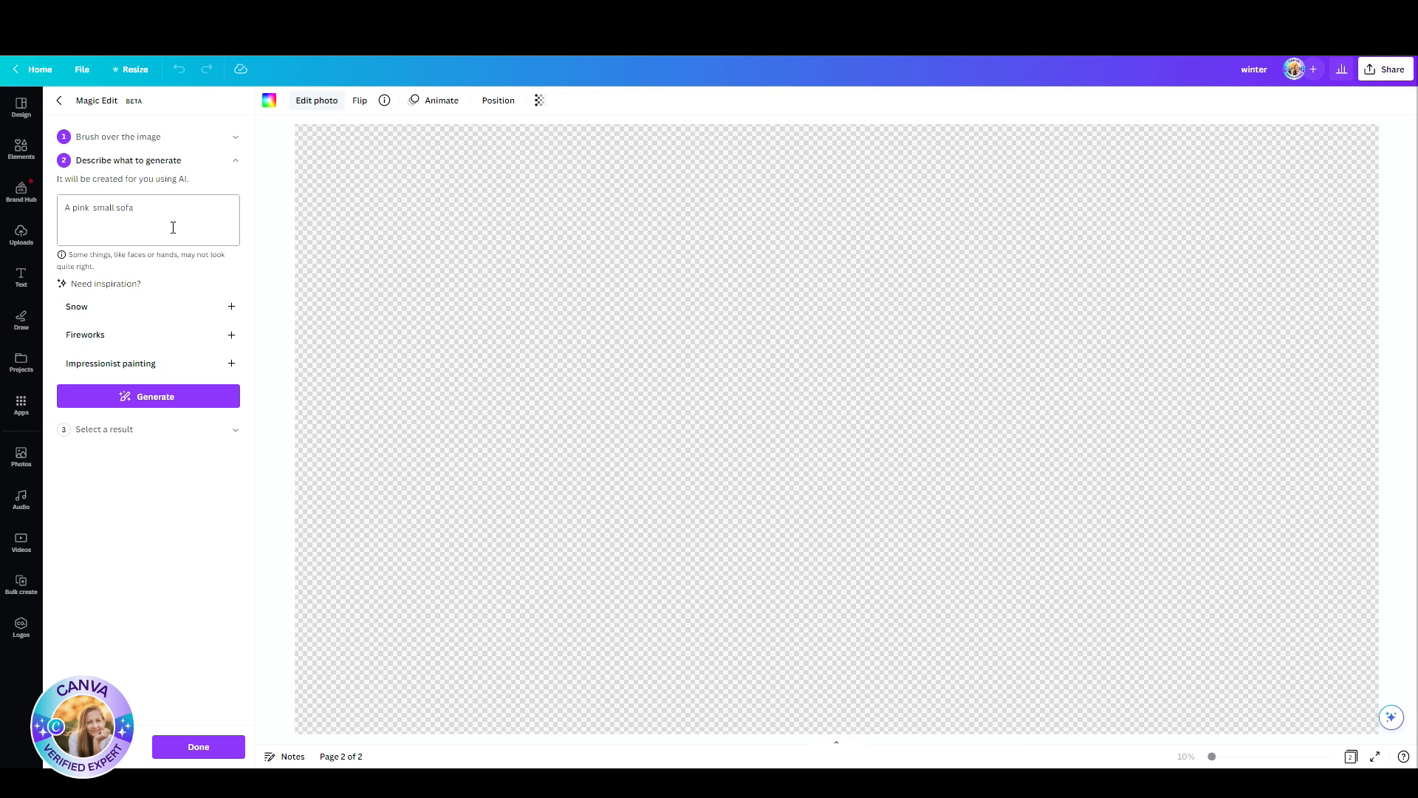
pyautogui.doubleClick(101, 208)
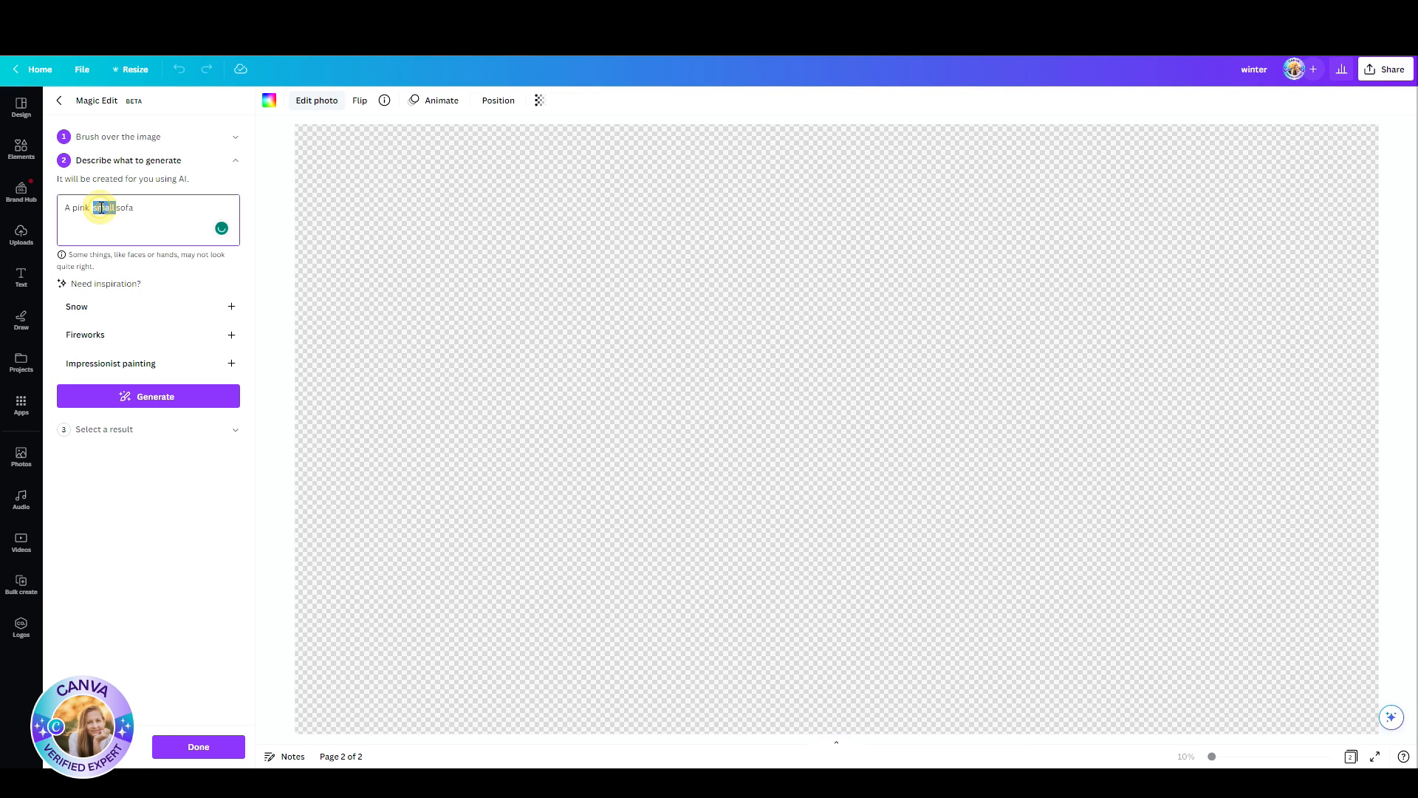
pyautogui.press('BackSpace')
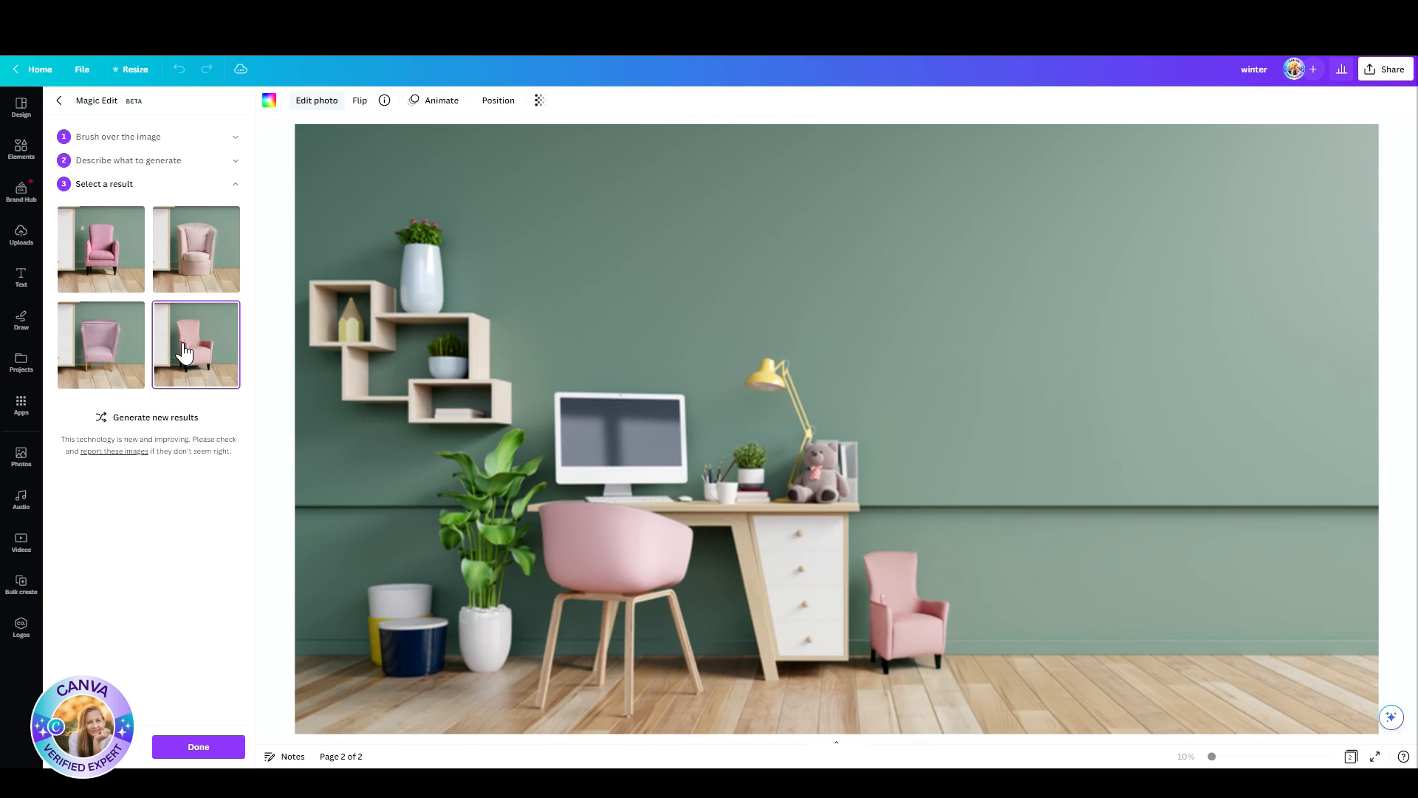
# Step: Compare the new armchair results and apply the light pink one with the tall, narrow back and dark legs
pyautogui.click(105, 365)
pyautogui.click(110, 257)
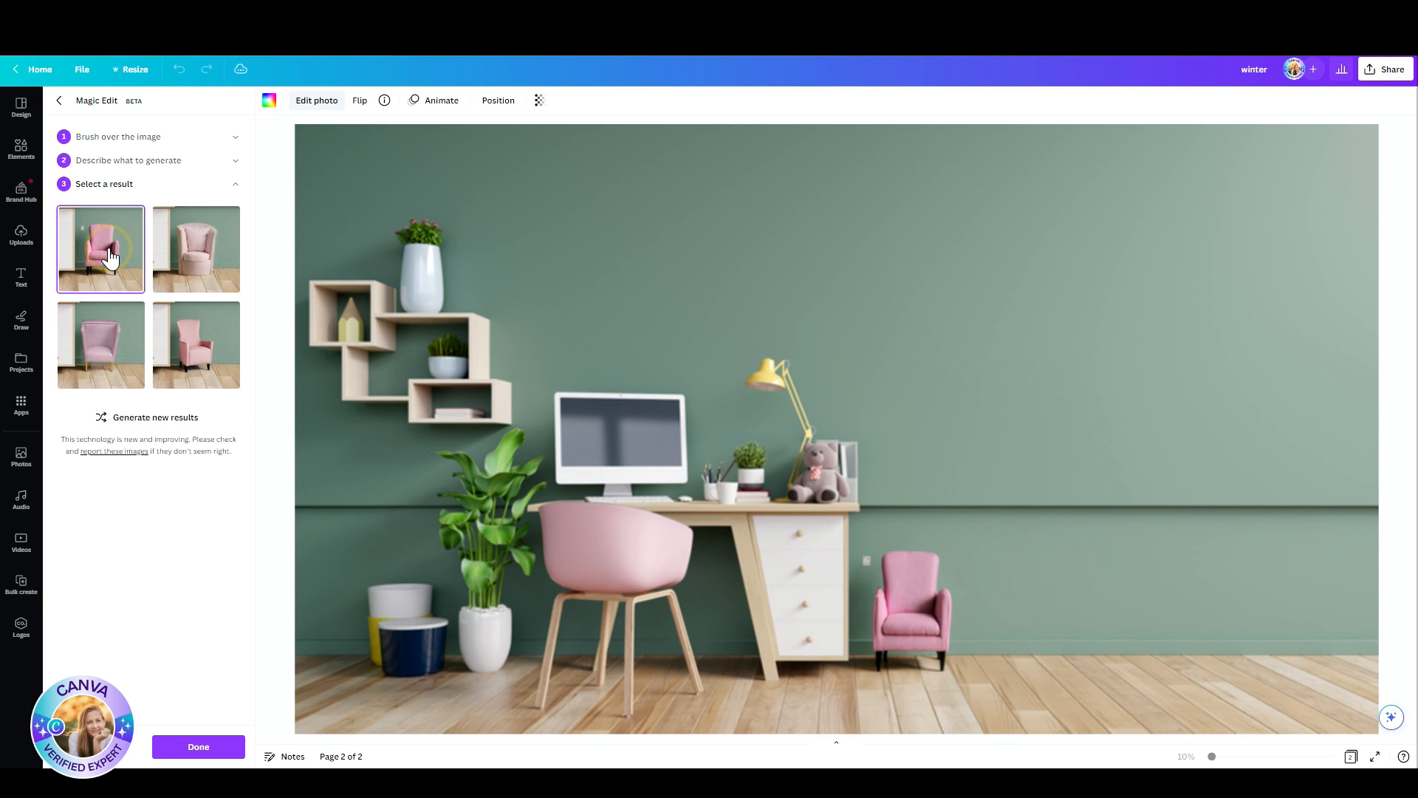
pyautogui.click(195, 346)
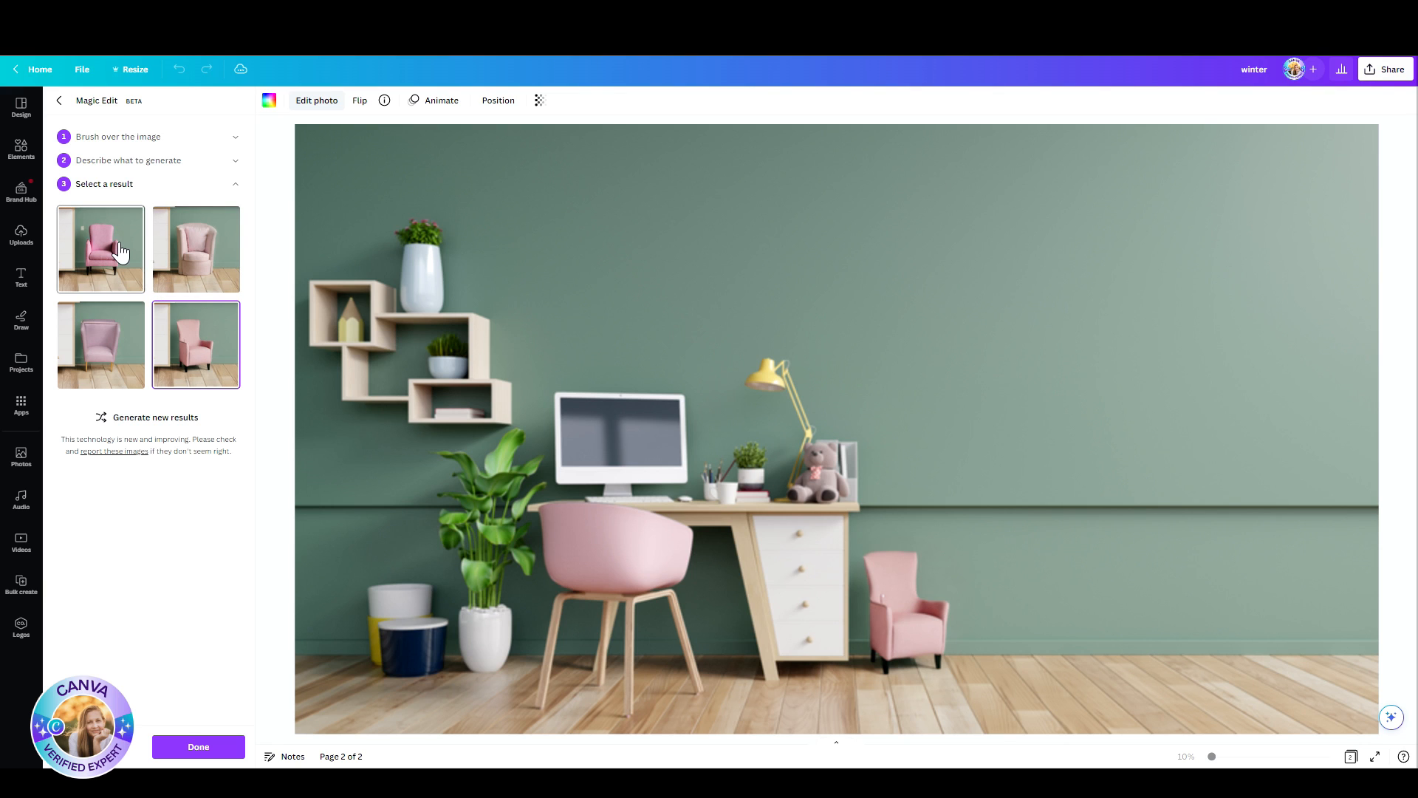
pyautogui.click(198, 747)
# Step: Shift the background picture slightly within the page so more of the pink armchair falls inside it
pyautogui.doubleClick(1057, 584)
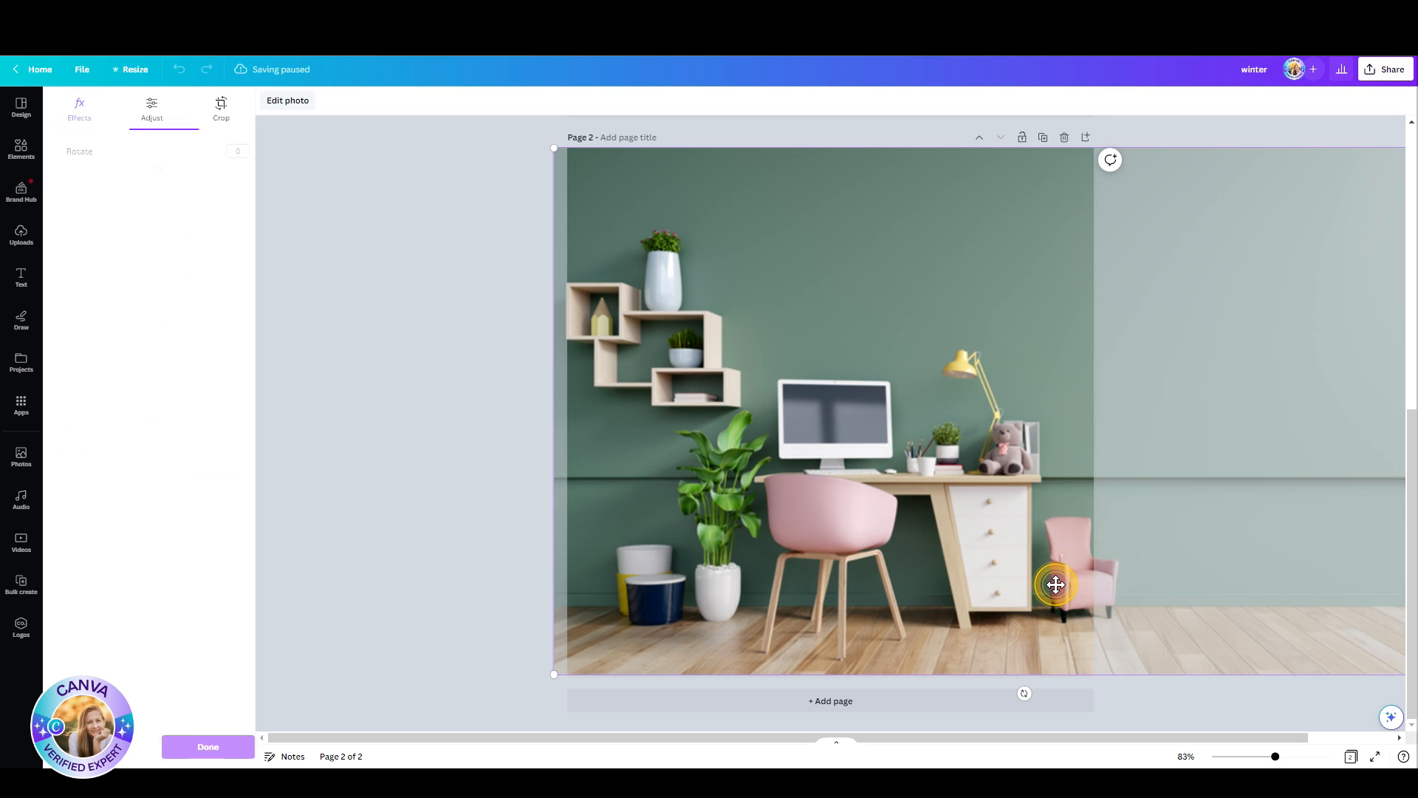
pyautogui.moveTo(1056, 583)
pyautogui.mouseDown()
pyautogui.moveTo(1023, 570)
pyautogui.moveTo(1046, 565)
pyautogui.mouseUp()
pyautogui.click(487, 450)
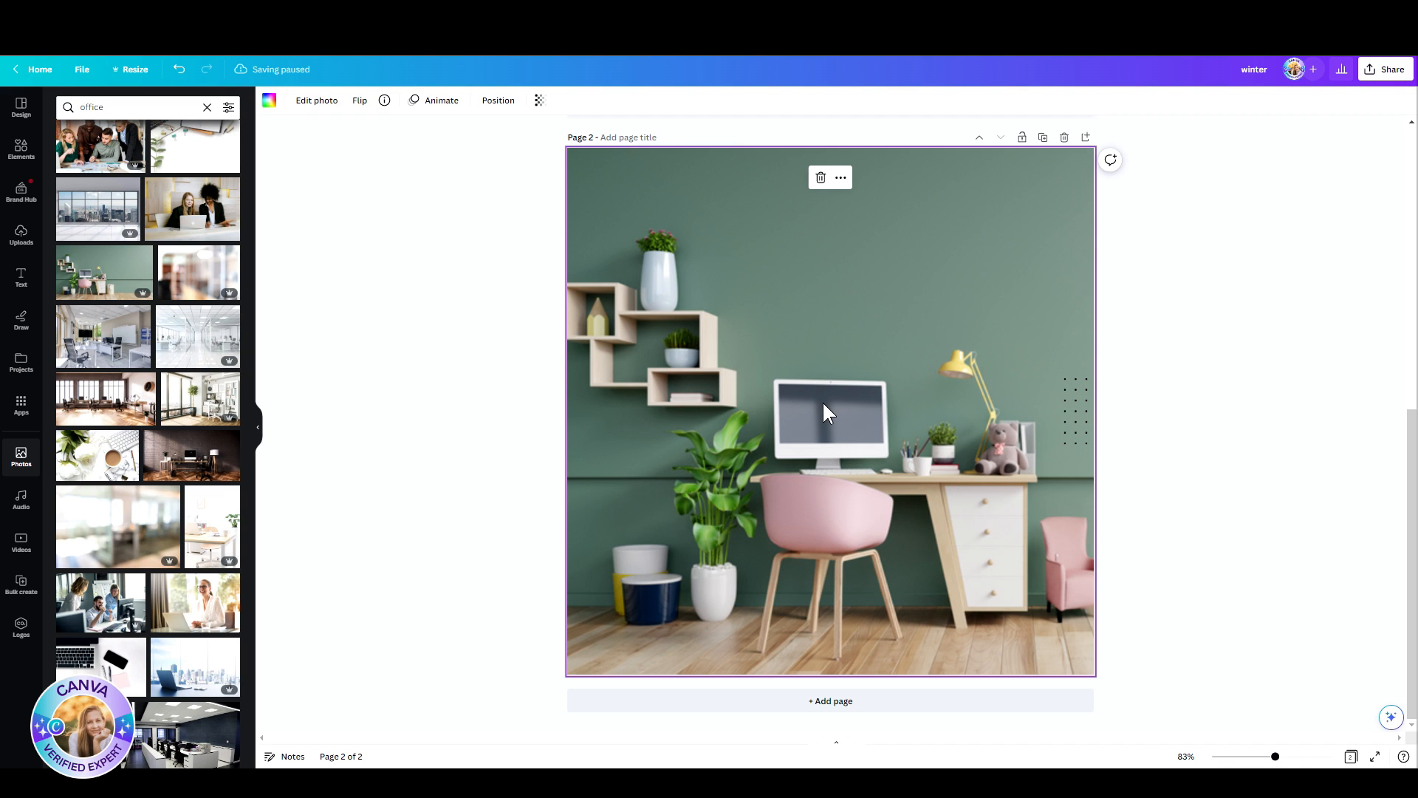
# Step: Reopen Magic Edit for the office picture and brush over the computer monitor on the desk
pyautogui.click(317, 100)
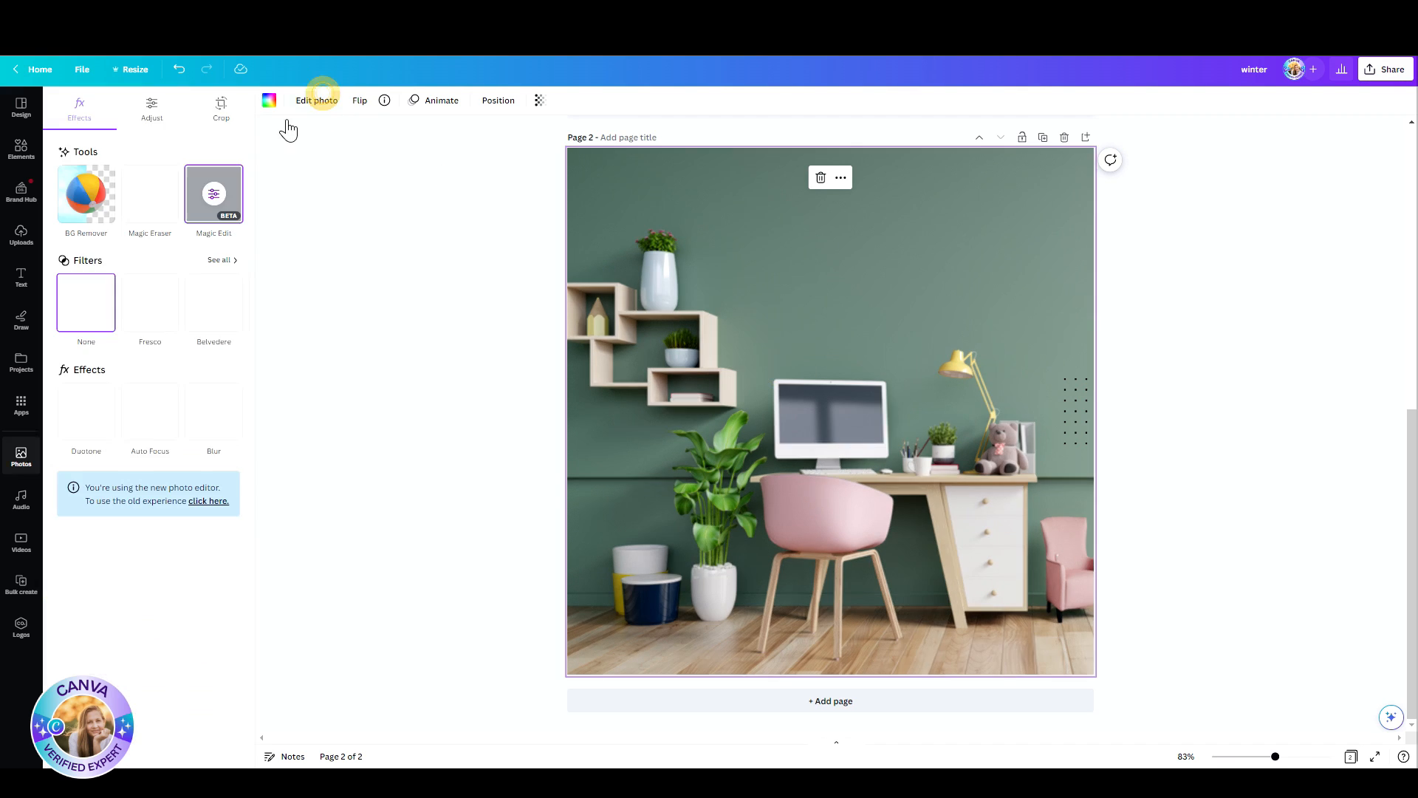
pyautogui.click(217, 197)
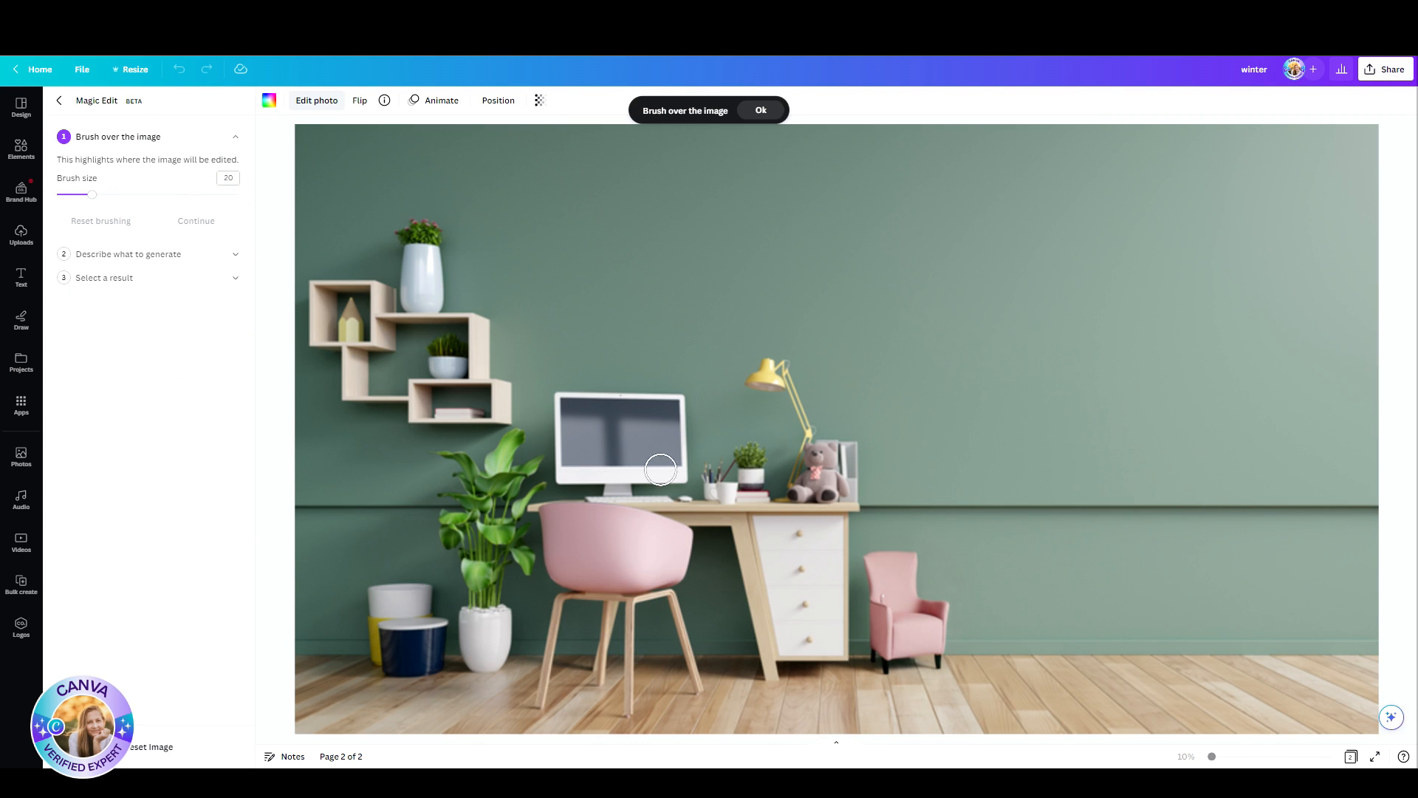
pyautogui.moveTo(680, 405)
pyautogui.mouseDown()
pyautogui.moveTo(546, 400)
pyautogui.moveTo(562, 402)
pyautogui.moveTo(563, 465)
pyautogui.moveTo(581, 471)
pyautogui.moveTo(673, 470)
pyautogui.moveTo(678, 416)
pyautogui.moveTo(570, 435)
pyautogui.moveTo(680, 446)
pyautogui.moveTo(646, 444)
pyautogui.moveTo(599, 488)
pyautogui.moveTo(680, 490)
pyautogui.moveTo(592, 490)
pyautogui.mouseUp()
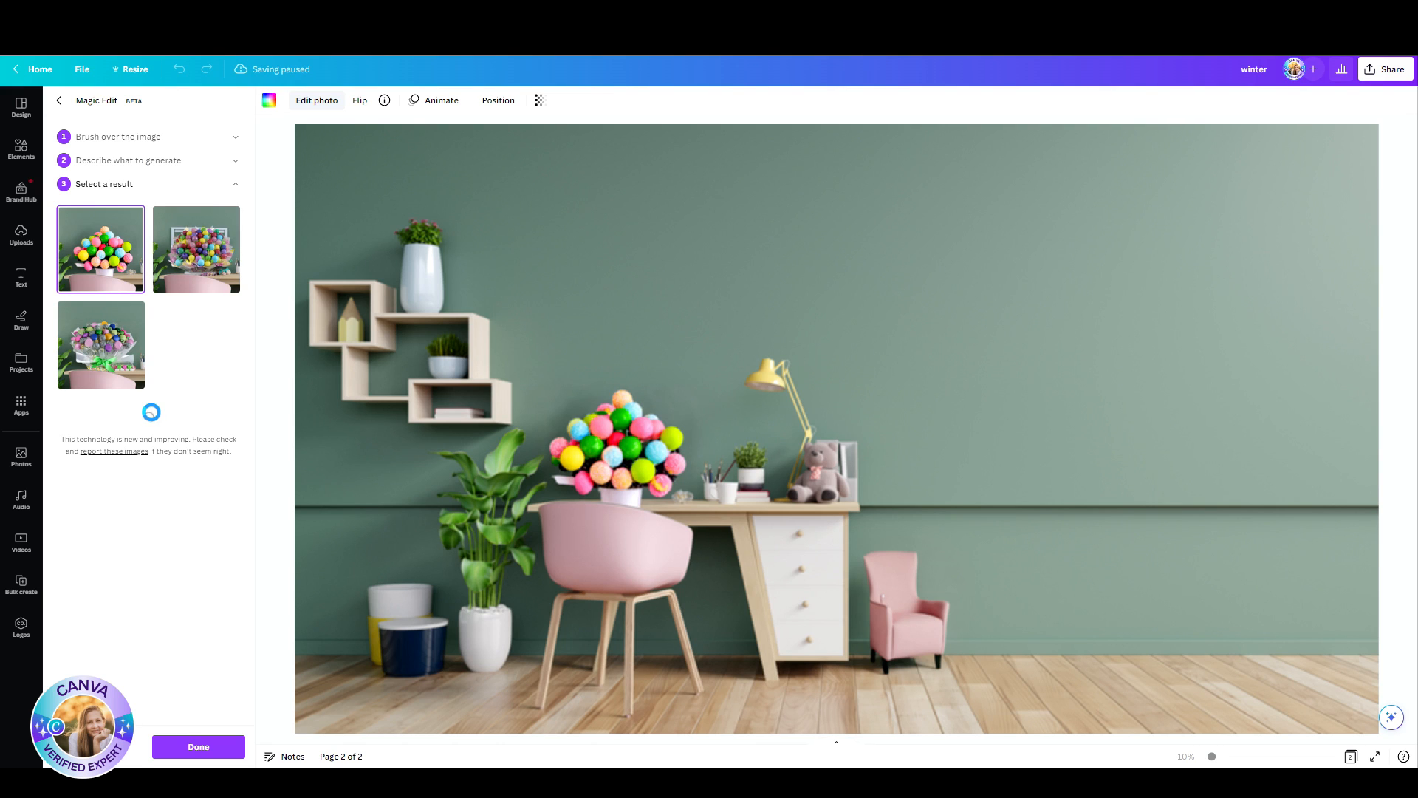
# Step: Compare the generated bouquets replacing the monitor and apply the one with colourful round blooms in a white jug and a pot
pyautogui.click(195, 249)
pyautogui.click(80, 260)
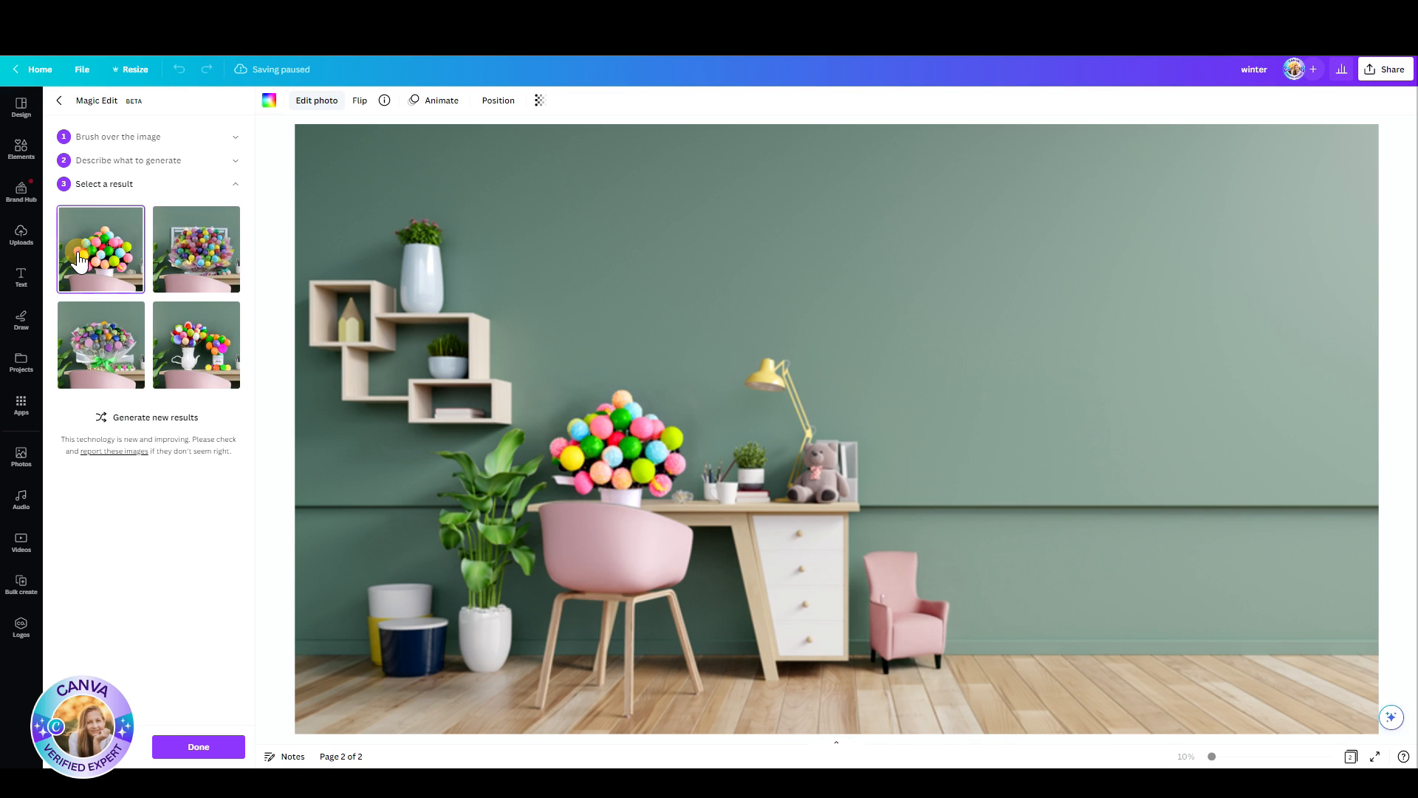
pyautogui.click(203, 260)
pyautogui.click(127, 319)
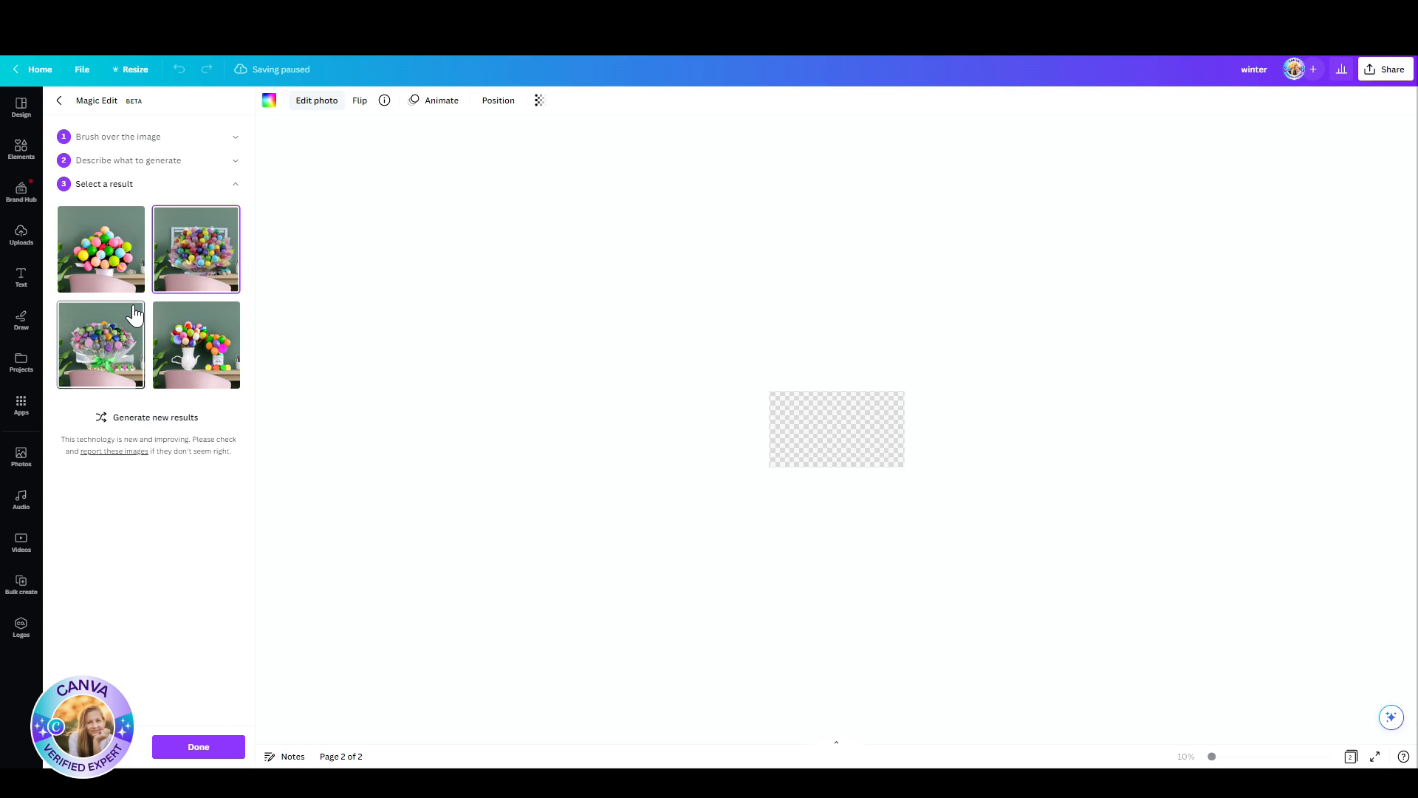
pyautogui.click(102, 256)
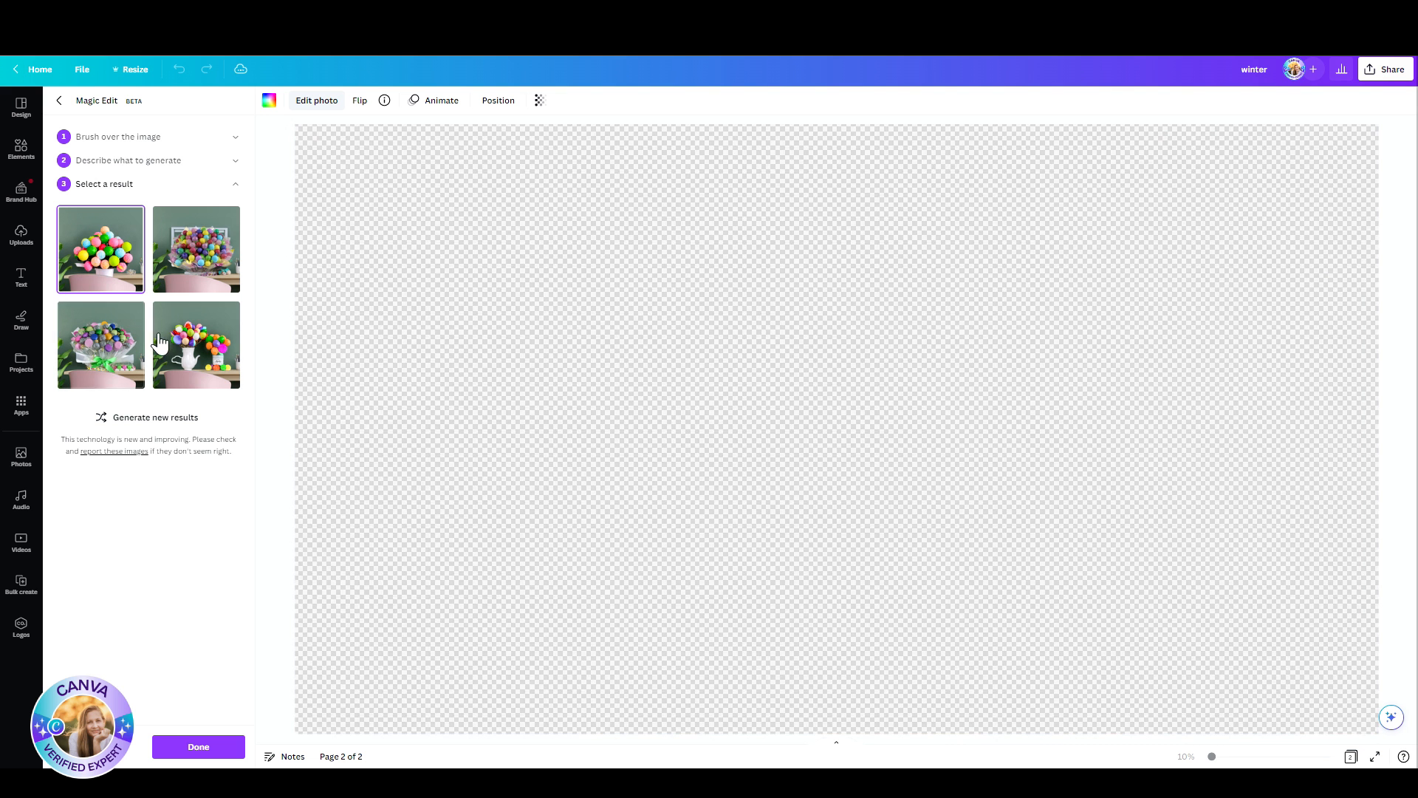
pyautogui.click(105, 355)
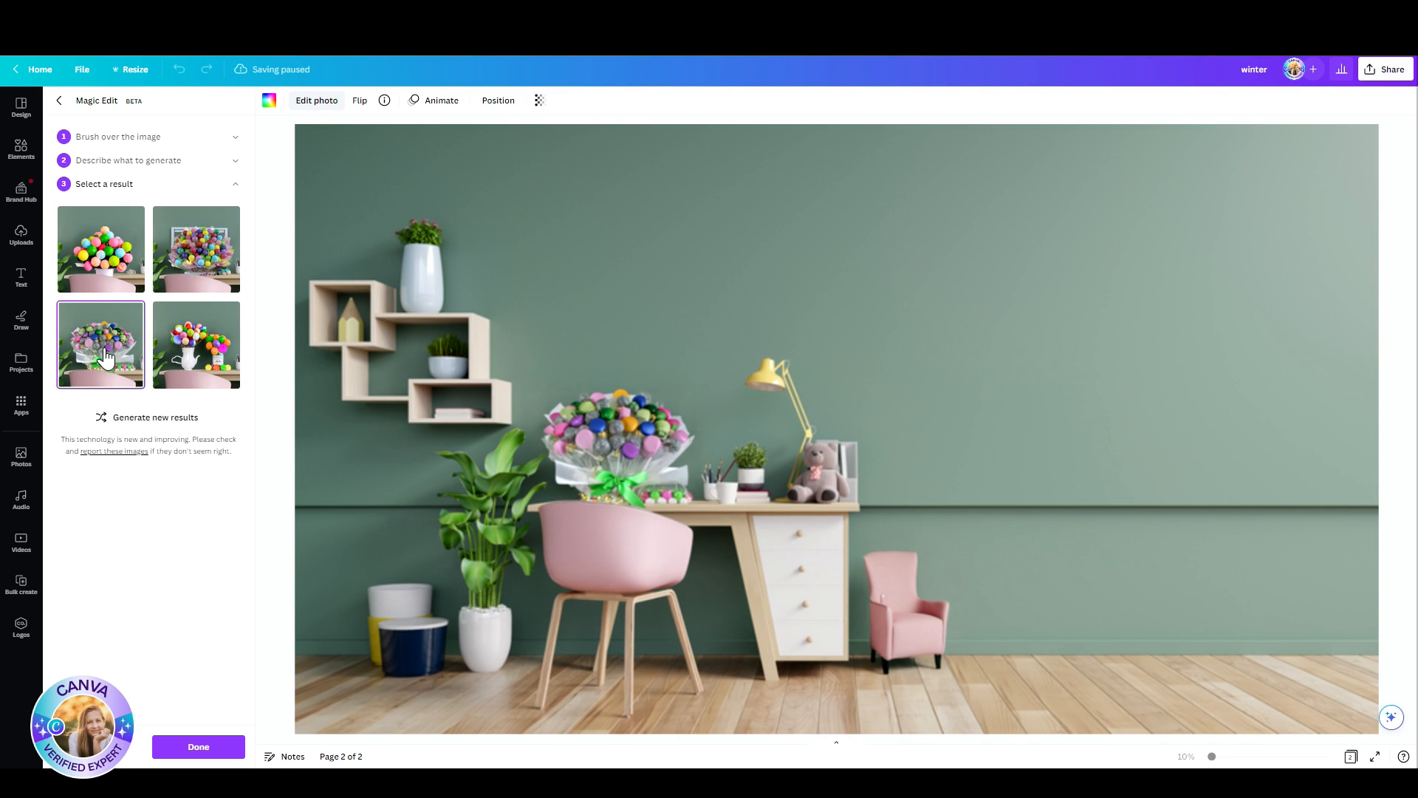
pyautogui.click(181, 362)
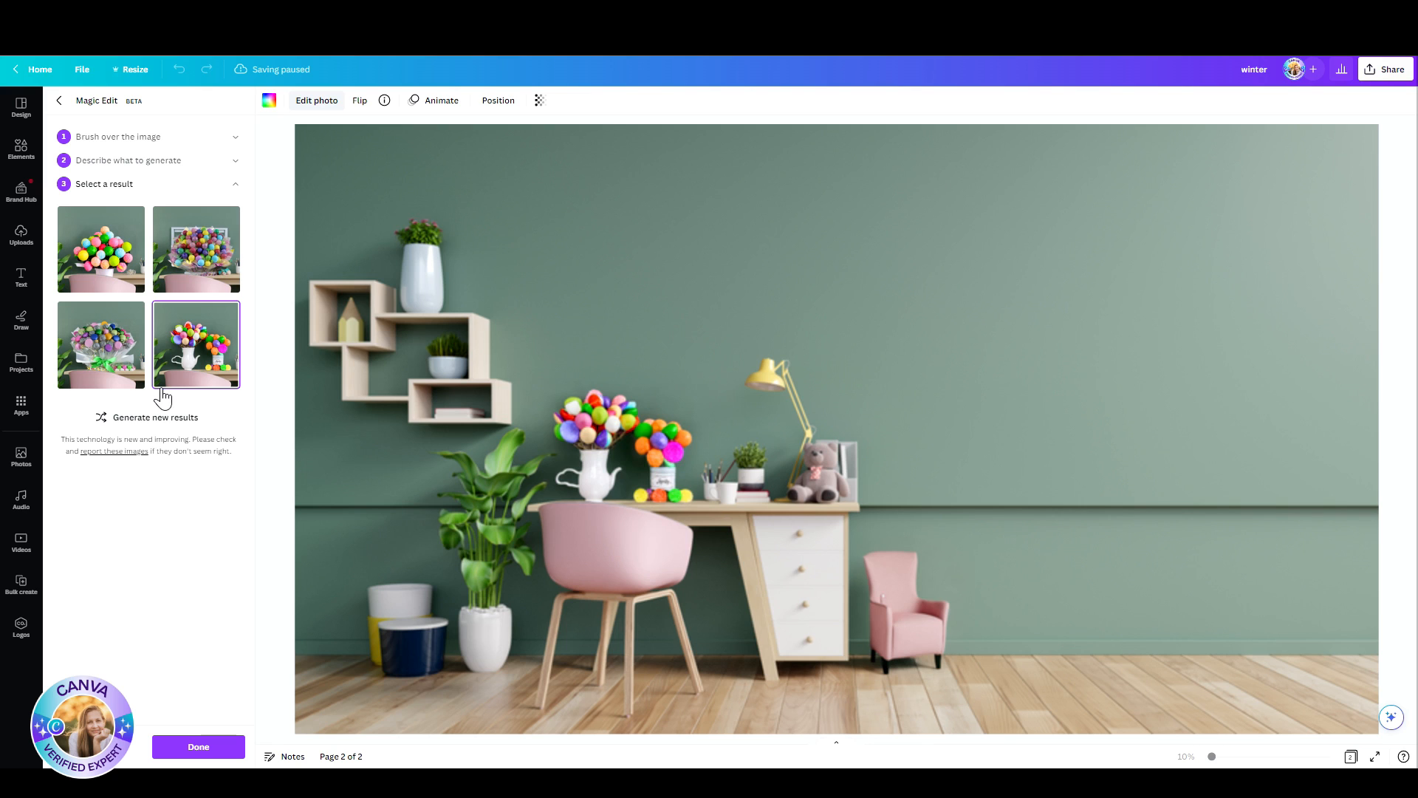
pyautogui.click(206, 744)
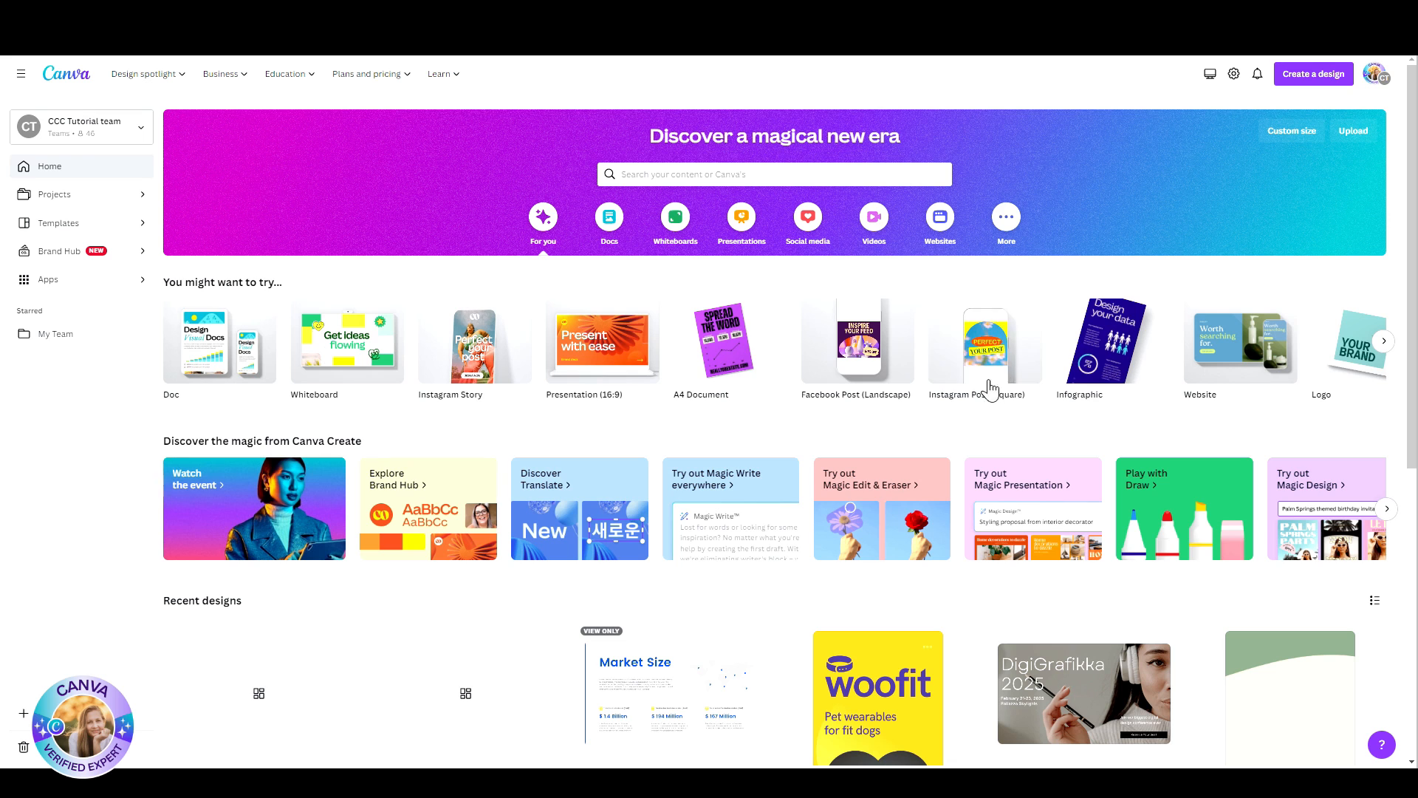
# Step: Start a Magic Design presentation from the Magic Presentation feature, using a pasted description of the event planning topic
pyautogui.click(1004, 496)
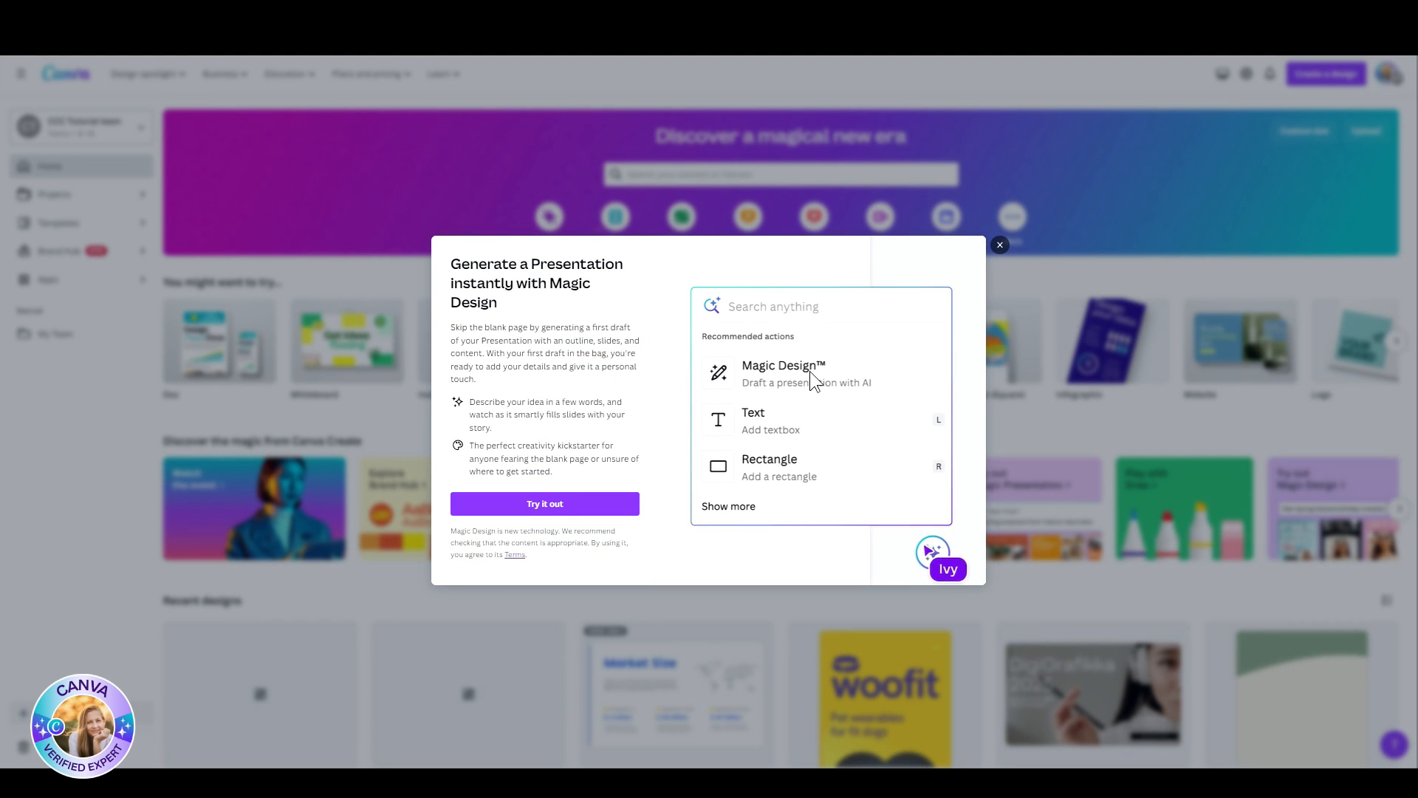
pyautogui.click(549, 506)
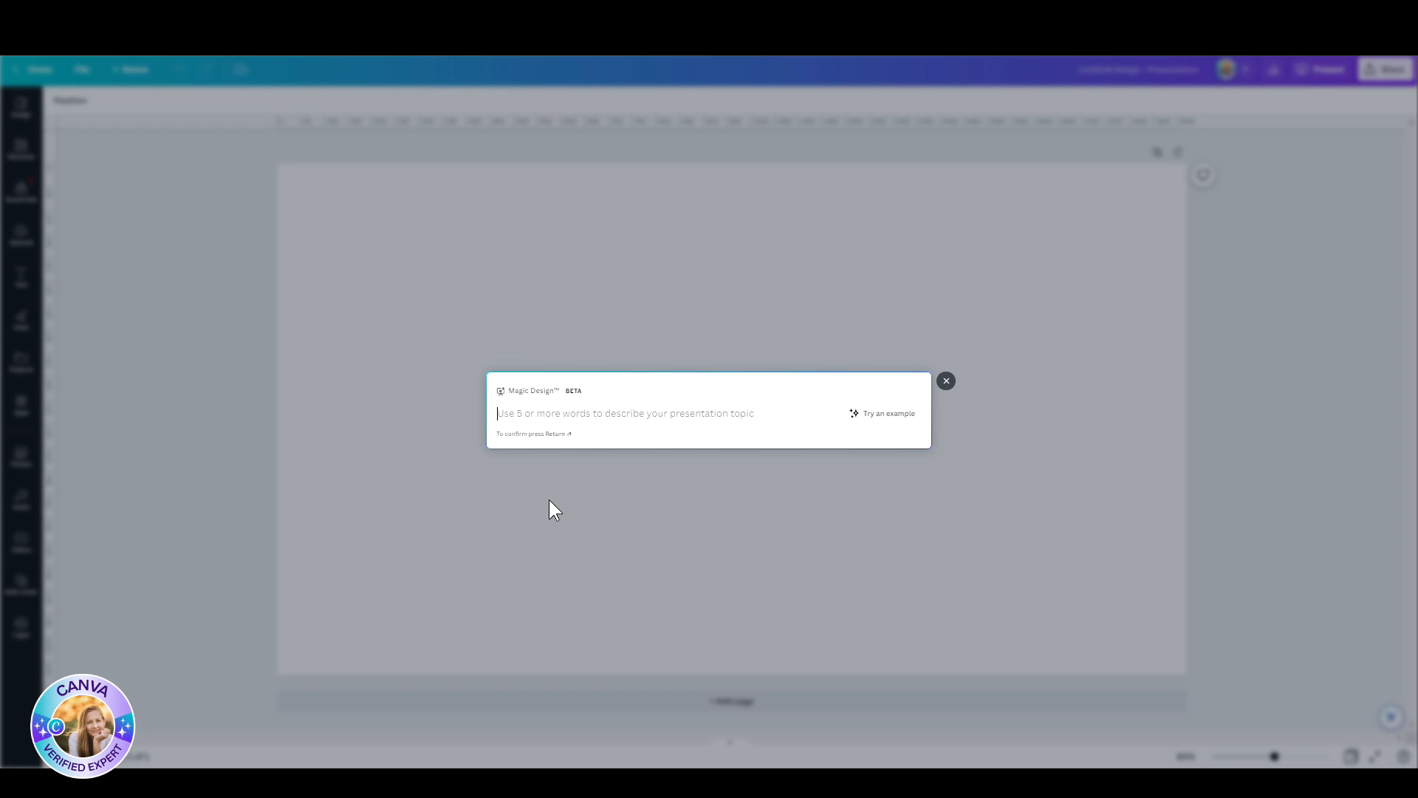
pyautogui.hotkey('ctrl', 'v')
pyautogui.write('es')
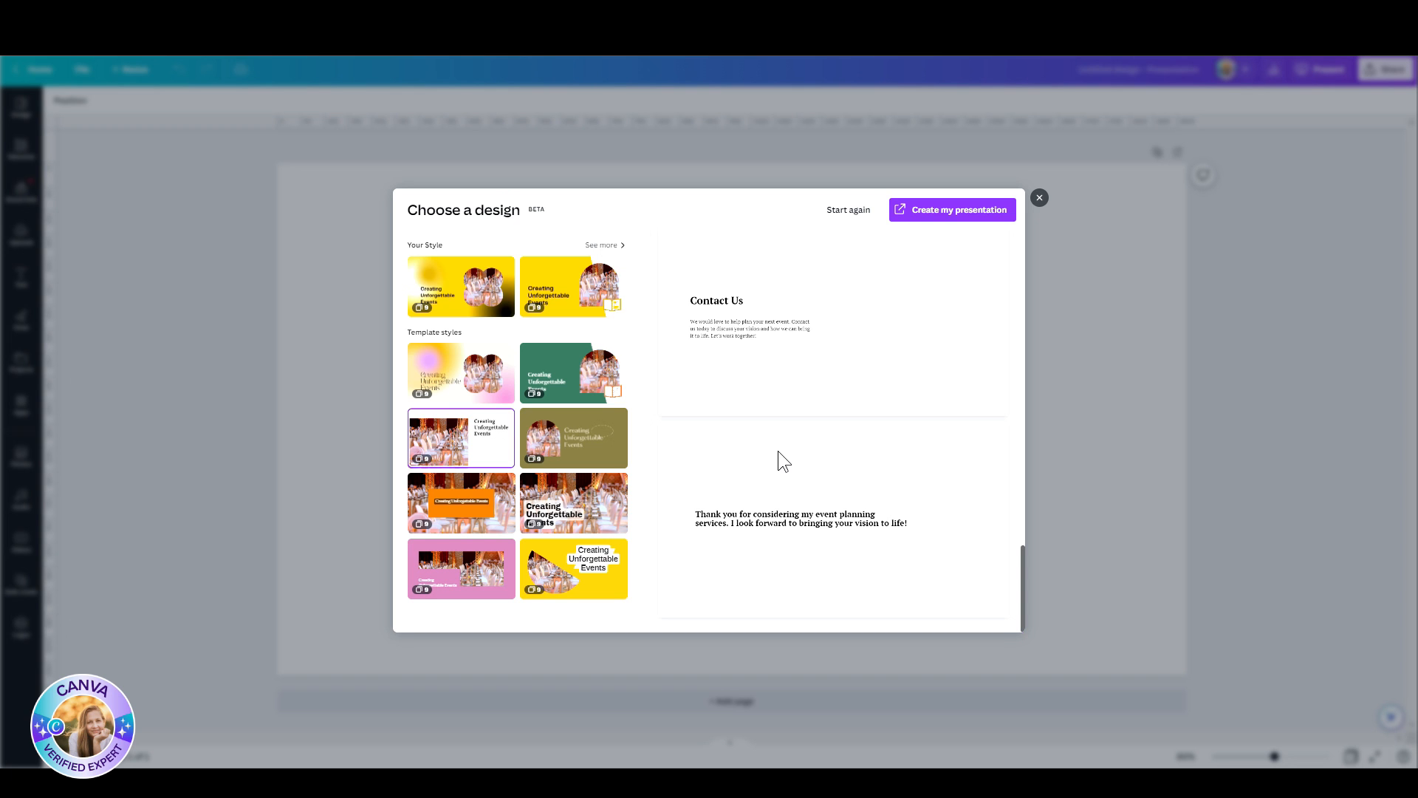
# Step: Compare the generated designs and create the presentation in the white style with the banquet photo and serif title
pyautogui.scroll(20, 736, 470)
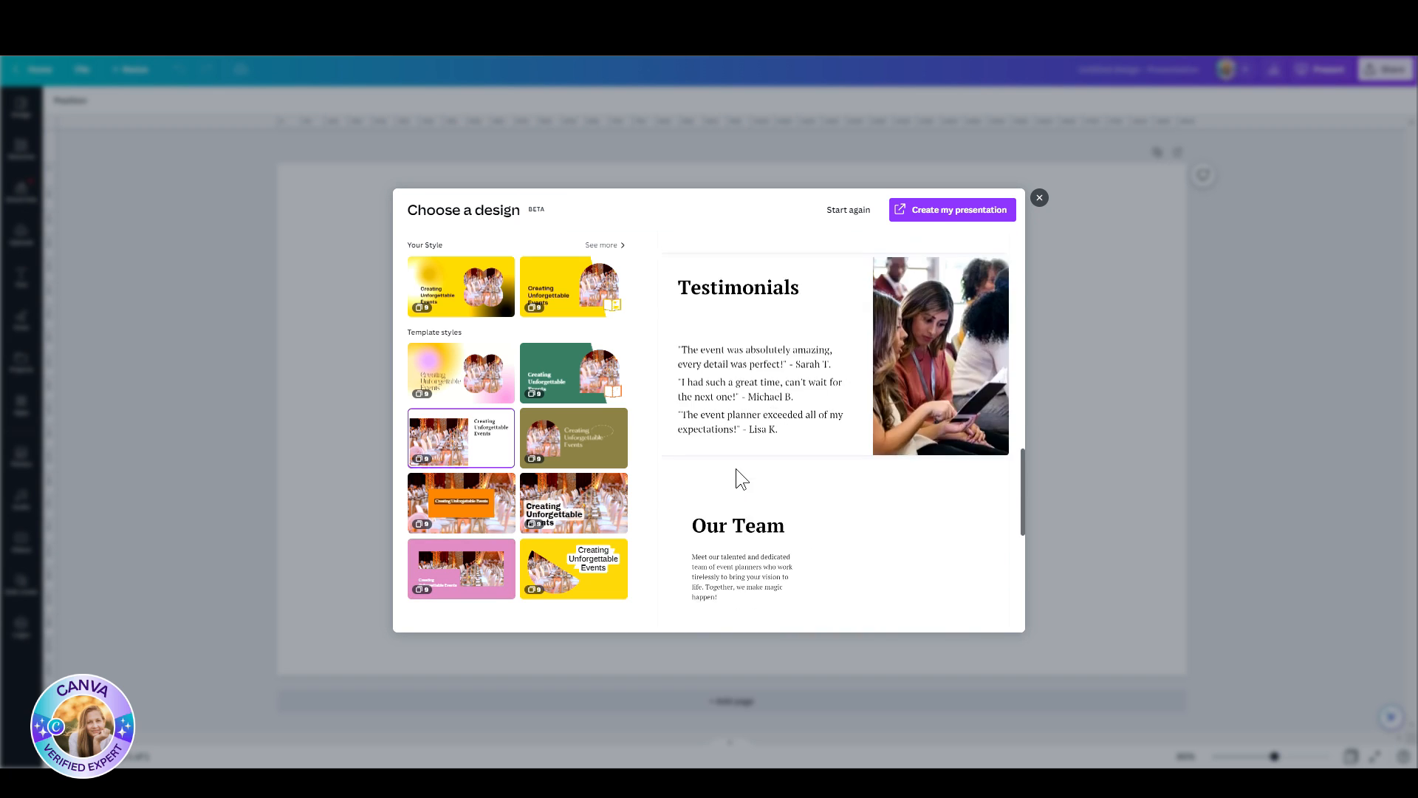
pyautogui.click(528, 294)
pyautogui.scroll(-10, 817, 383)
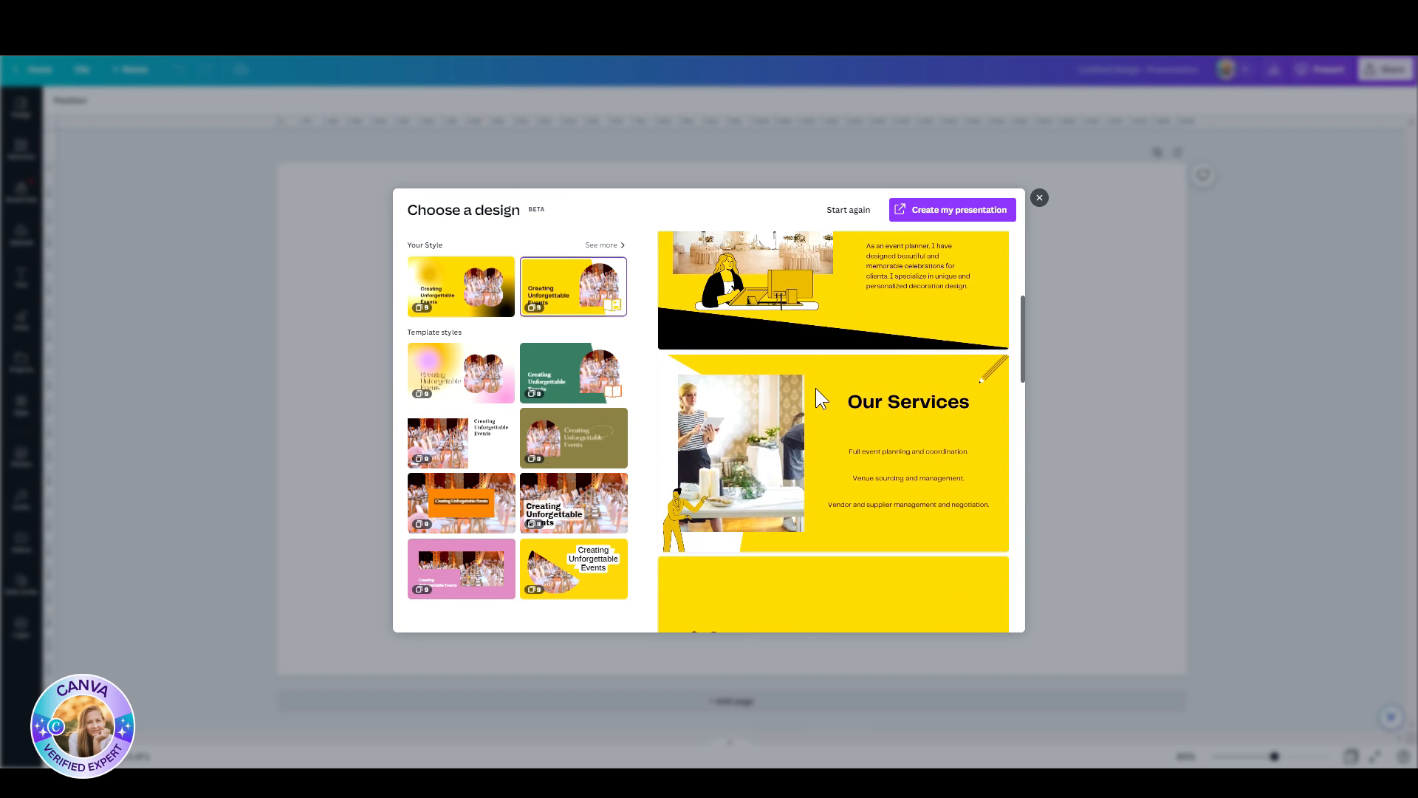
pyautogui.click(472, 450)
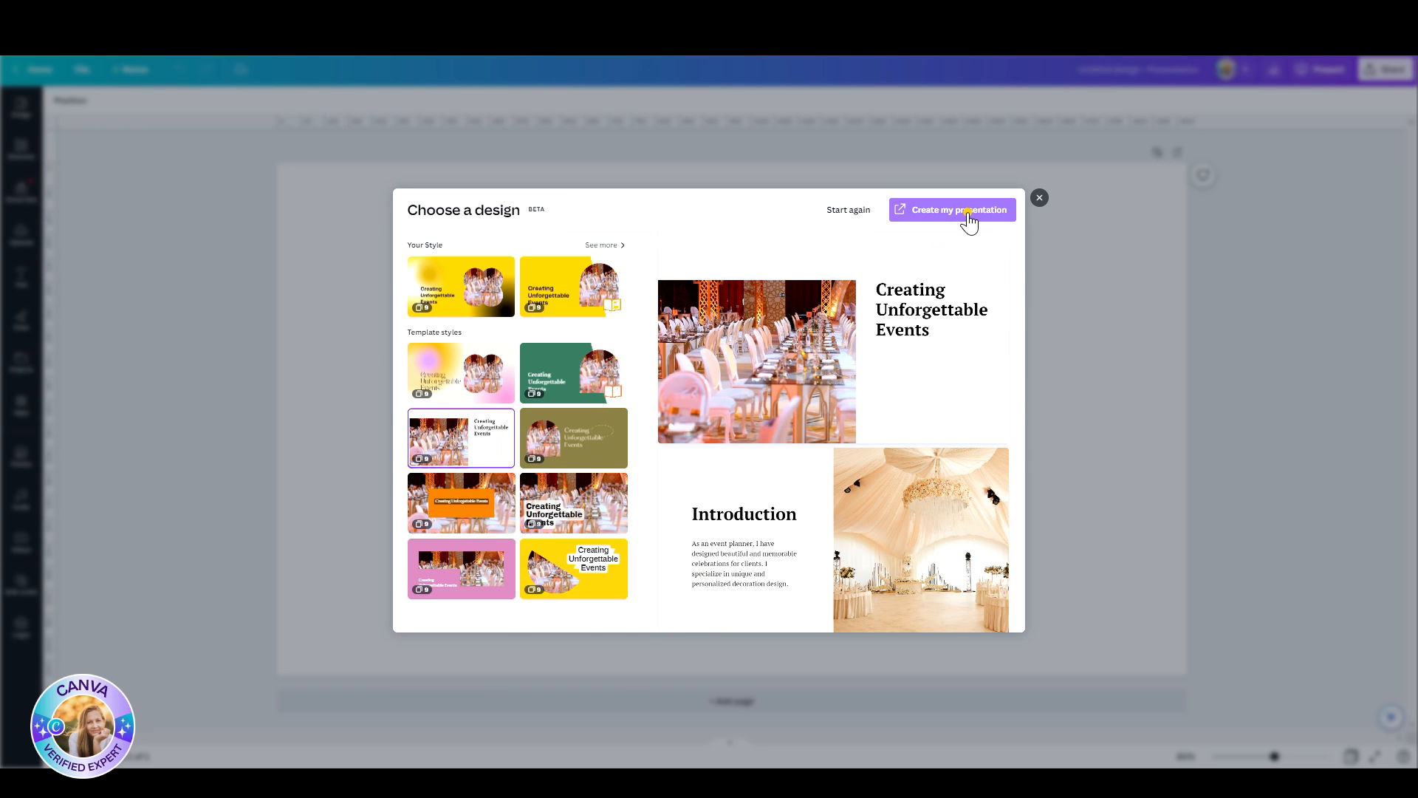
pyautogui.click(968, 213)
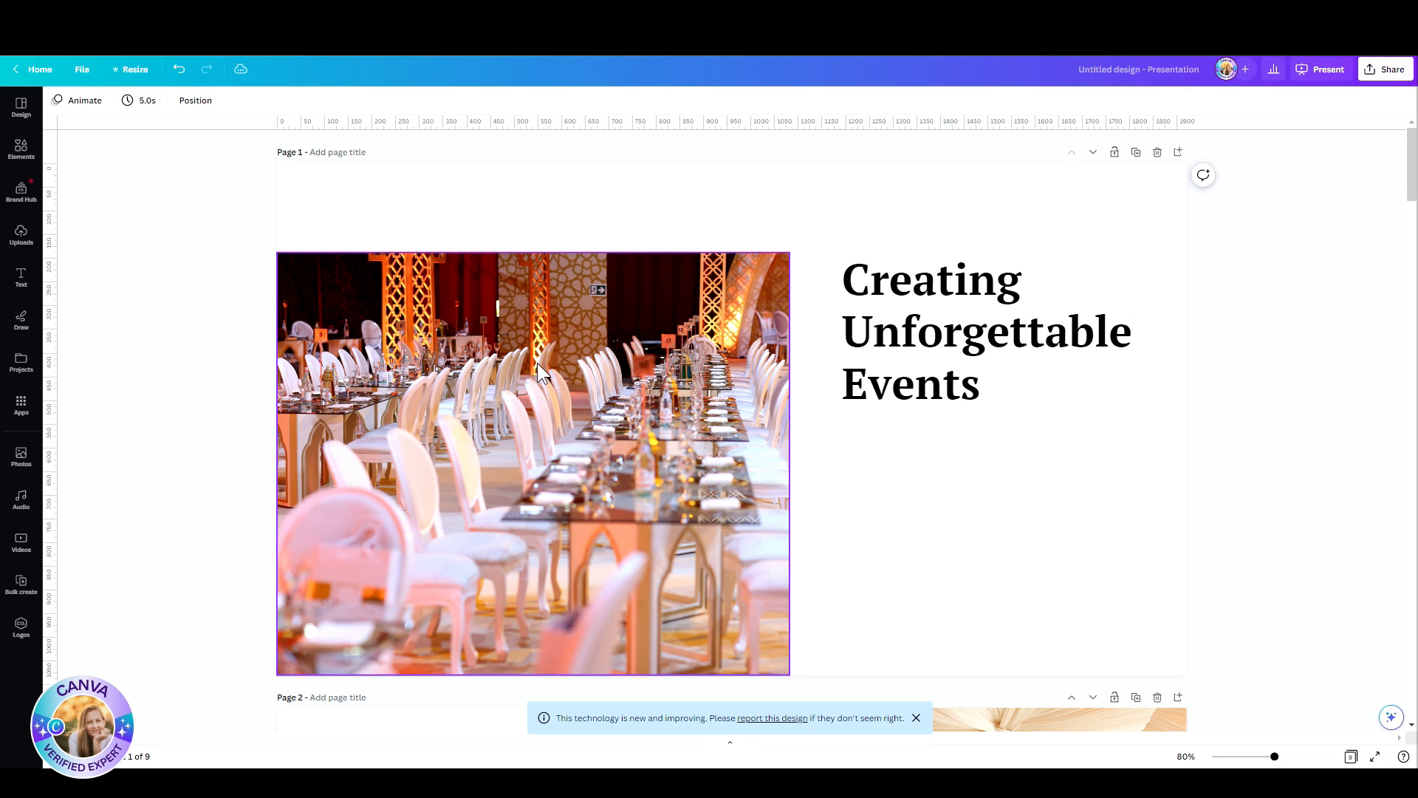
# Step: Set page 1's background to the pale pink from its photo colours and apply that colour to all pages
pyautogui.click(734, 215)
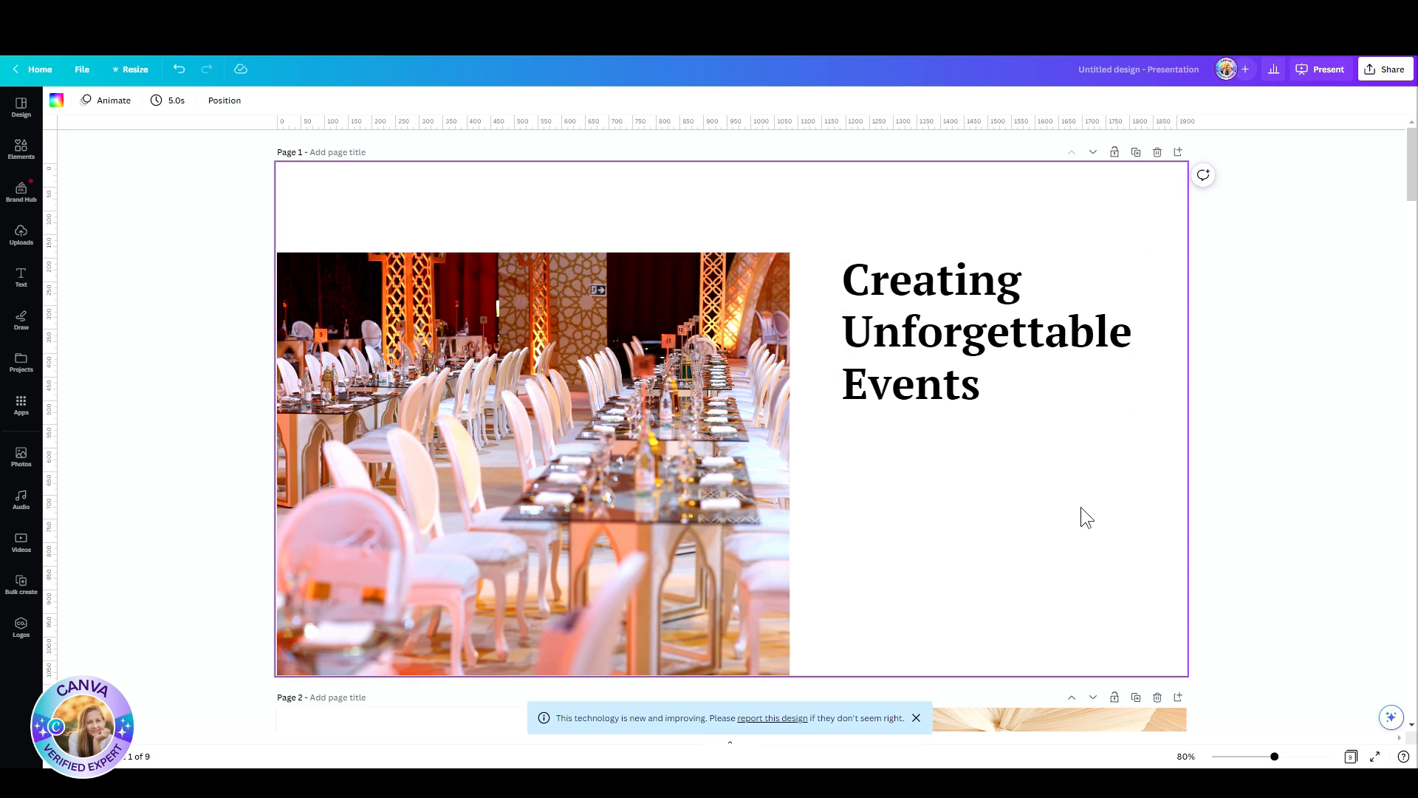
pyautogui.click(54, 101)
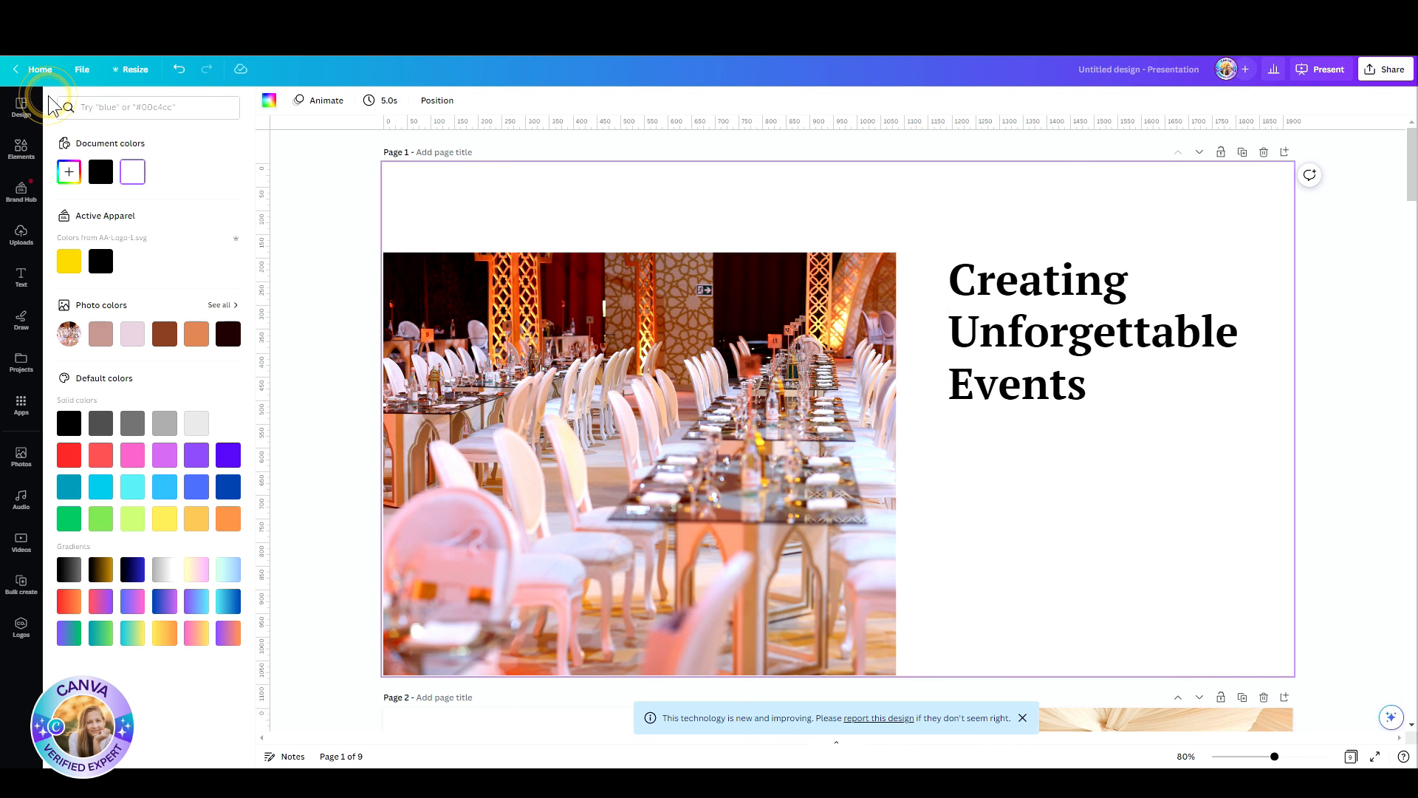
pyautogui.click(132, 333)
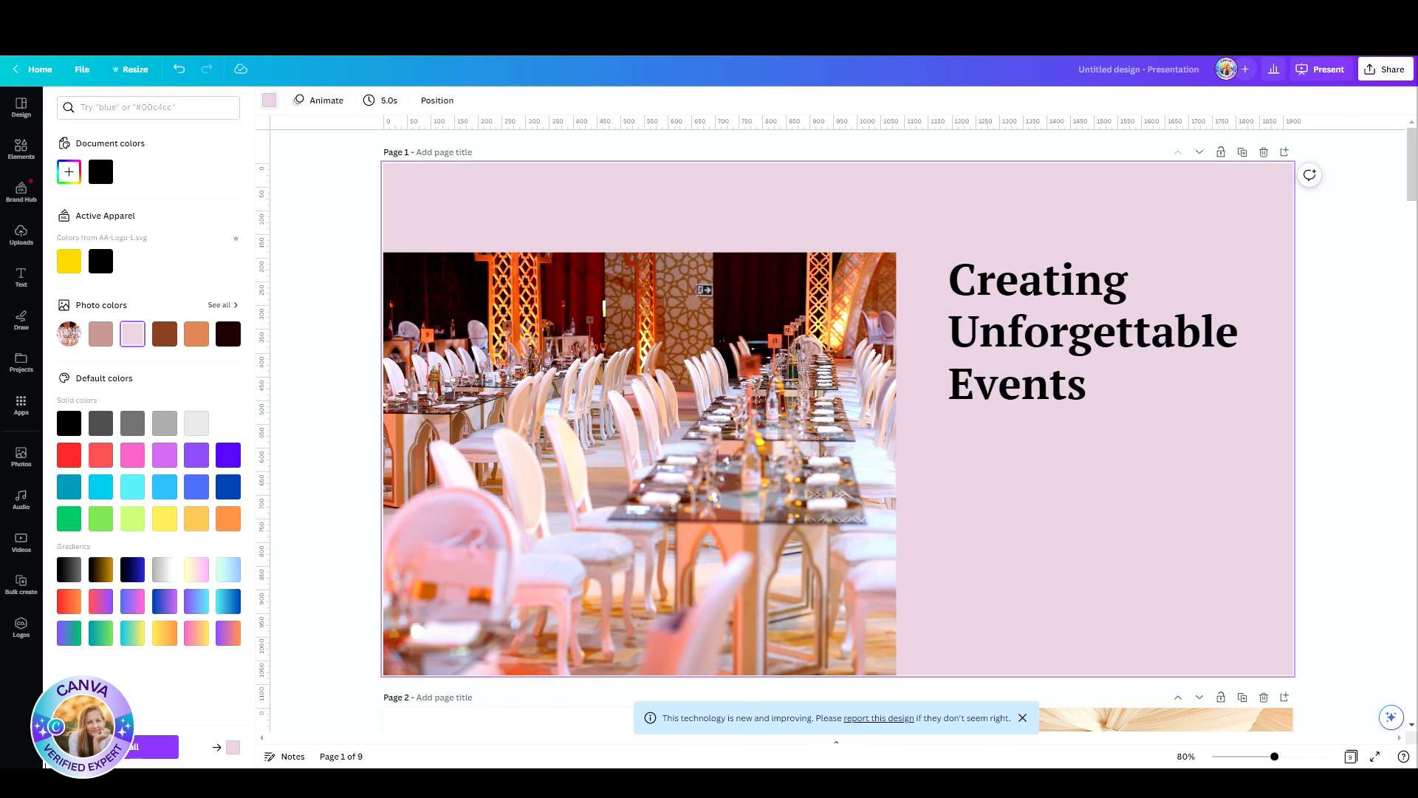
pyautogui.click(151, 746)
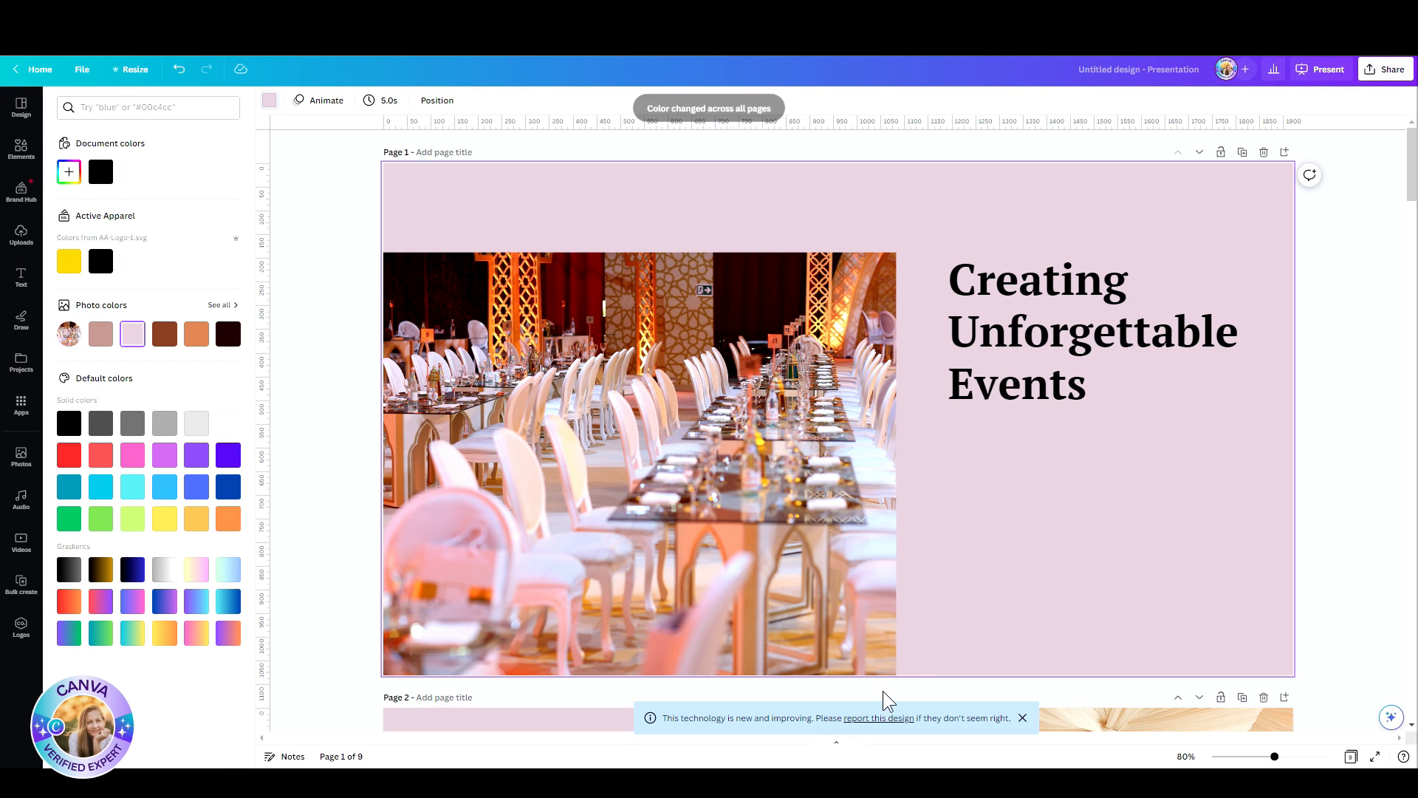
pyautogui.scroll(-5, 1035, 668)
pyautogui.scroll(-20, 1039, 661)
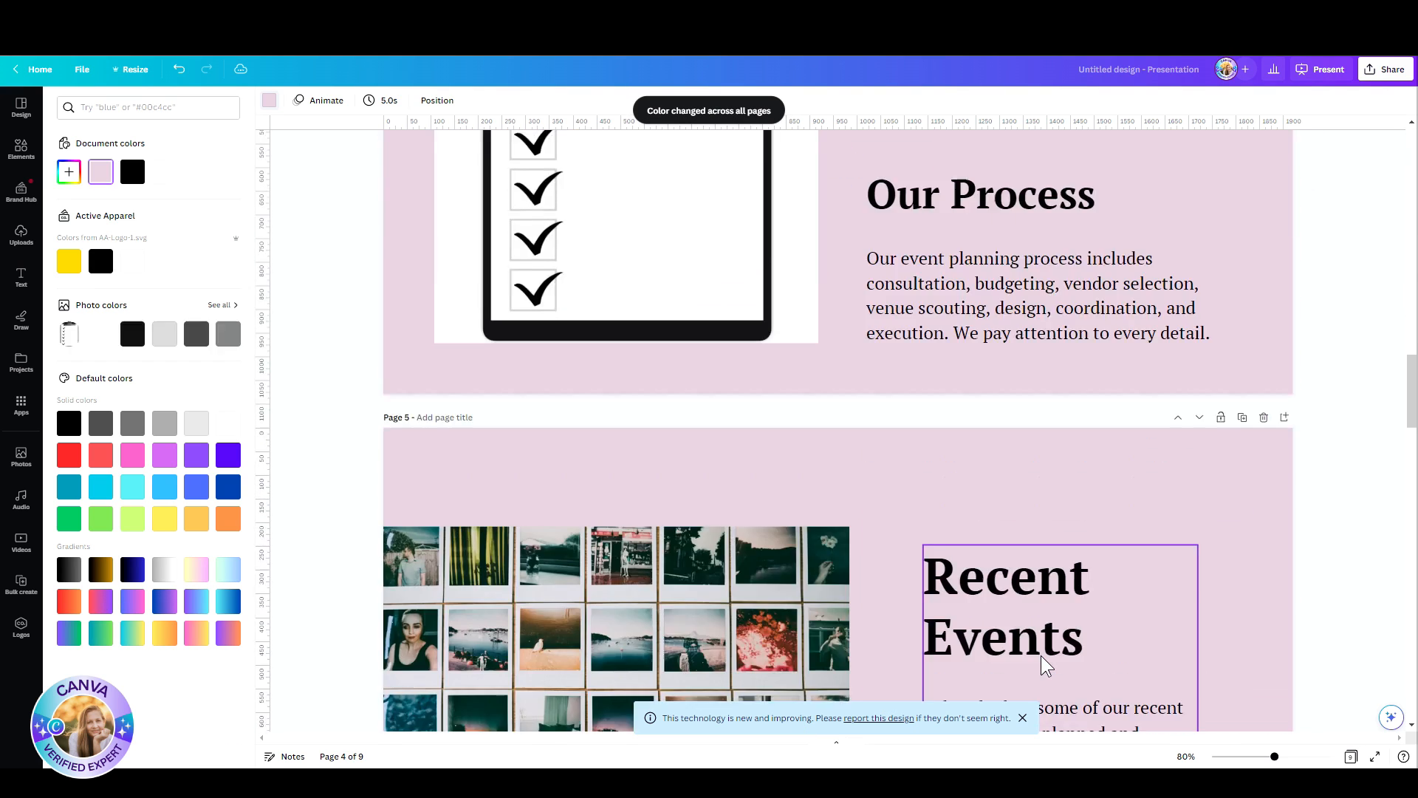
pyautogui.scroll(-5, 1032, 654)
pyautogui.scroll(12, 598, 551)
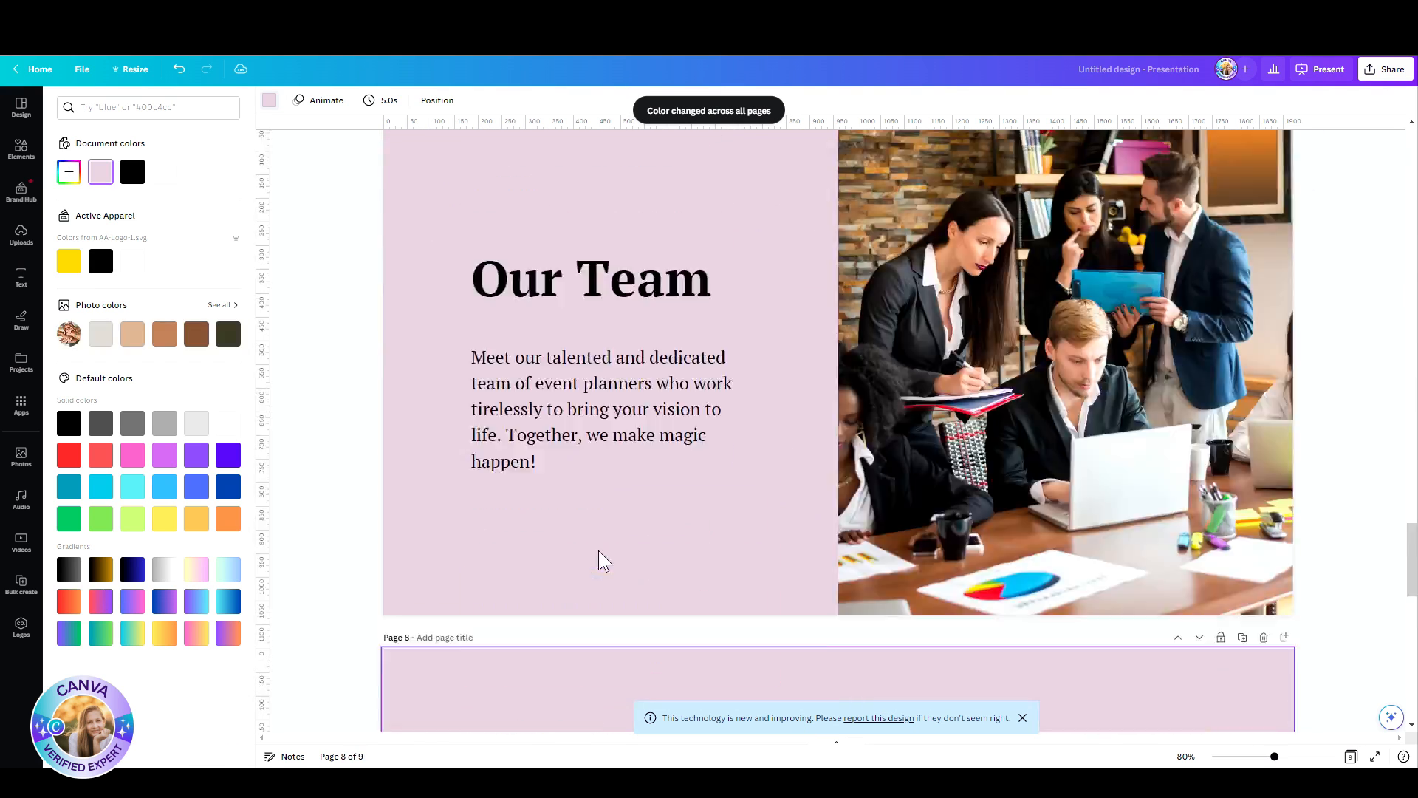
pyautogui.scroll(15, 598, 551)
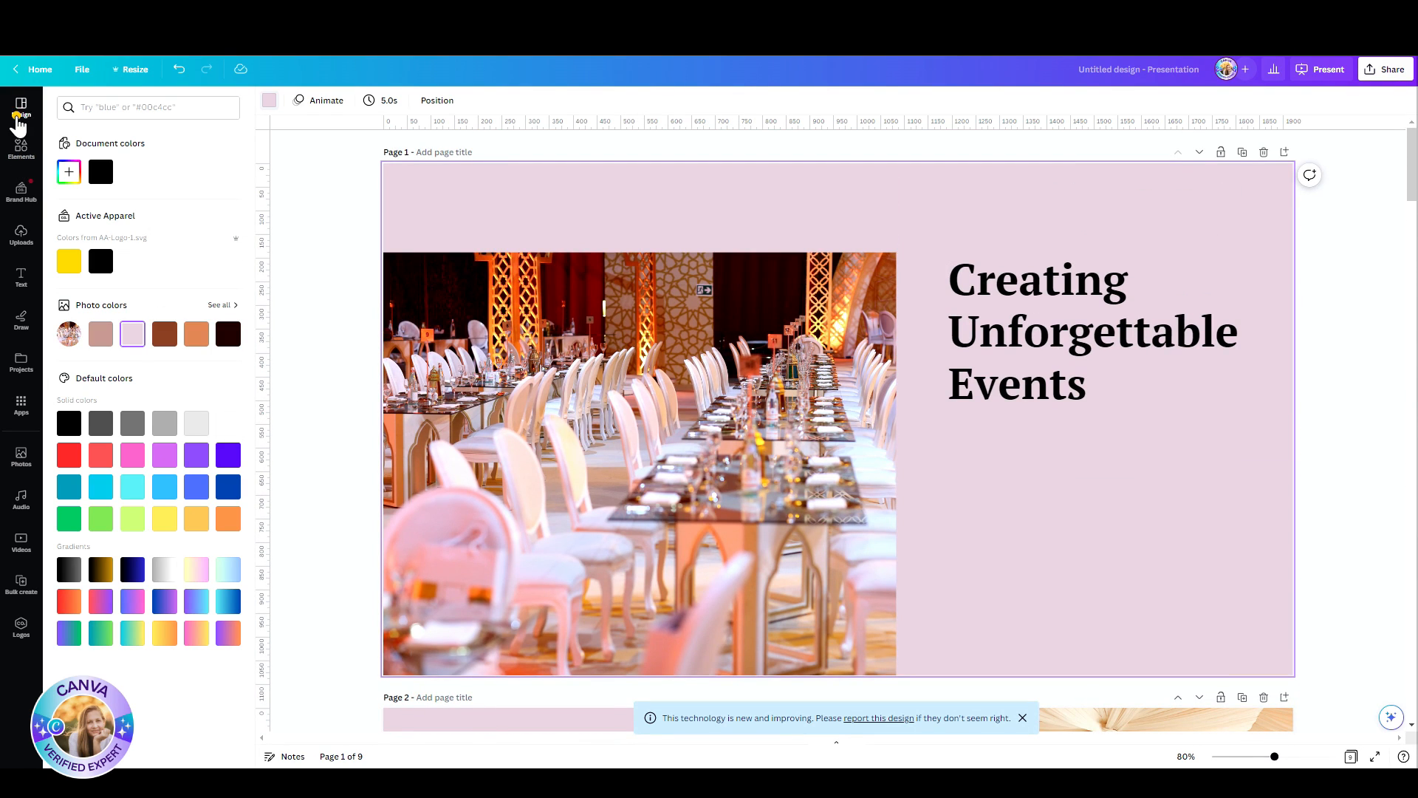
# Step: Browse the style combinations and apply the Glacial Indifference and HK Grotesk Light one to page 1 with a light pink background
pyautogui.click(21, 104)
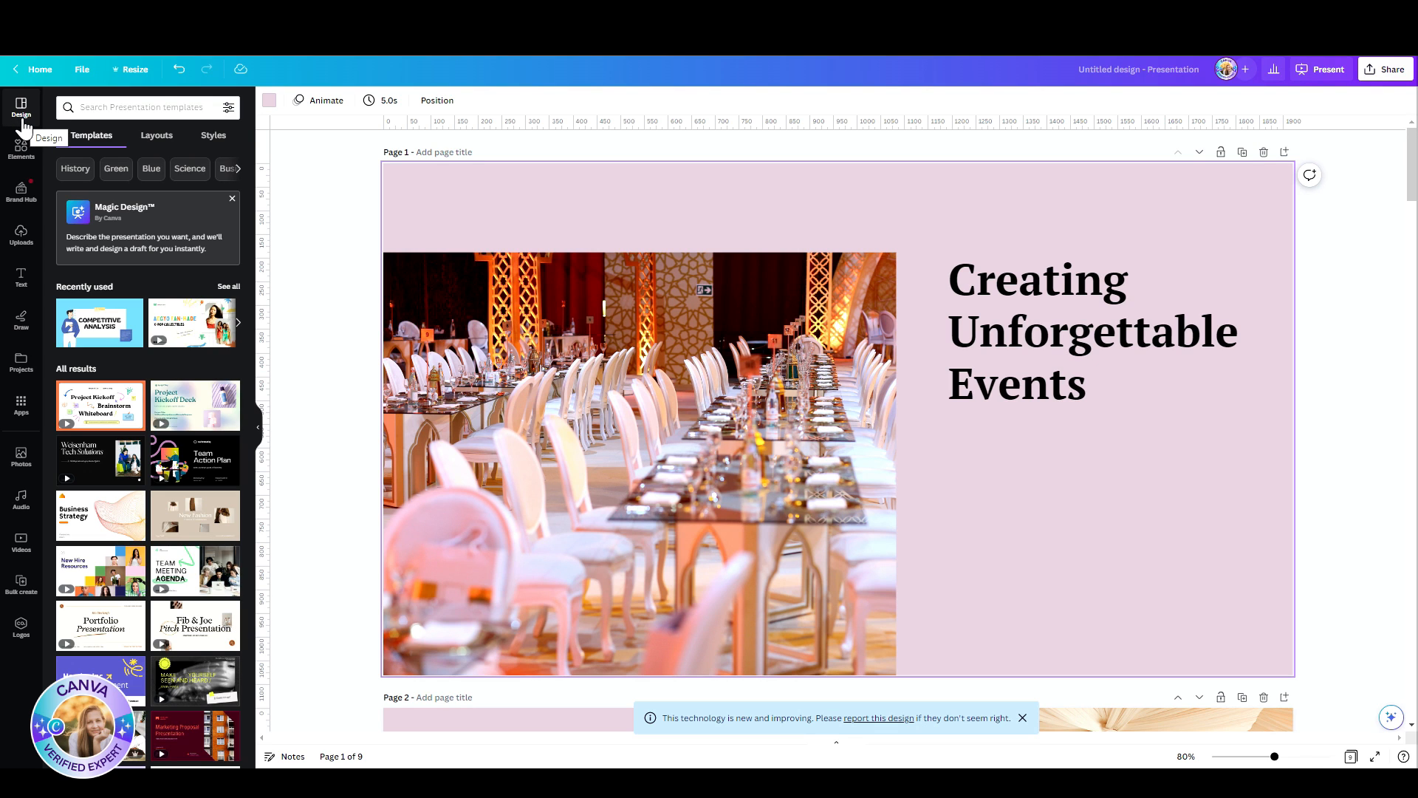
pyautogui.click(200, 141)
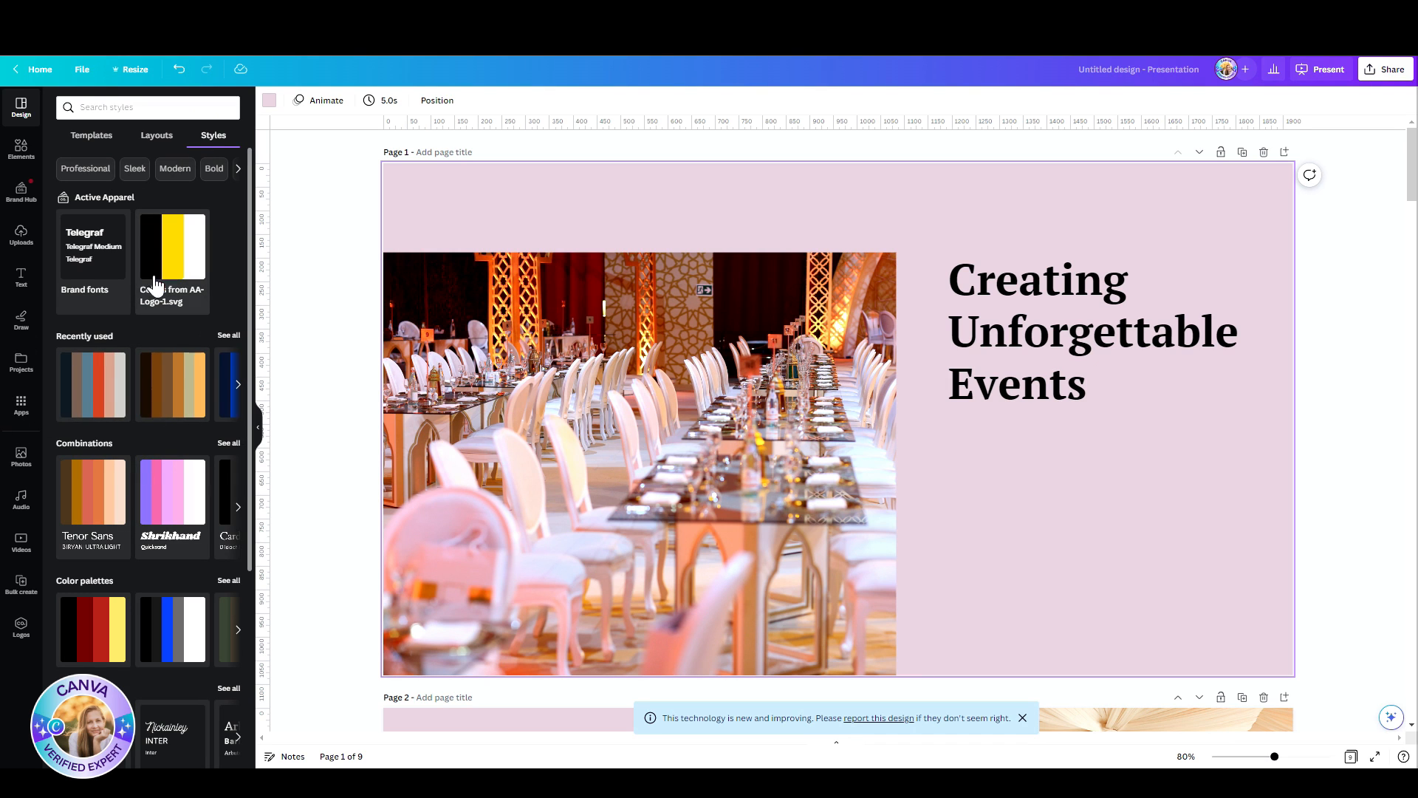
pyautogui.scroll(-4, 154, 425)
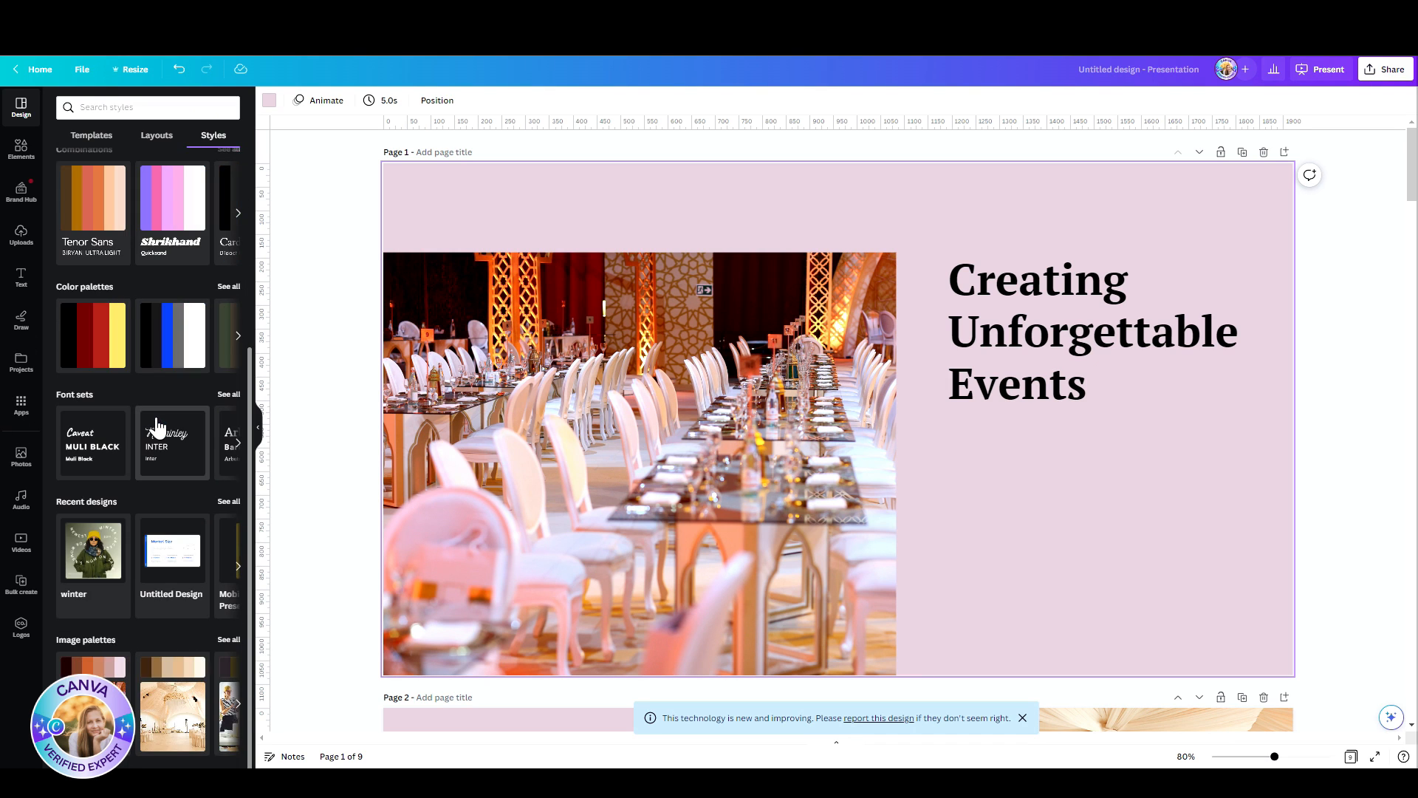
pyautogui.scroll(4, 157, 425)
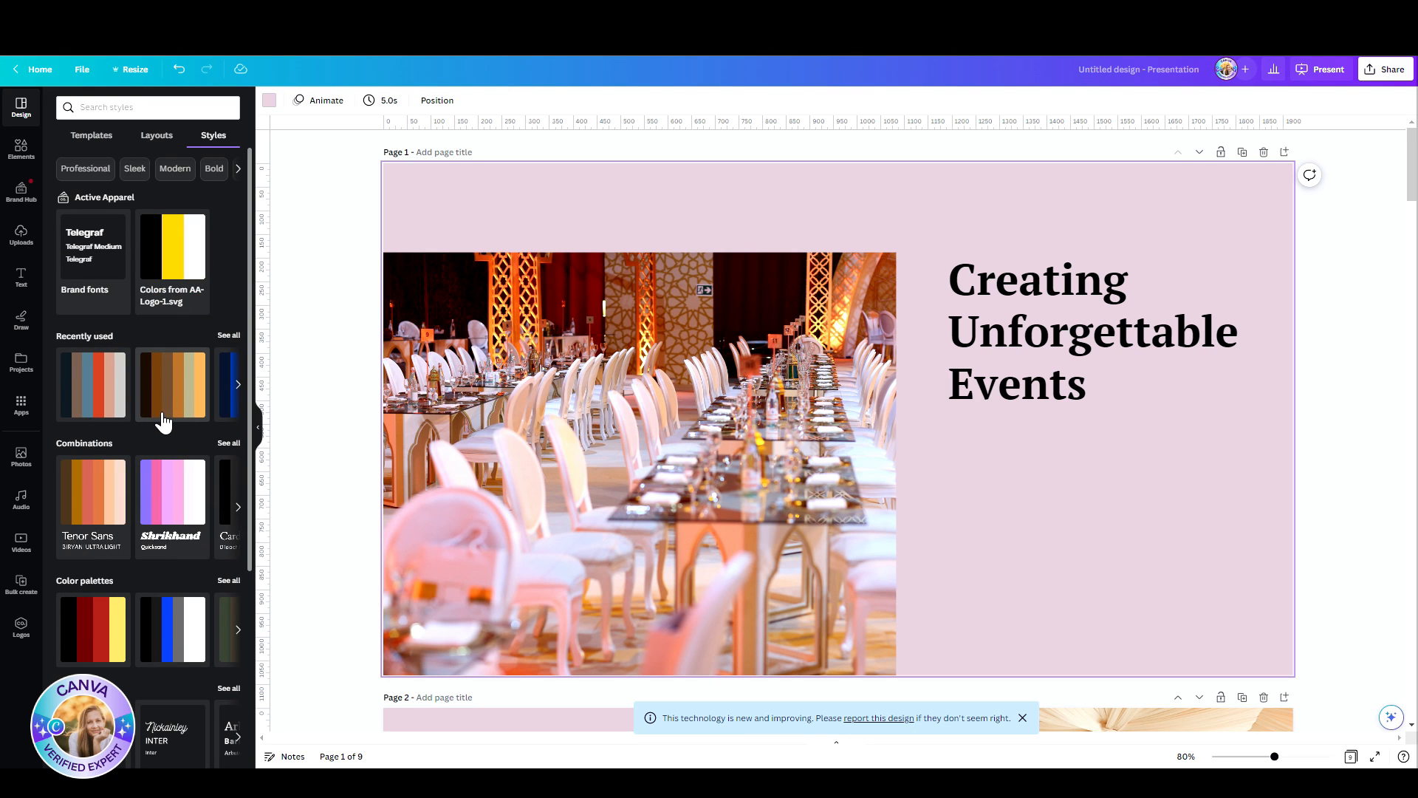
pyautogui.click(233, 441)
pyautogui.scroll(-5, 181, 567)
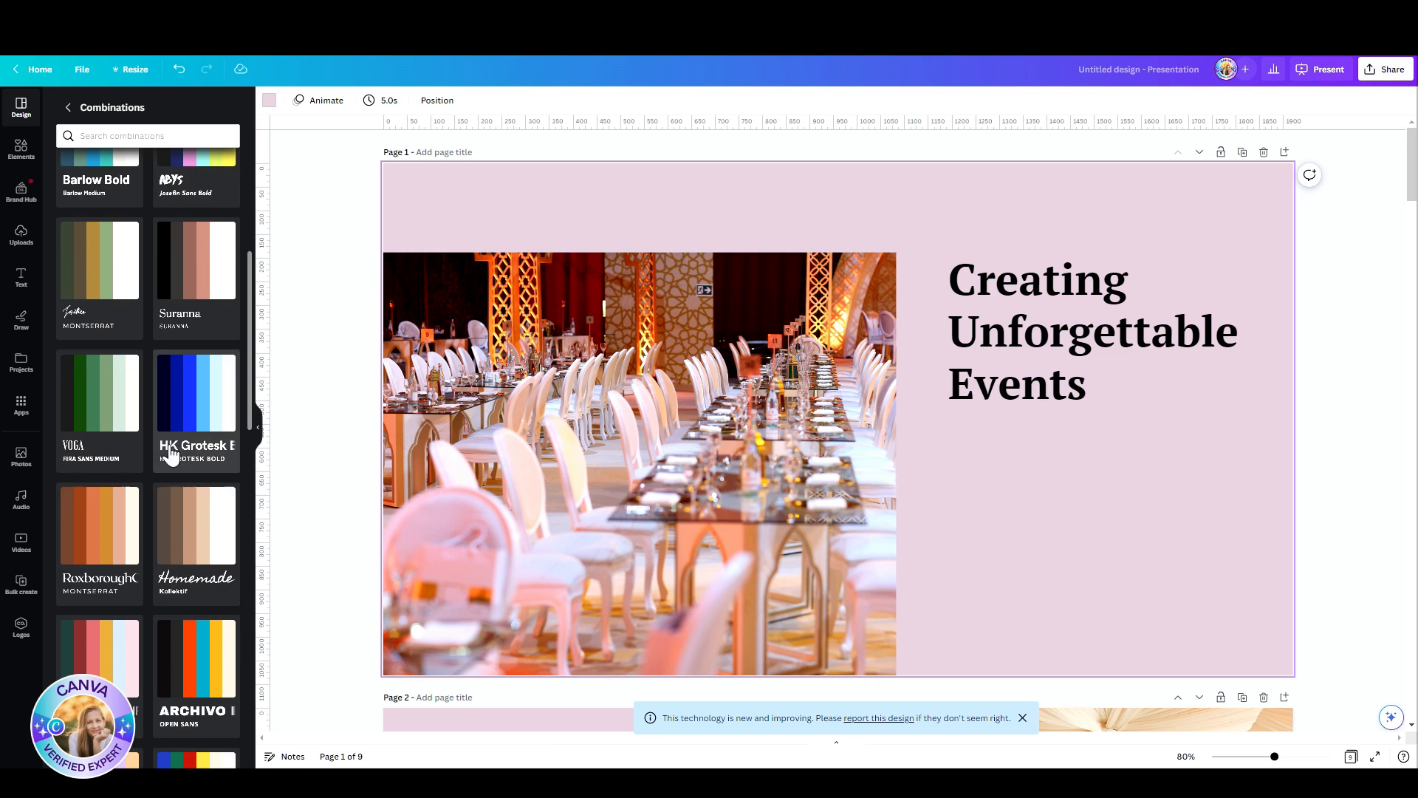
pyautogui.scroll(-4, 170, 453)
pyautogui.click(100, 372)
pyautogui.click(100, 371)
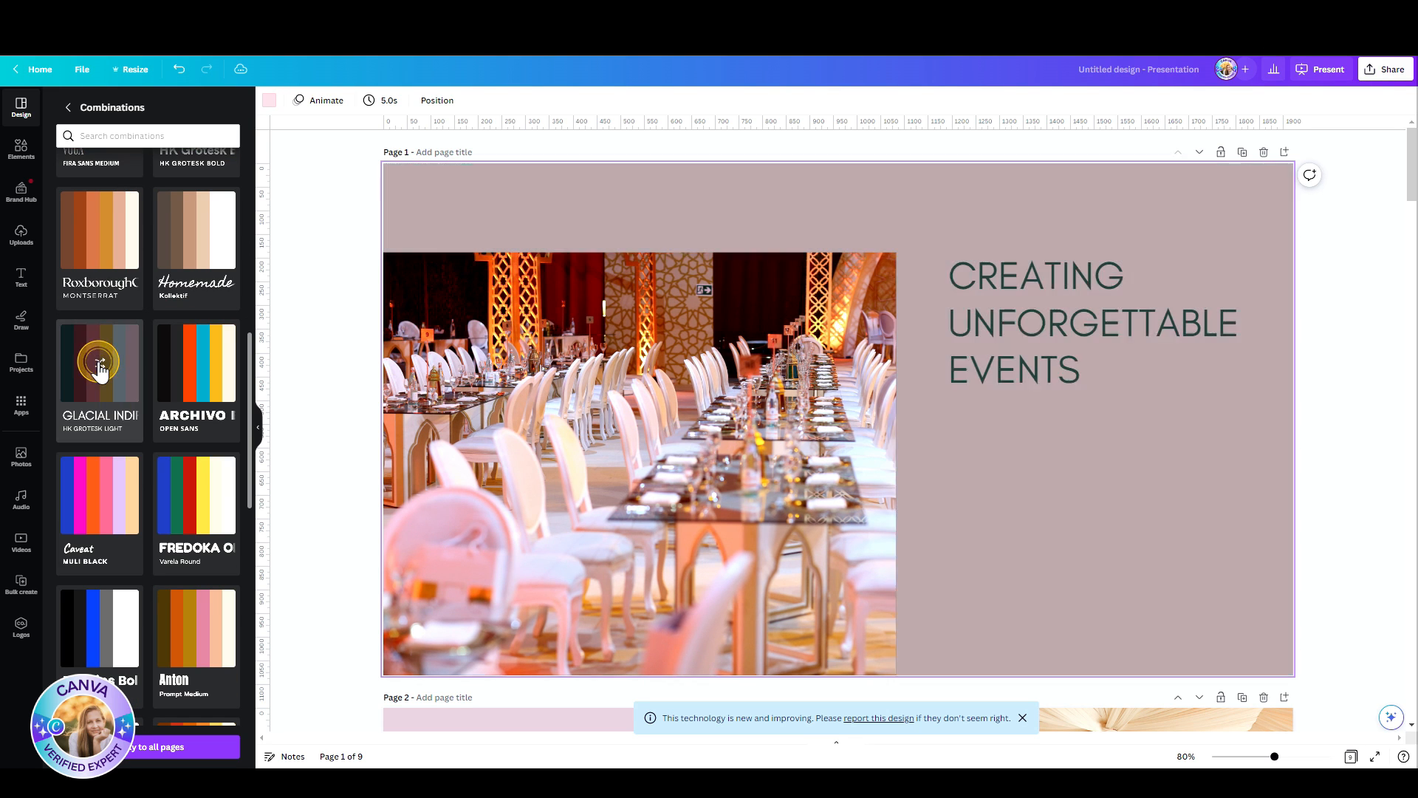
pyautogui.scroll(-4, 543, 419)
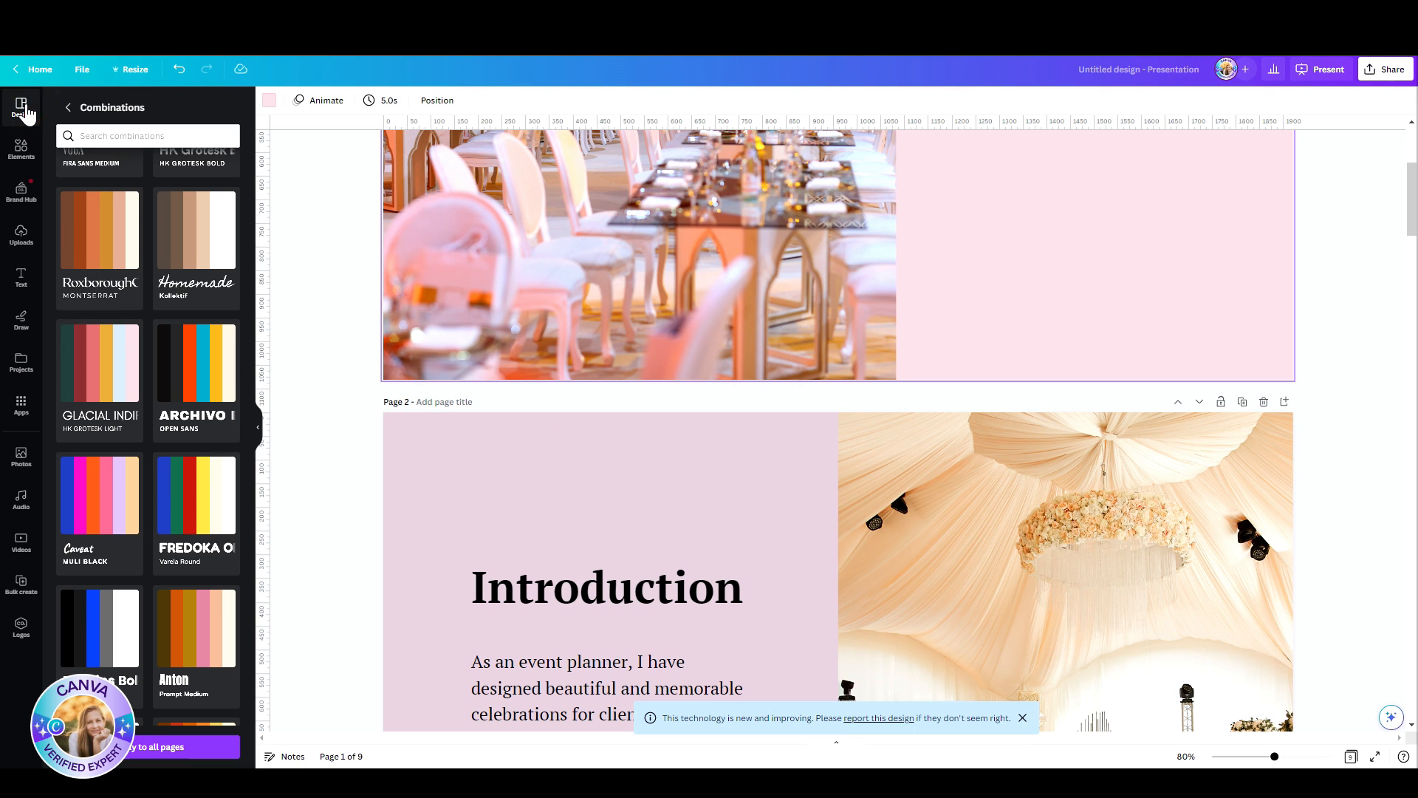
# Step: Return to the home page and create a blank 16:9 presentation
pyautogui.click(30, 70)
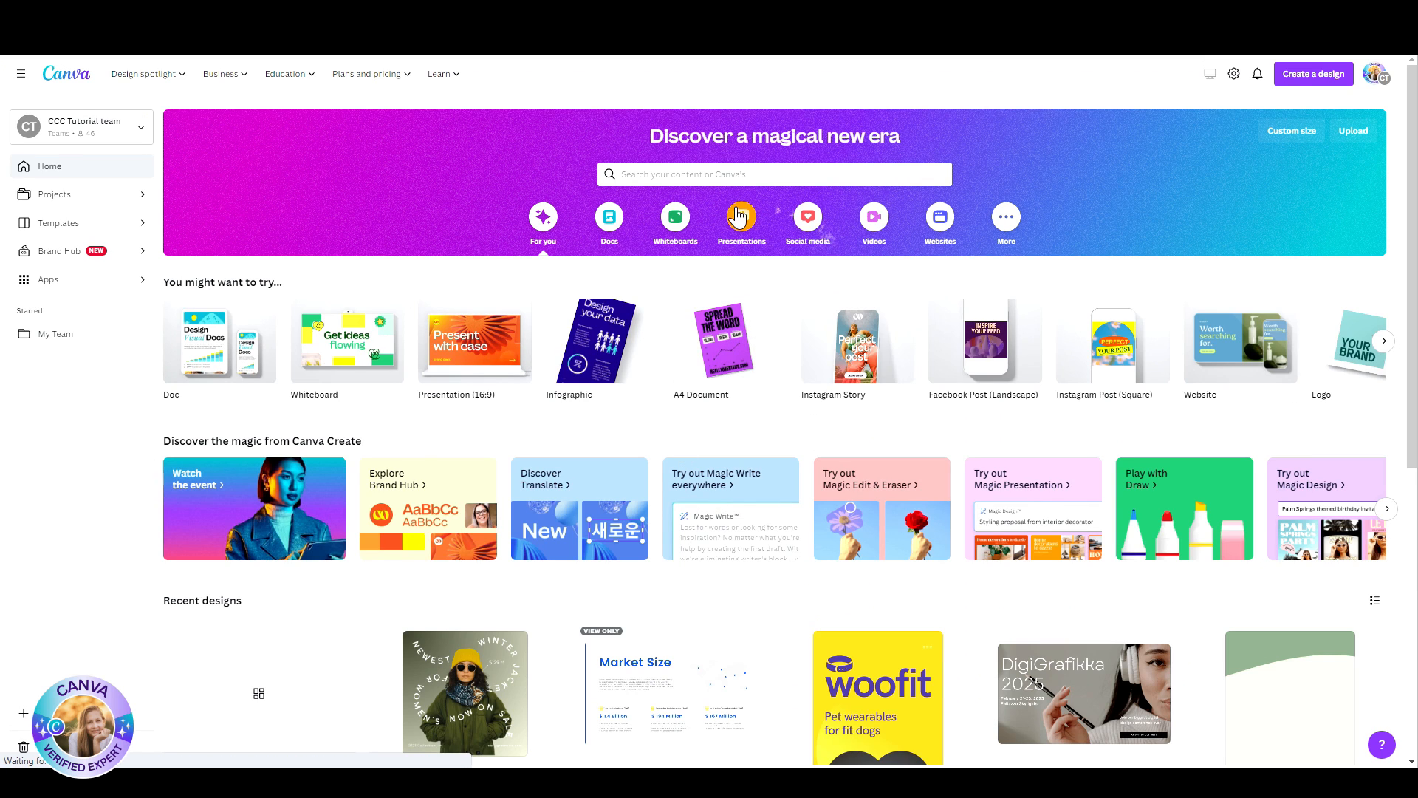
pyautogui.click(741, 218)
pyautogui.click(224, 339)
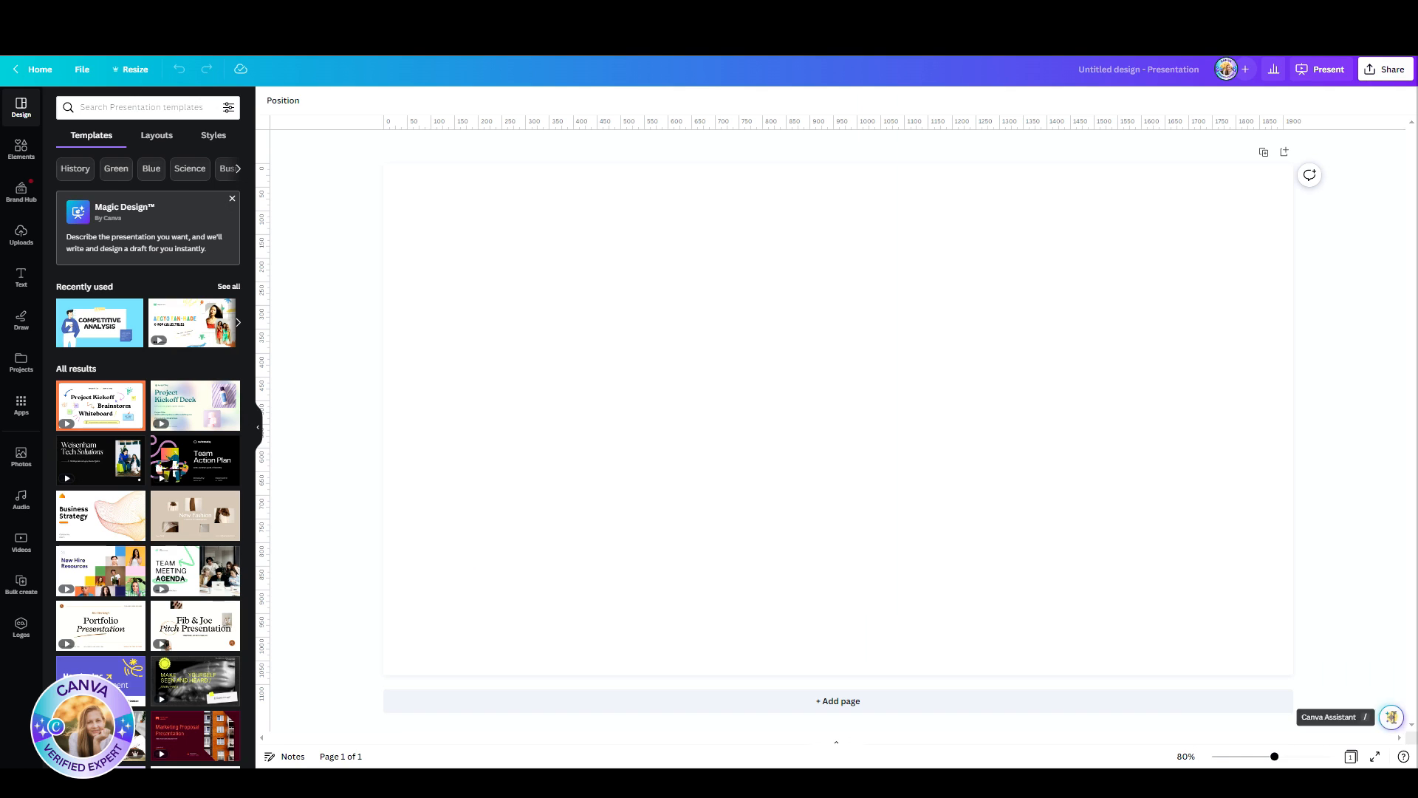
# Step: Open Magic Design from the Canva Assistant and try it out for drafting a presentation
pyautogui.click(815, 665)
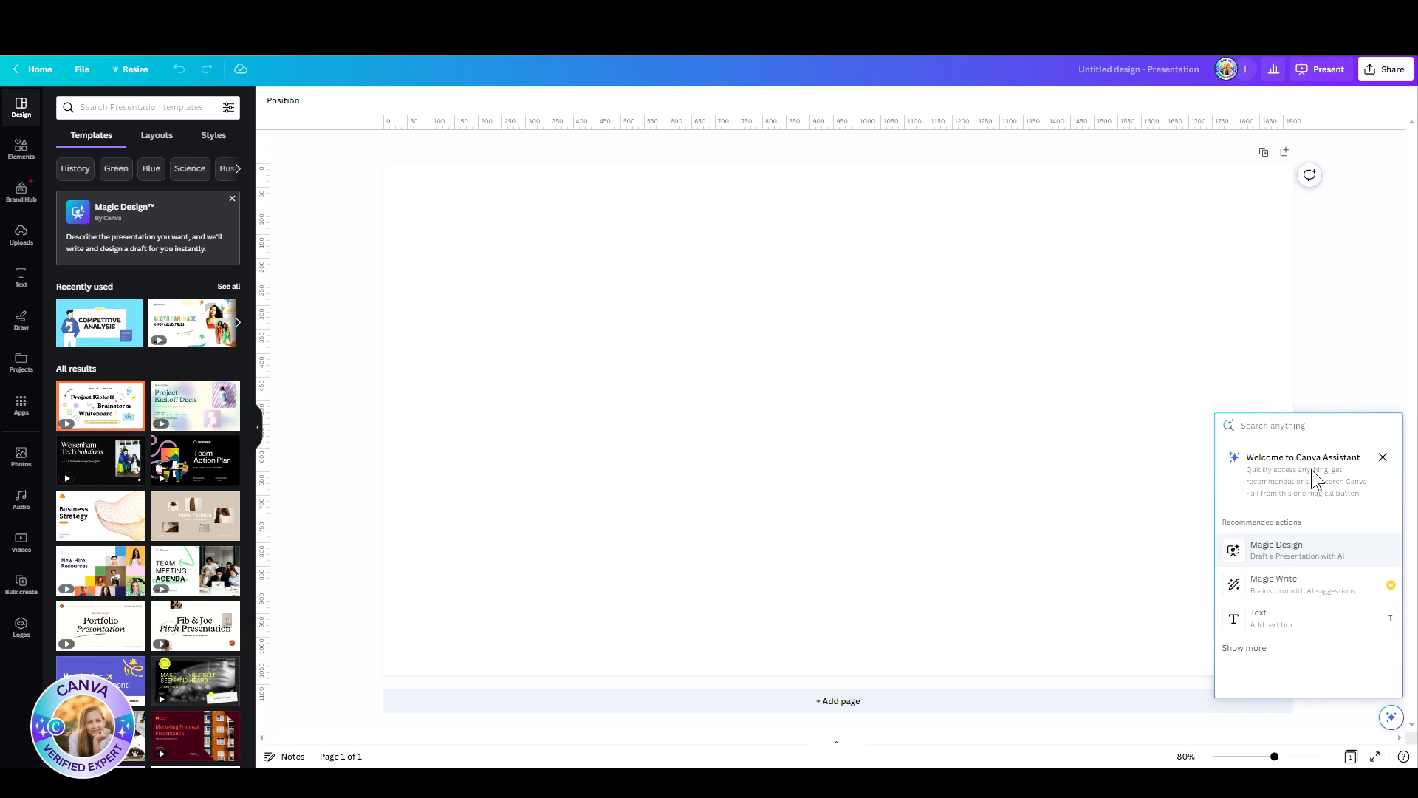
pyautogui.click(1311, 550)
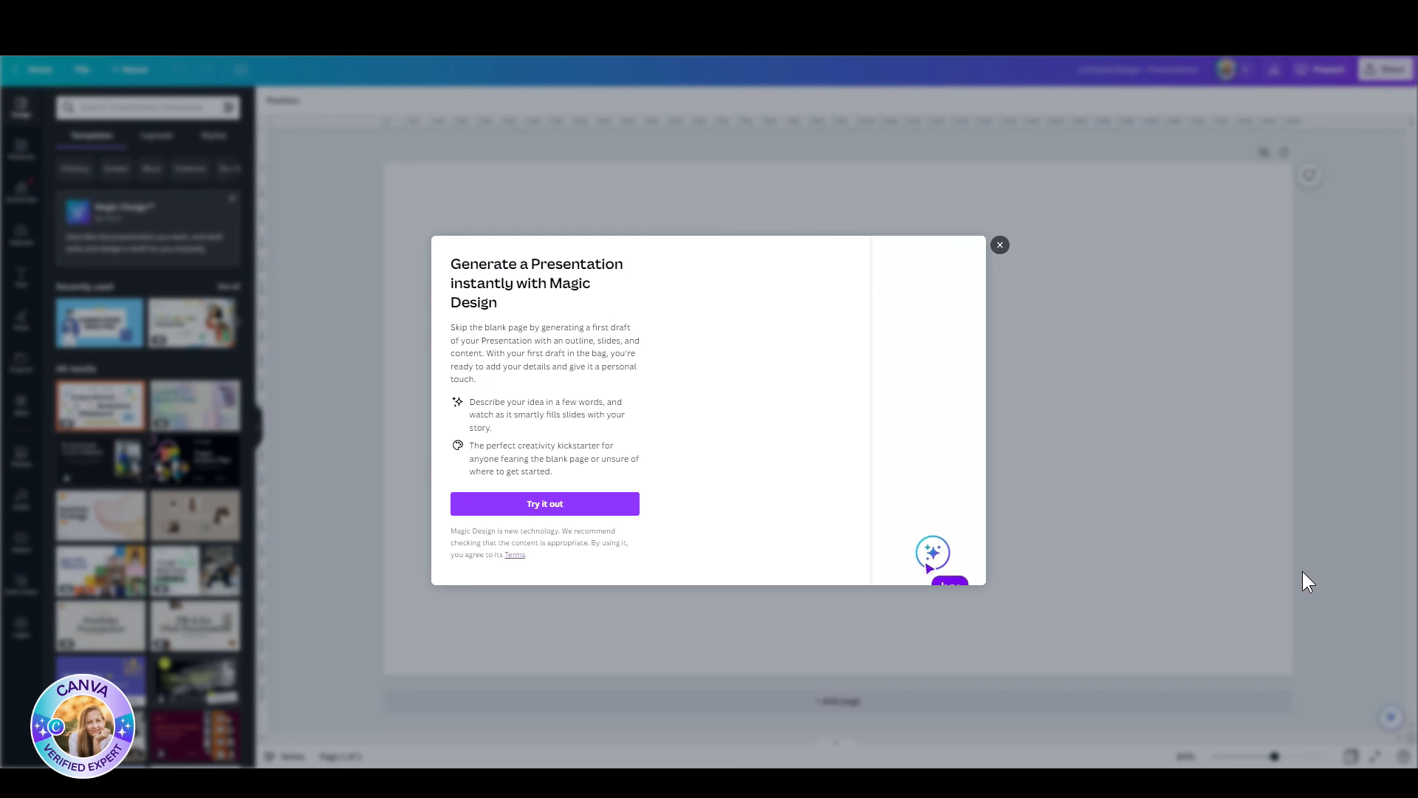
pyautogui.click(552, 508)
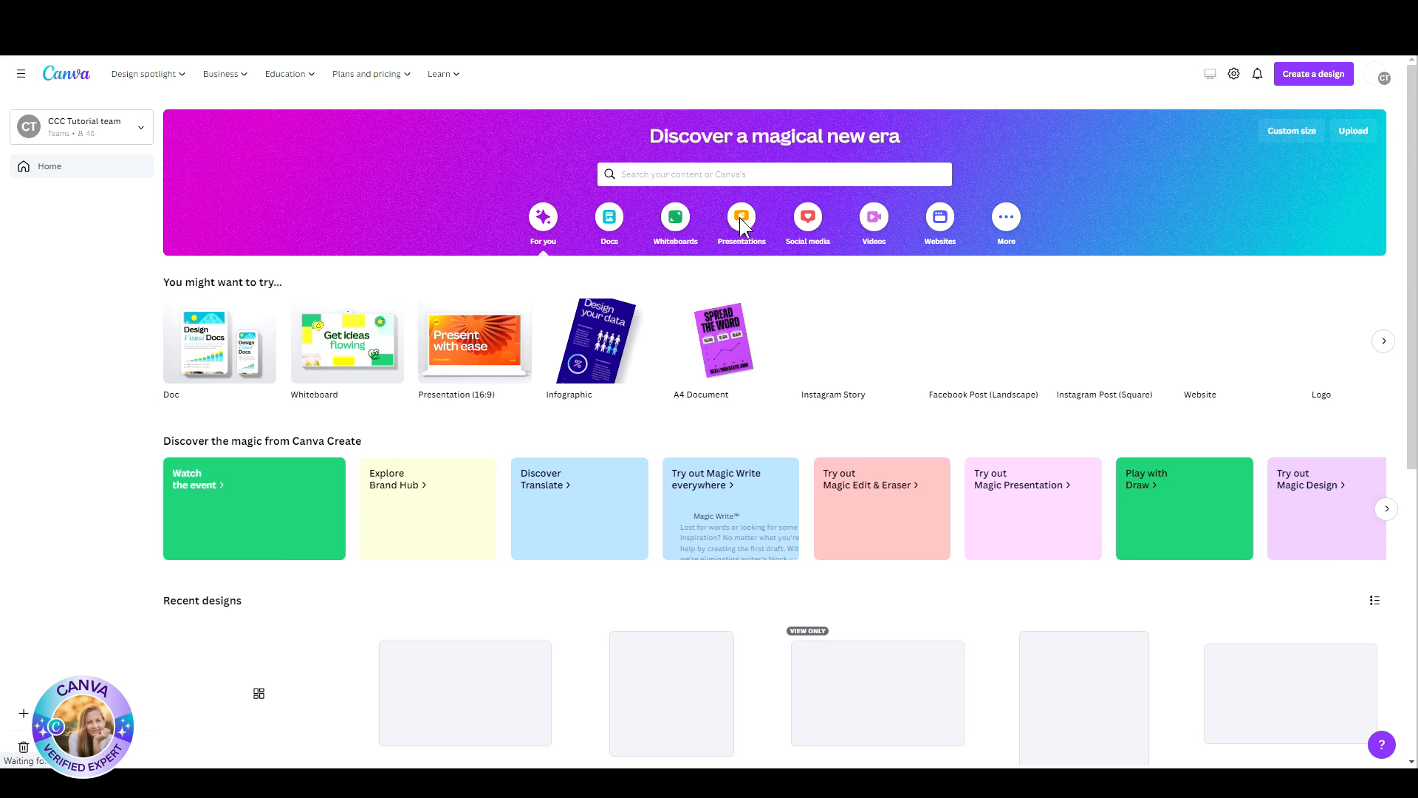
# Step: Create another blank 16:9 presentation and apply the line-chart page layout, choosing its variant with a landscape picture
pyautogui.click(742, 220)
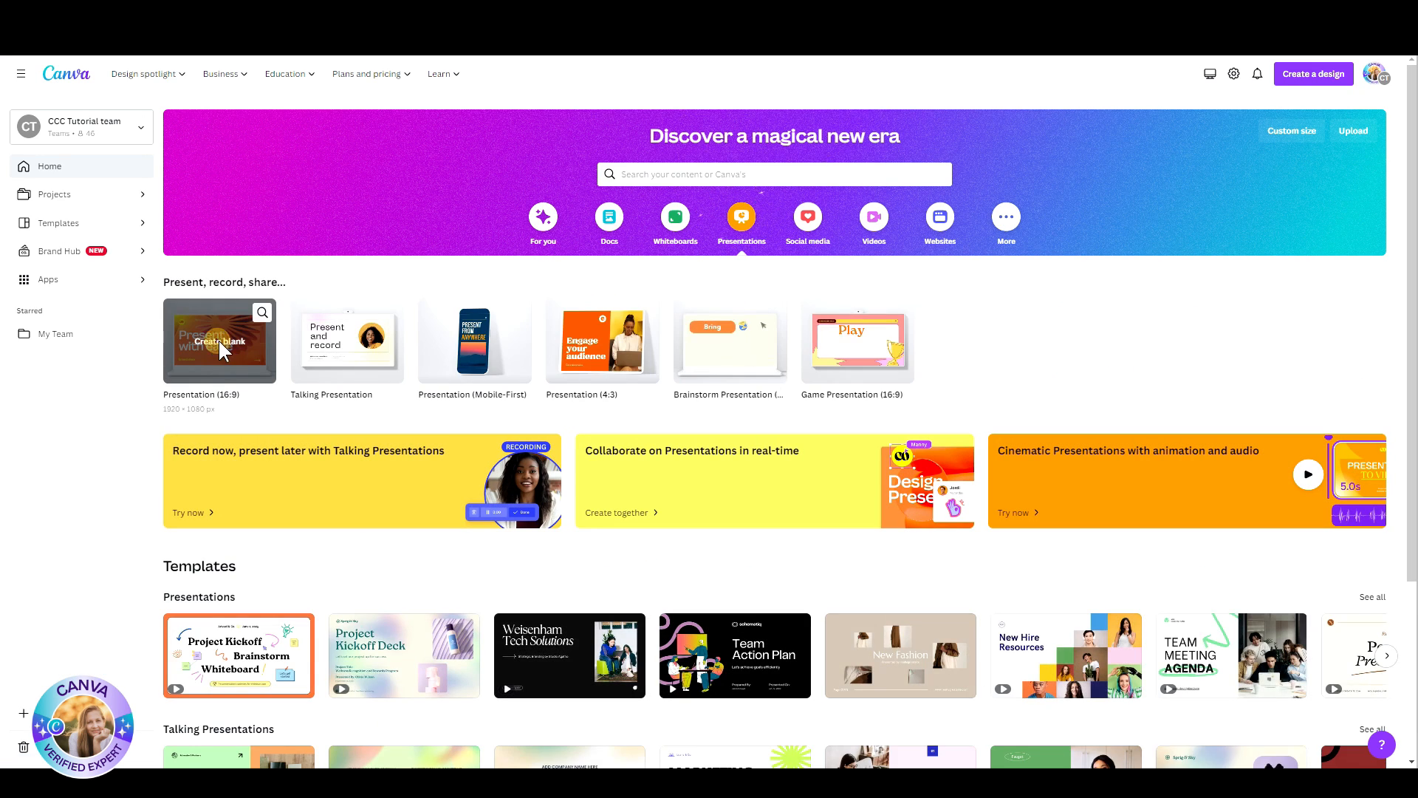
pyautogui.click(218, 340)
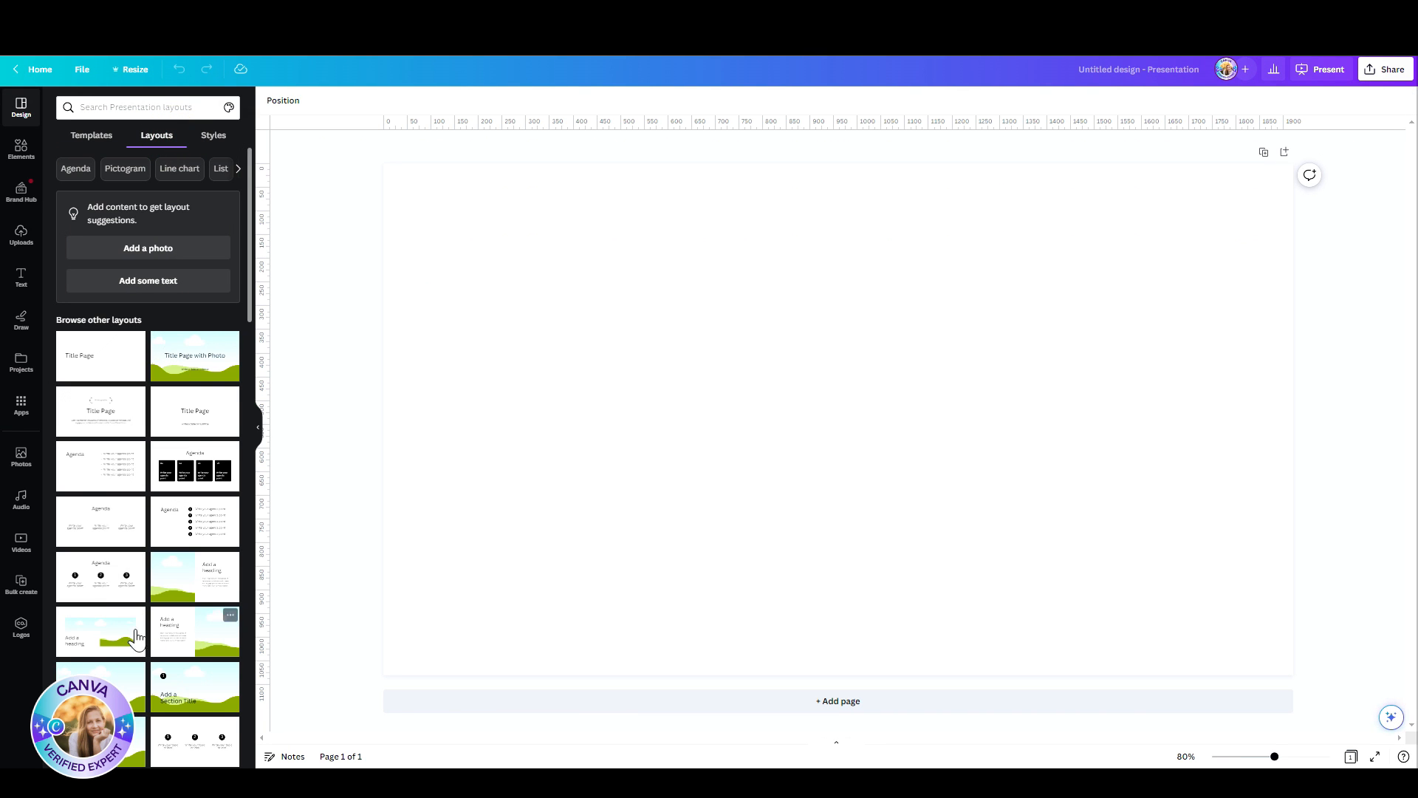
pyautogui.scroll(-5, 140, 642)
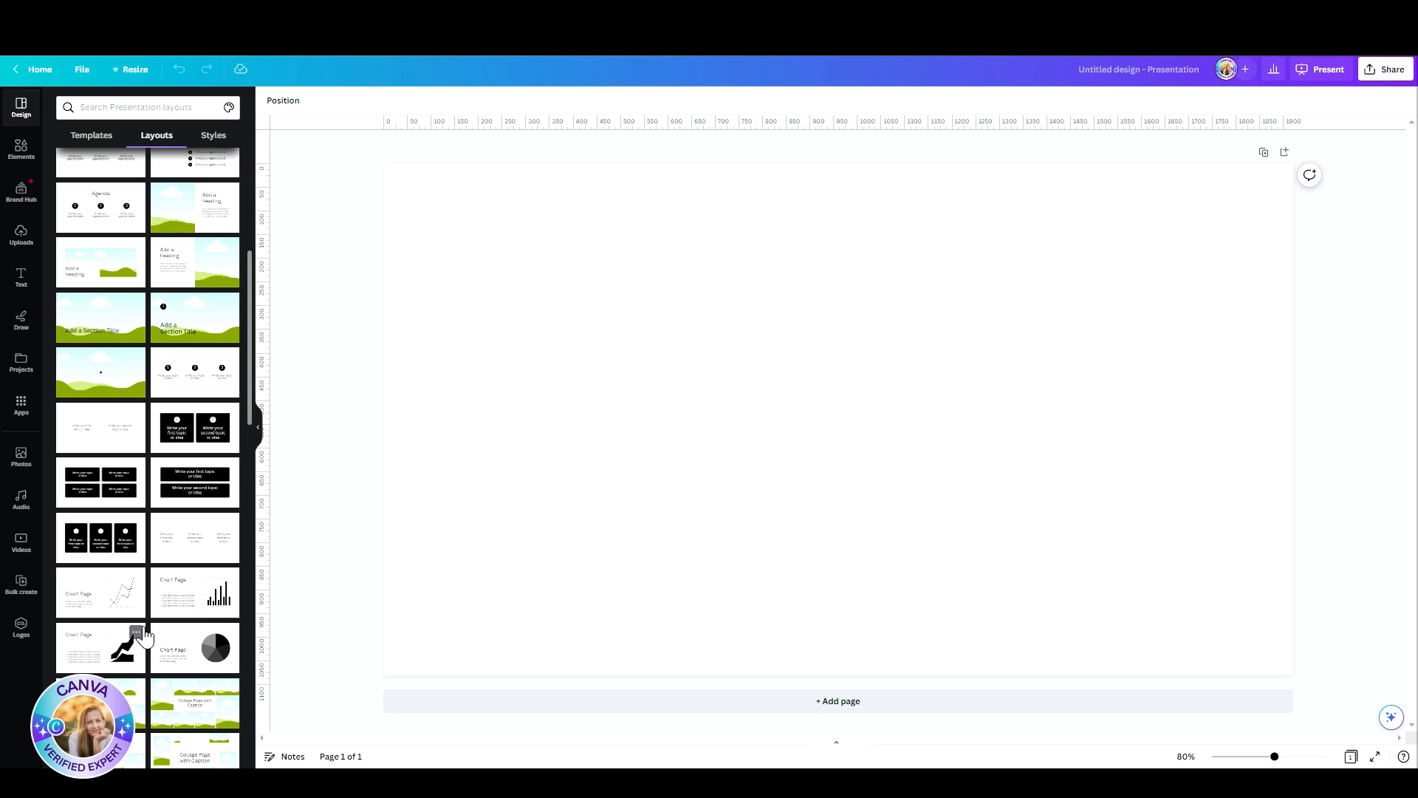
pyautogui.click(133, 606)
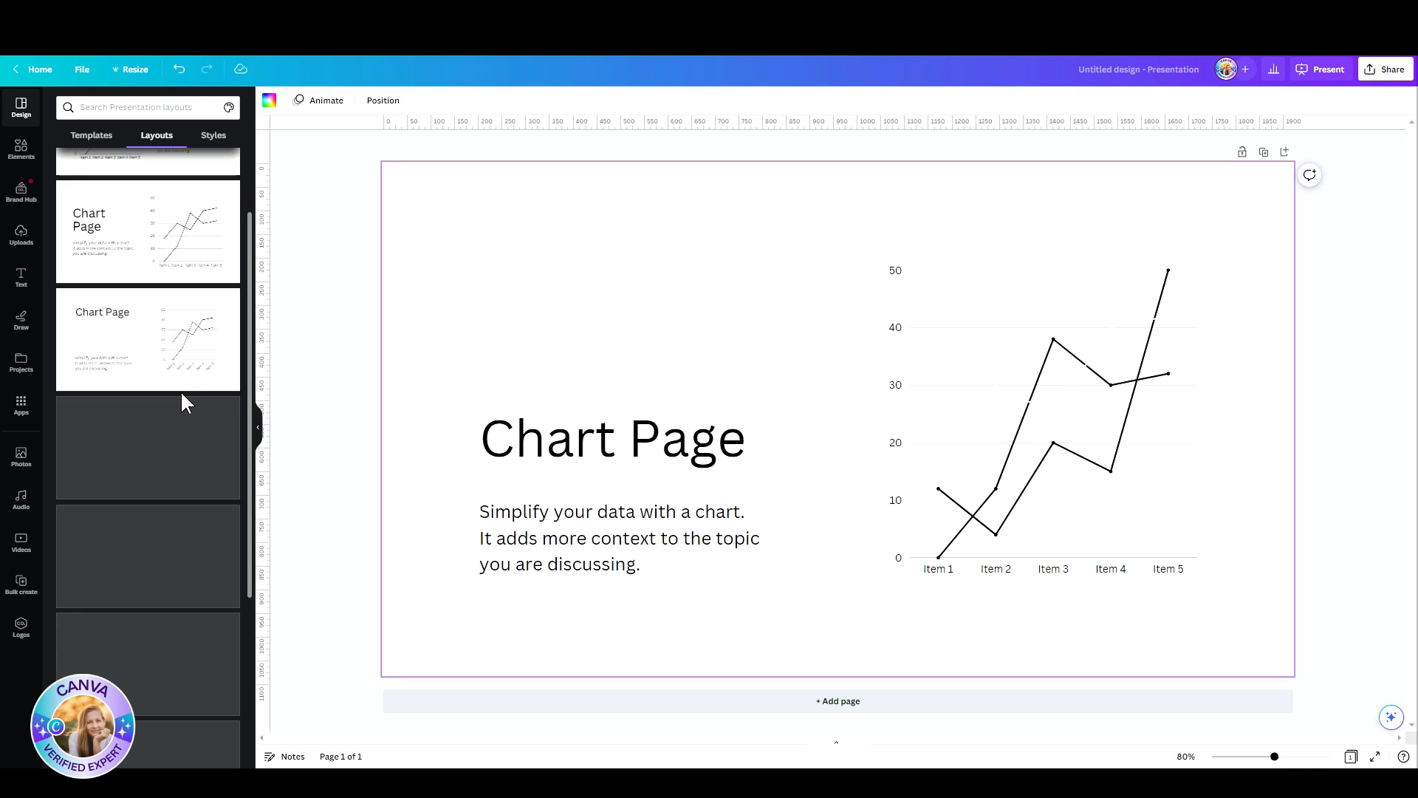
pyautogui.scroll(-3, 233, 613)
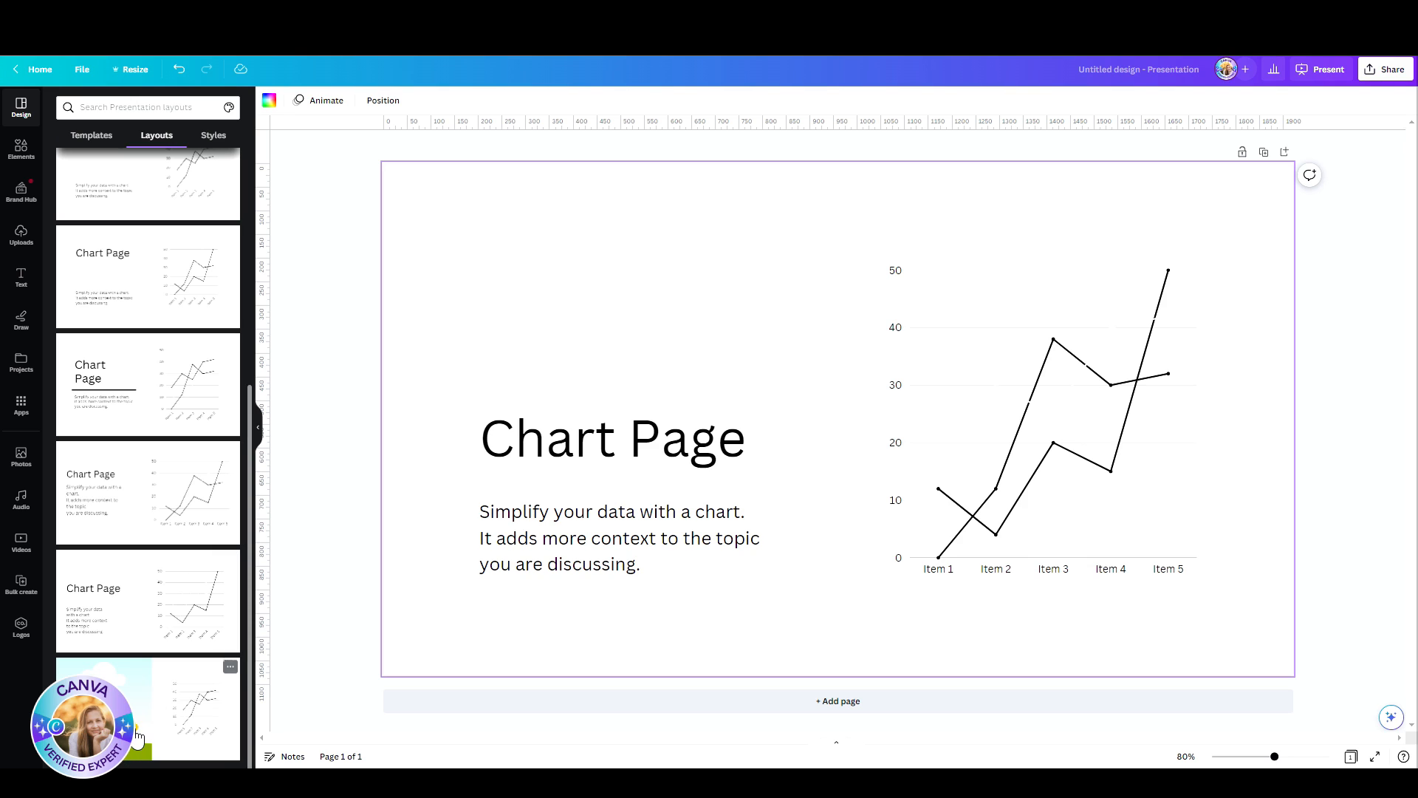
pyautogui.click(185, 698)
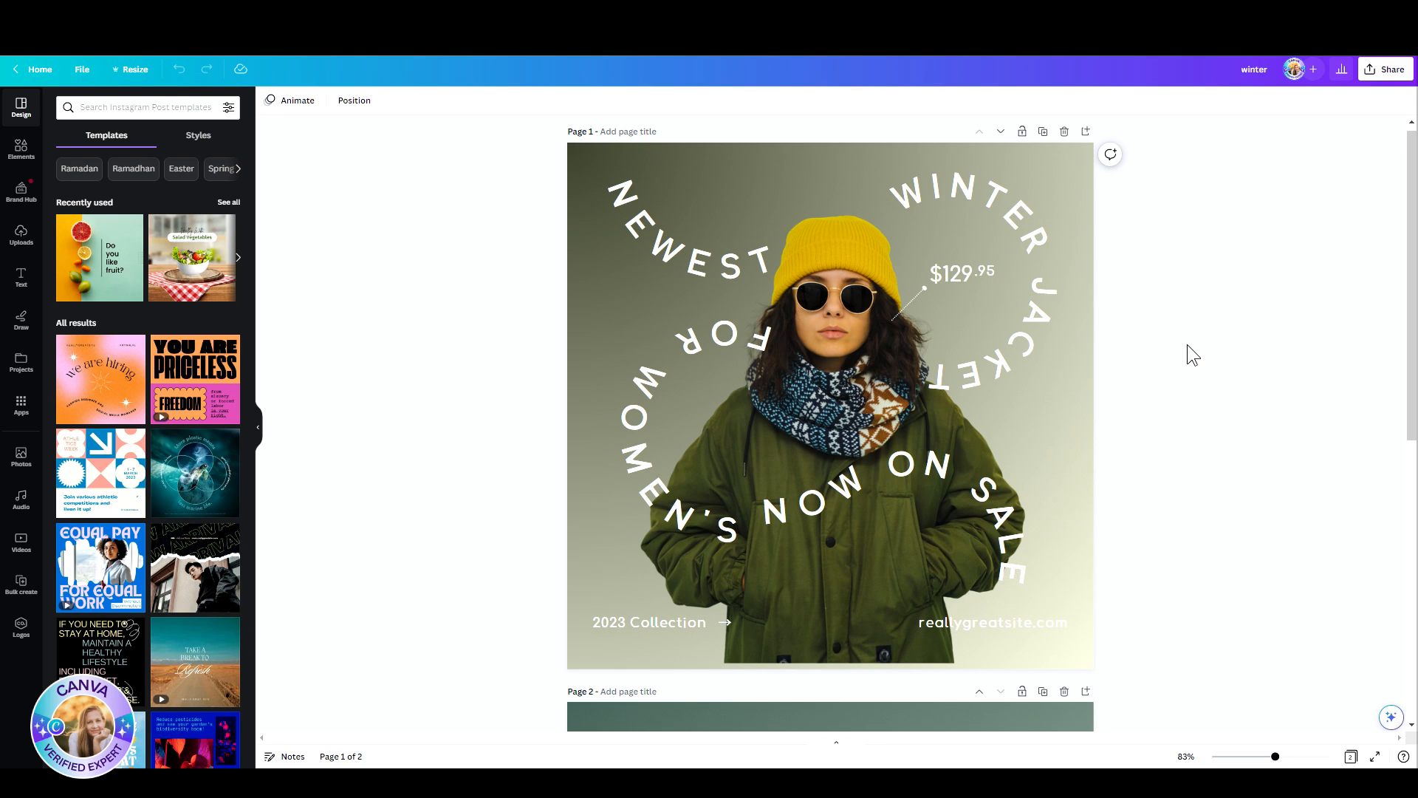
# Step: Set up the Draw pen with the brand yellow, try its stroke weights and lower its transparency value
pyautogui.click(23, 407)
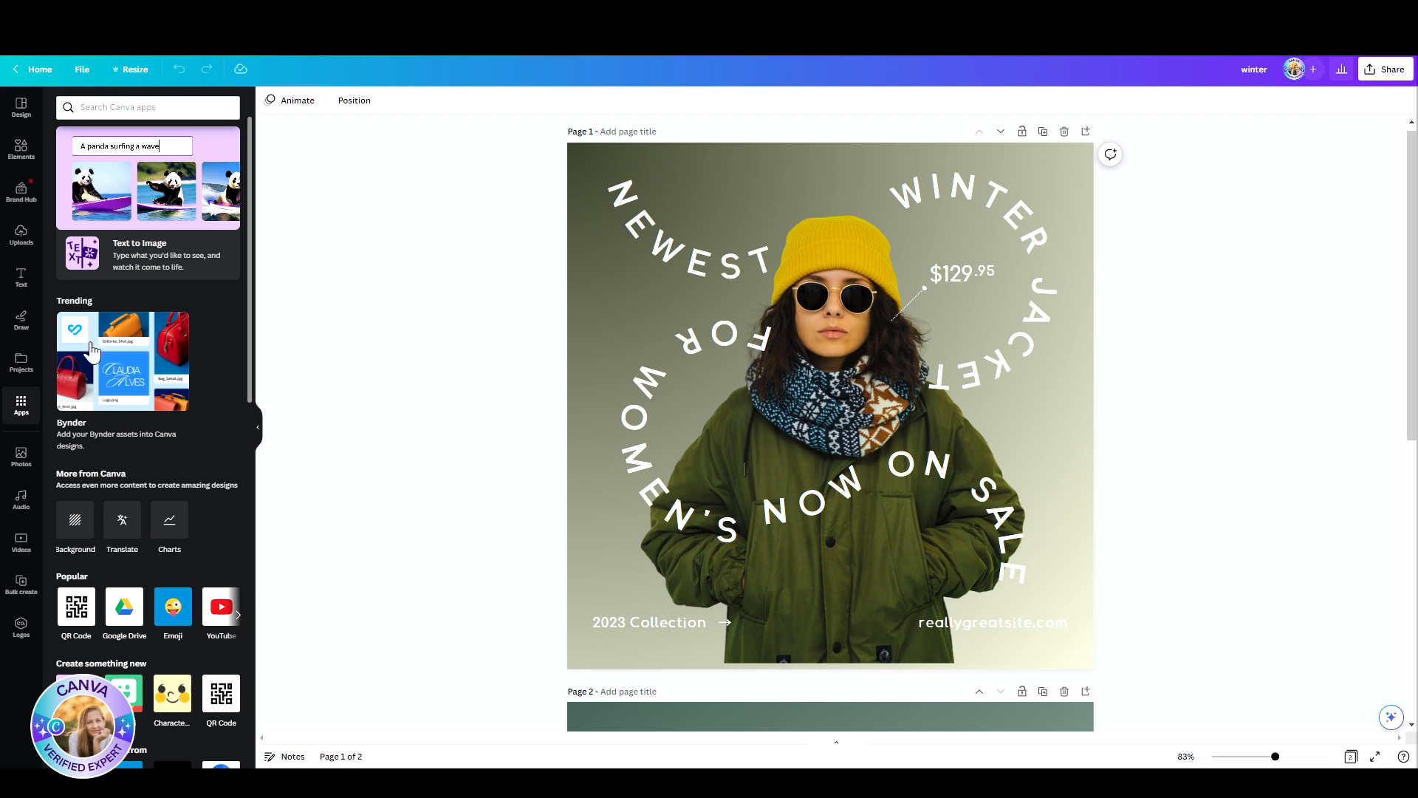
pyautogui.click(24, 321)
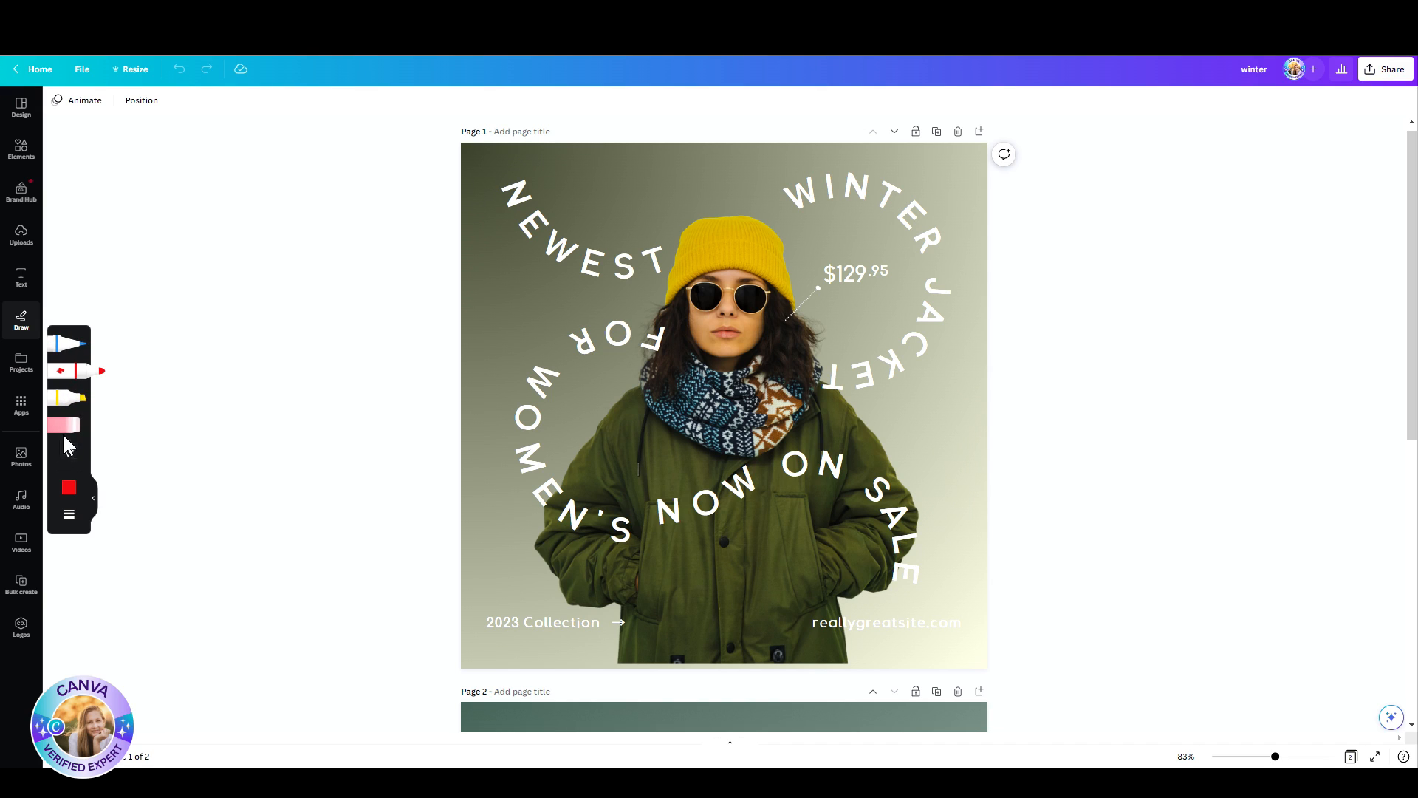
pyautogui.click(72, 355)
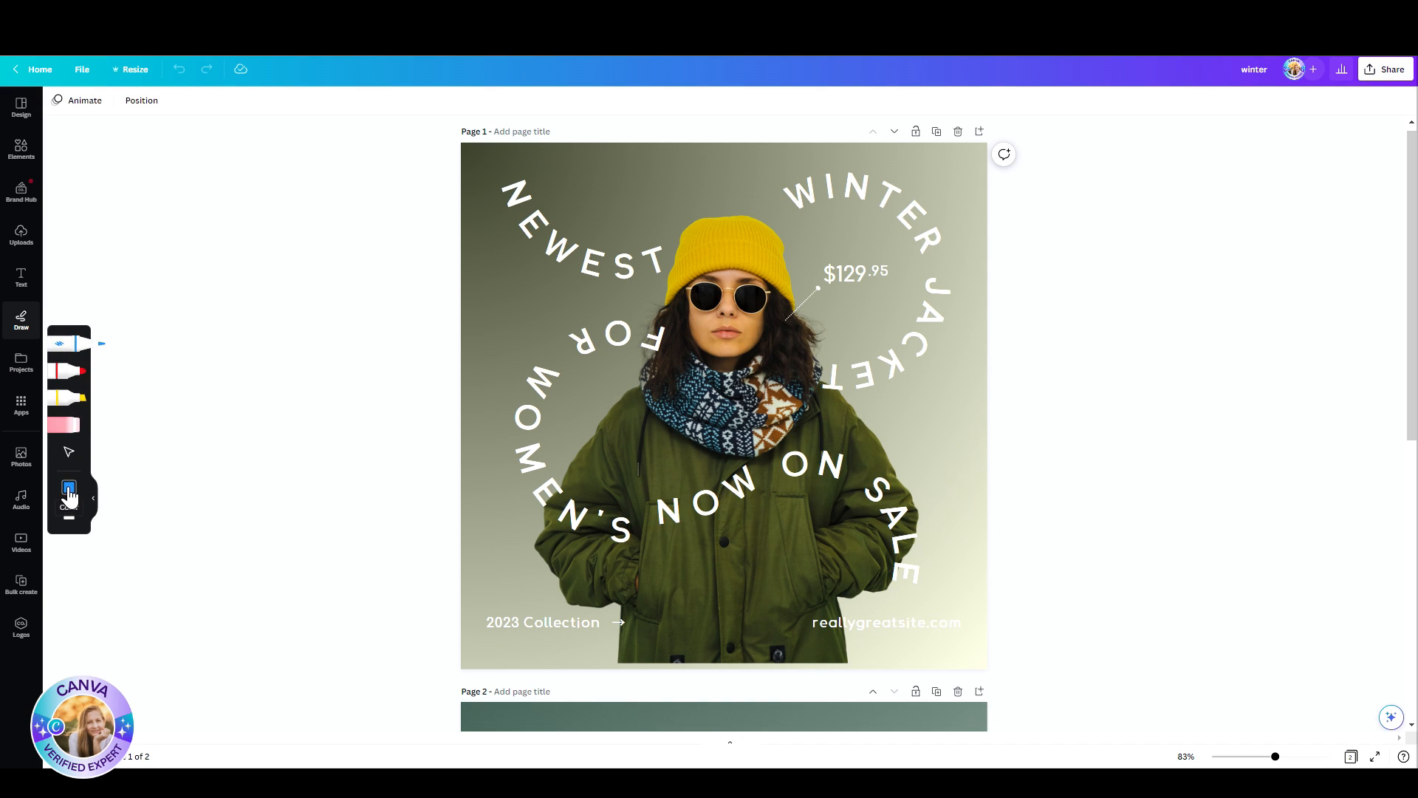
pyautogui.click(68, 489)
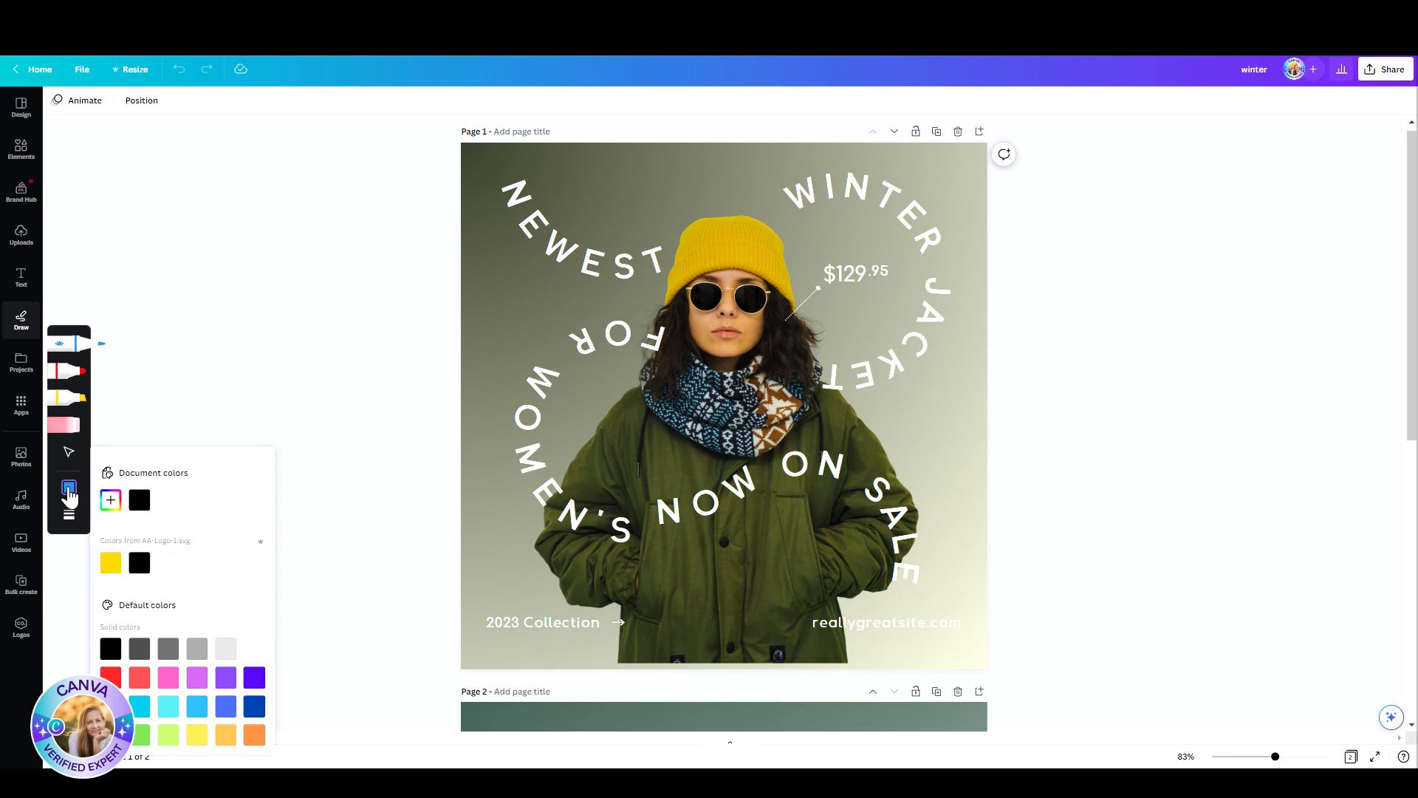
pyautogui.click(111, 564)
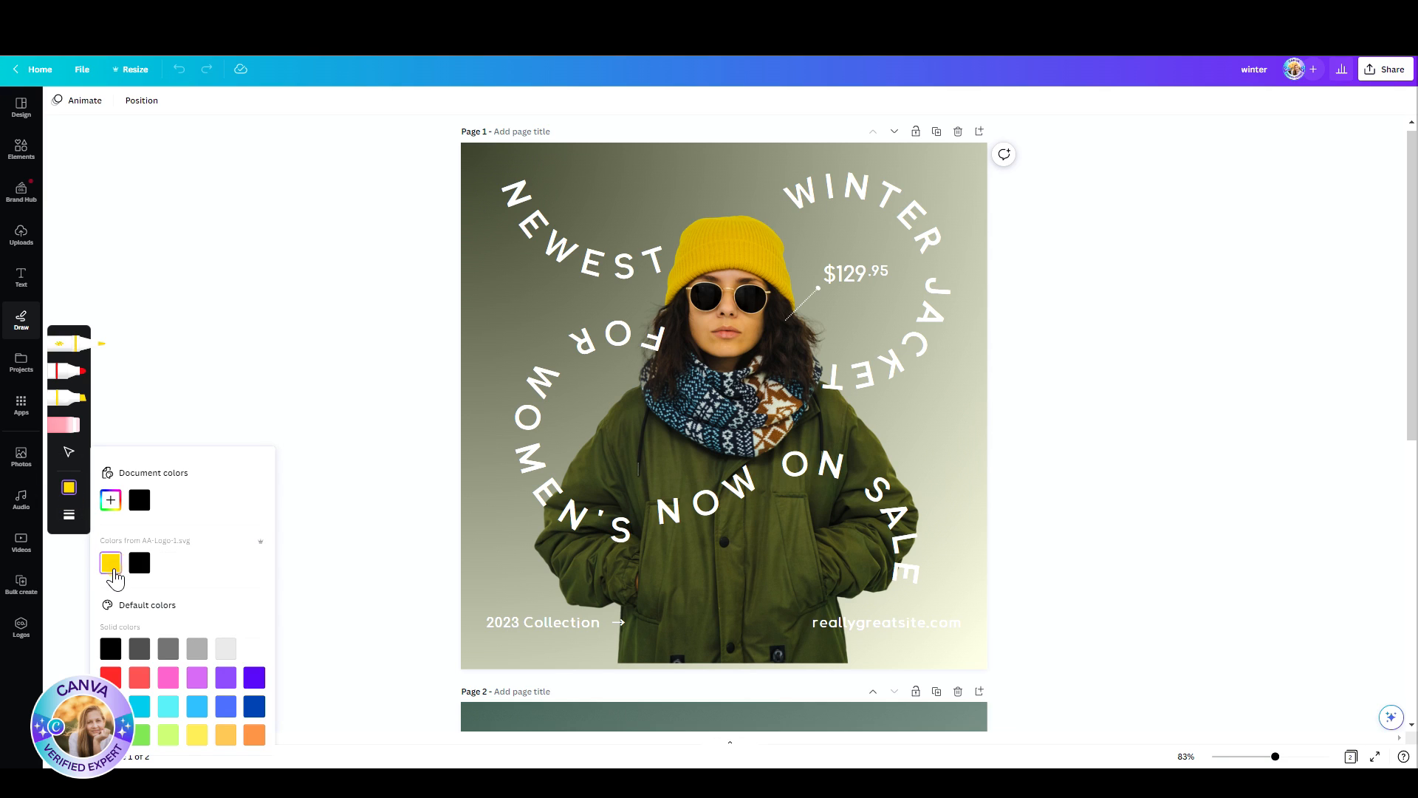
pyautogui.click(66, 523)
pyautogui.click(138, 533)
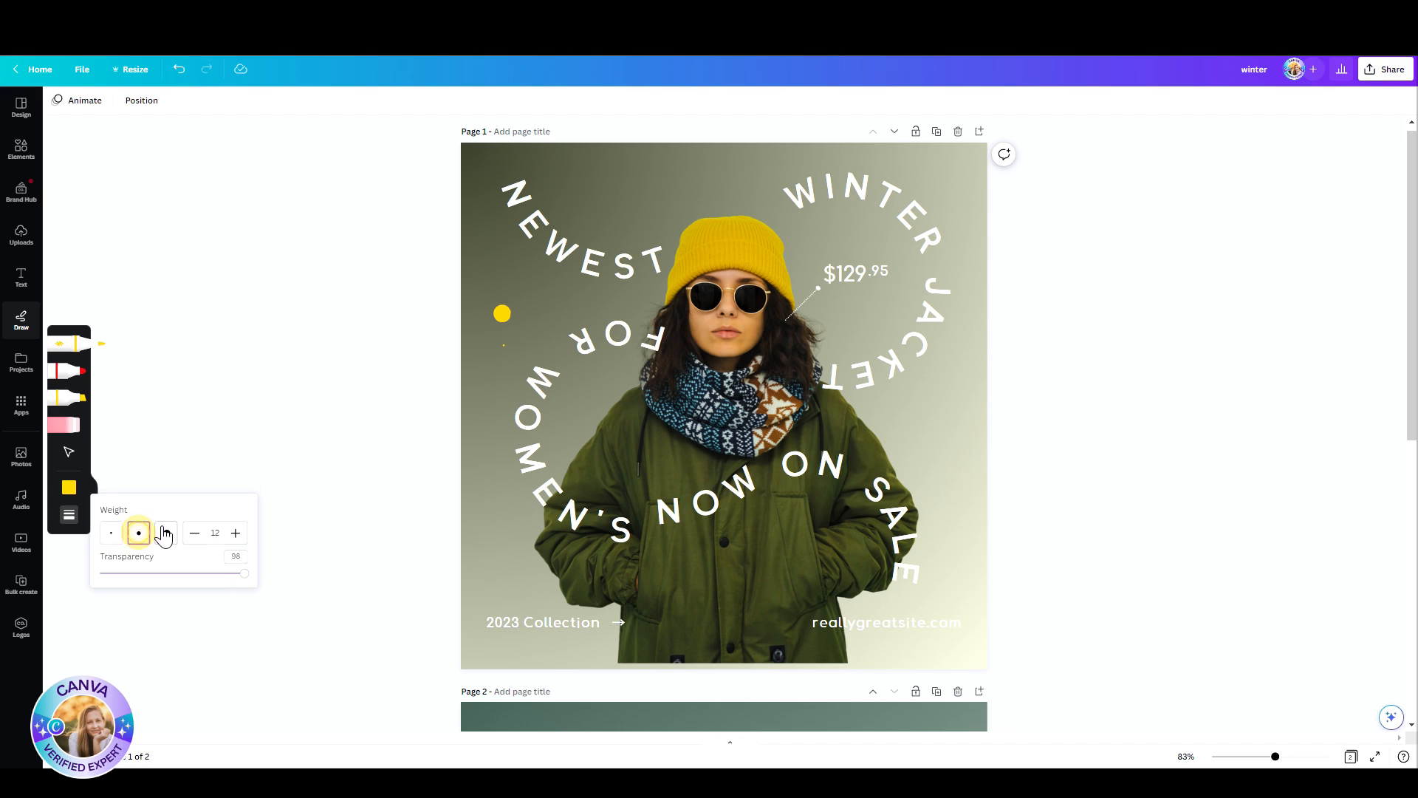
pyautogui.click(166, 533)
pyautogui.click(194, 531)
pyautogui.click(234, 533)
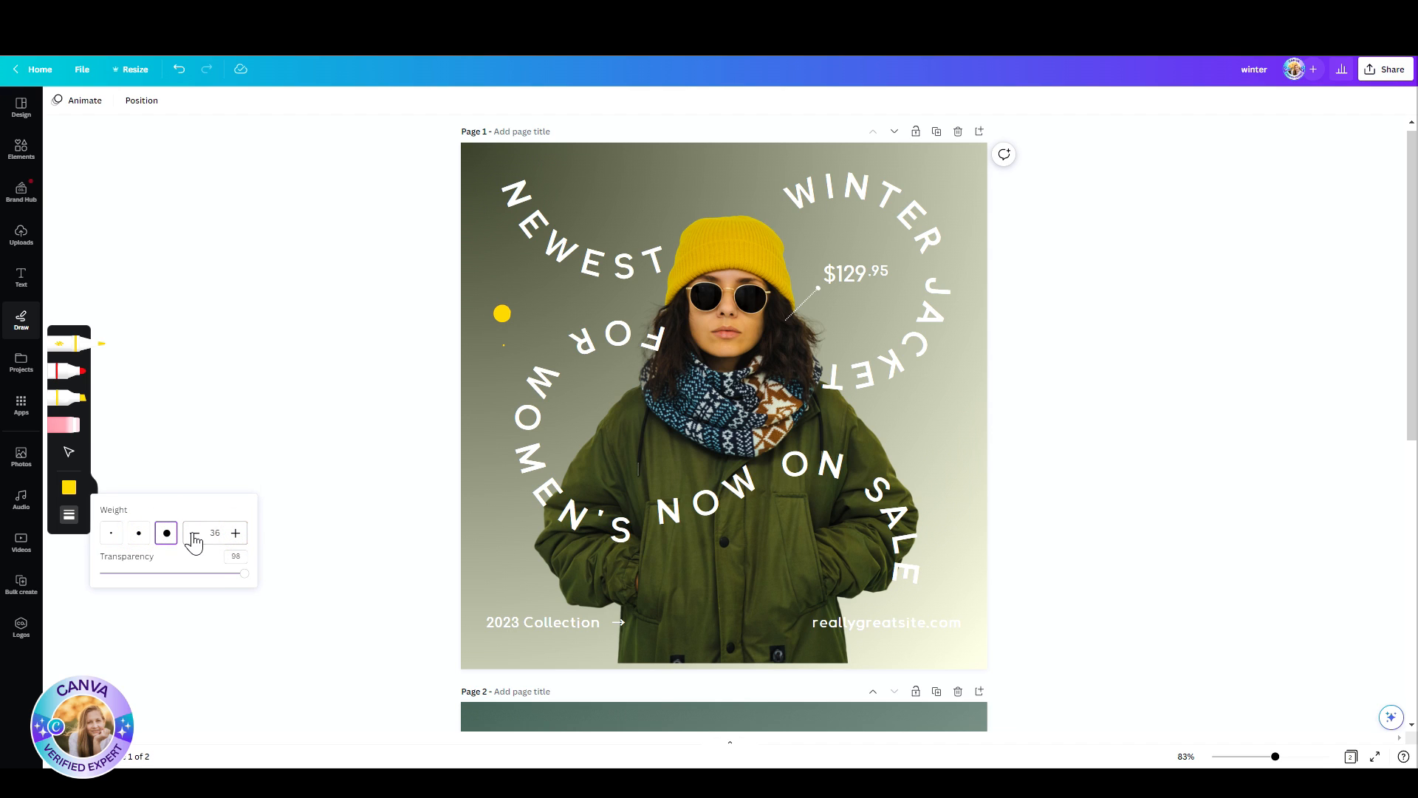
pyautogui.moveTo(245, 574); pyautogui.dragTo(190, 577)
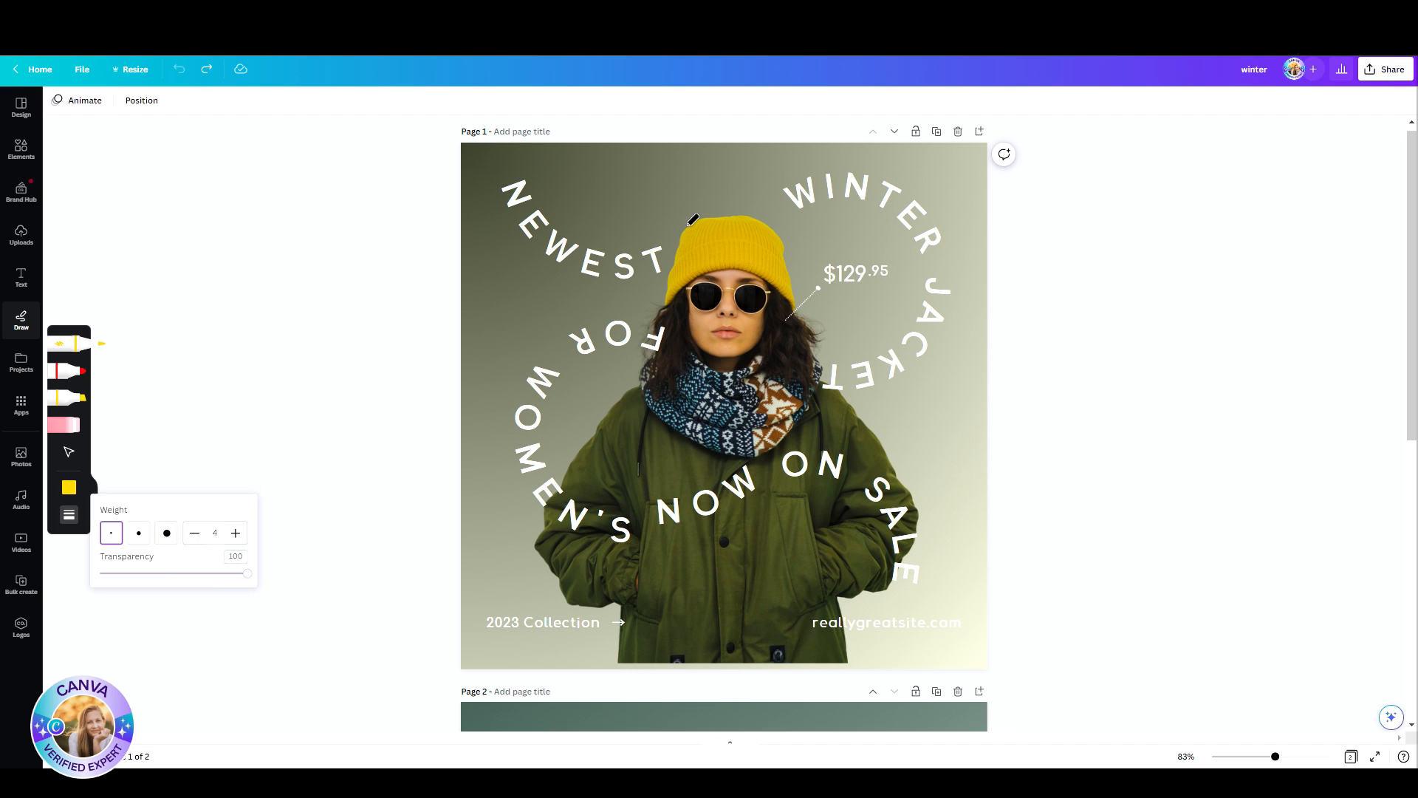
# Step: Draw a small freehand yellow crown with the pen and position it centred above the woman's hat
pyautogui.moveTo(693, 220)
pyautogui.mouseDown()
pyautogui.moveTo(692, 201)
pyautogui.moveTo(676, 219)
pyautogui.mouseUp()
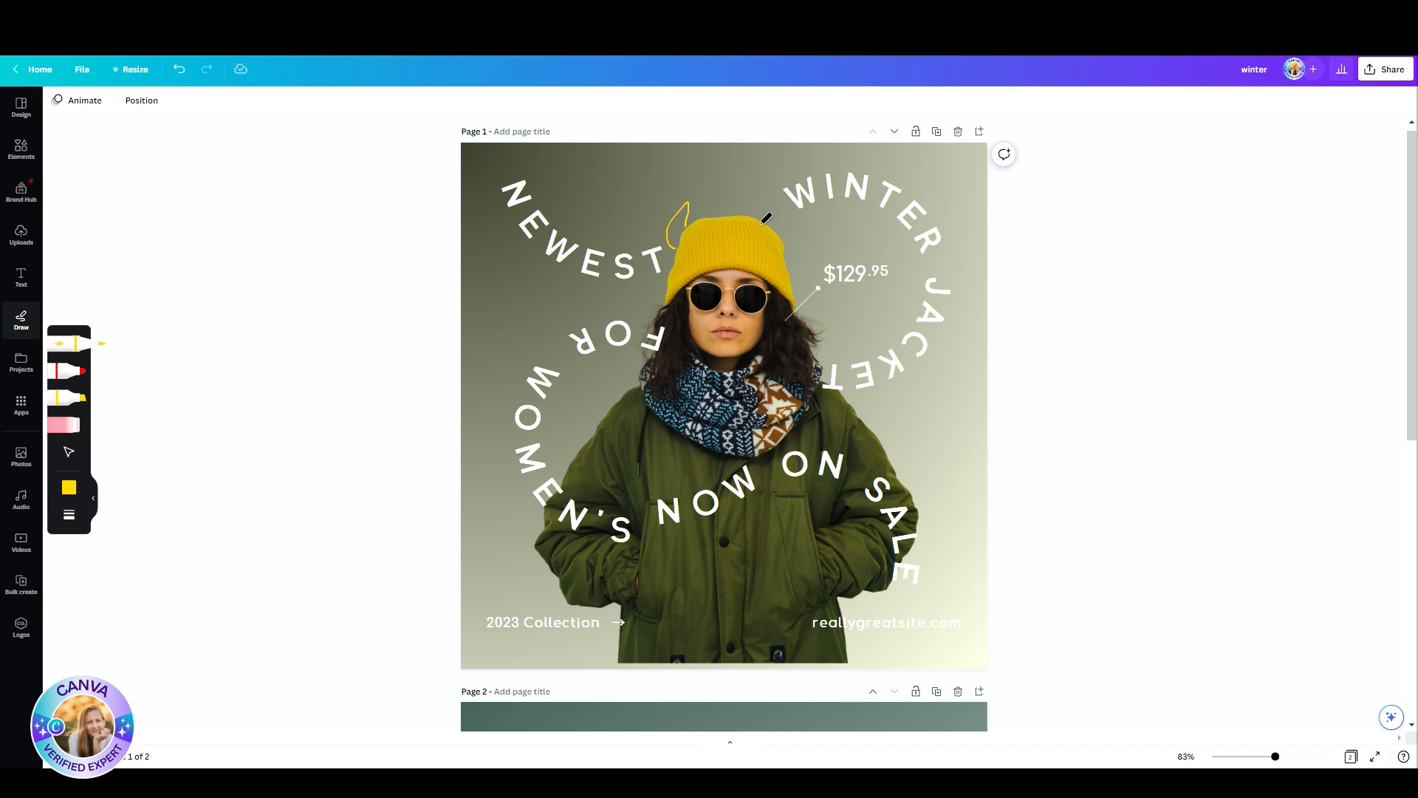
pyautogui.moveTo(766, 222); pyautogui.dragTo(768, 201)
pyautogui.click(68, 454)
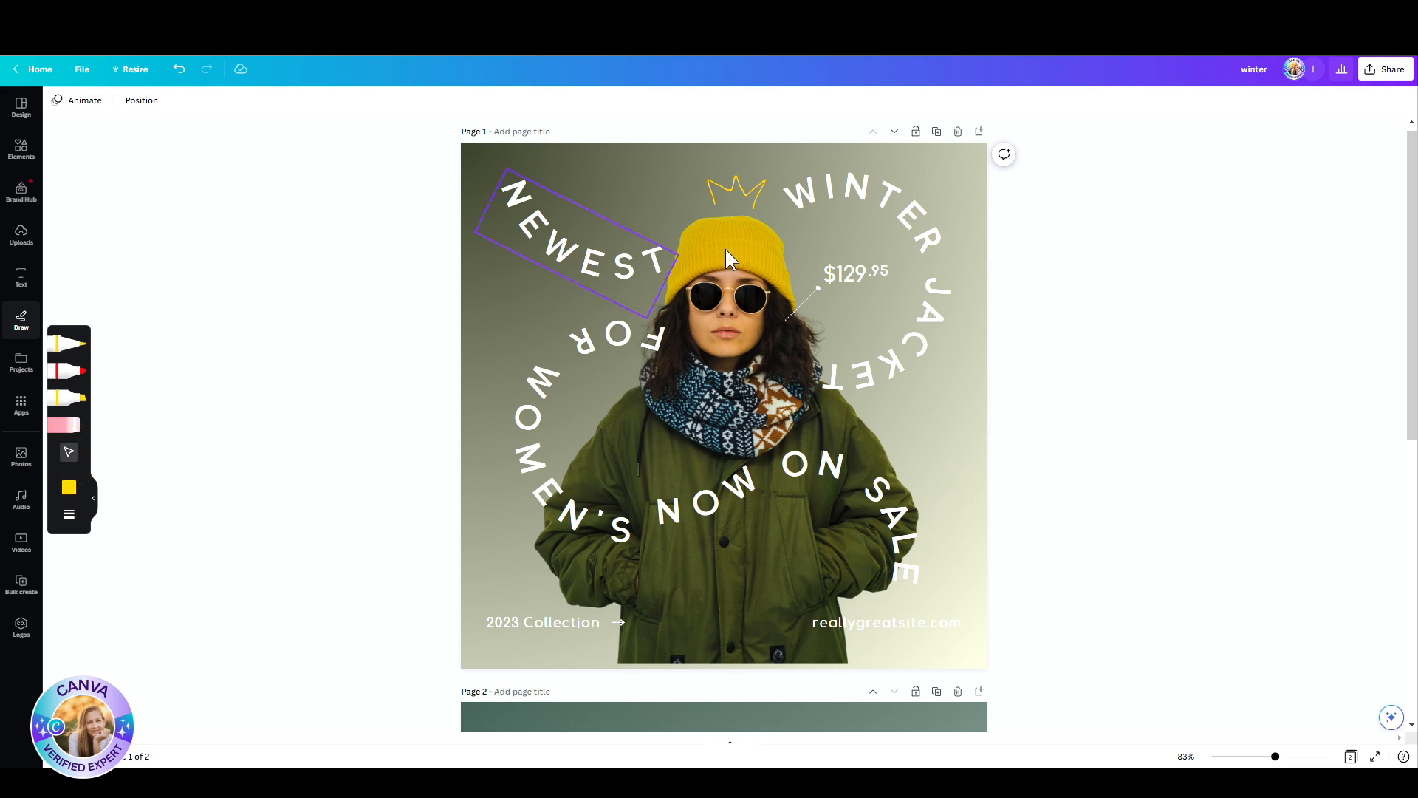
pyautogui.click(733, 188)
pyautogui.moveTo(732, 189)
pyautogui.mouseDown()
pyautogui.moveTo(668, 177)
pyautogui.moveTo(557, 279)
pyautogui.moveTo(547, 313)
pyautogui.moveTo(918, 426)
pyautogui.moveTo(687, 152)
pyautogui.moveTo(737, 186)
pyautogui.mouseUp()
# Step: Try white and dark blue as the crown drawing's colour and open its animation options
pyautogui.click(57, 100)
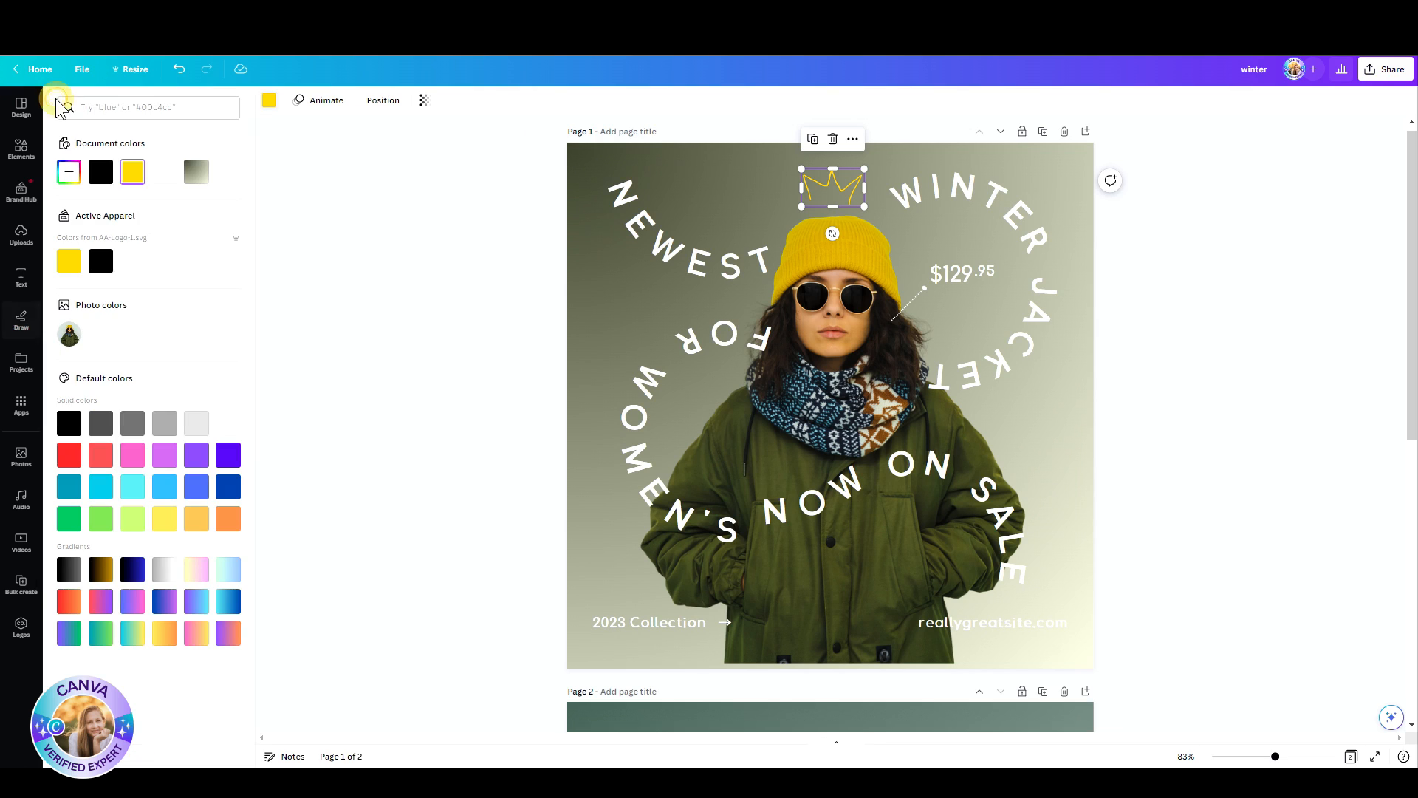
pyautogui.click(226, 423)
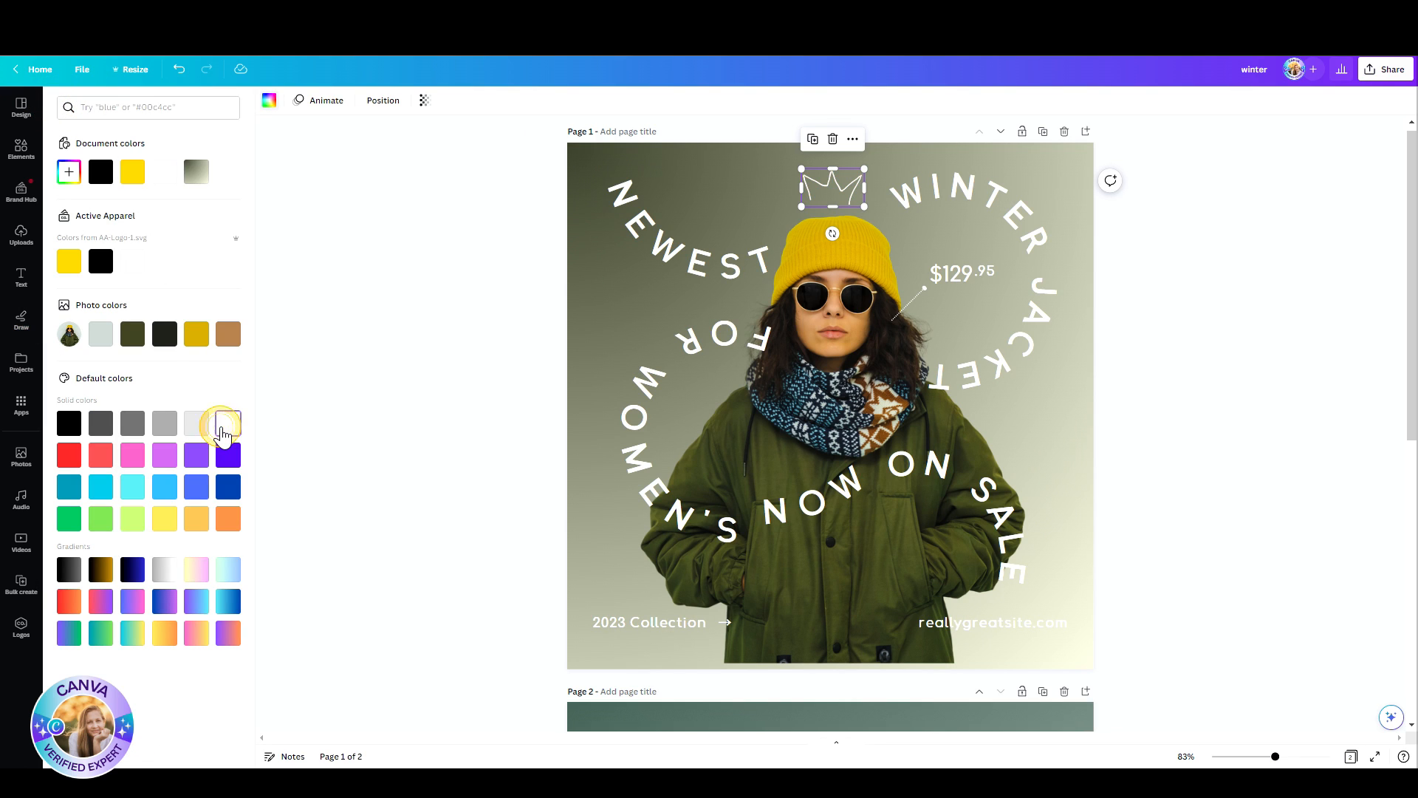
pyautogui.click(228, 486)
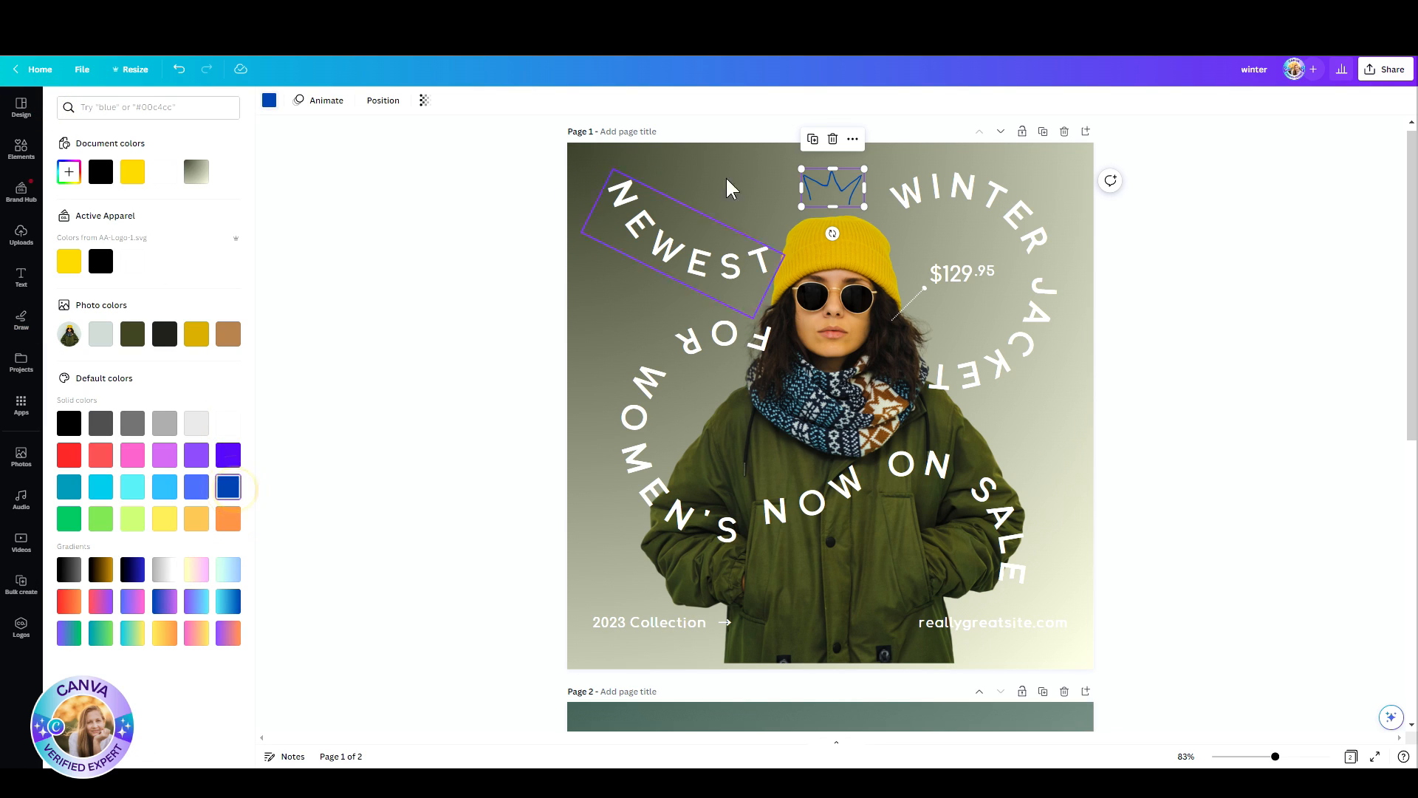
pyautogui.click(317, 107)
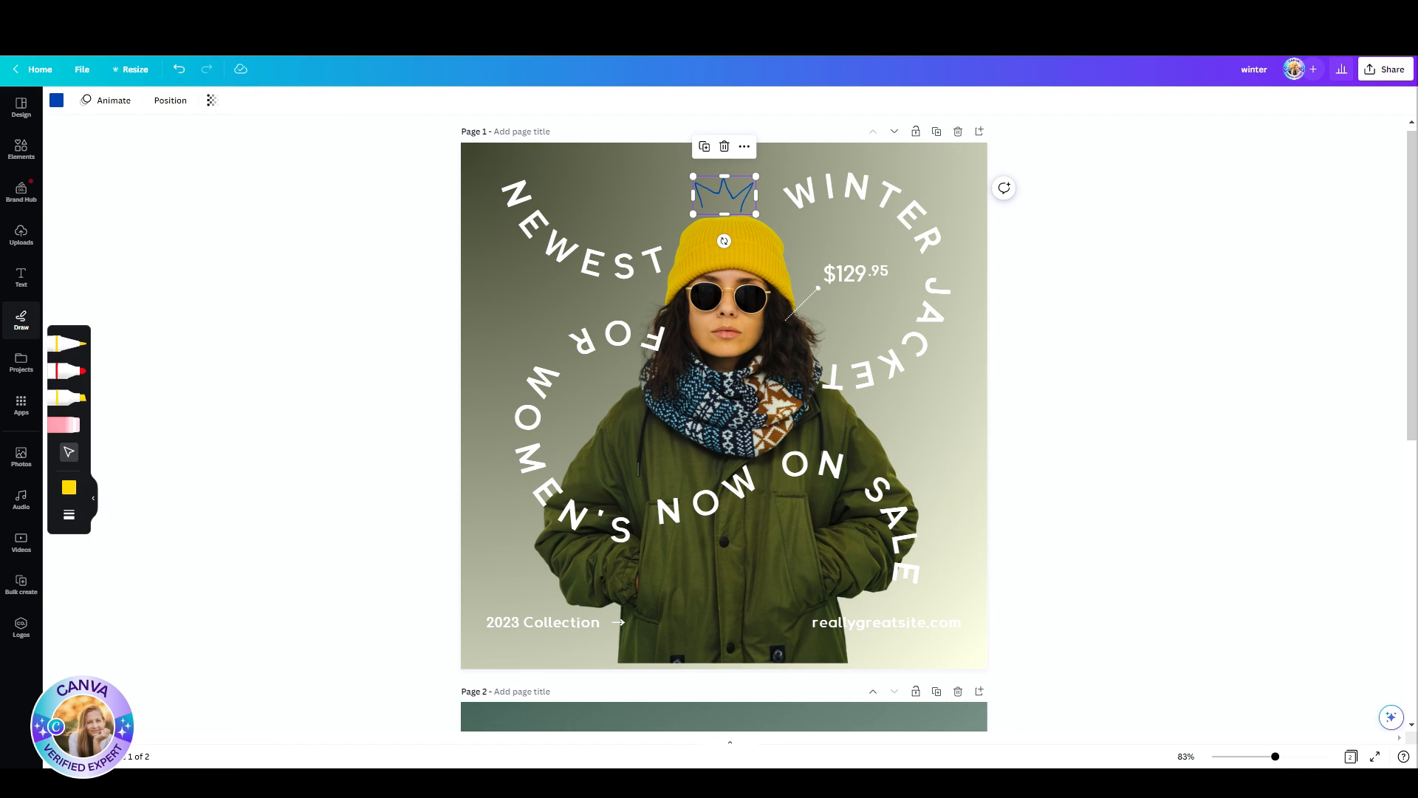
# Step: Move the crown down towards the hat, recolour it brand white and show the page's layer list
pyautogui.moveTo(715, 193); pyautogui.dragTo(719, 215)
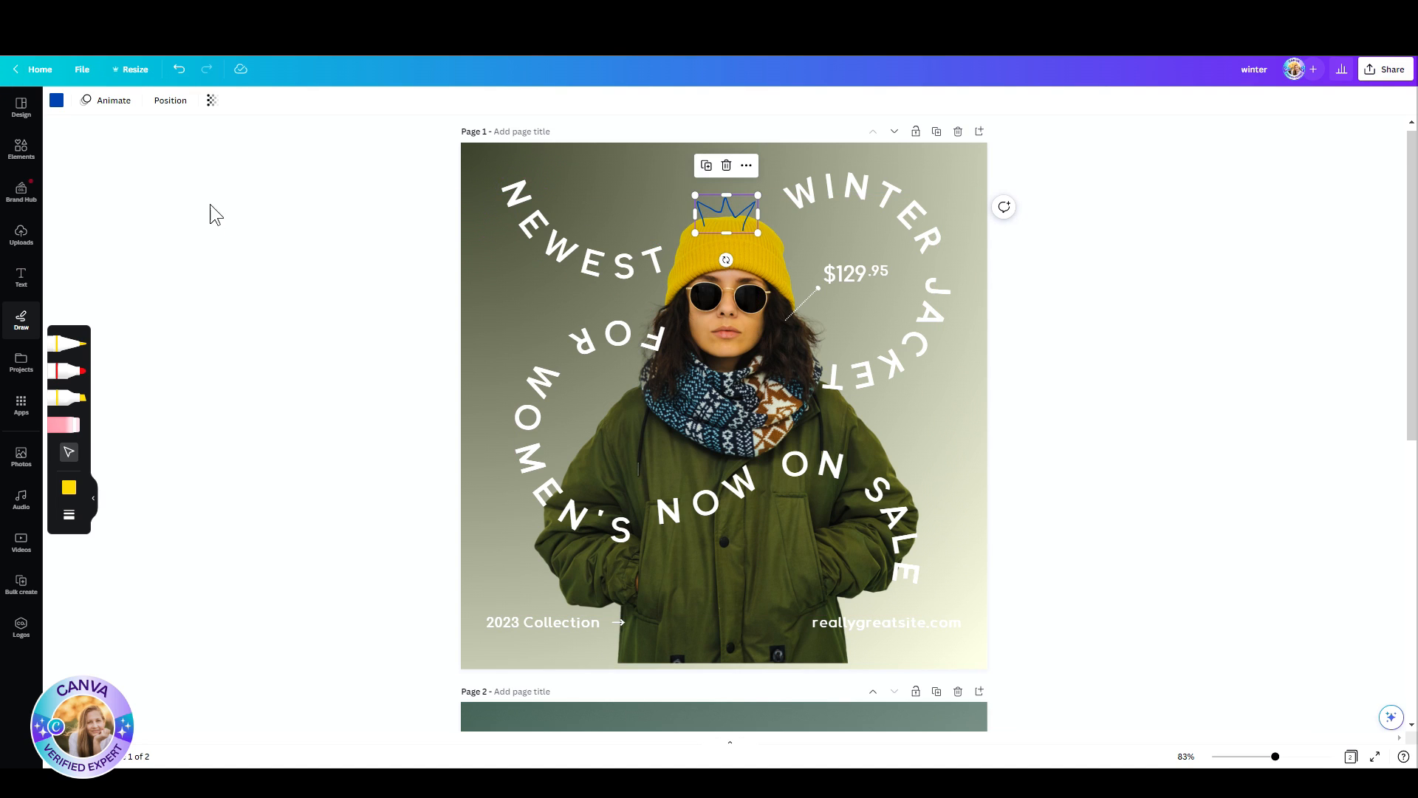
pyautogui.click(58, 103)
pyautogui.click(130, 262)
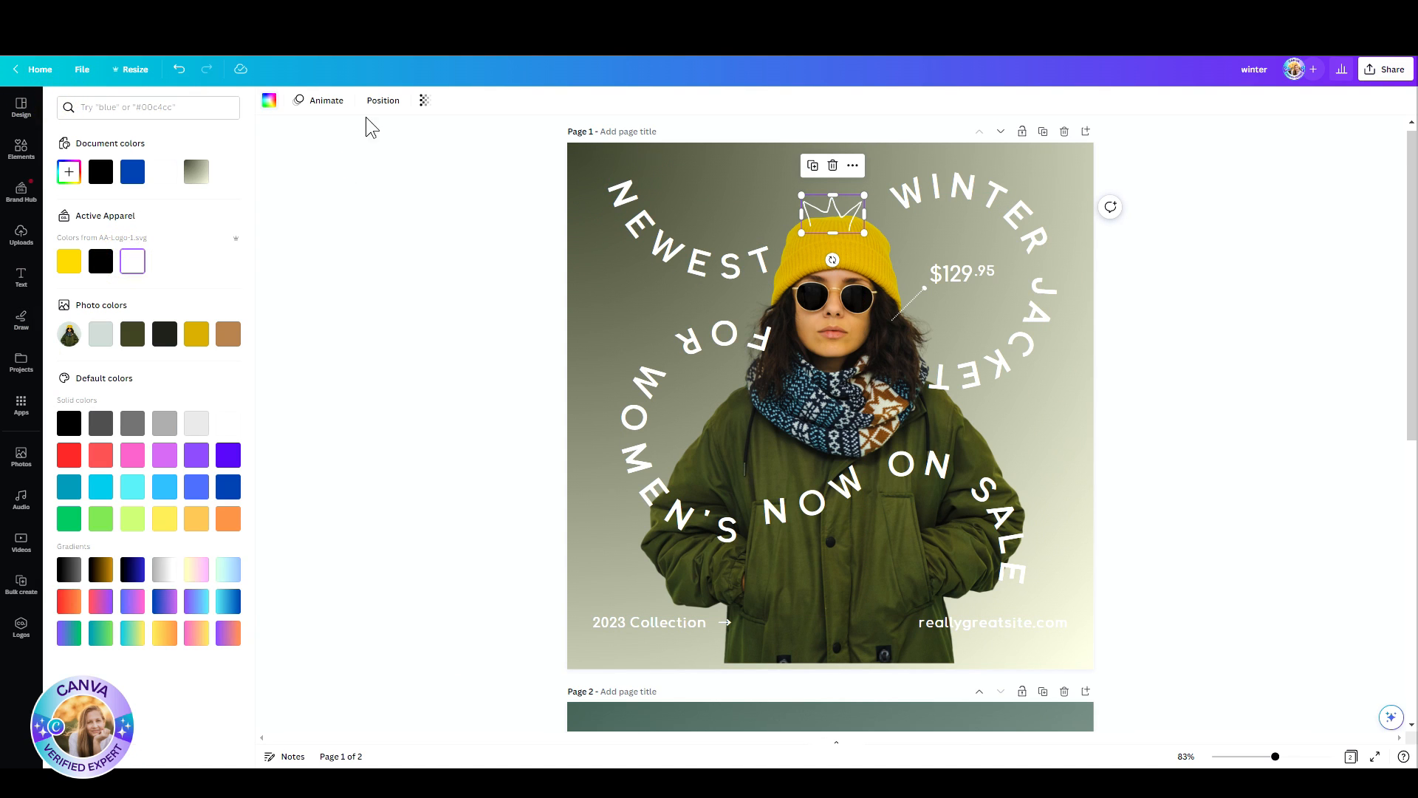
pyautogui.click(382, 100)
pyautogui.click(191, 107)
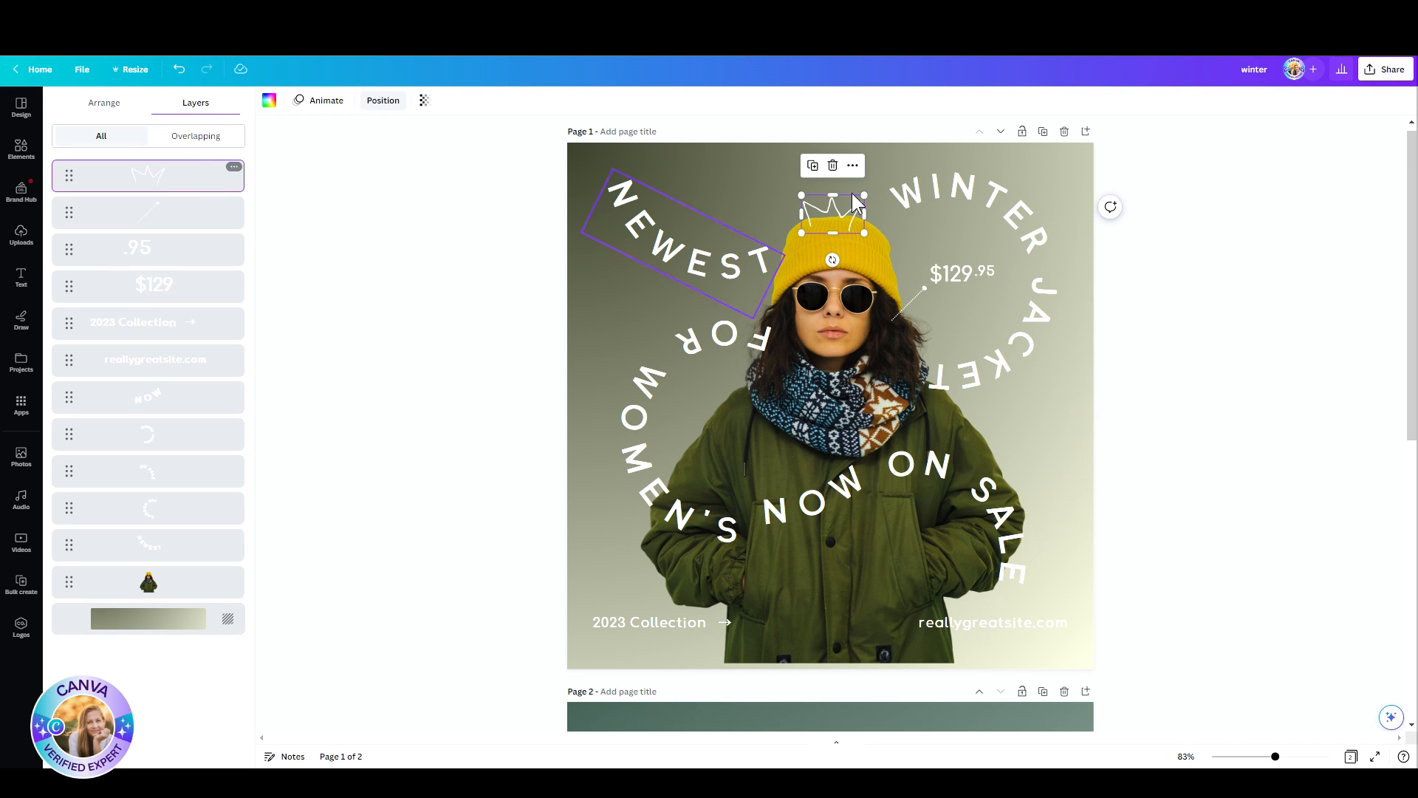
# Step: Draw four freehand red marker strokes: above FOR, below the price, beside WOMEN'S and beside the jacket's shoulder near SALE
pyautogui.click(20, 325)
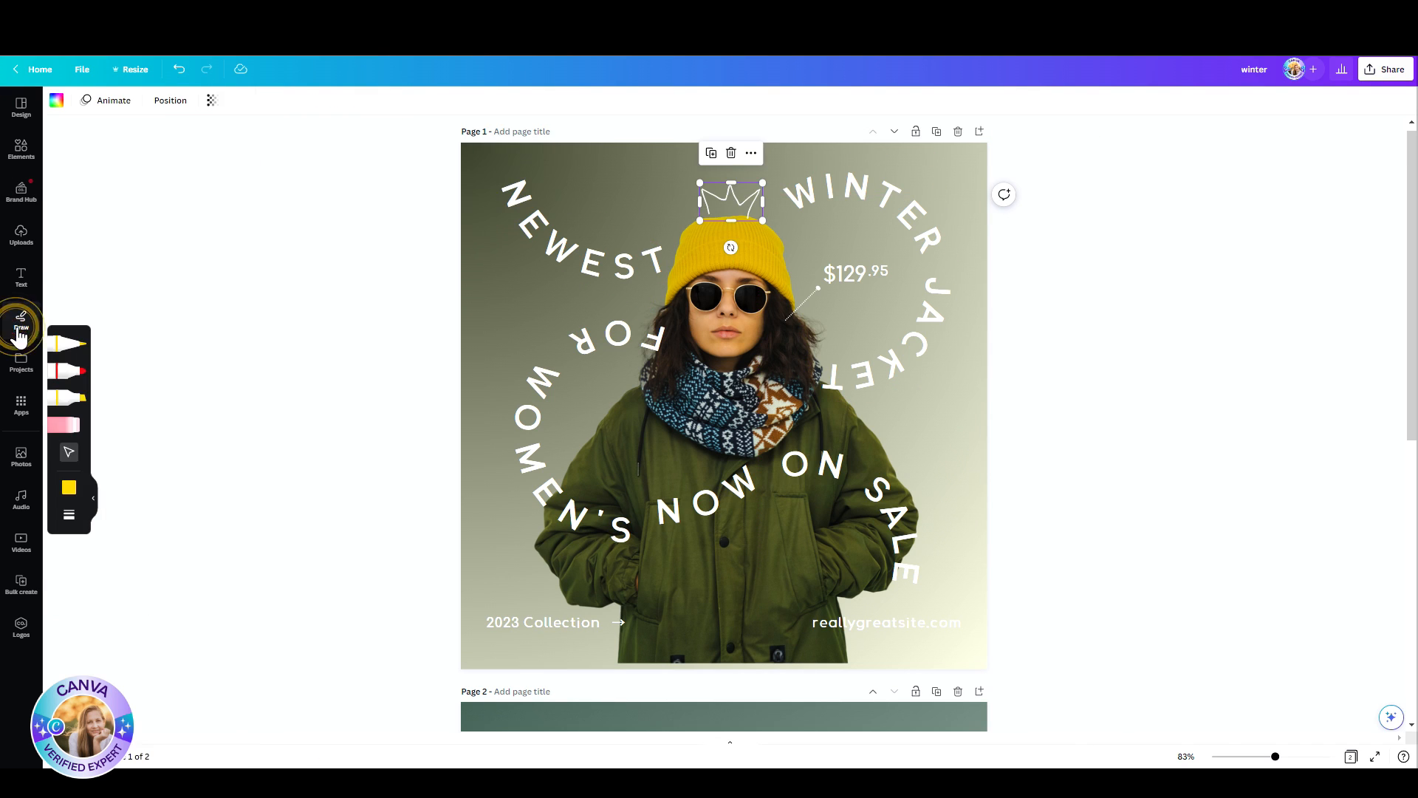
pyautogui.click(65, 371)
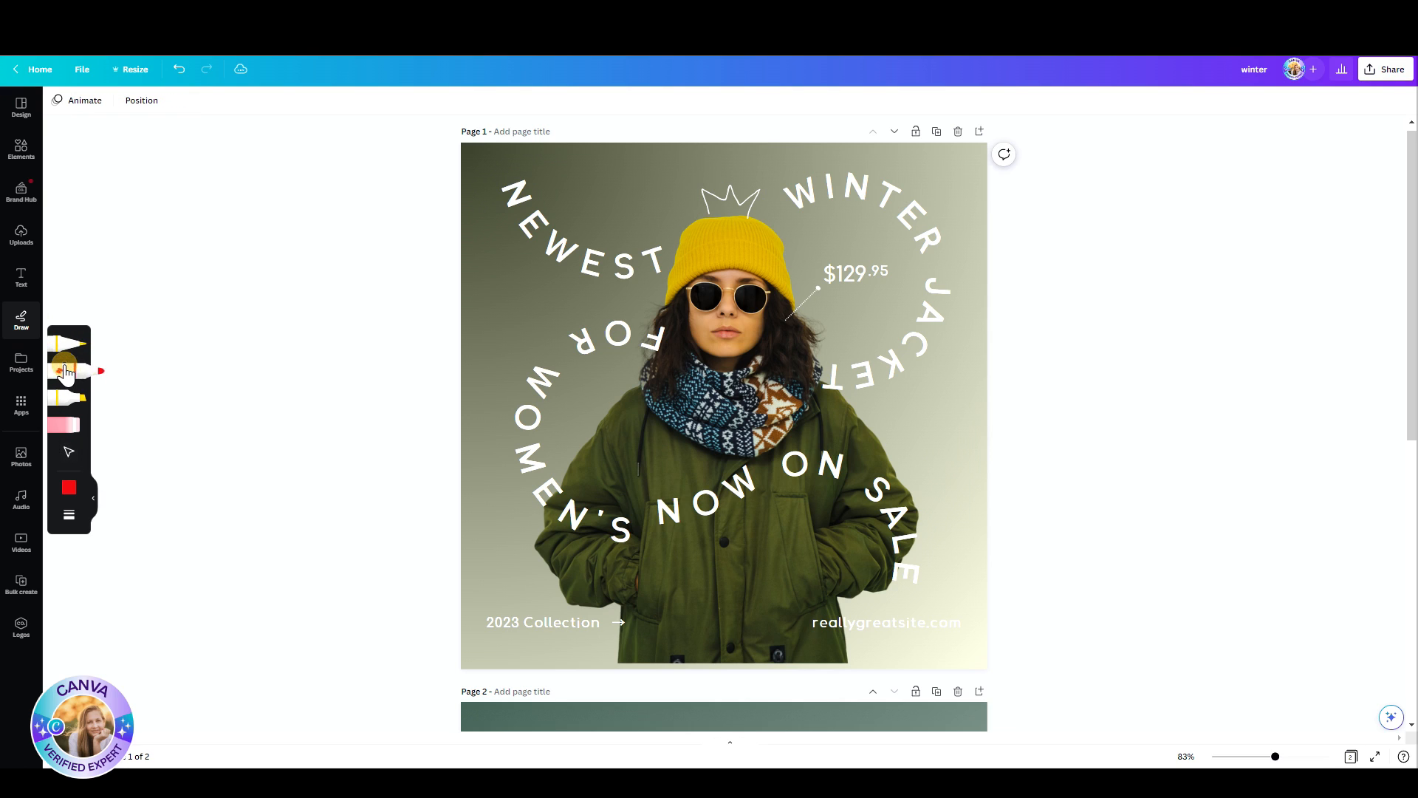
pyautogui.moveTo(548, 327)
pyautogui.mouseDown()
pyautogui.moveTo(576, 302)
pyautogui.moveTo(645, 300)
pyautogui.mouseUp()
pyautogui.moveTo(807, 319)
pyautogui.mouseDown()
pyautogui.moveTo(864, 331)
pyautogui.moveTo(899, 298)
pyautogui.mouseUp()
pyautogui.moveTo(868, 406)
pyautogui.mouseDown()
pyautogui.moveTo(955, 493)
pyautogui.moveTo(951, 546)
pyautogui.mouseUp()
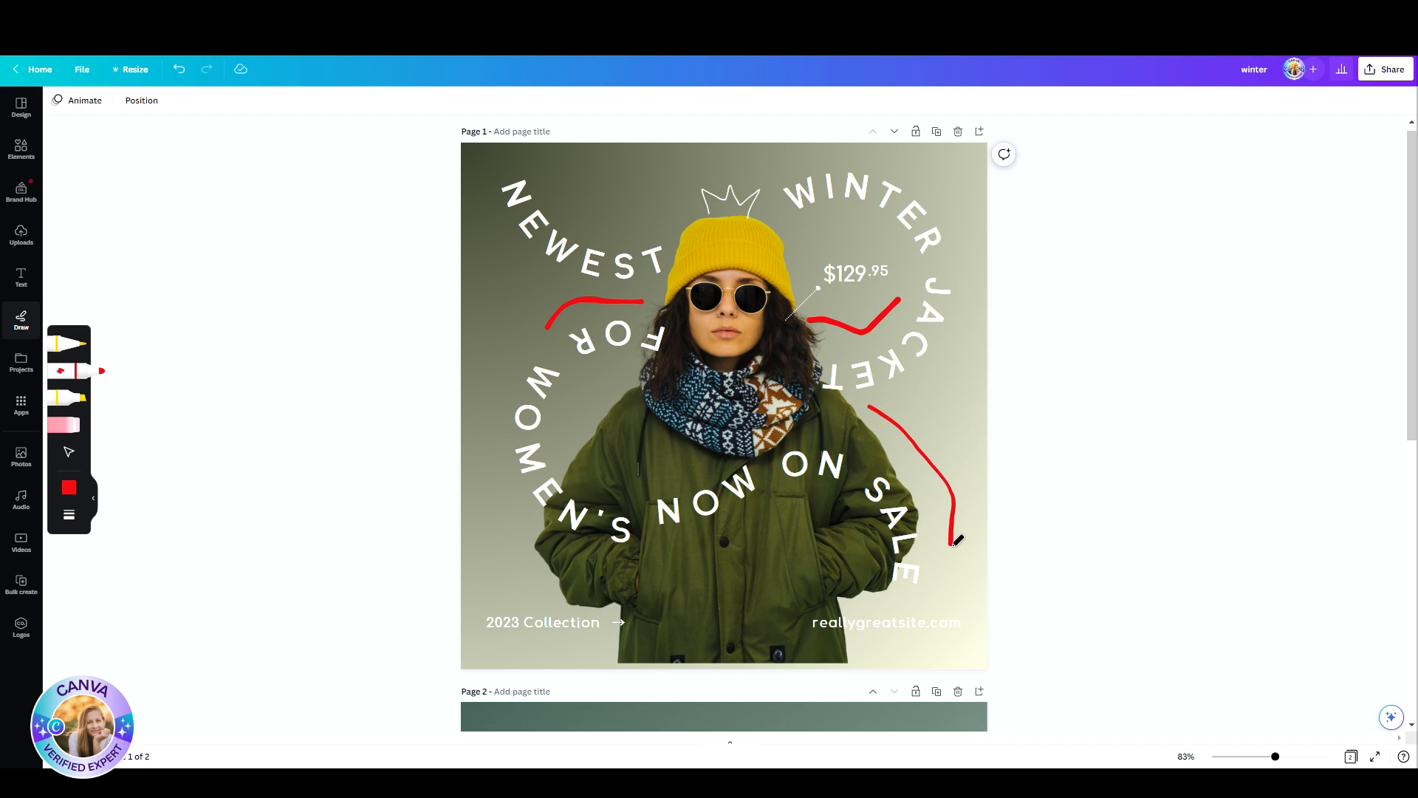
pyautogui.moveTo(501, 440); pyautogui.dragTo(548, 604)
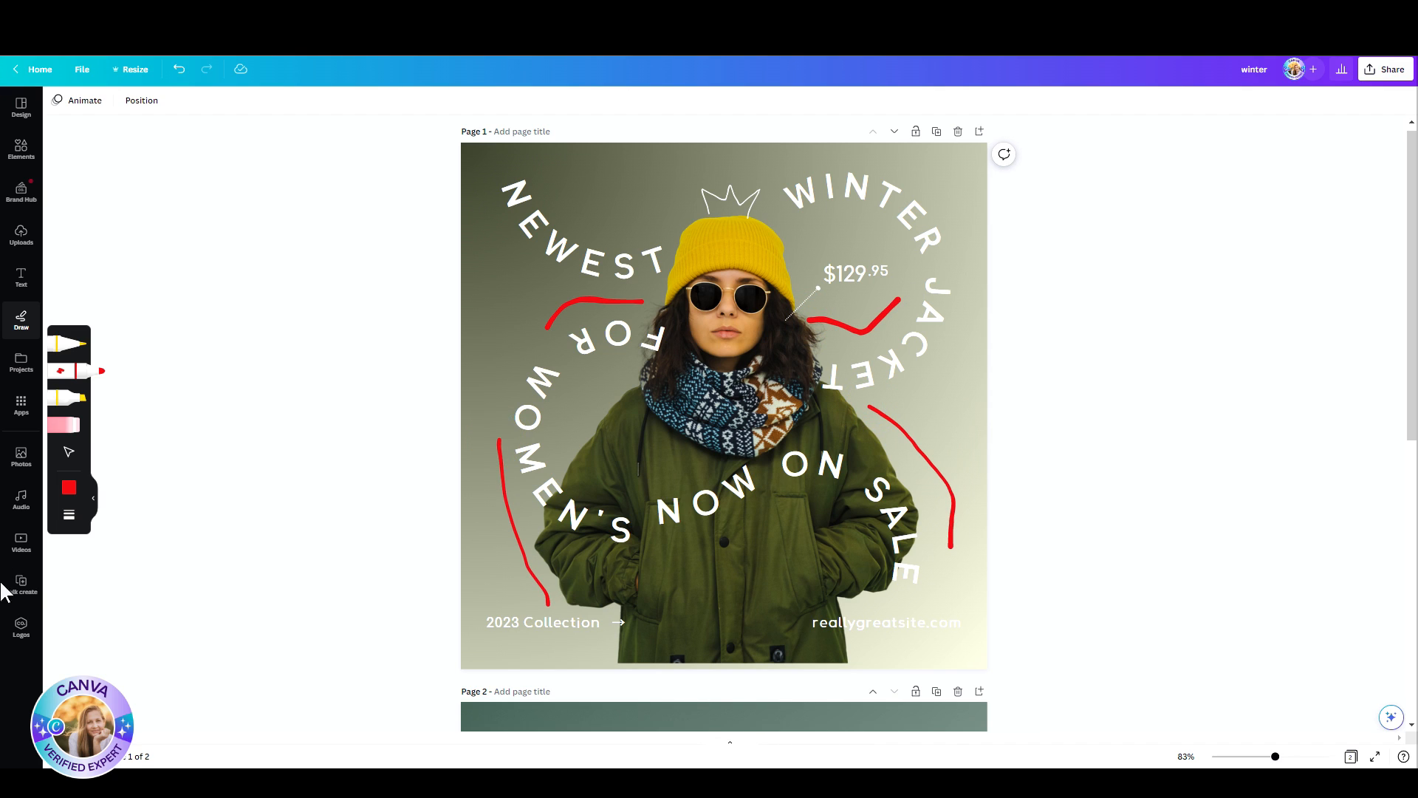
# Step: Erase the red strokes above FOR, beside WOMEN'S and below the price
pyautogui.click(59, 424)
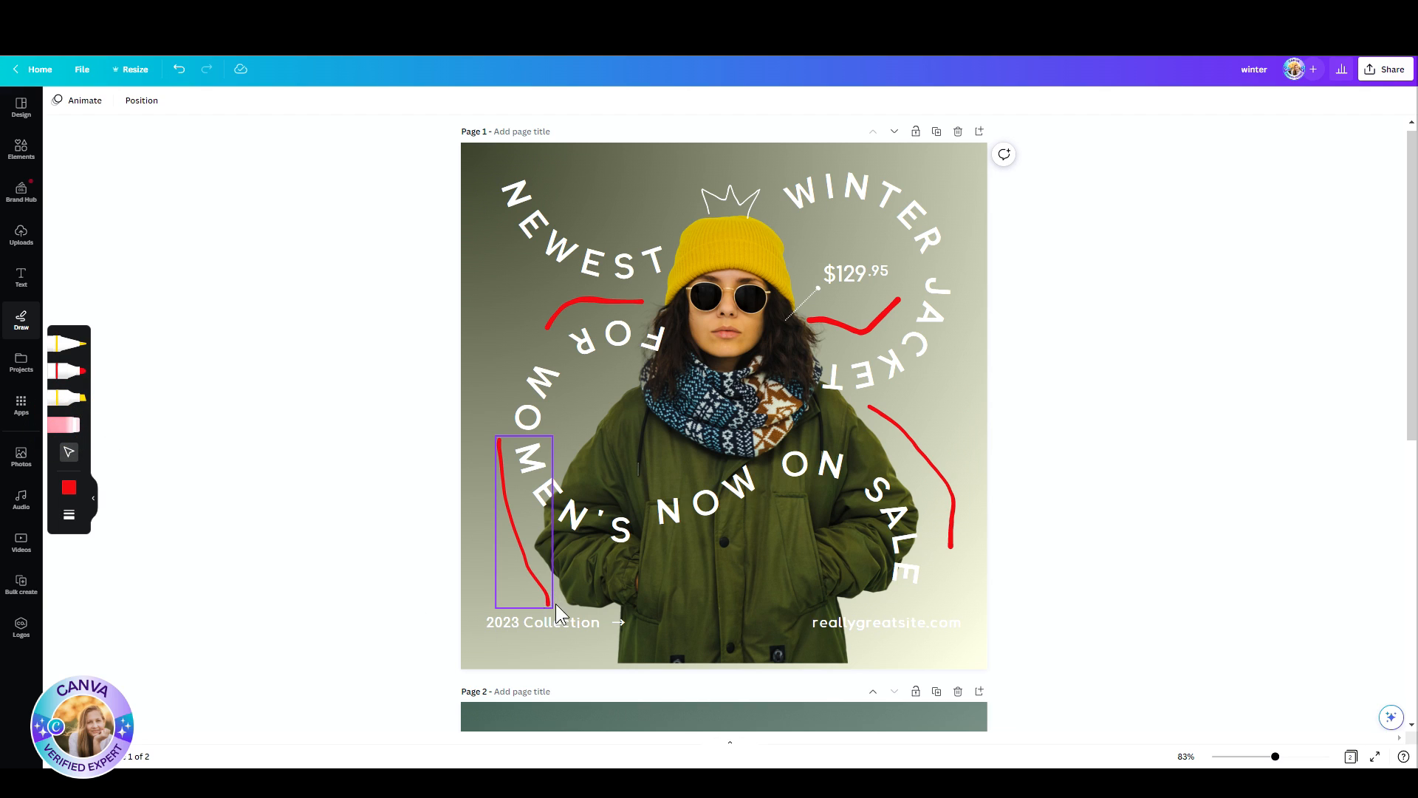
pyautogui.click(72, 422)
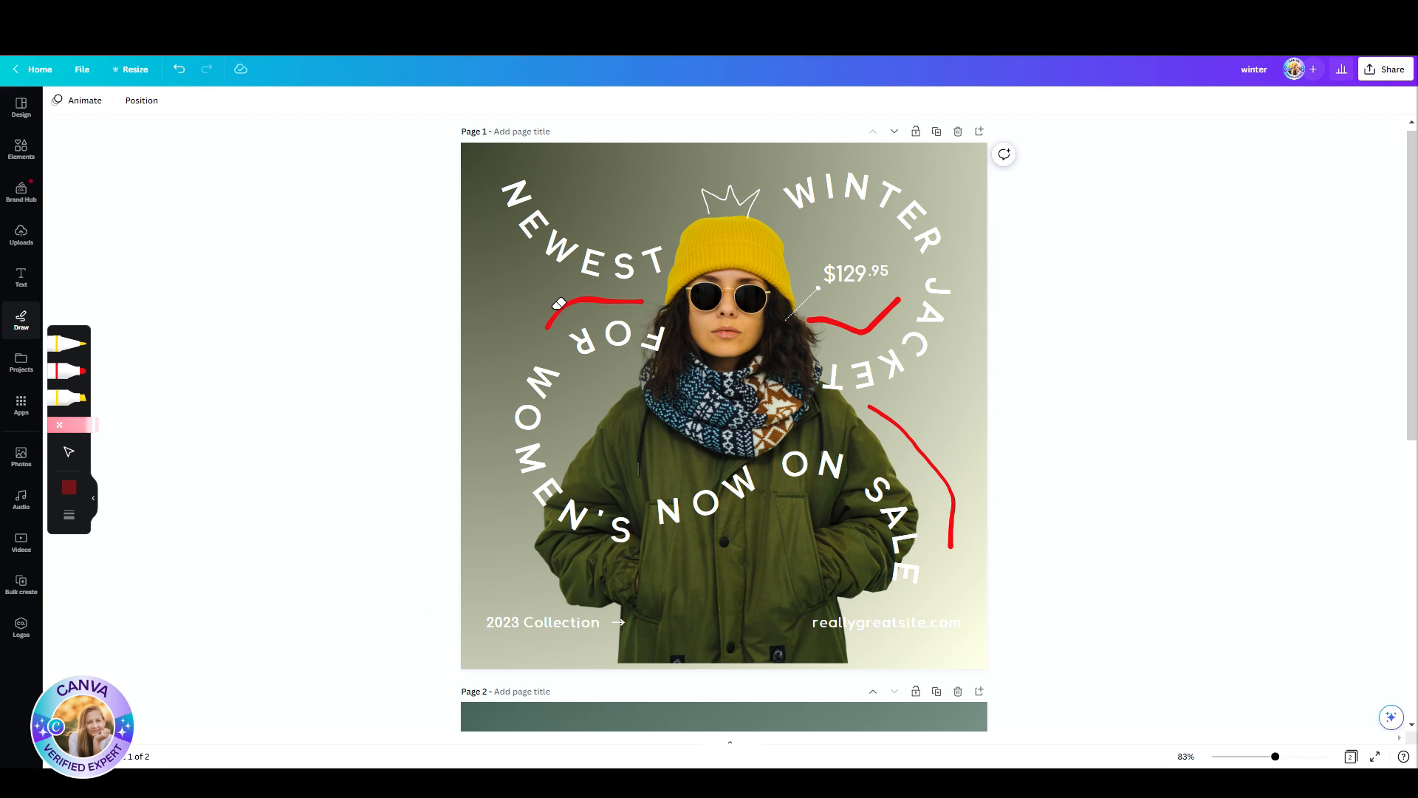
pyautogui.click(559, 302)
pyautogui.click(881, 317)
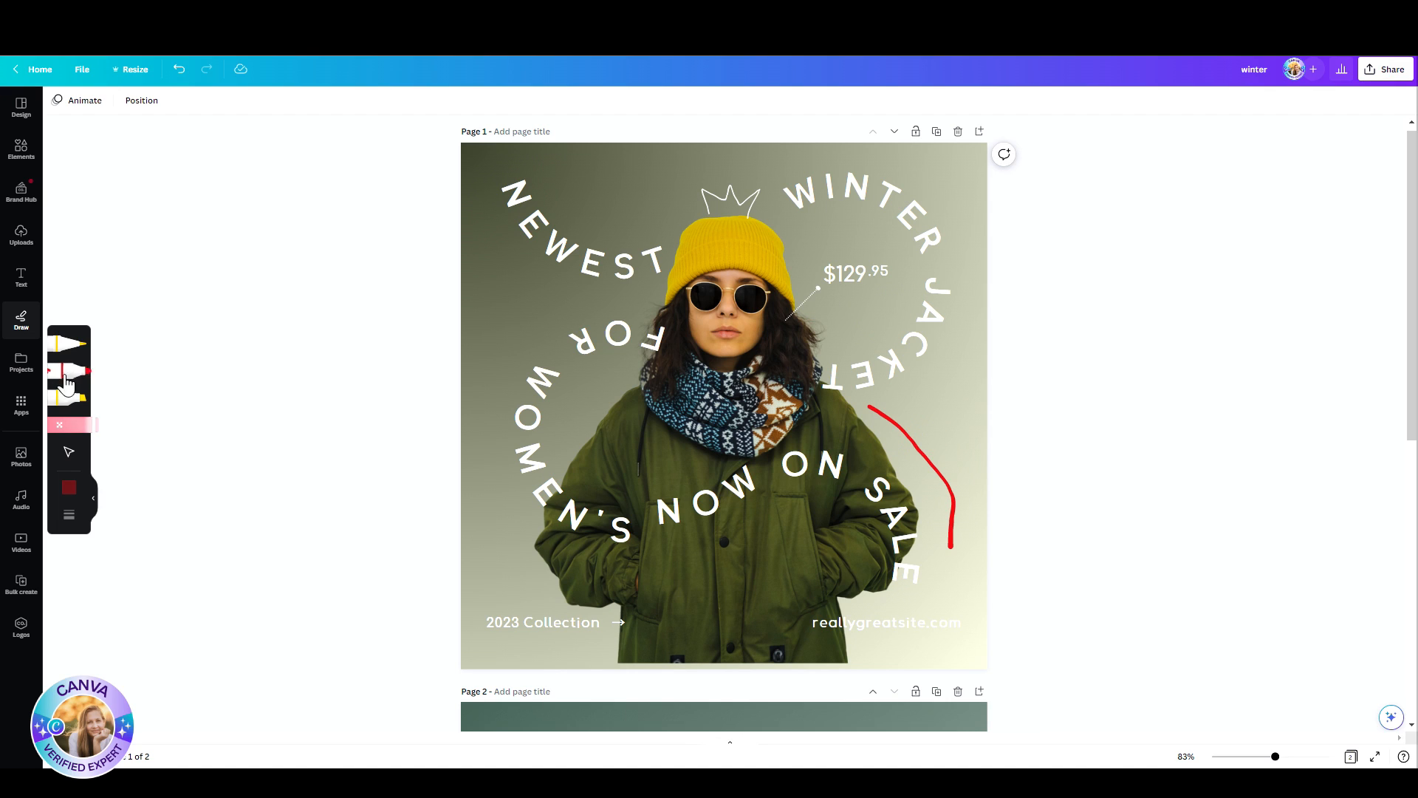
# Step: Mark the $129.95 price with the yellow highlighter and move the highlight layer directly beneath the price text layers
pyautogui.click(71, 397)
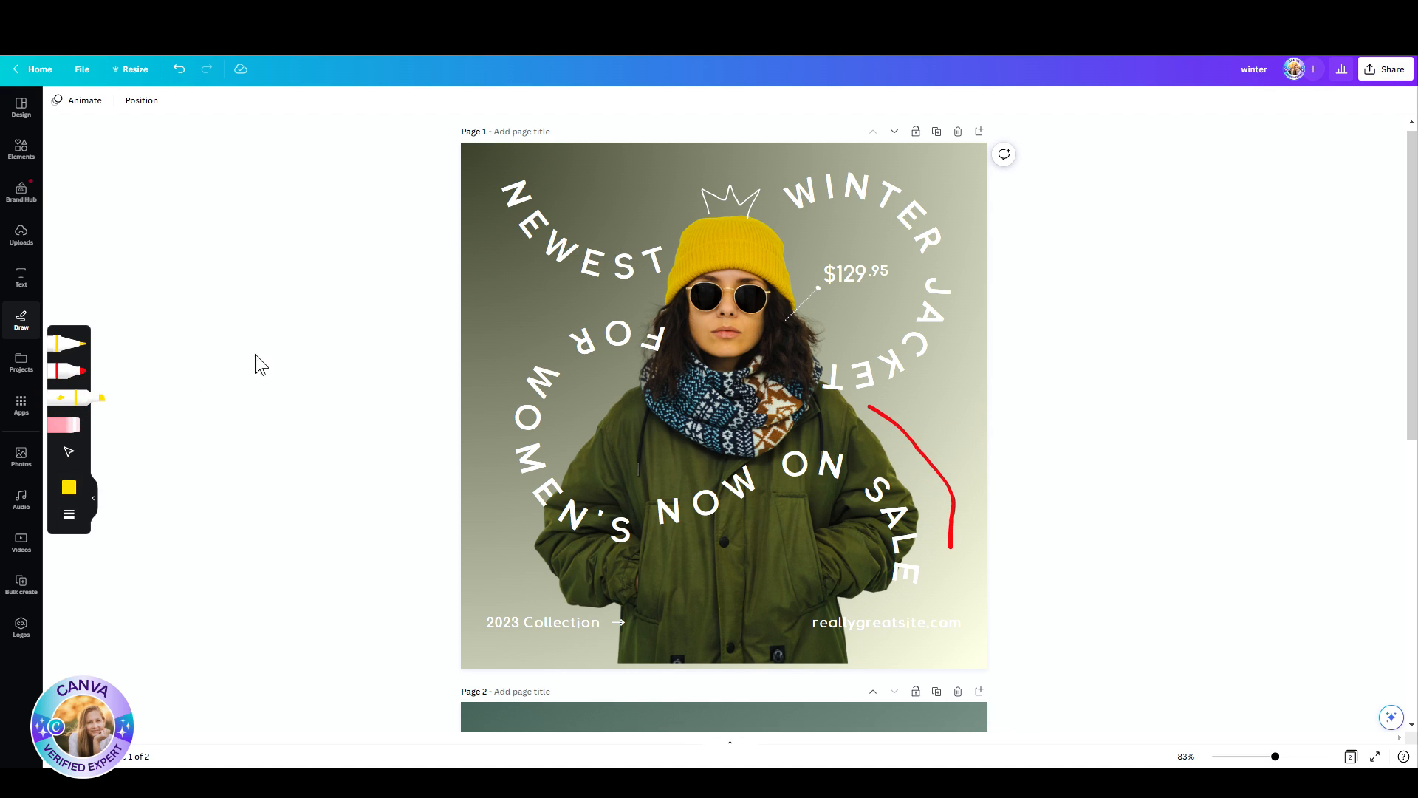
pyautogui.moveTo(833, 269); pyautogui.dragTo(886, 267)
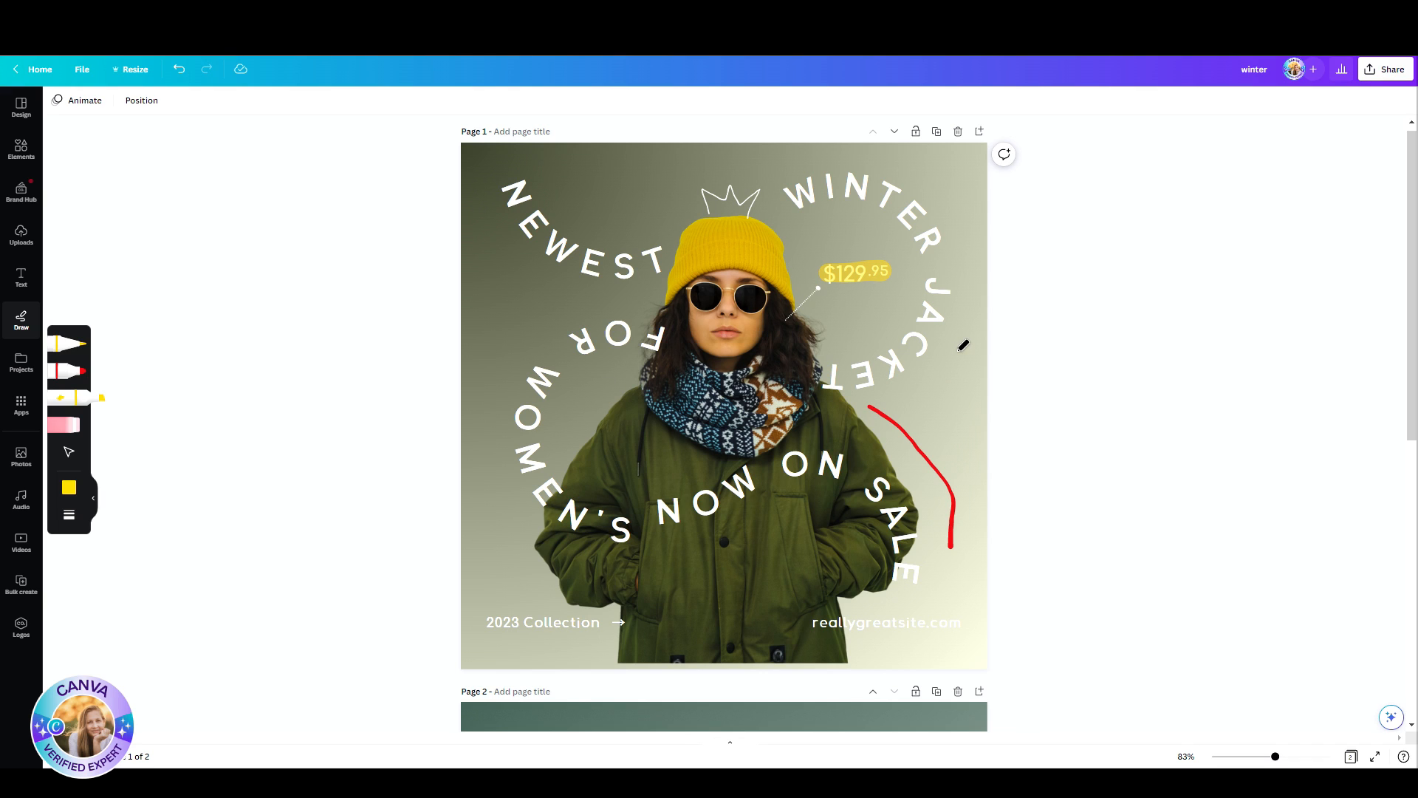
pyautogui.click(131, 111)
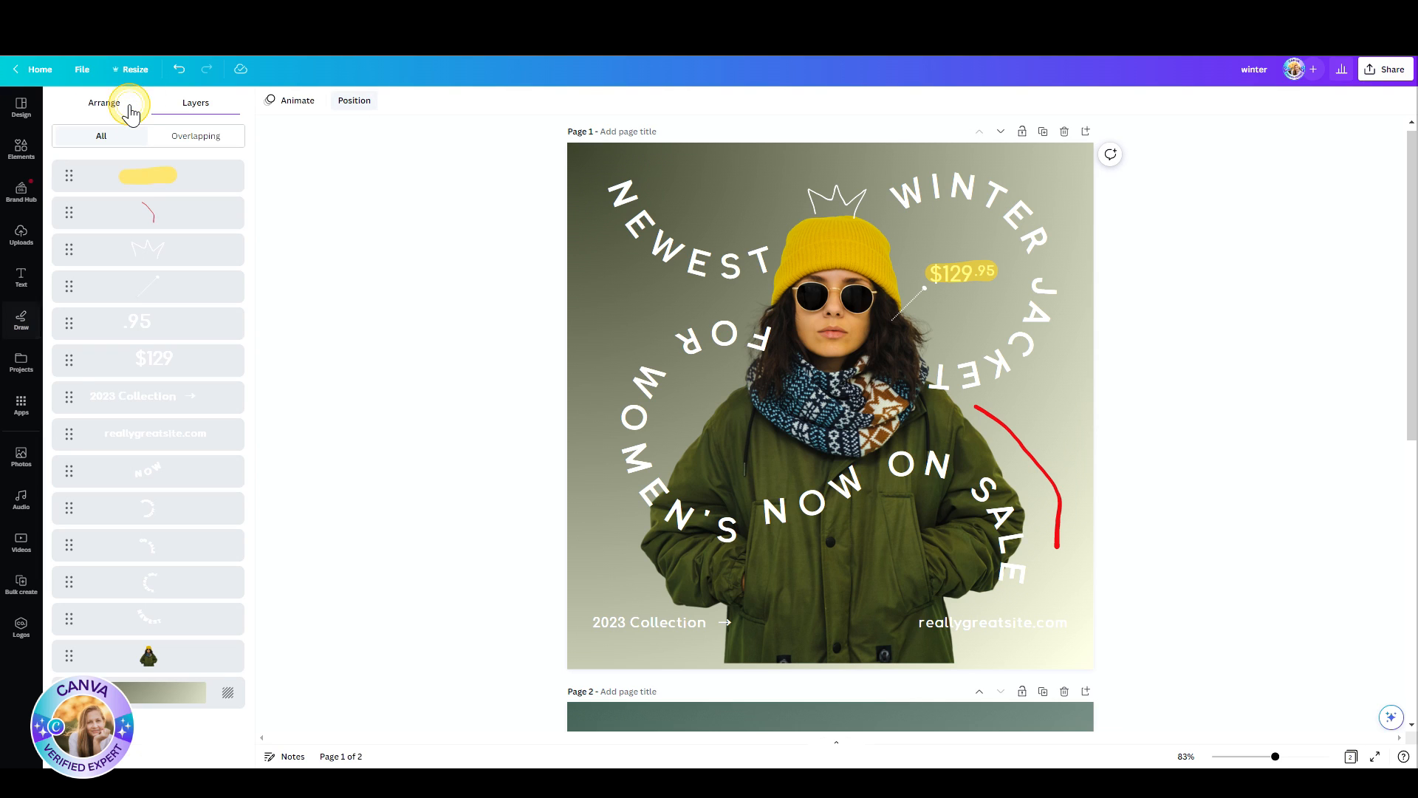
pyautogui.click(171, 182)
pyautogui.moveTo(168, 203); pyautogui.dragTo(159, 398)
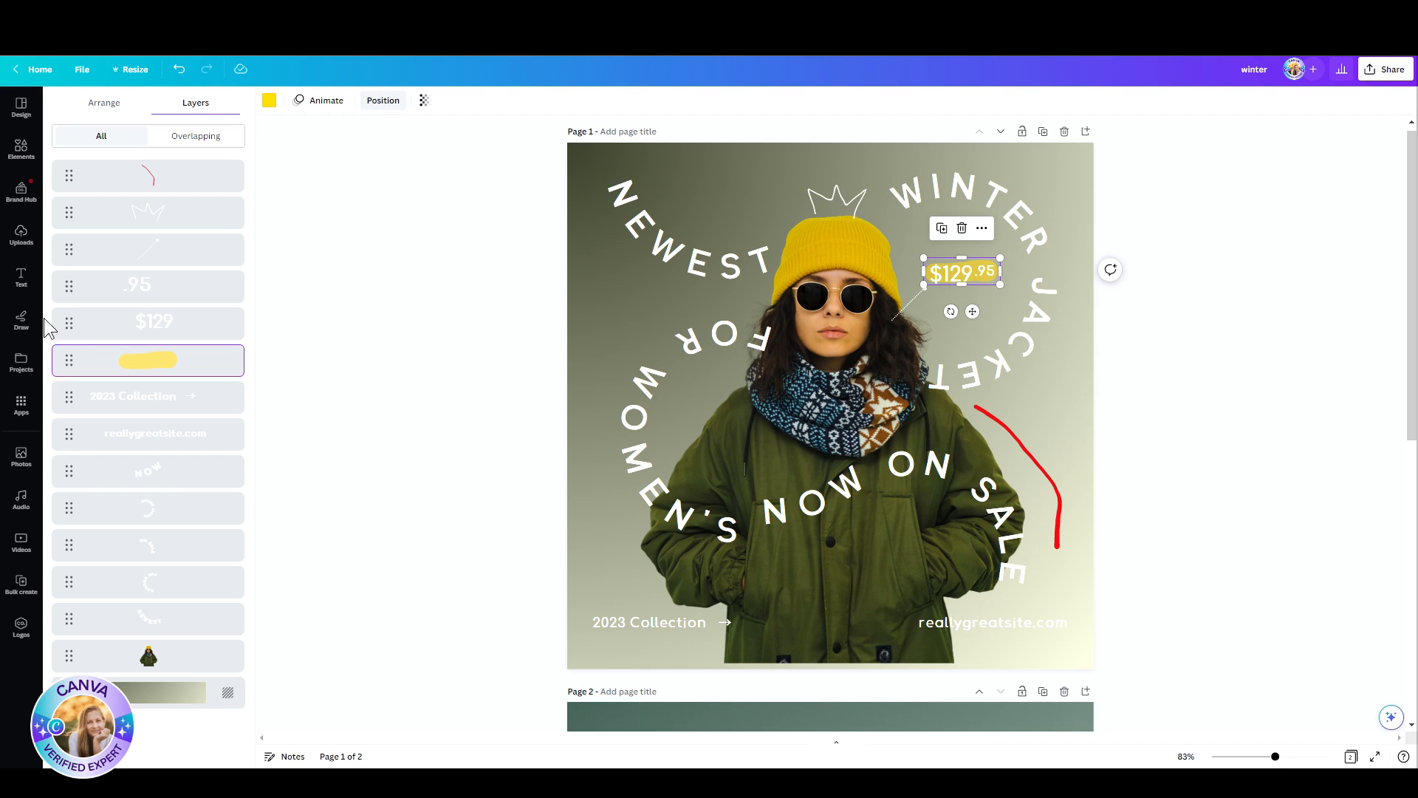
# Step: Open the Text to Image app and add a blank page after page 1
pyautogui.click(22, 325)
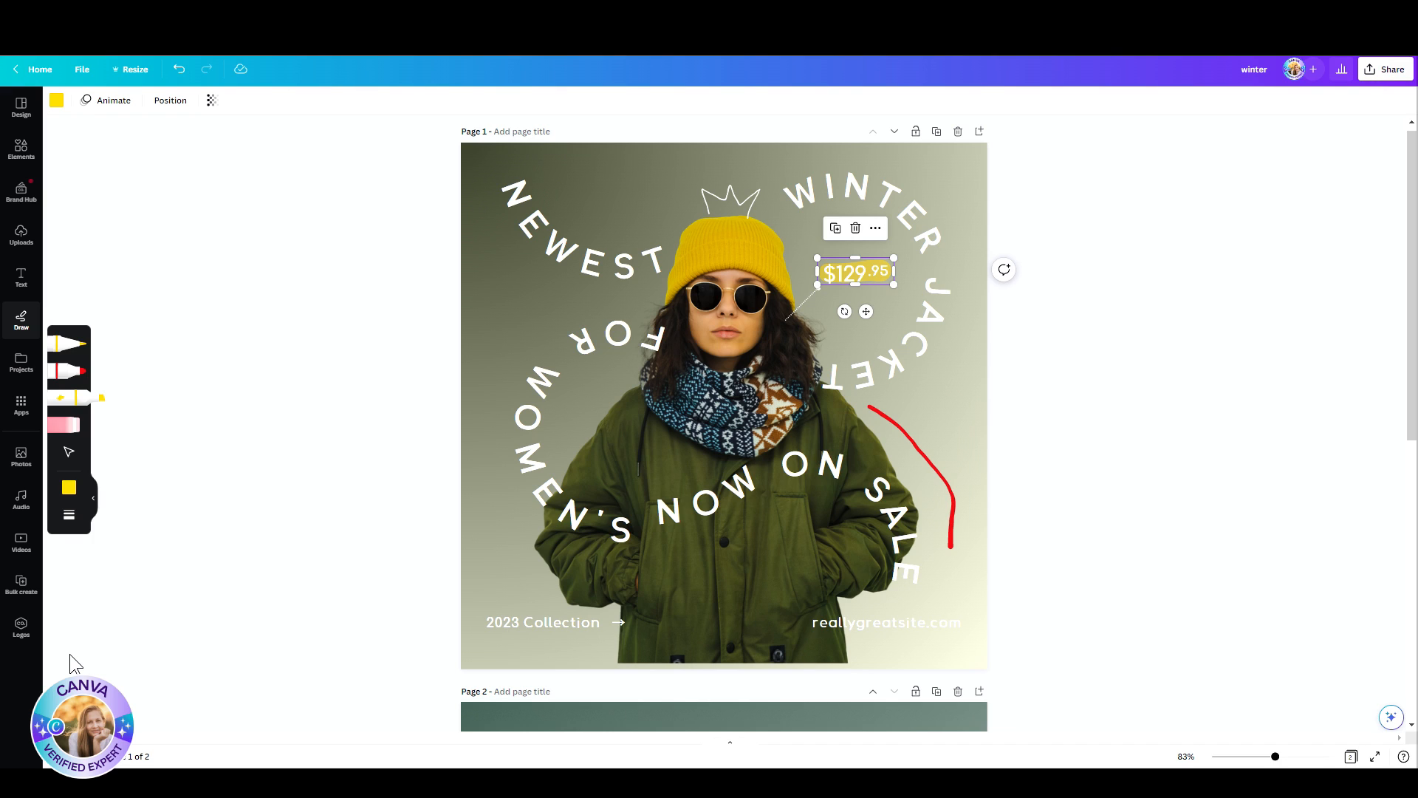
pyautogui.click(19, 408)
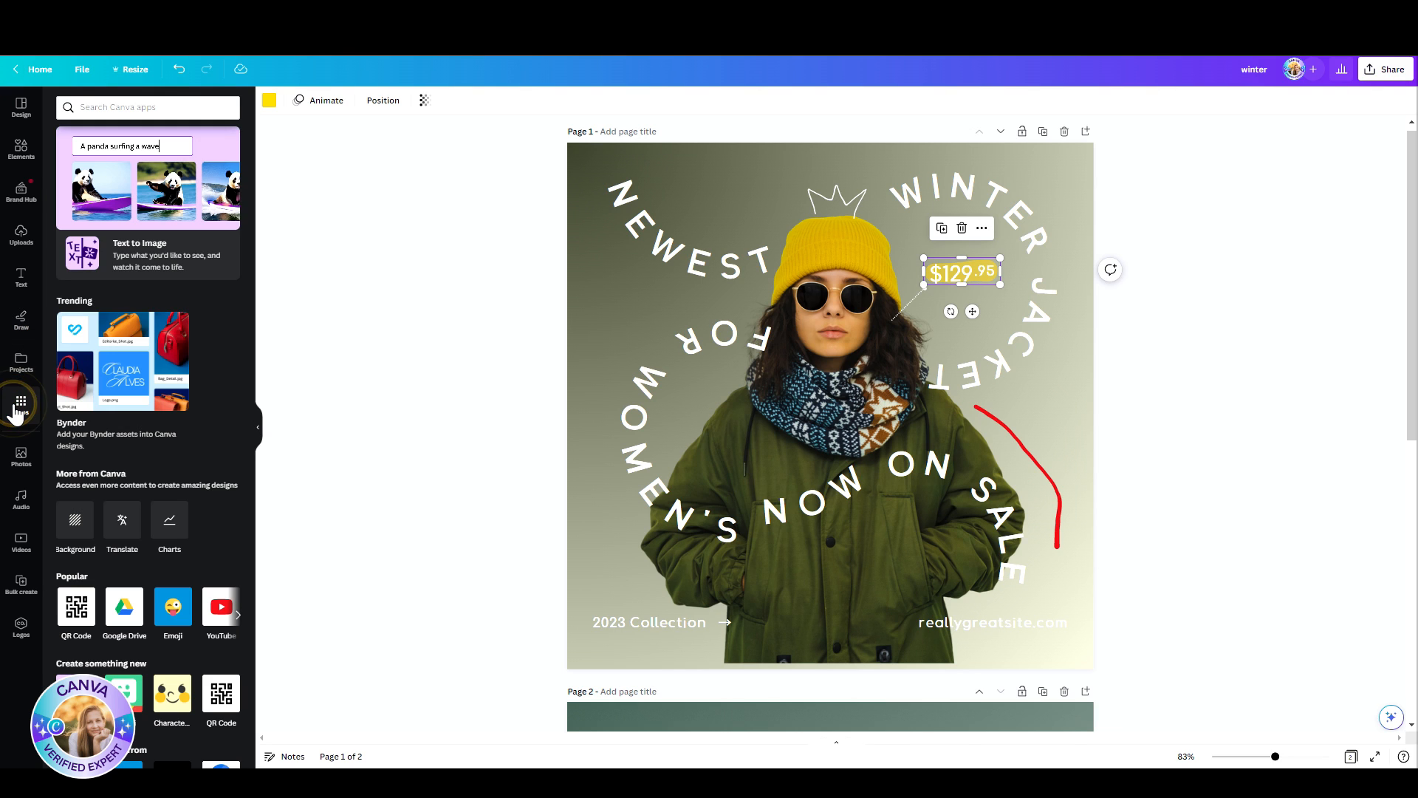
pyautogui.click(141, 177)
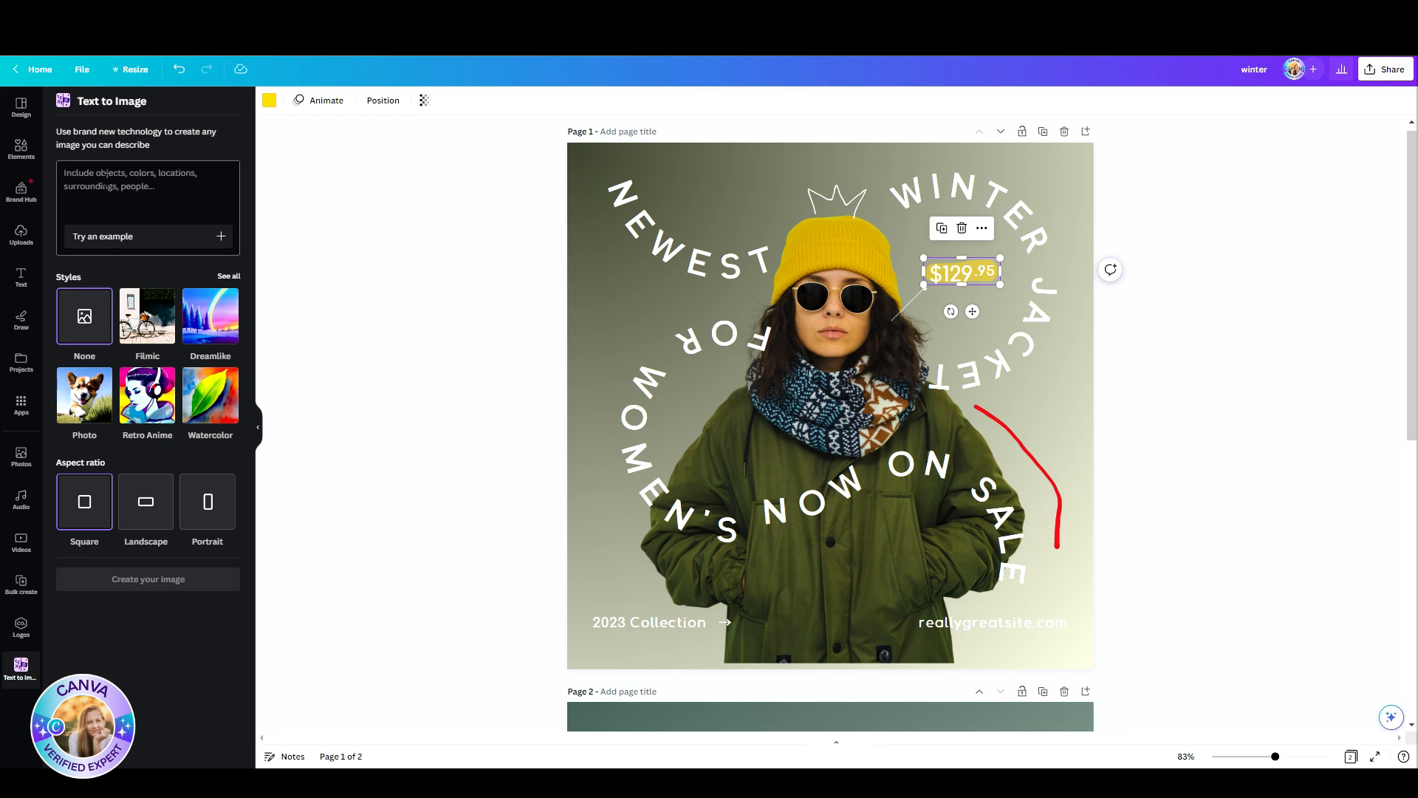
pyautogui.click(1086, 132)
# Step: Generate images from "A magical forest with rabbits" in the Dreamlike style with Square aspect ratio, placing the first result on page 2
pyautogui.click(98, 186)
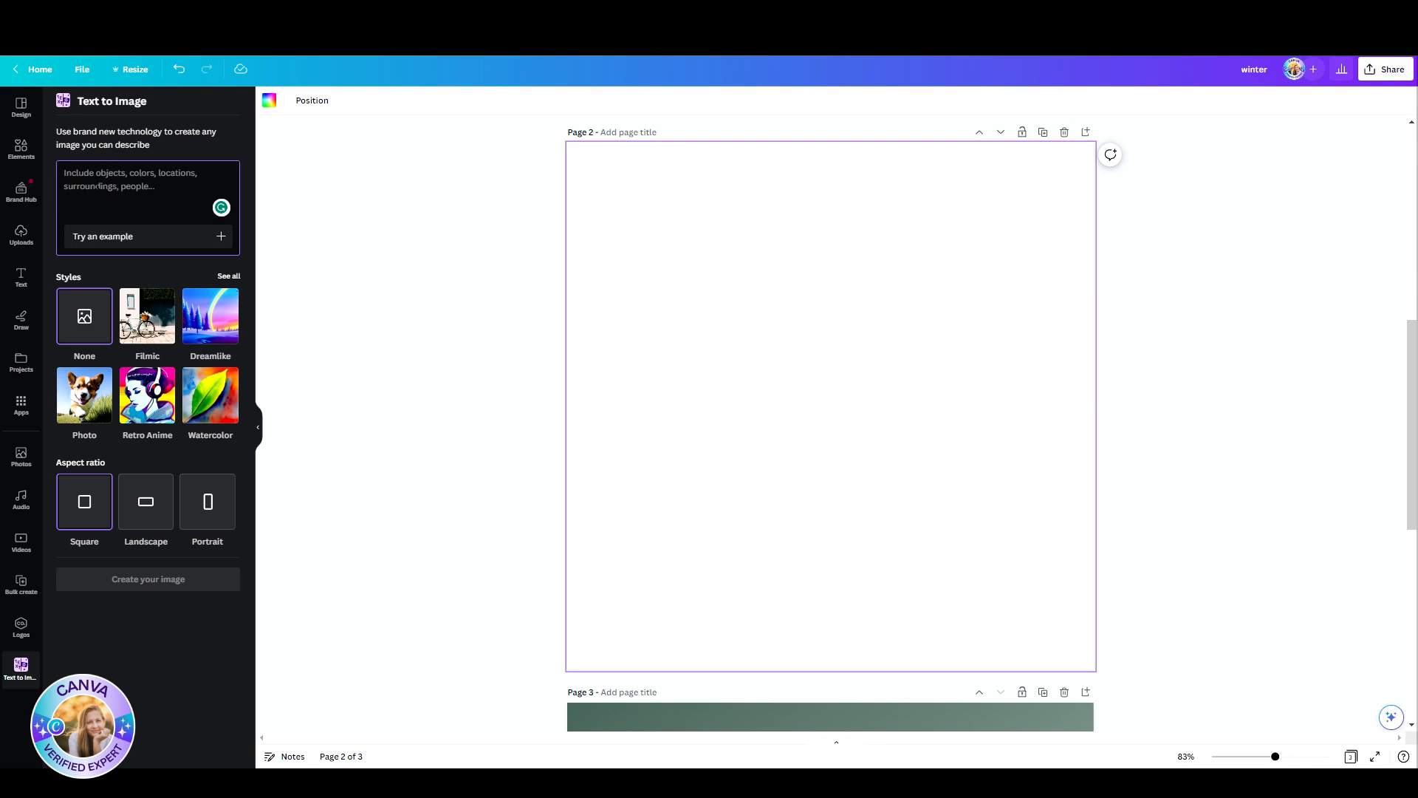
pyautogui.write('A magical forest with')
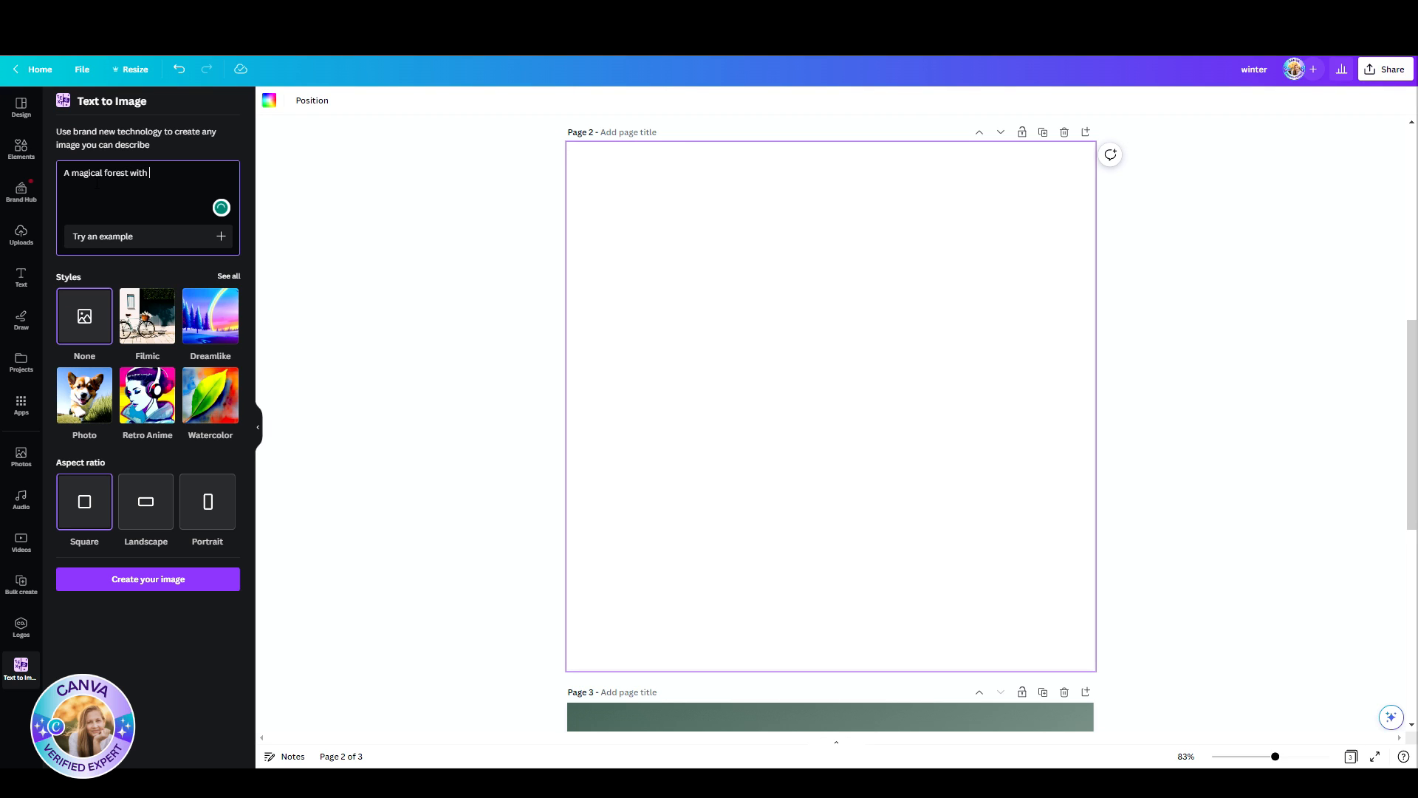
pyautogui.write(' rabbits')
pyautogui.click(230, 277)
pyautogui.click(157, 279)
pyautogui.scroll(-1, 157, 279)
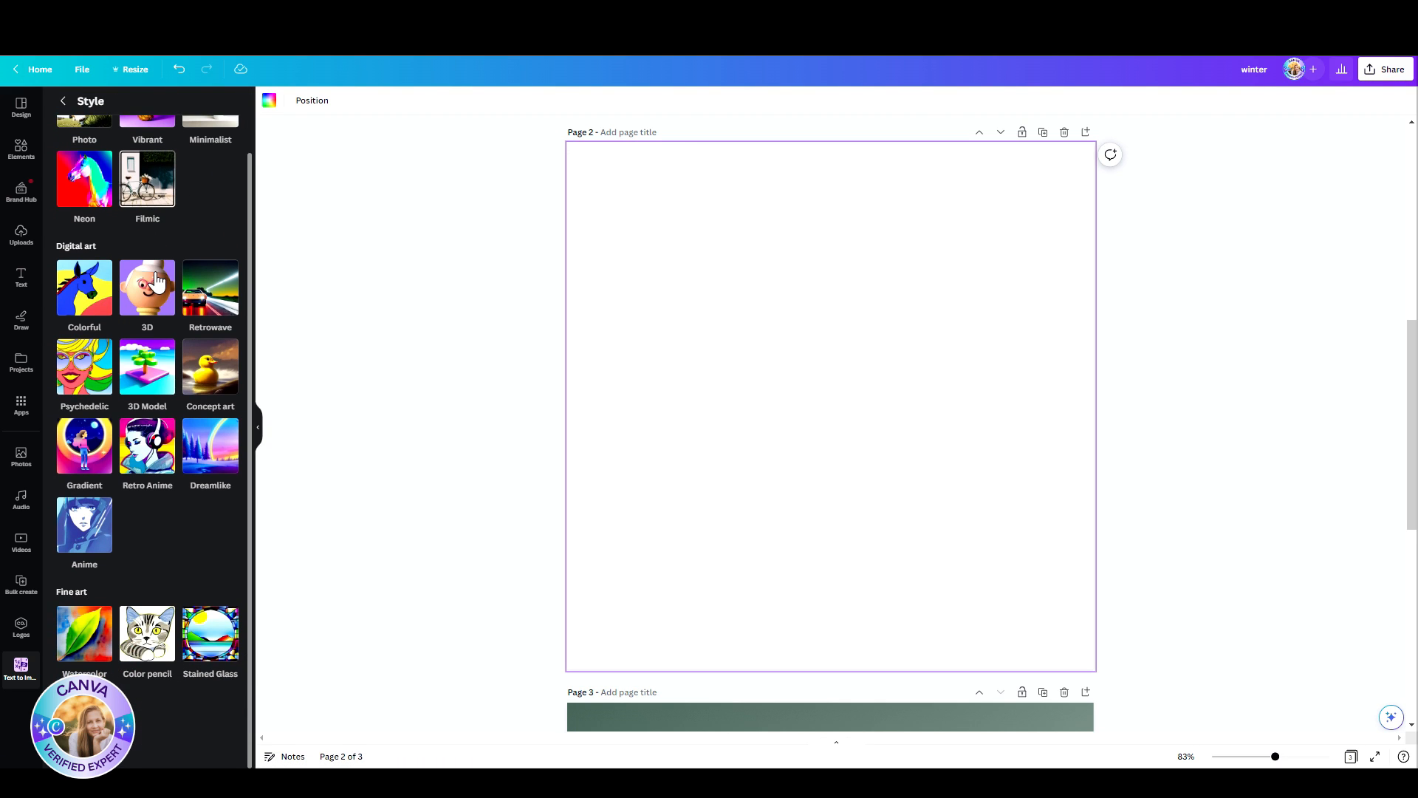
pyautogui.click(171, 360)
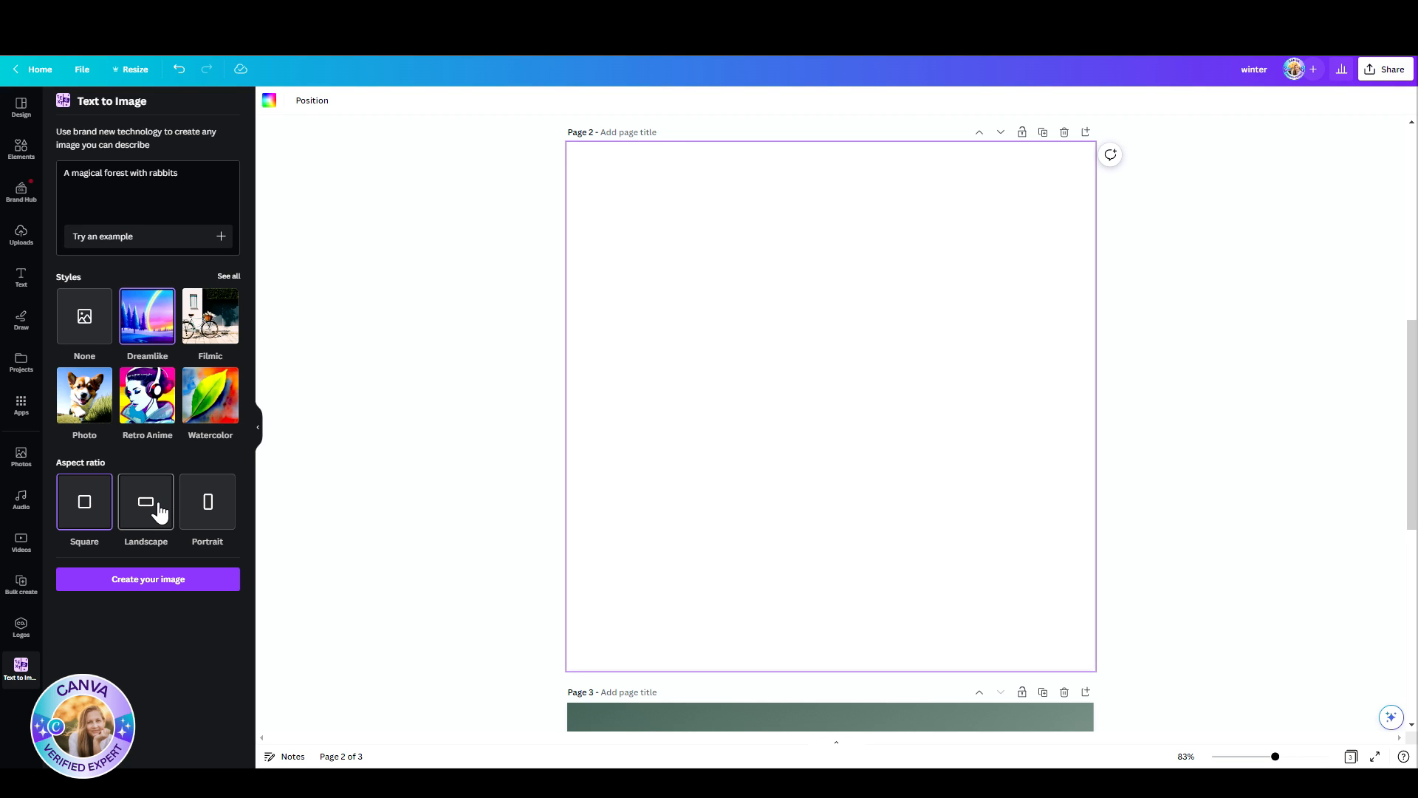
pyautogui.click(74, 510)
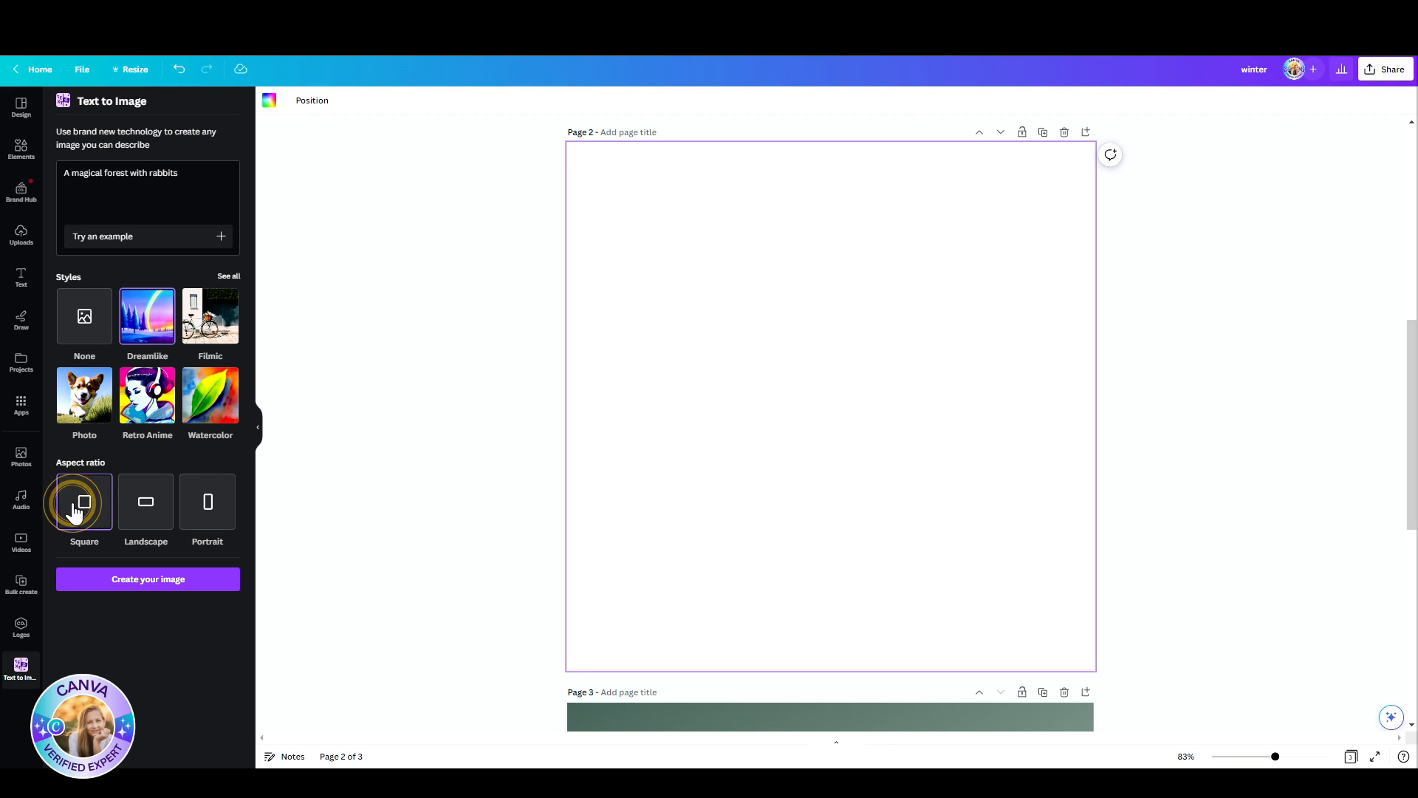
pyautogui.click(128, 580)
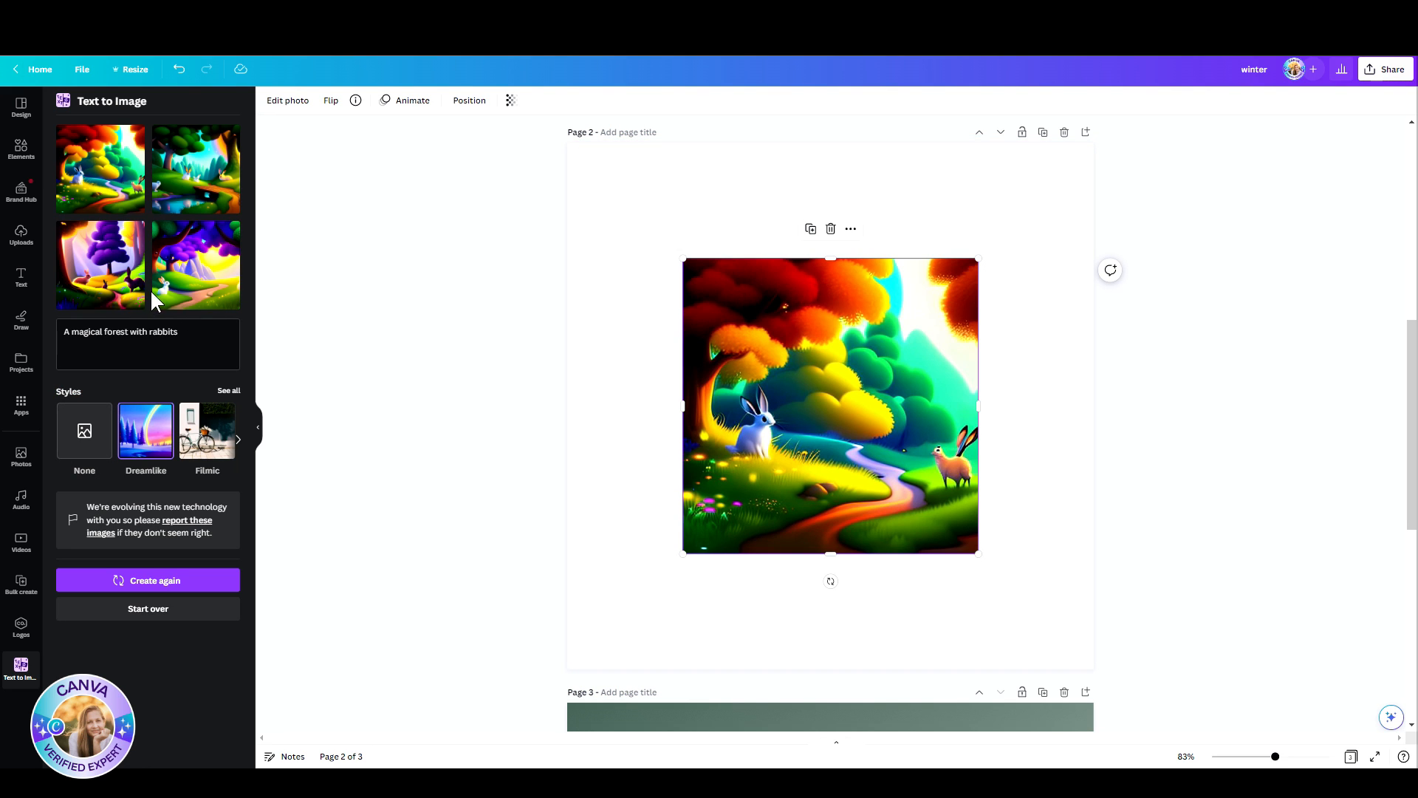
# Step: Generate Photo-style images from the prompt "יער קסום עם חיות בר פרחים ועצים" and set the third result as page 2's background
pyautogui.tripleClick(151, 333)
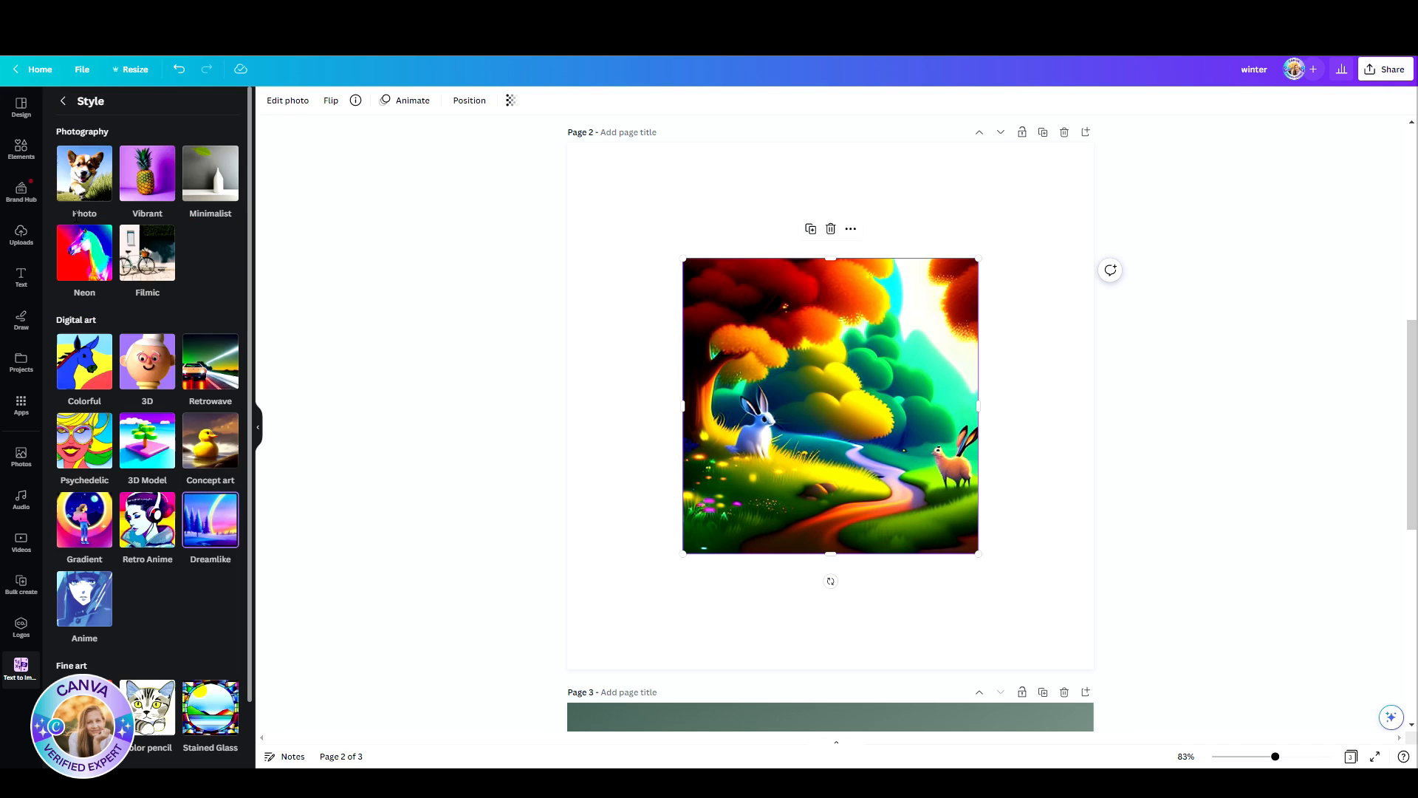
pyautogui.click(87, 164)
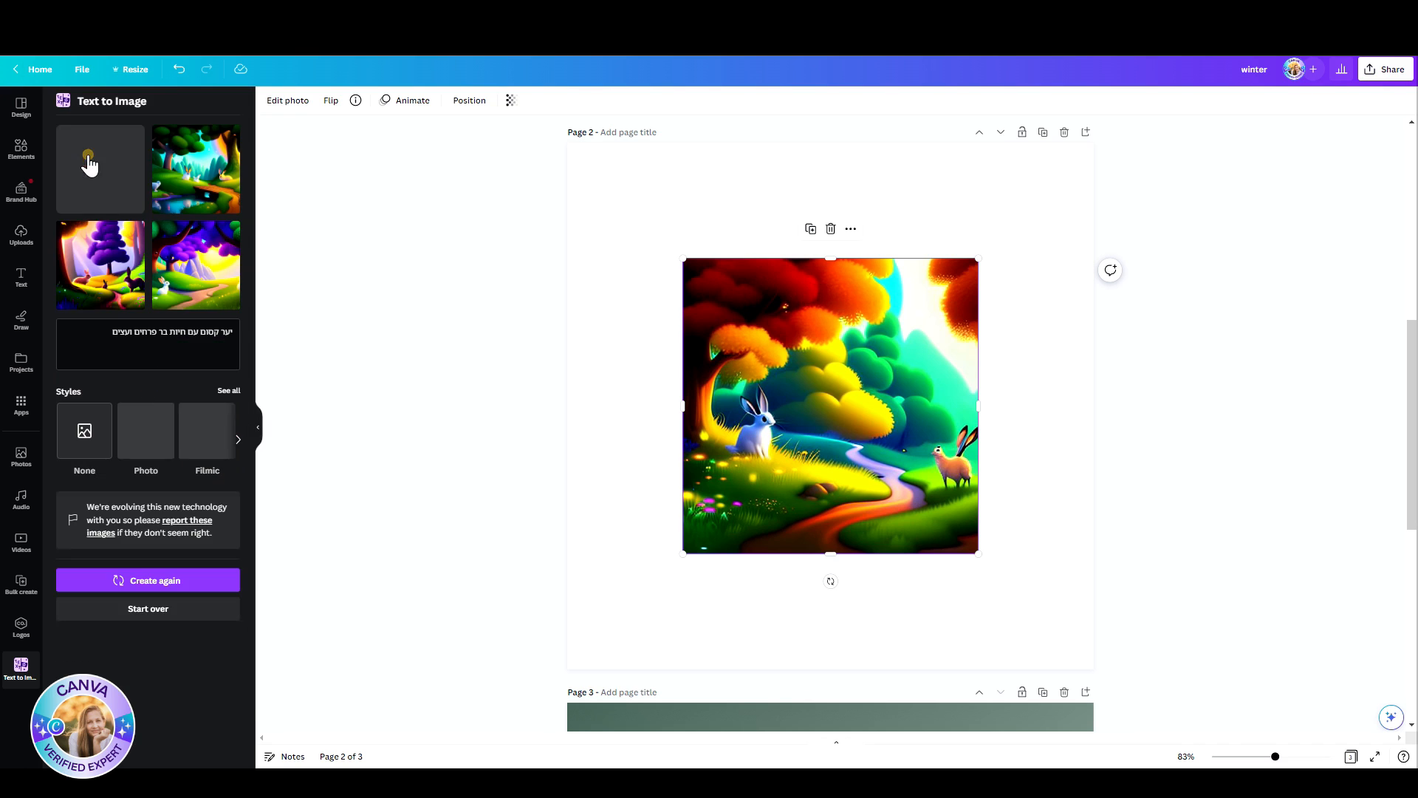
pyautogui.click(184, 582)
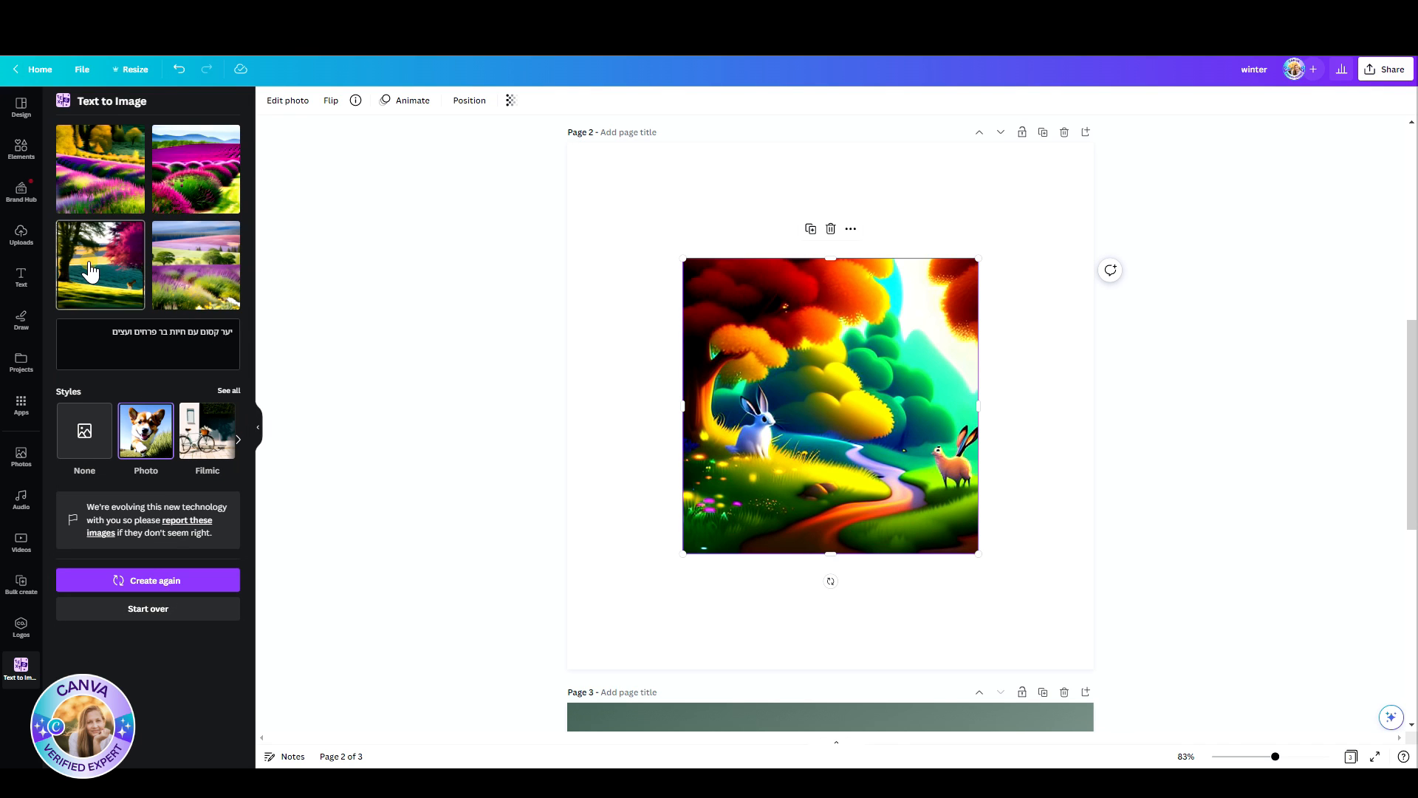
pyautogui.click(89, 266)
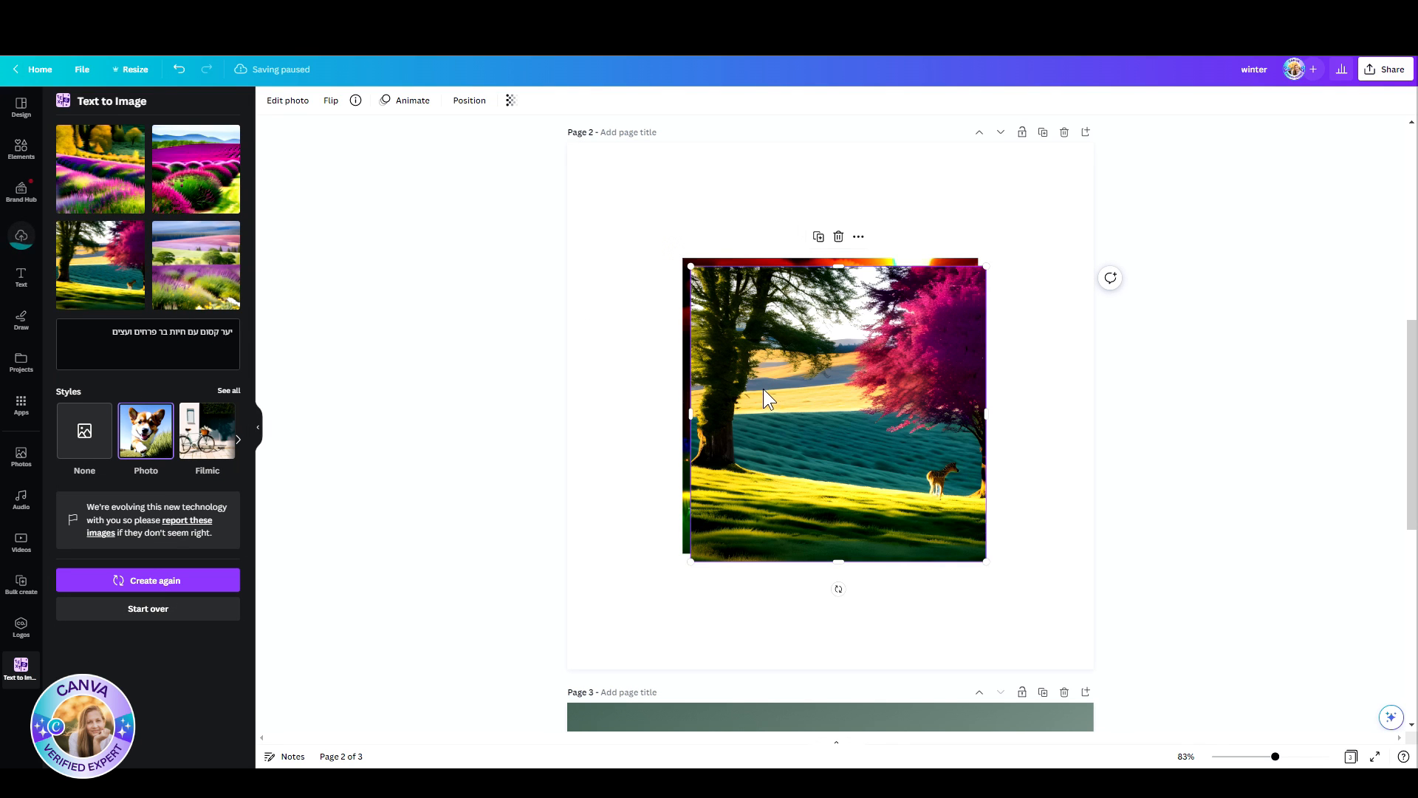
pyautogui.rightClick(752, 364)
pyautogui.click(886, 620)
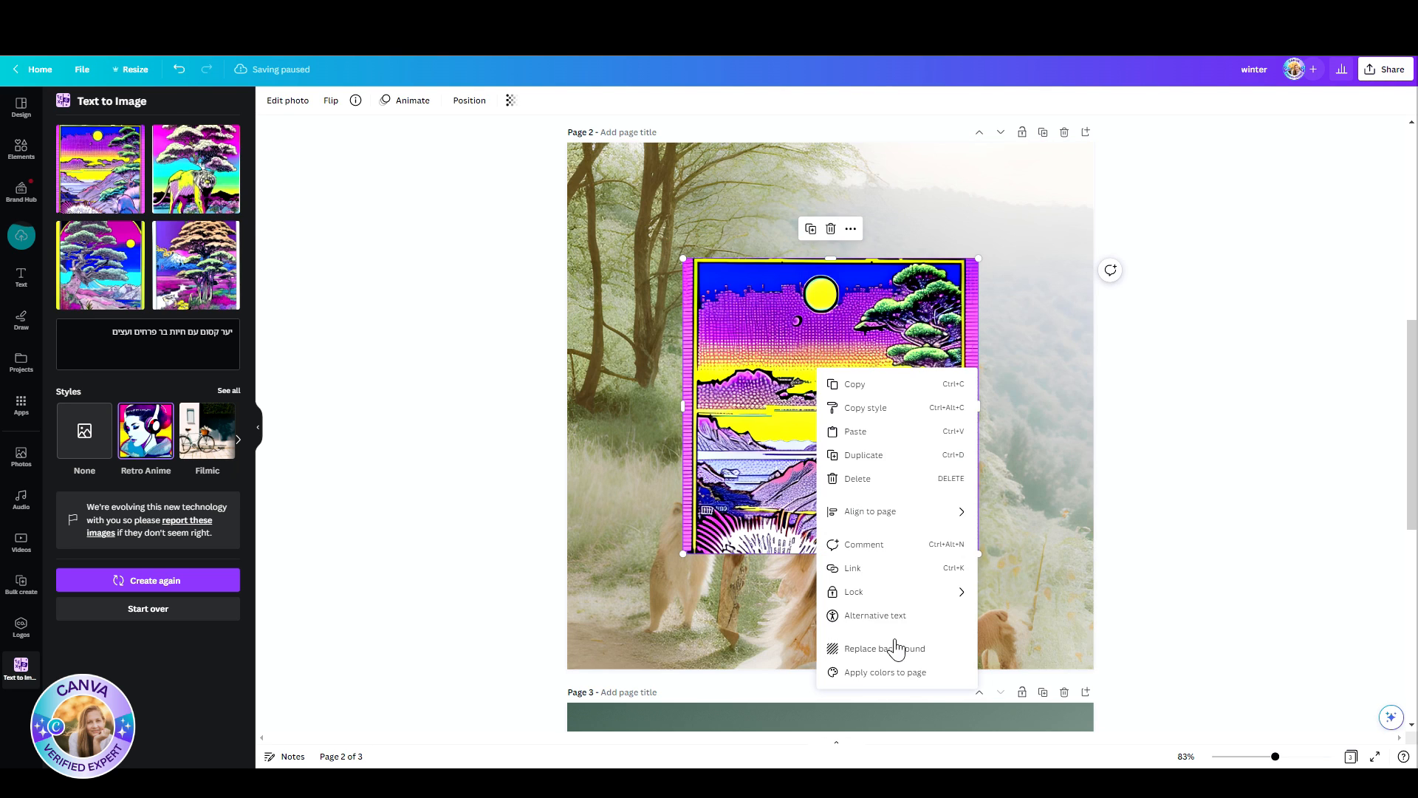
# Step: Replace page 2's background with Retro Anime results from the same prompt, ending with the fourth image
pyautogui.click(896, 643)
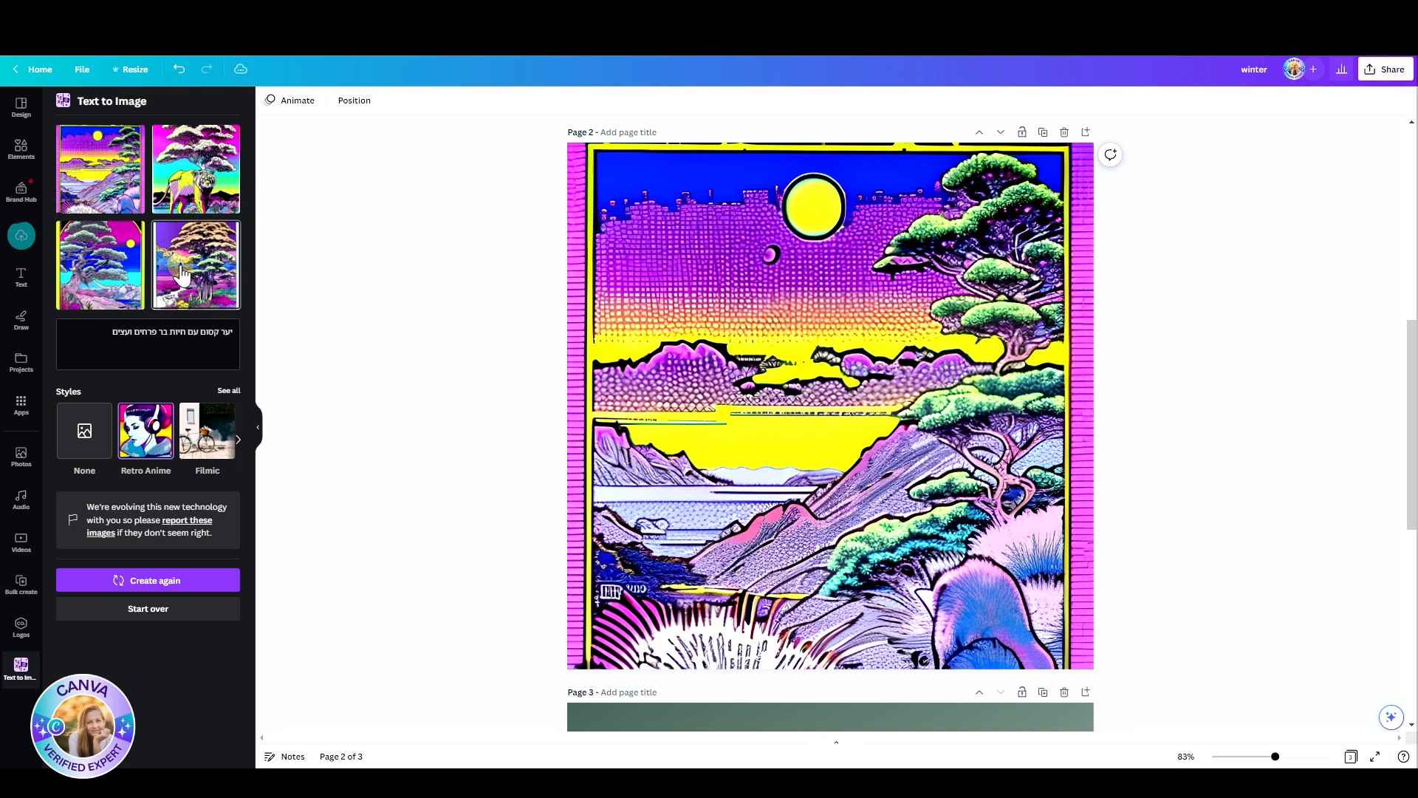
pyautogui.click(92, 308)
pyautogui.rightClick(807, 404)
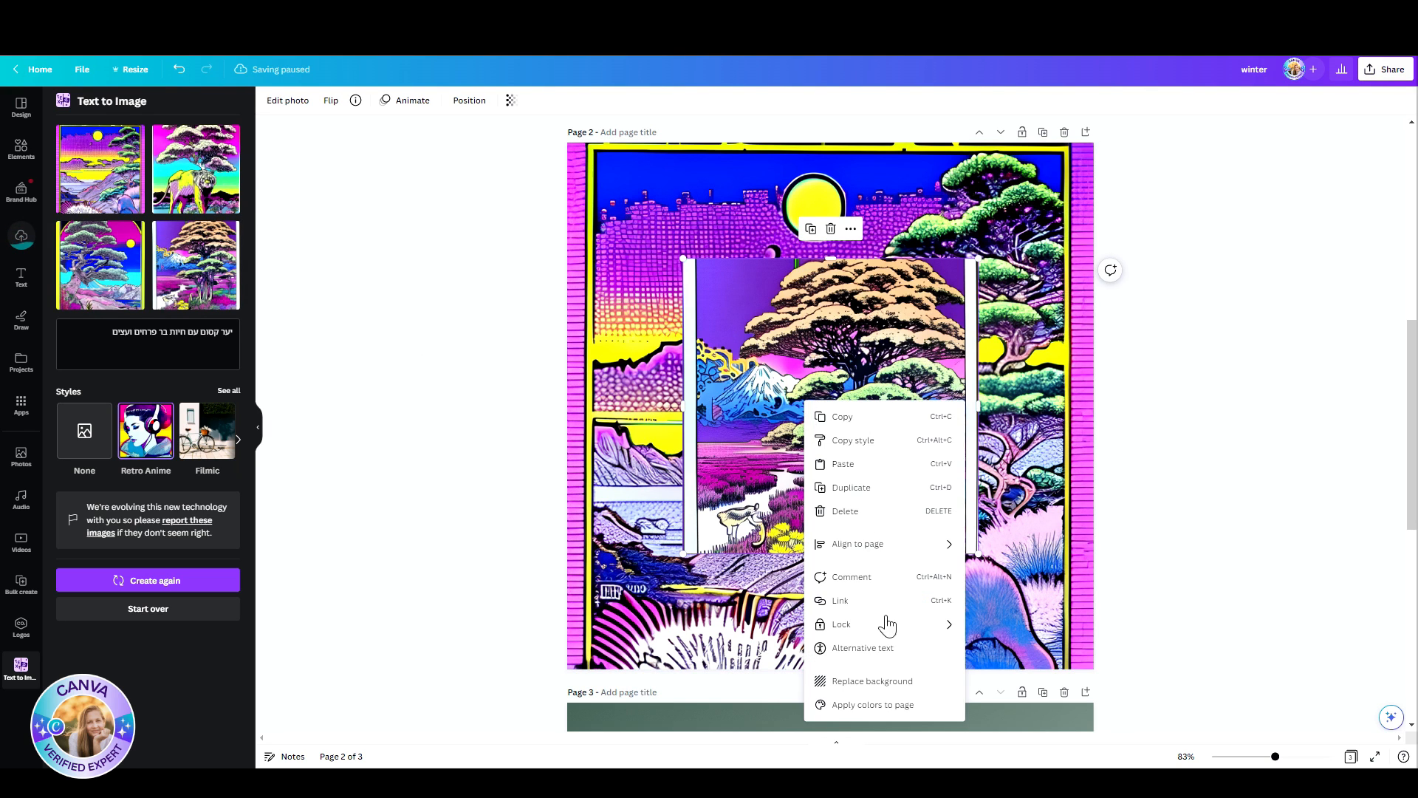
pyautogui.click(864, 681)
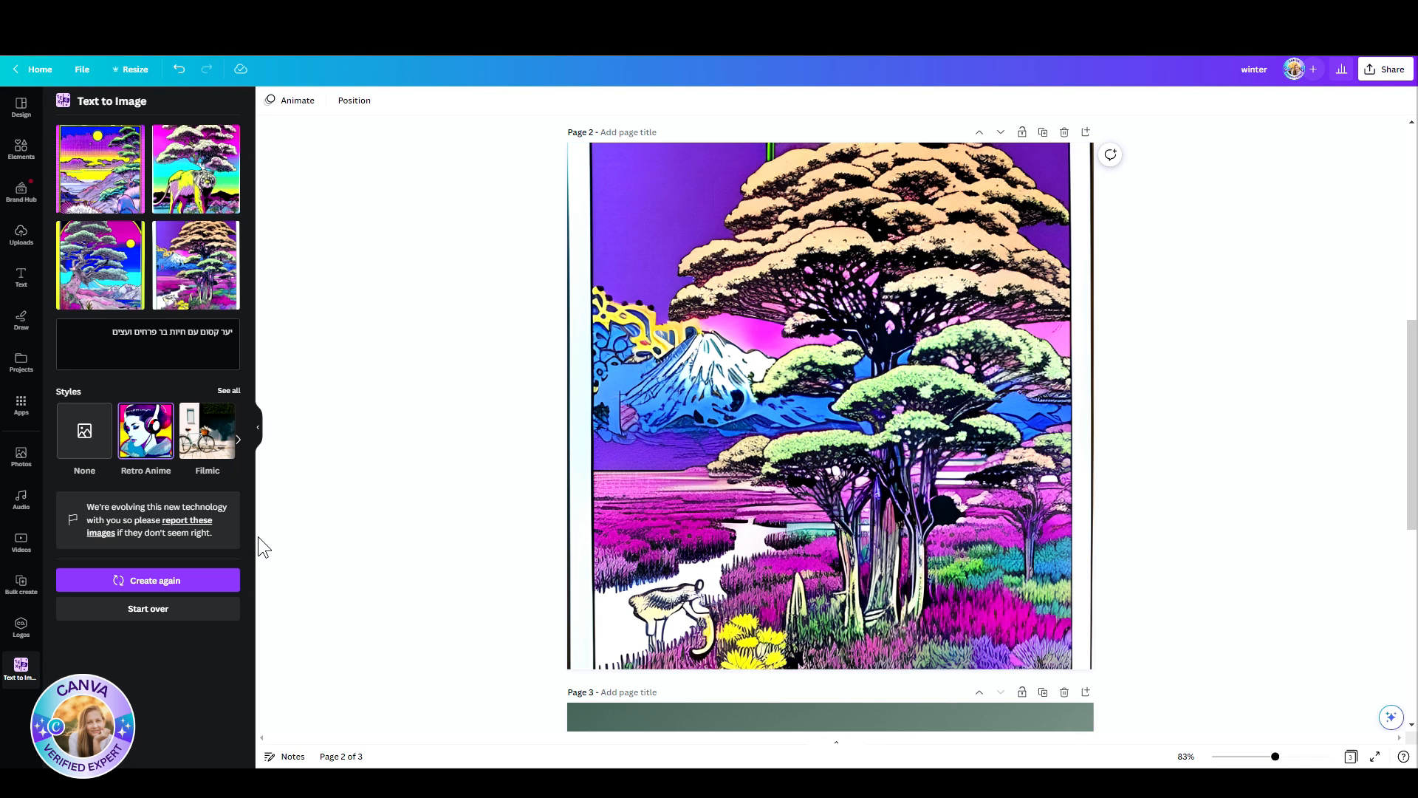
# Step: Switch to the green "DONT THINK TOO MUCH!" Facebook Post design and view the details of its template
pyautogui.click(37, 69)
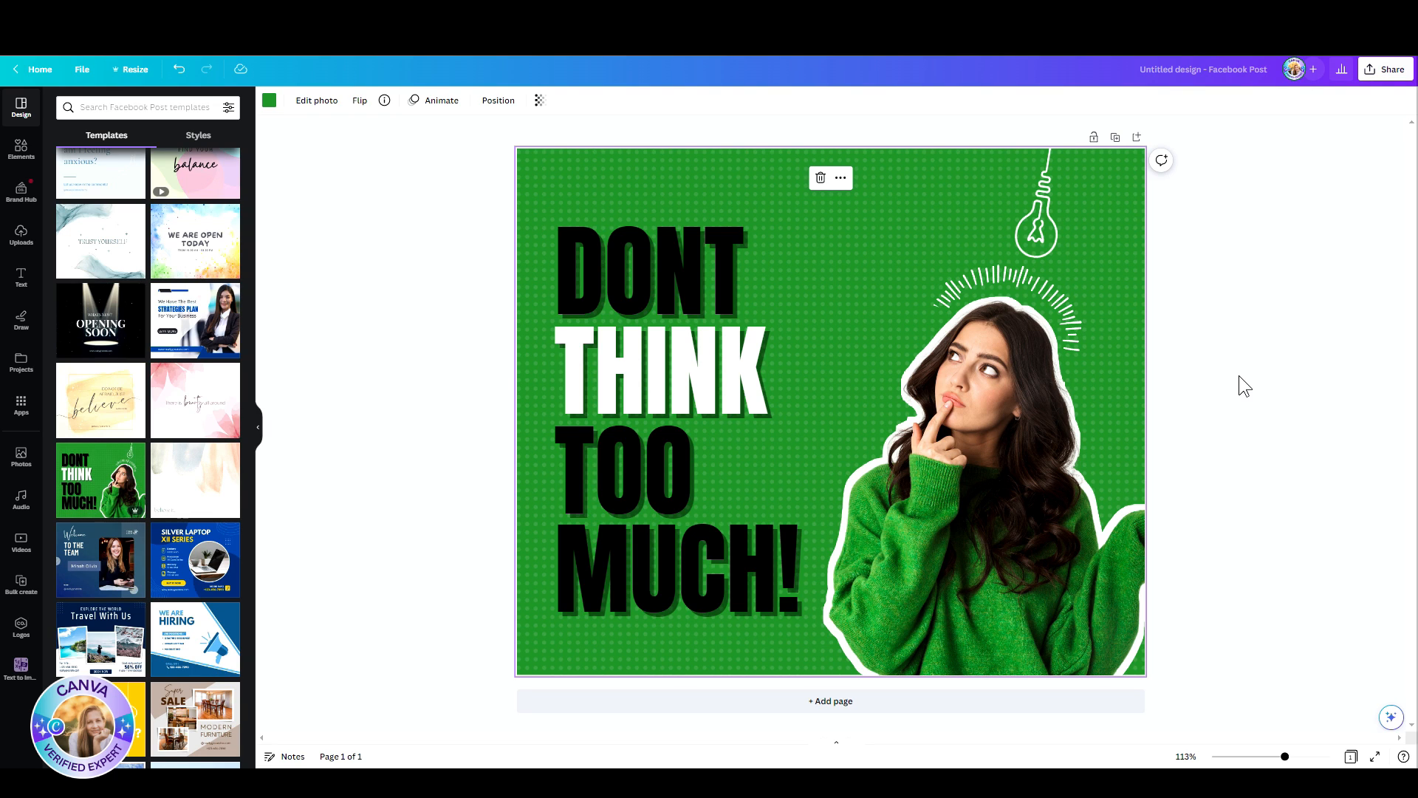
pyautogui.moveTo(135, 456)
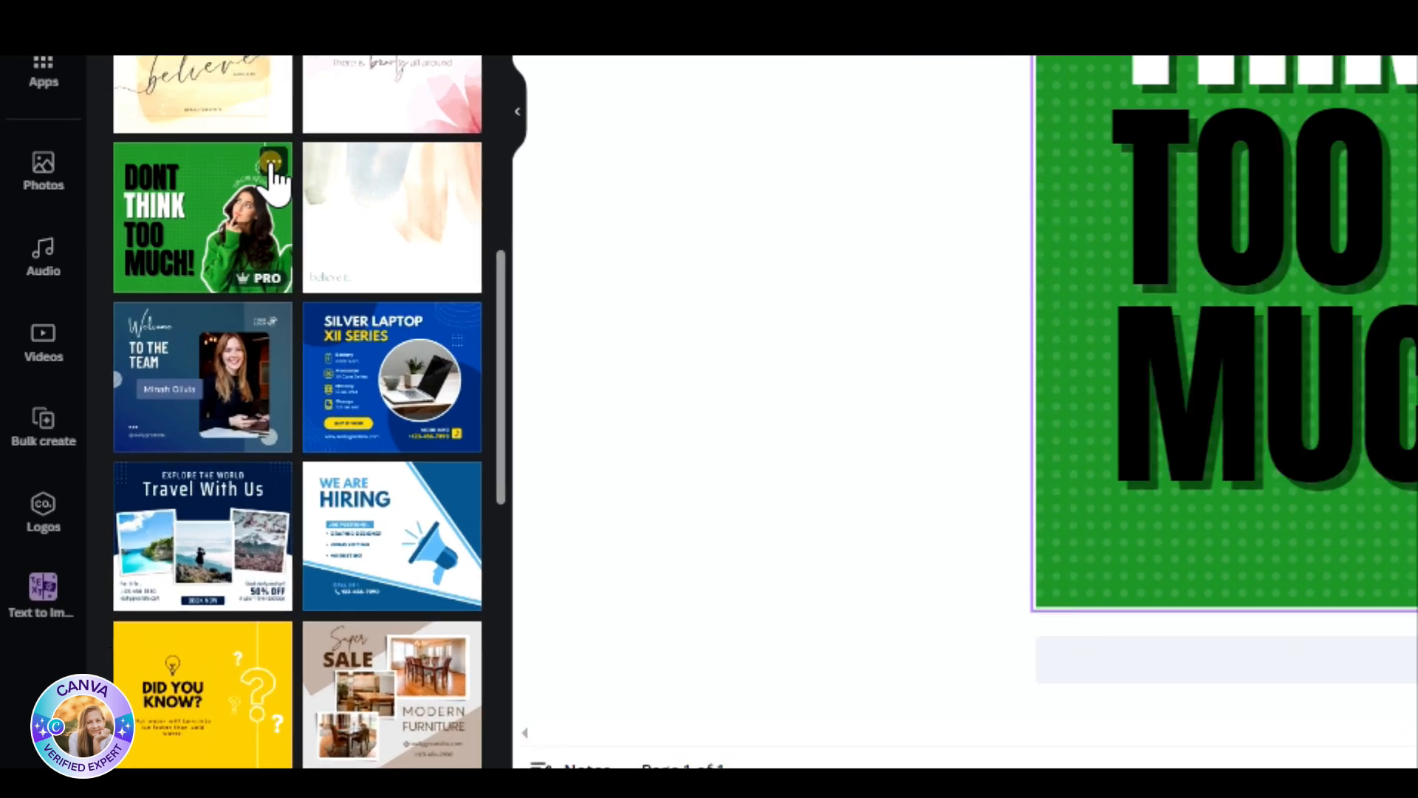
pyautogui.click(136, 452)
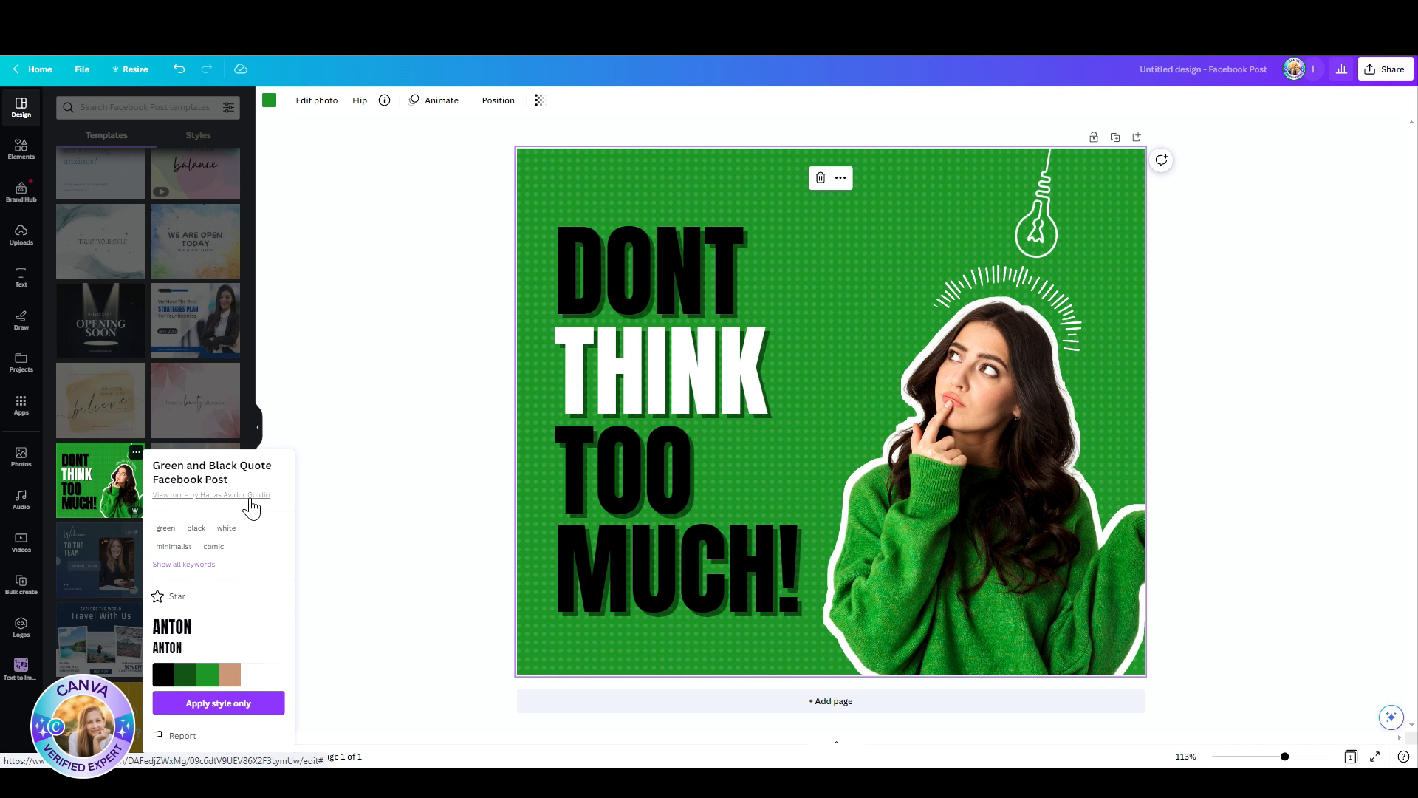
pyautogui.click(363, 396)
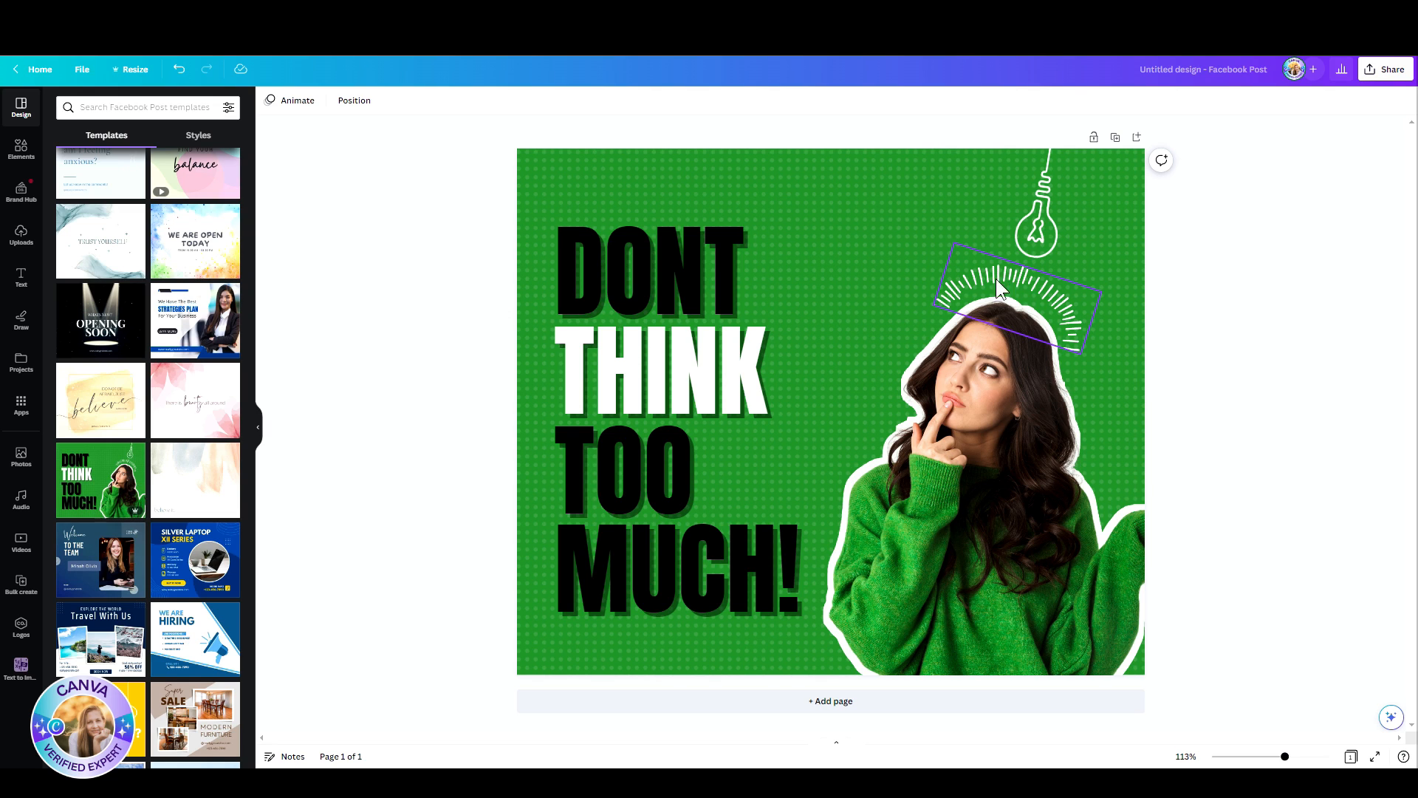
# Step: Create a custom animation for the light bulb by tracing a swinging arc from side to side above the woman's head
pyautogui.click(1026, 196)
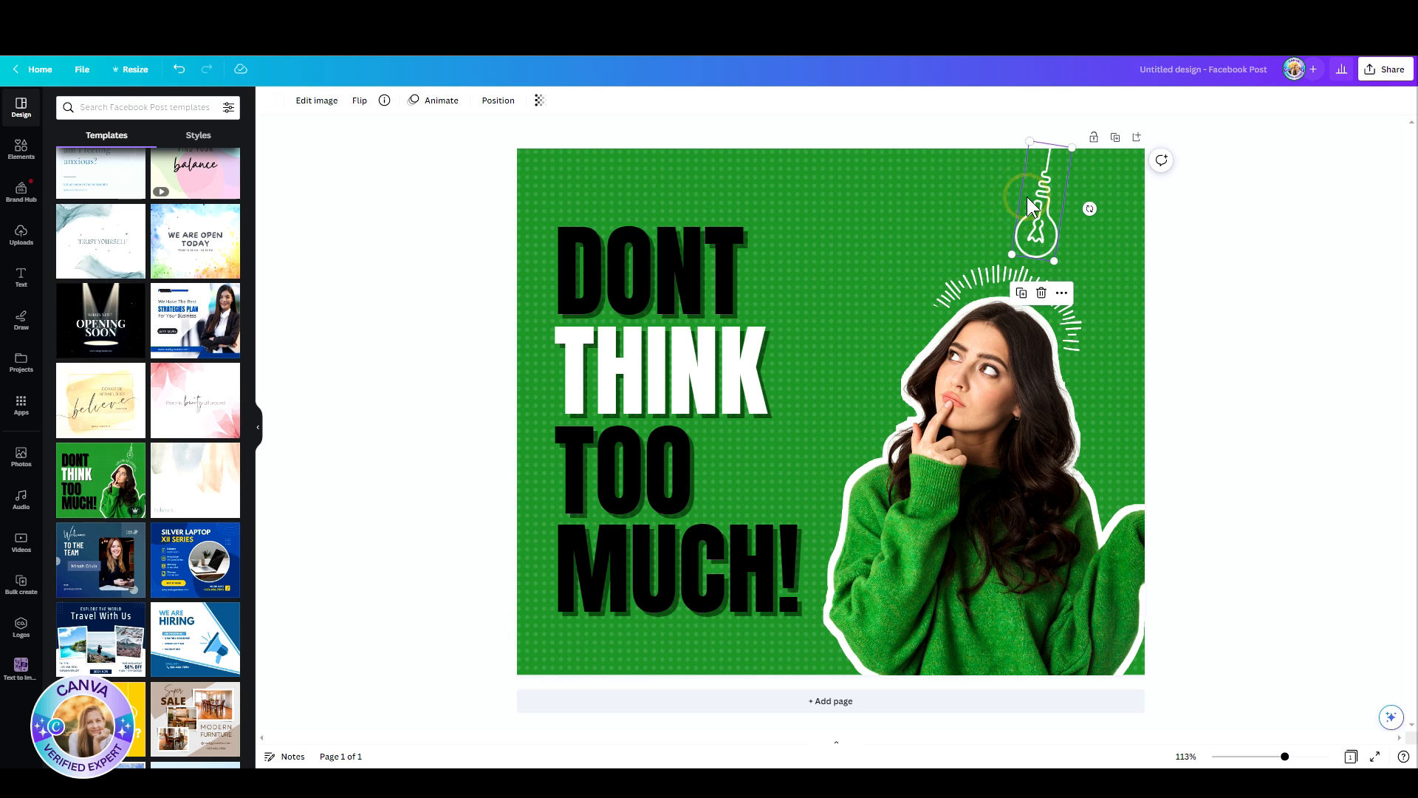
pyautogui.click(441, 101)
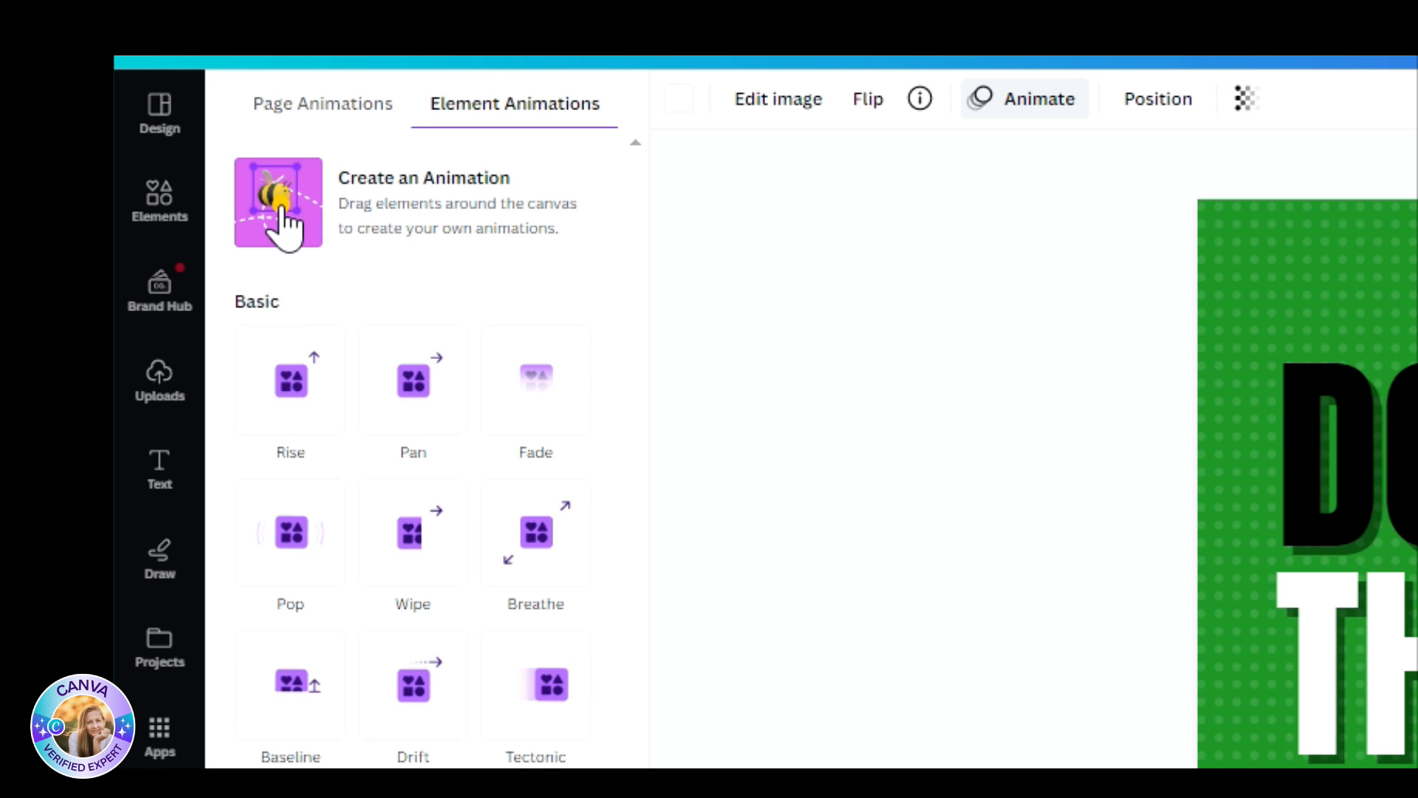
pyautogui.click(280, 210)
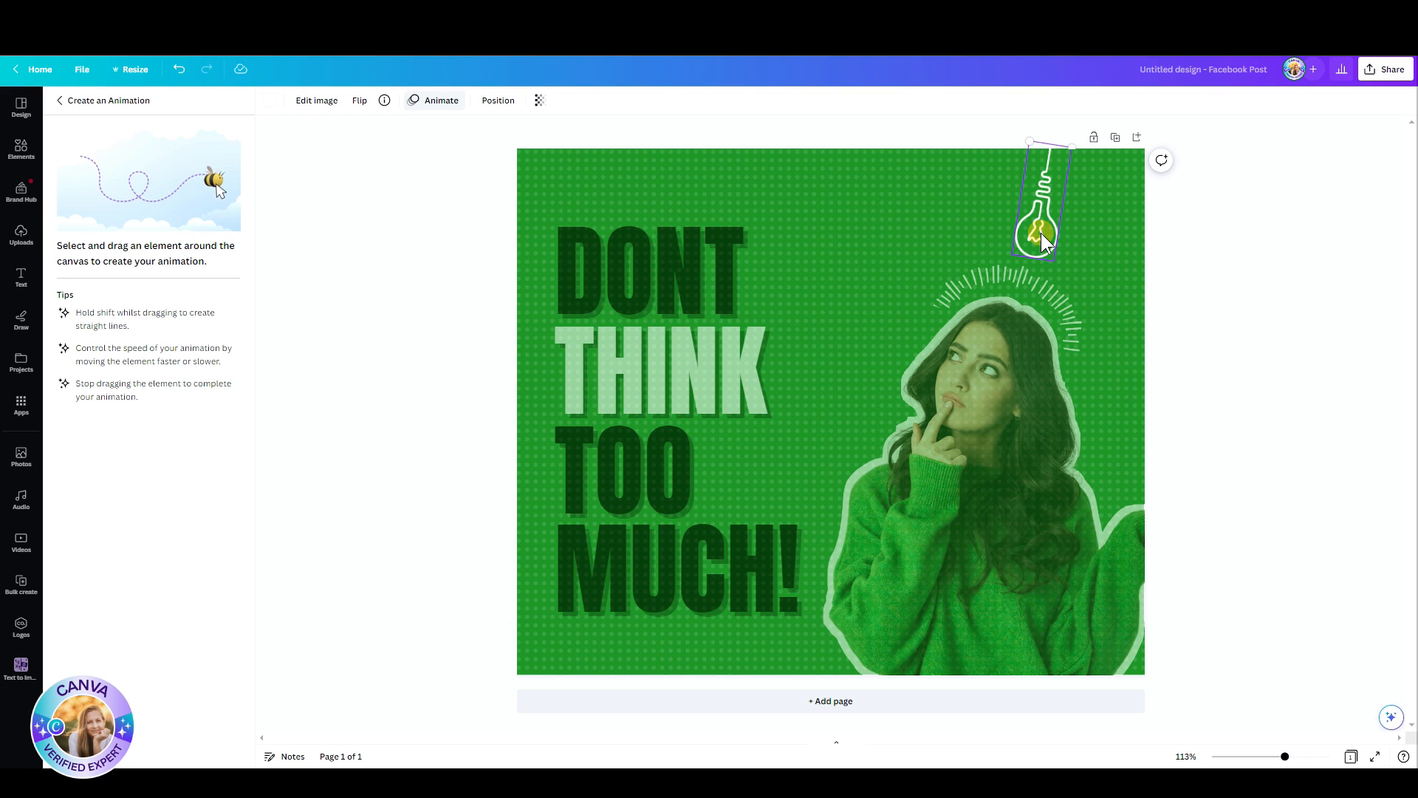
pyautogui.moveTo(1036, 237)
pyautogui.mouseDown()
pyautogui.moveTo(1102, 233)
pyautogui.moveTo(1122, 196)
pyautogui.moveTo(1078, 233)
pyautogui.moveTo(984, 244)
pyautogui.moveTo(946, 213)
pyautogui.moveTo(937, 174)
pyautogui.moveTo(945, 213)
pyautogui.moveTo(1037, 248)
pyautogui.moveTo(1080, 232)
pyautogui.moveTo(1119, 193)
pyautogui.moveTo(1097, 222)
pyautogui.moveTo(1042, 246)
pyautogui.moveTo(959, 228)
pyautogui.moveTo(945, 186)
pyautogui.moveTo(950, 209)
pyautogui.moveTo(994, 235)
pyautogui.moveTo(1044, 231)
pyautogui.moveTo(1110, 184)
pyautogui.mouseUp()
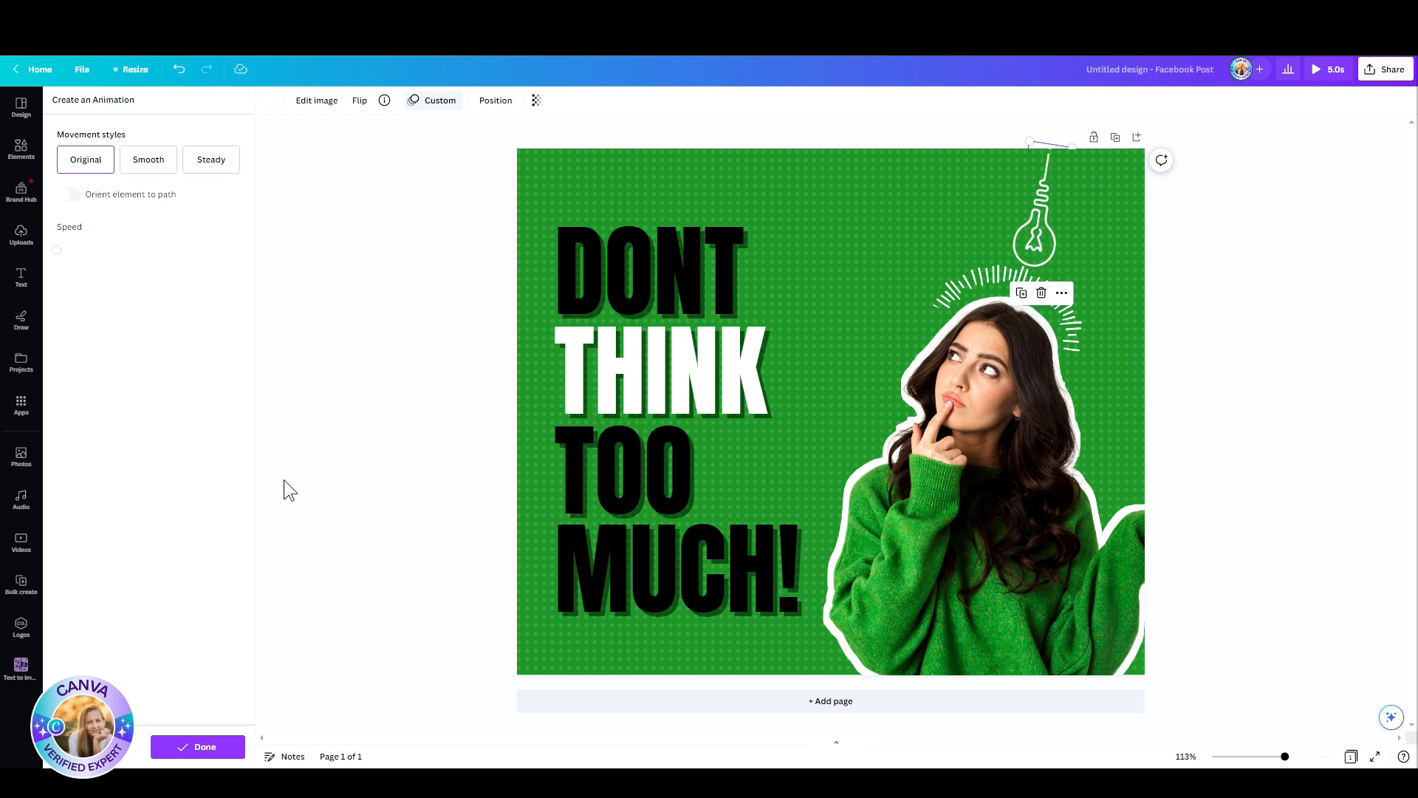
# Step: Try the Smooth and Steady movement styles on the light bulb animation and return it to Original
pyautogui.click(146, 166)
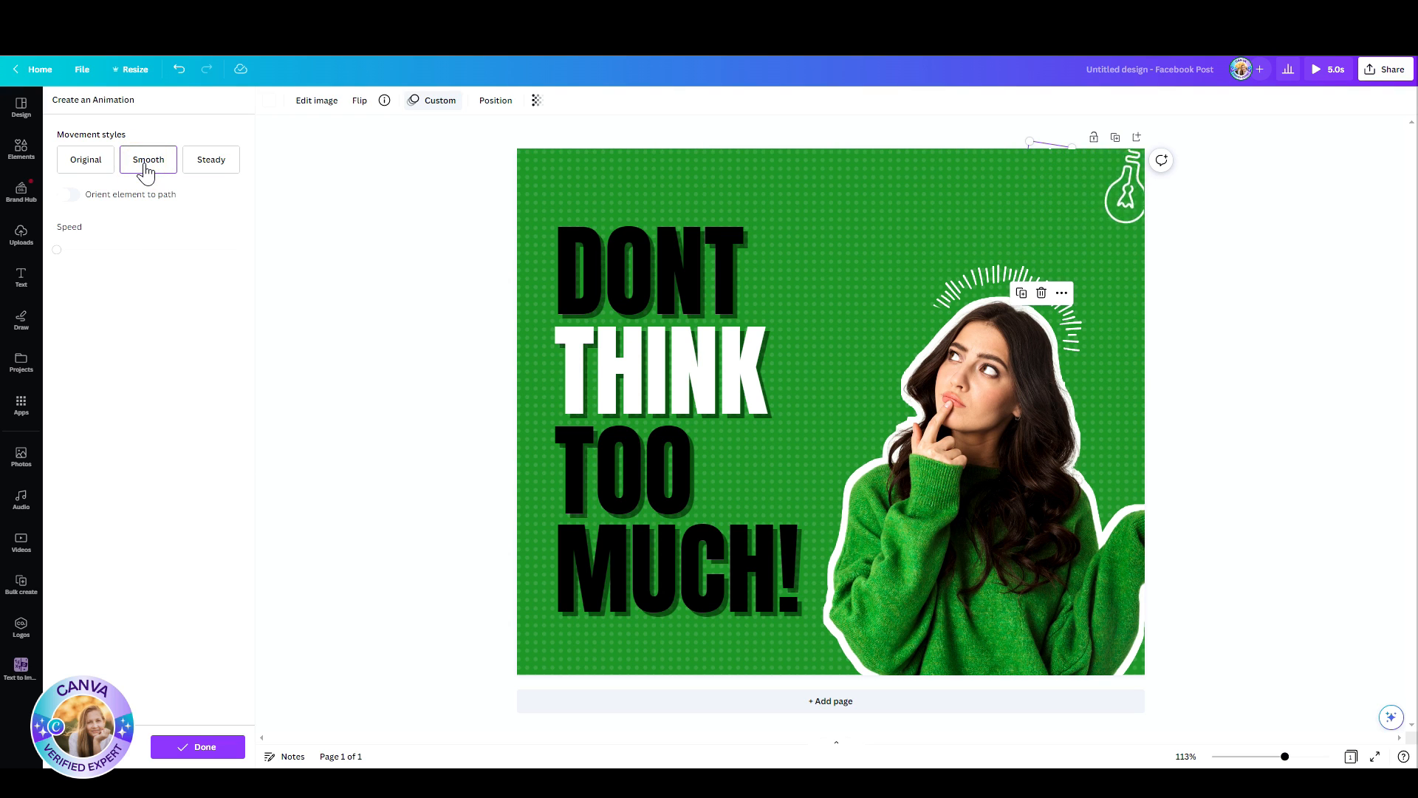
pyautogui.click(214, 161)
pyautogui.click(80, 162)
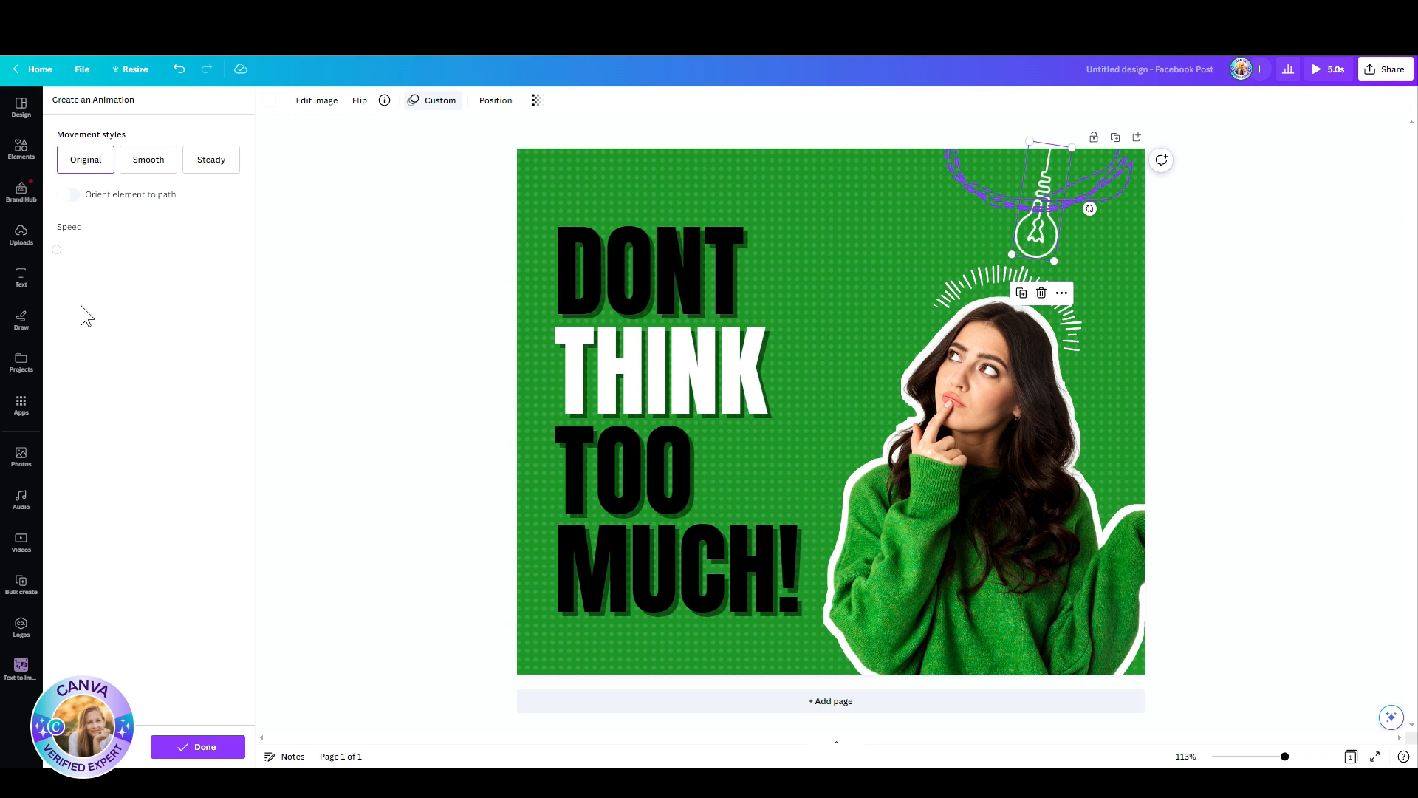
# Step: Set the light bulb animation's speed to about midway with Orient element to path on, and preview the animated design
pyautogui.moveTo(55, 251); pyautogui.dragTo(214, 249)
pyautogui.moveTo(215, 253); pyautogui.dragTo(126, 260)
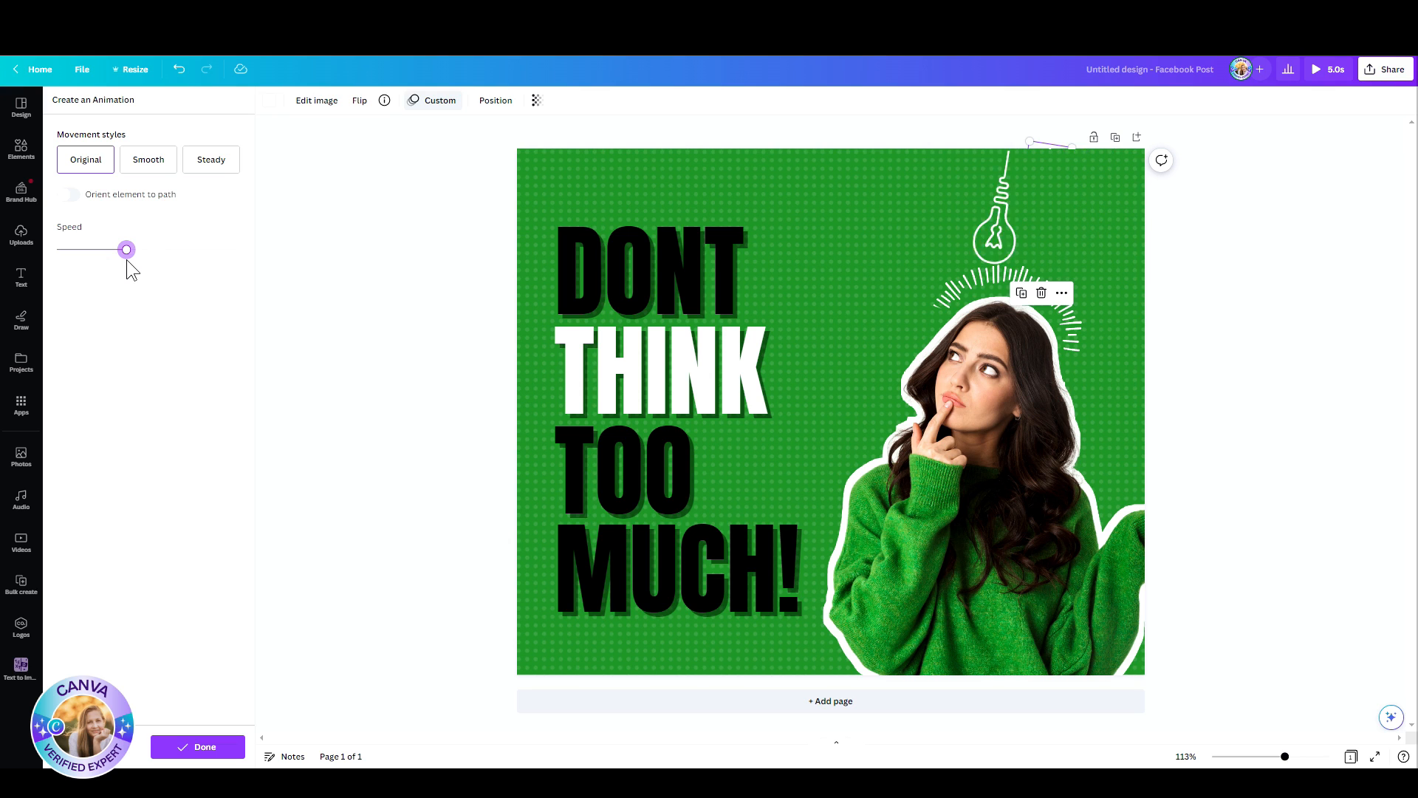
pyautogui.click(61, 198)
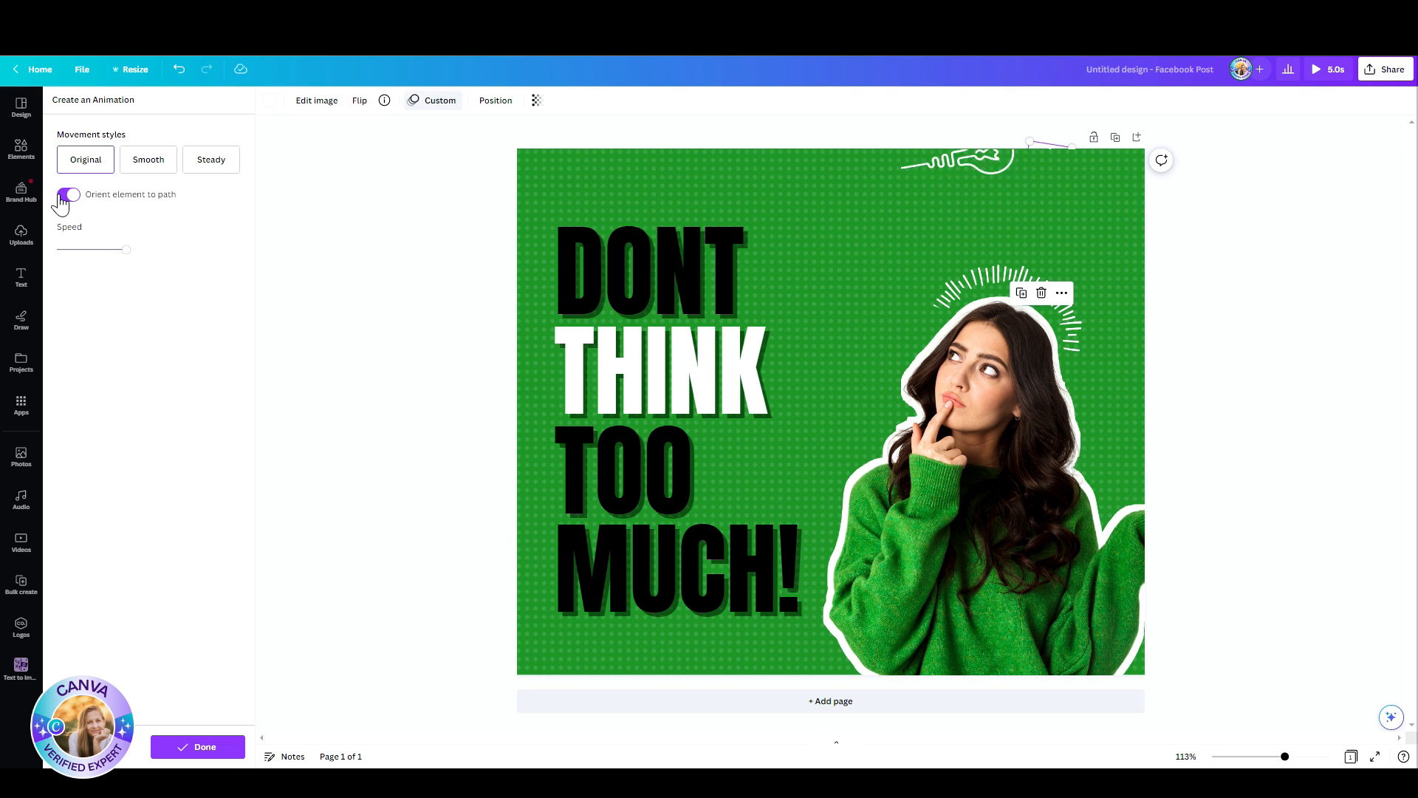
pyautogui.click(1241, 215)
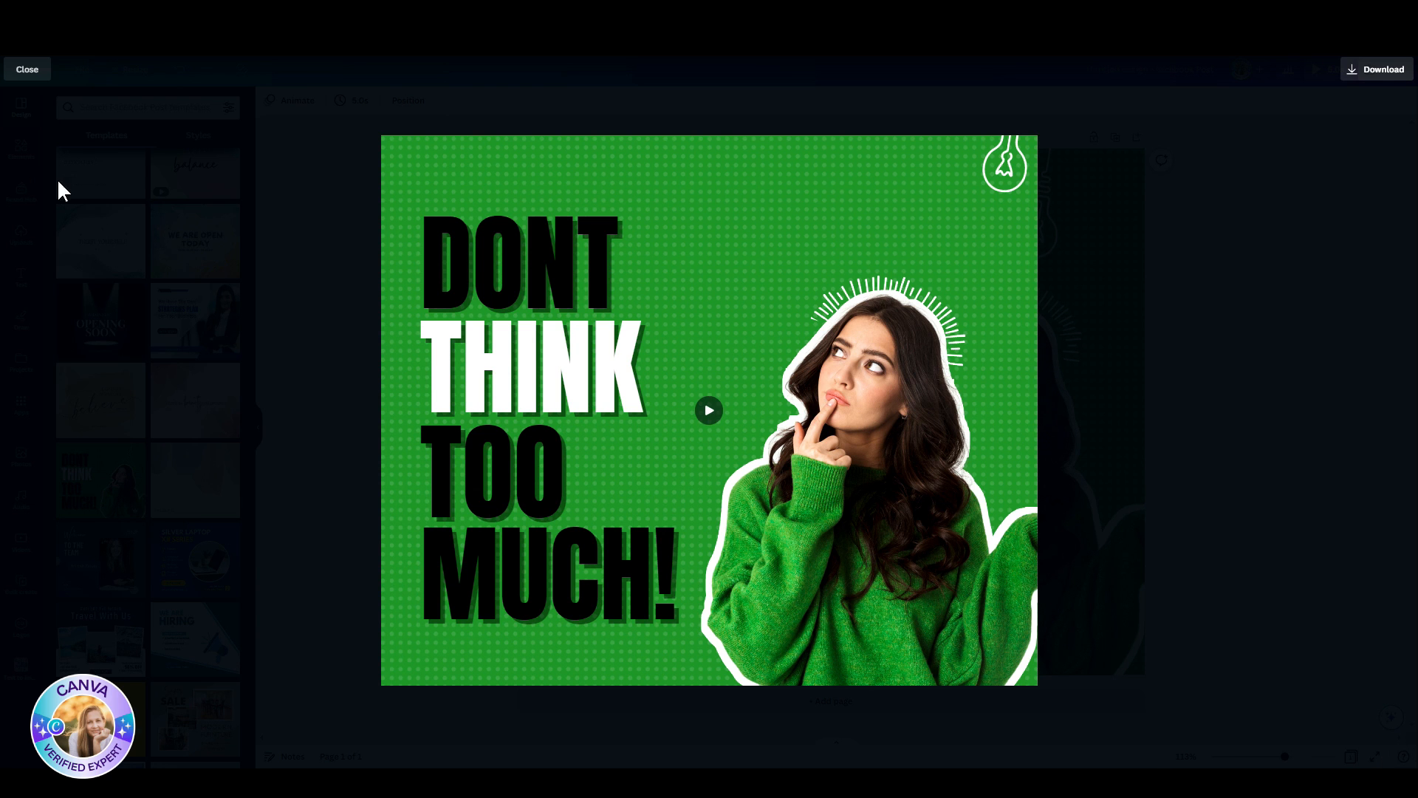
pyautogui.click(23, 71)
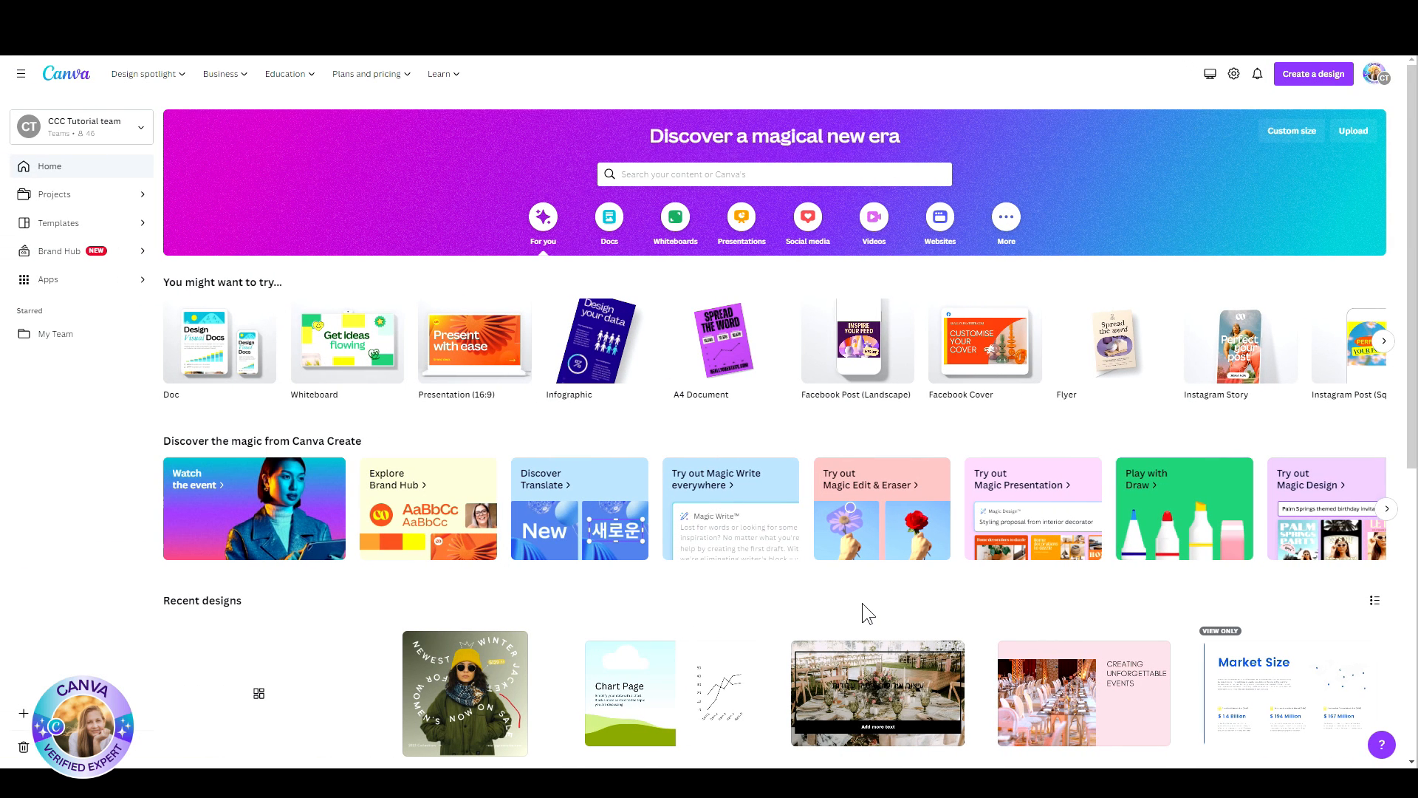
# Step: Create a blank A4 document and generate "5 passover post ideas" on it with Magic Write from Canva Assistant
pyautogui.click(224, 377)
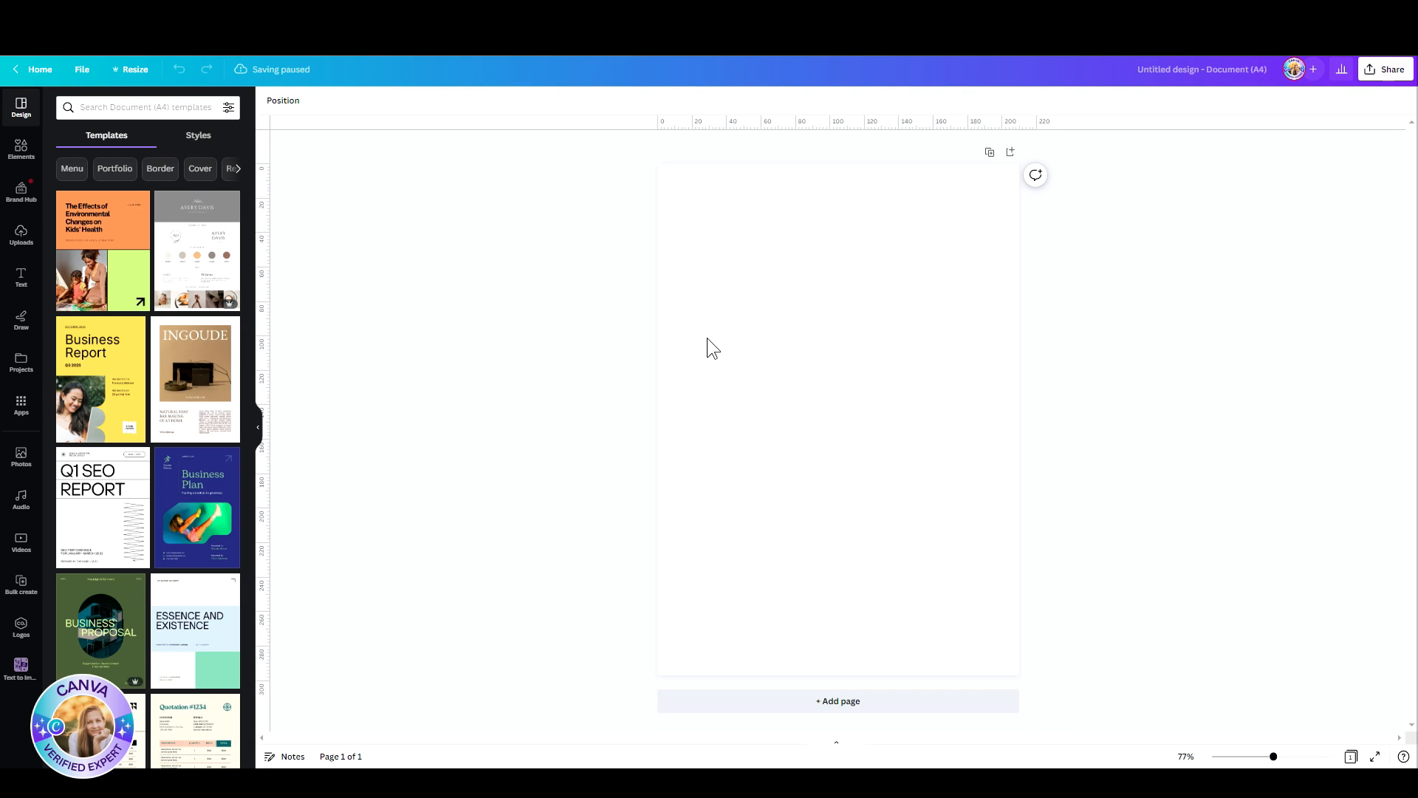
pyautogui.click(741, 295)
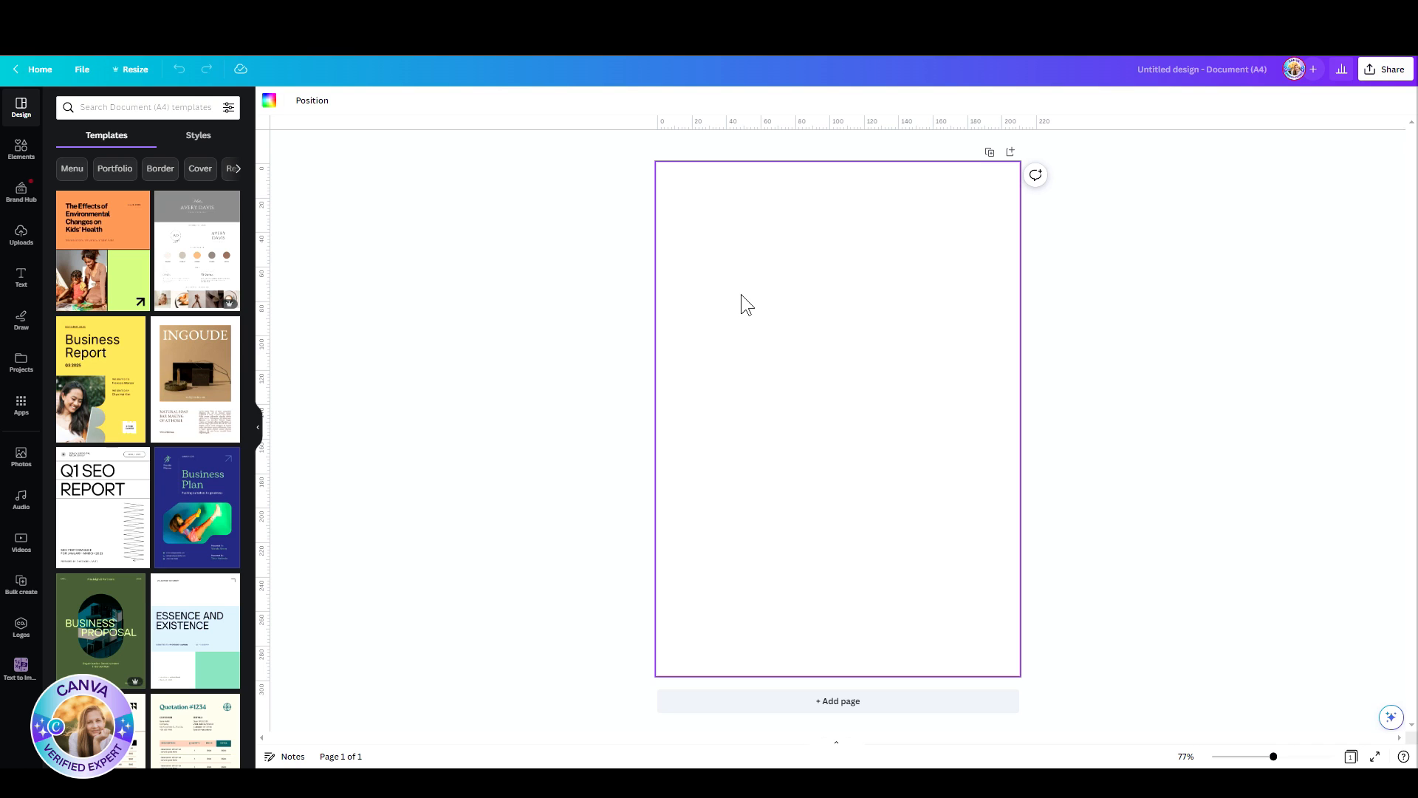
pyautogui.hotkey('ctrl', 'e')
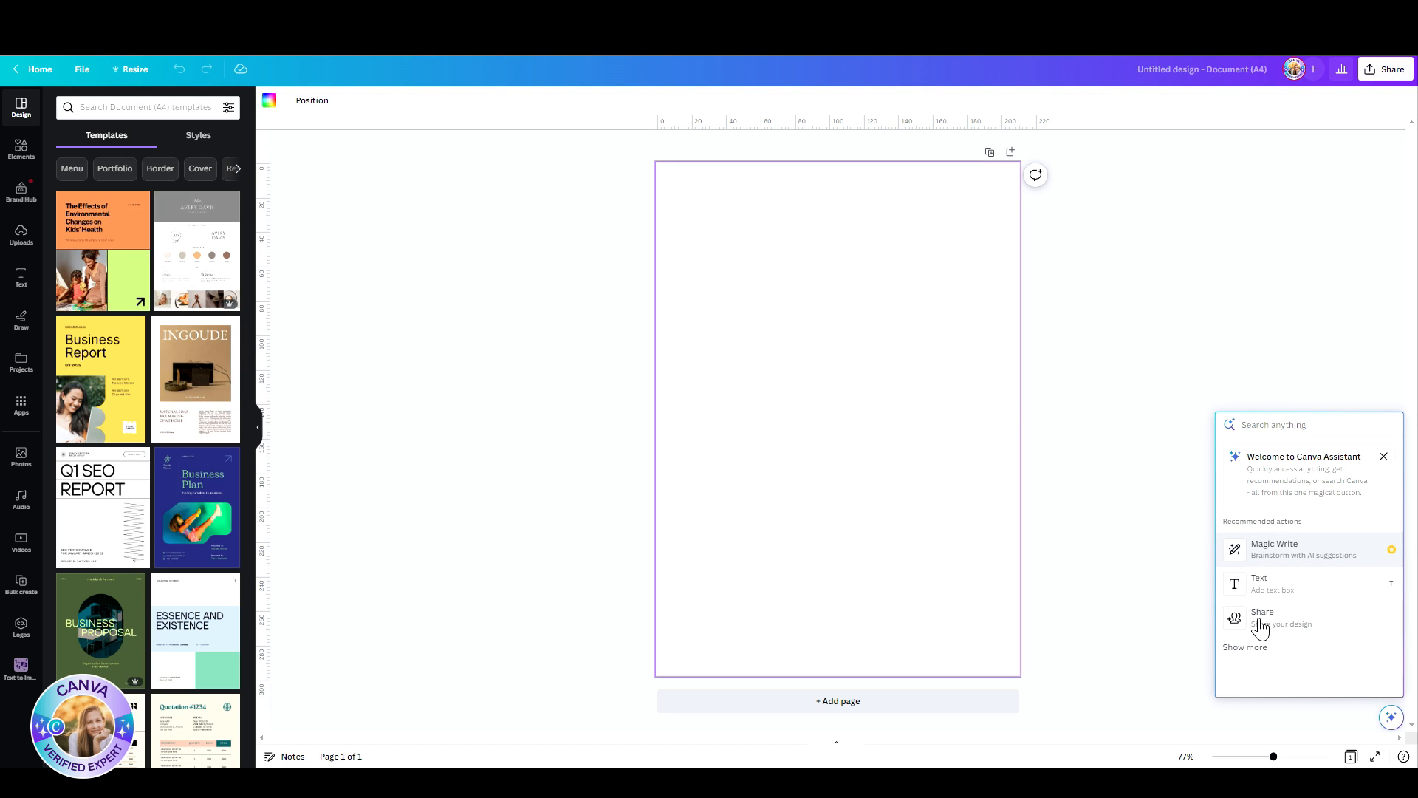
pyautogui.click(1178, 576)
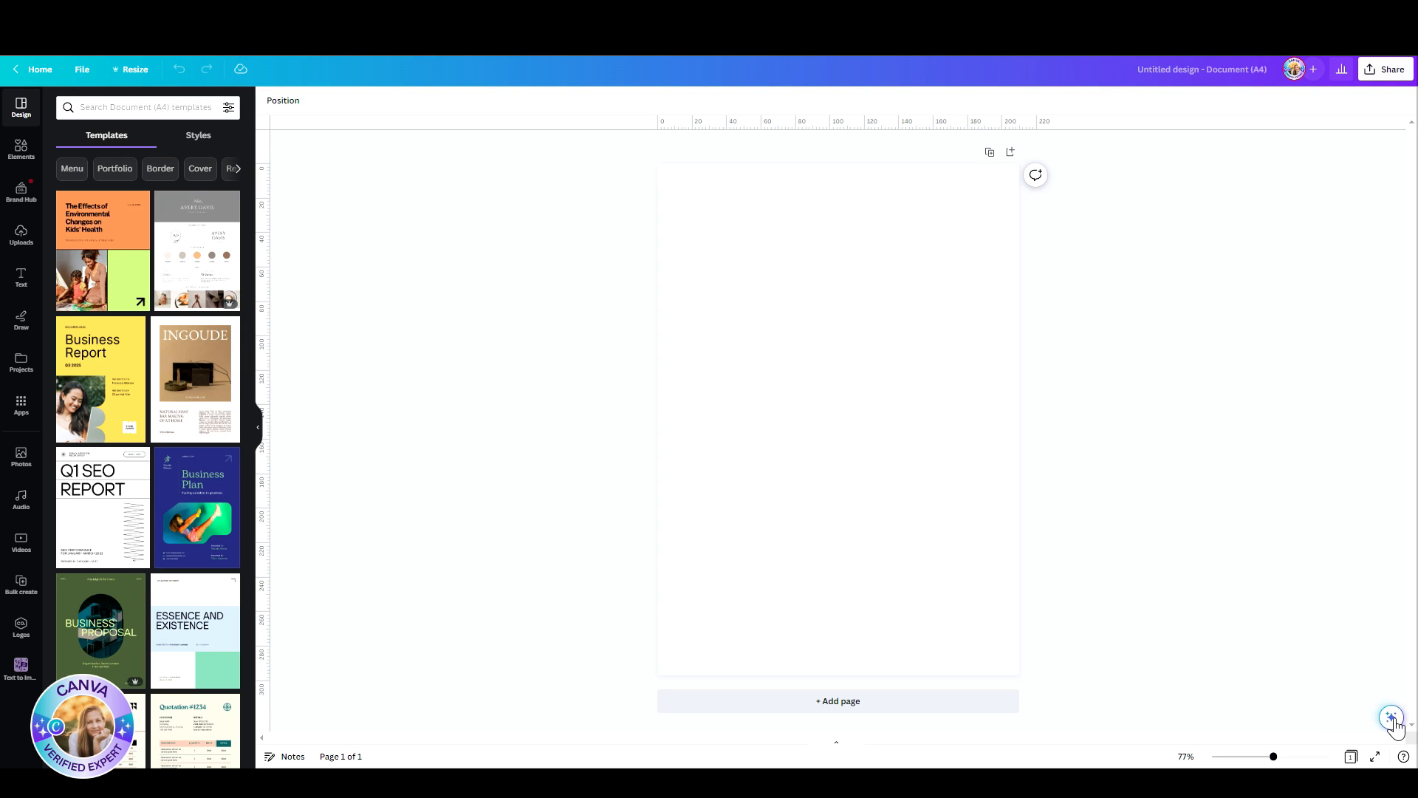
pyautogui.click(1392, 718)
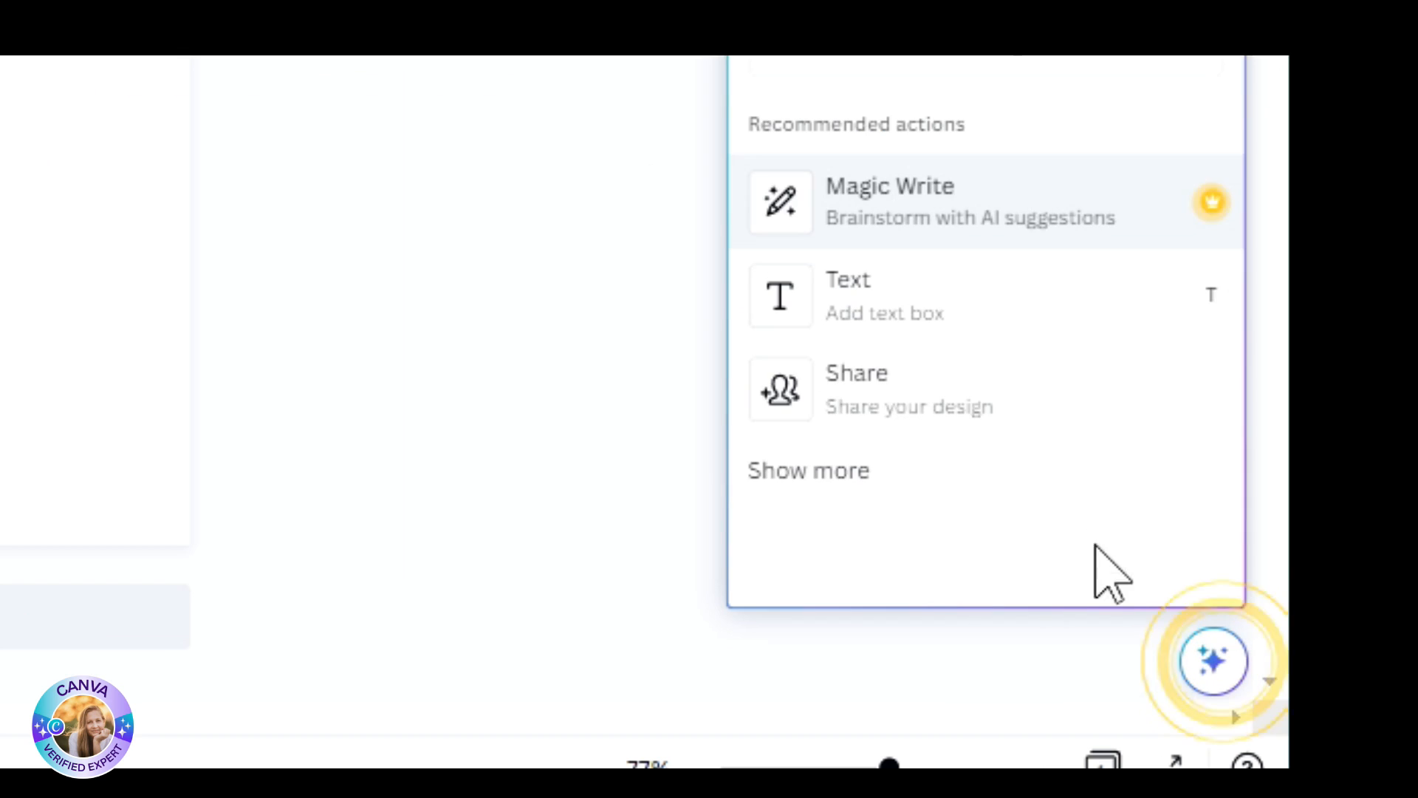
pyautogui.click(968, 194)
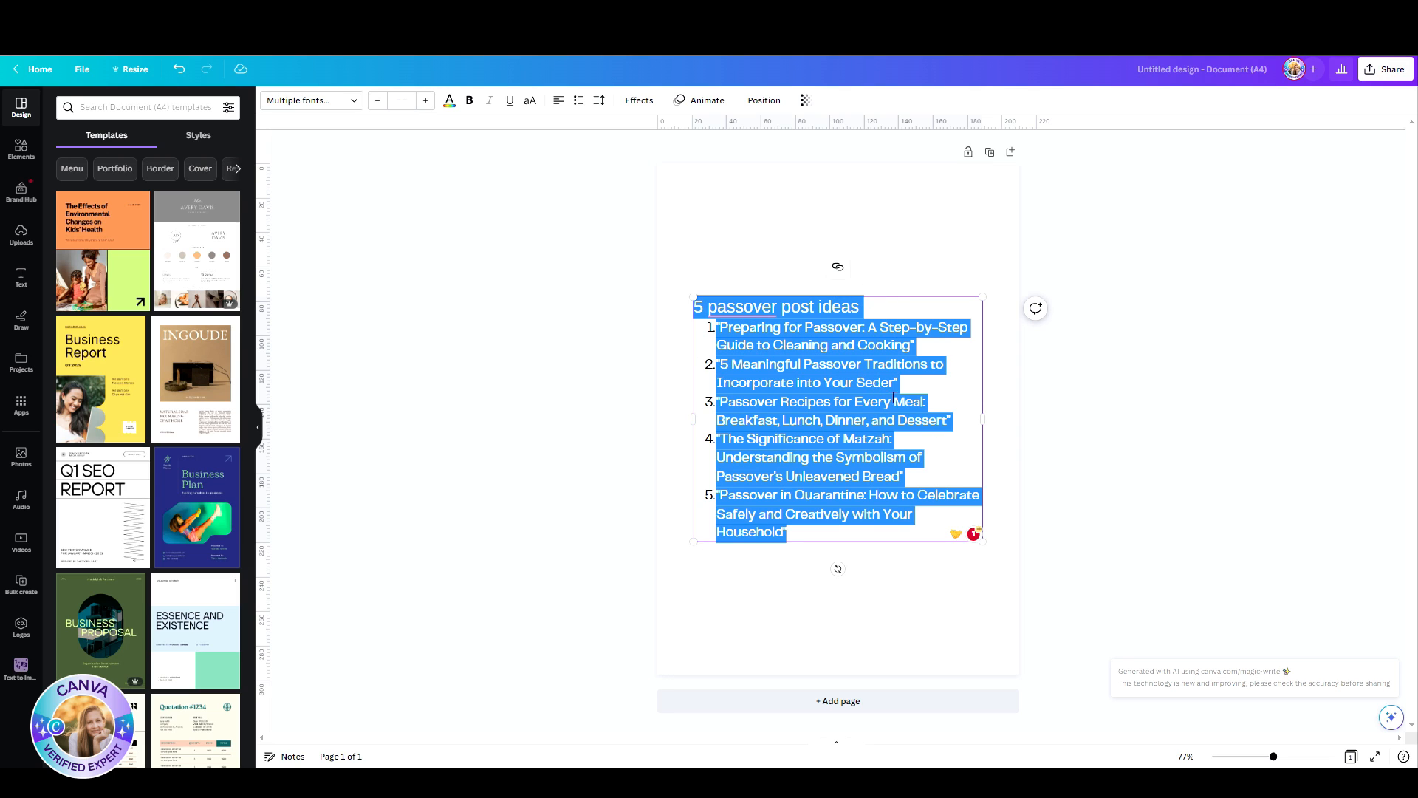
# Step: Summarize the Passover post ideas with Magic Write, and expand the summarized text
pyautogui.click(1393, 720)
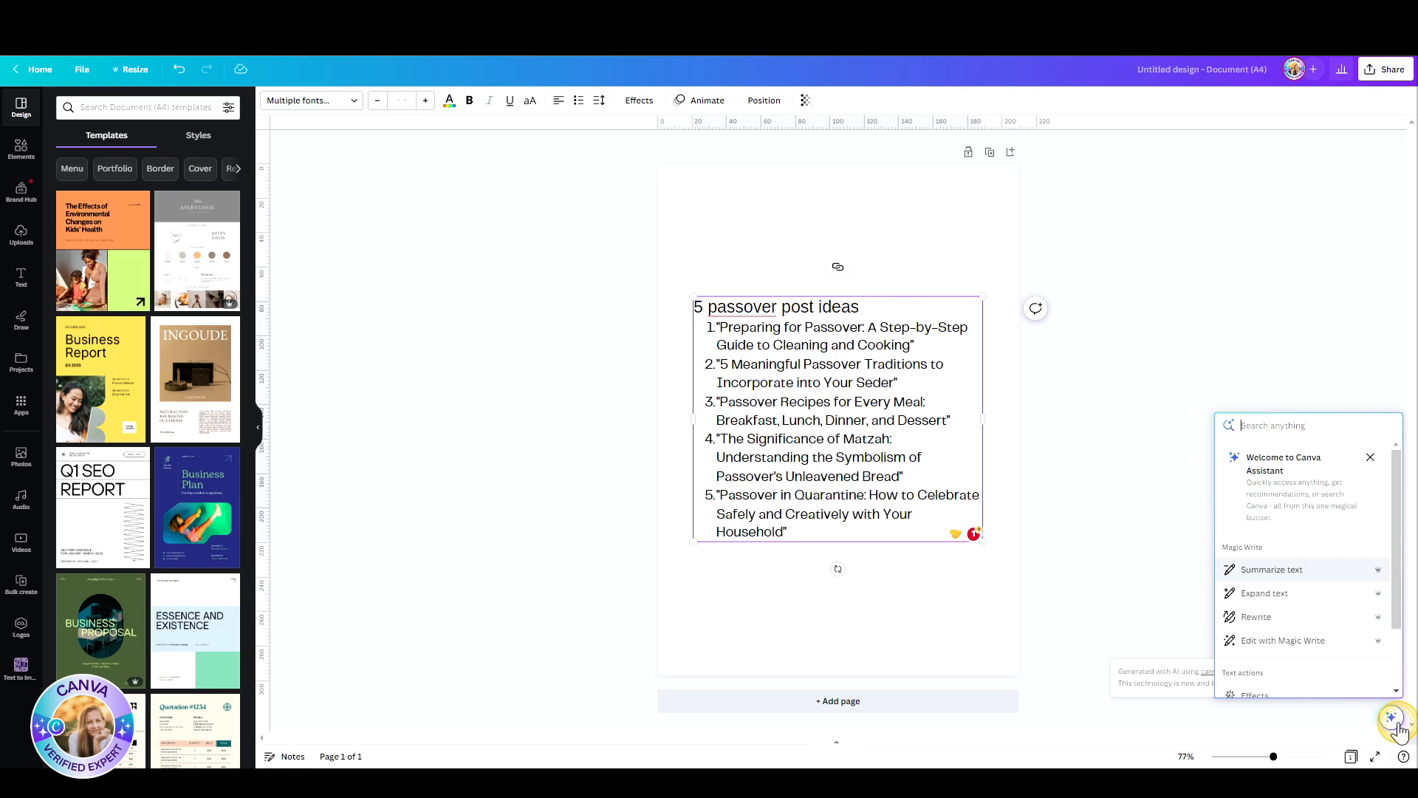
pyautogui.click(1303, 575)
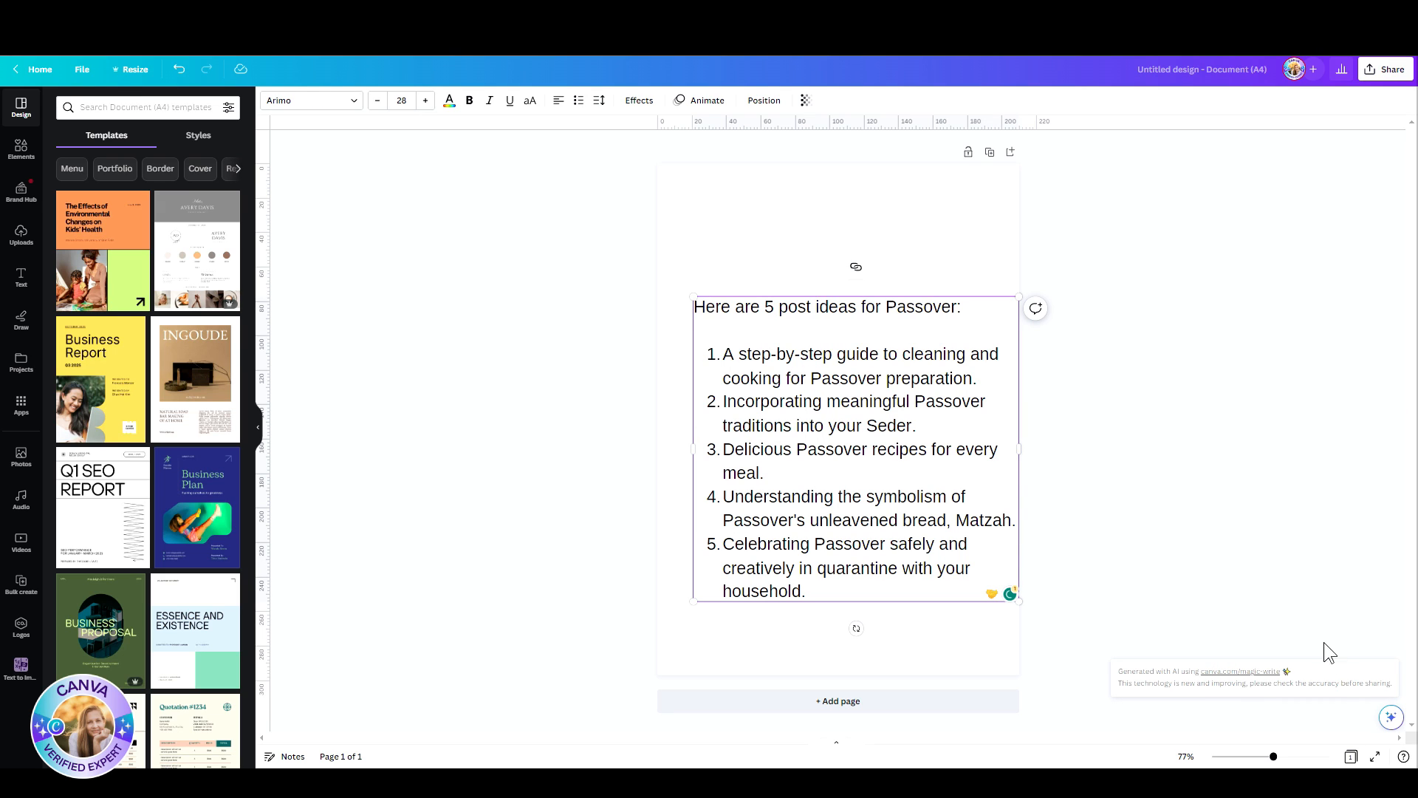
pyautogui.click(1391, 716)
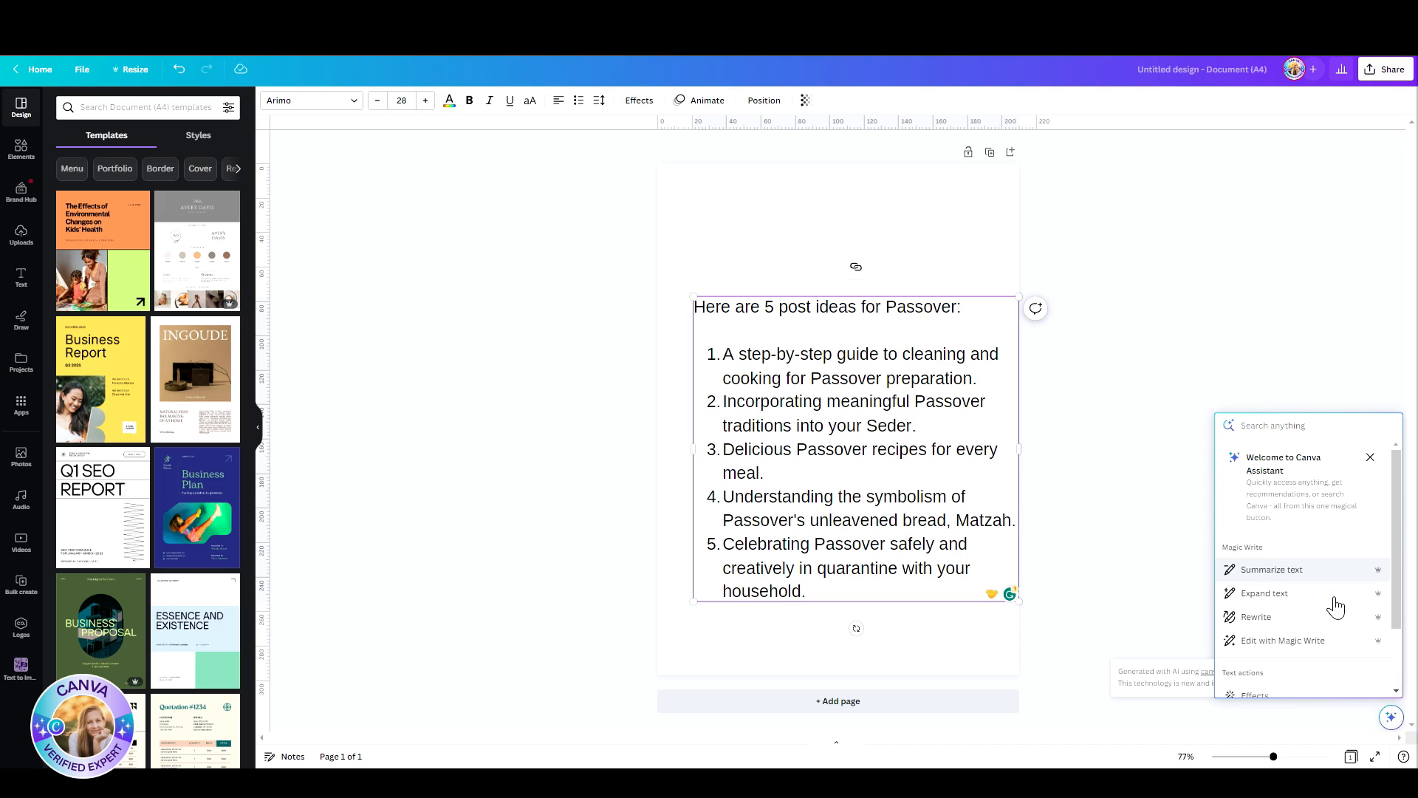
pyautogui.click(1334, 599)
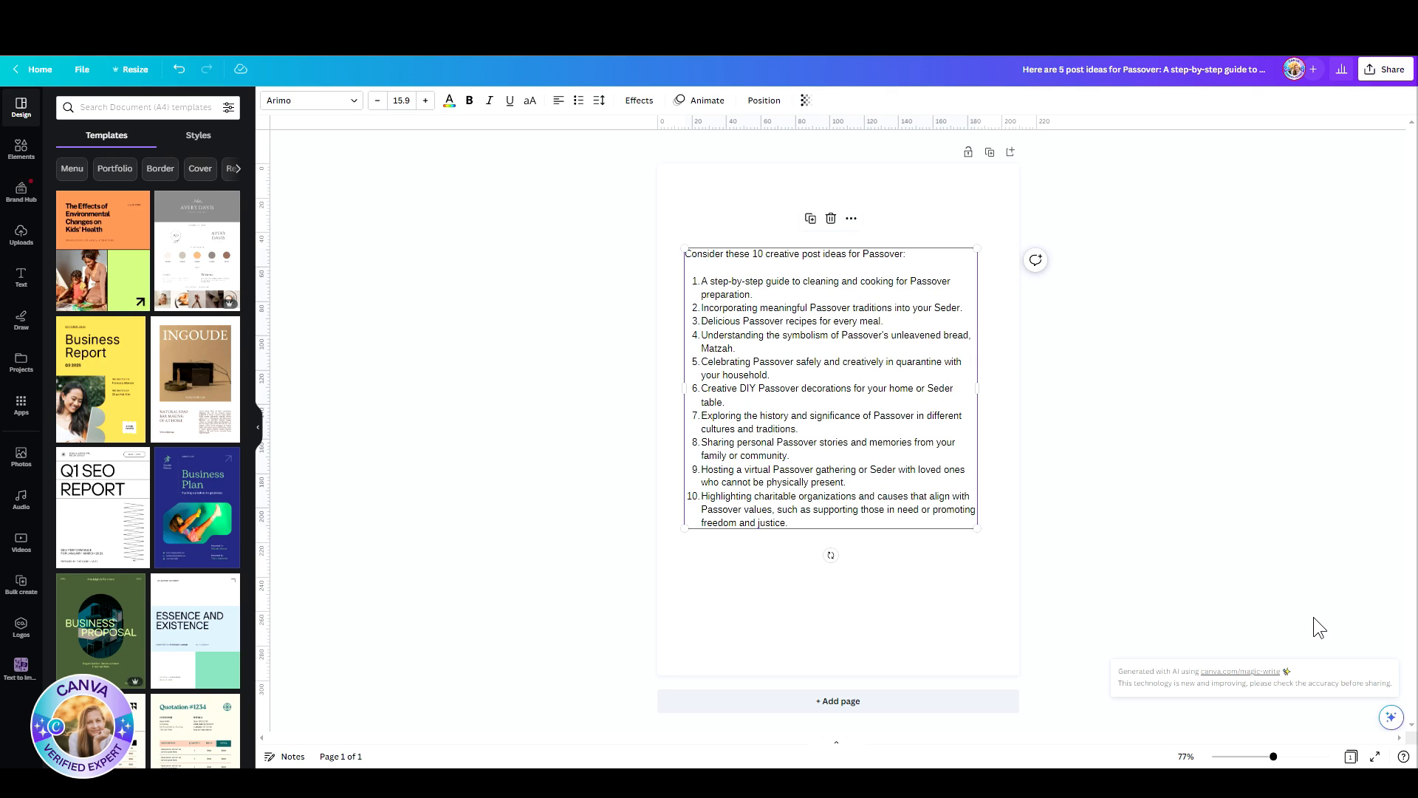
# Step: Open the expanded Passover list in Edit with Magic Write, review the text from its beginning and dismiss the editor
pyautogui.click(1392, 718)
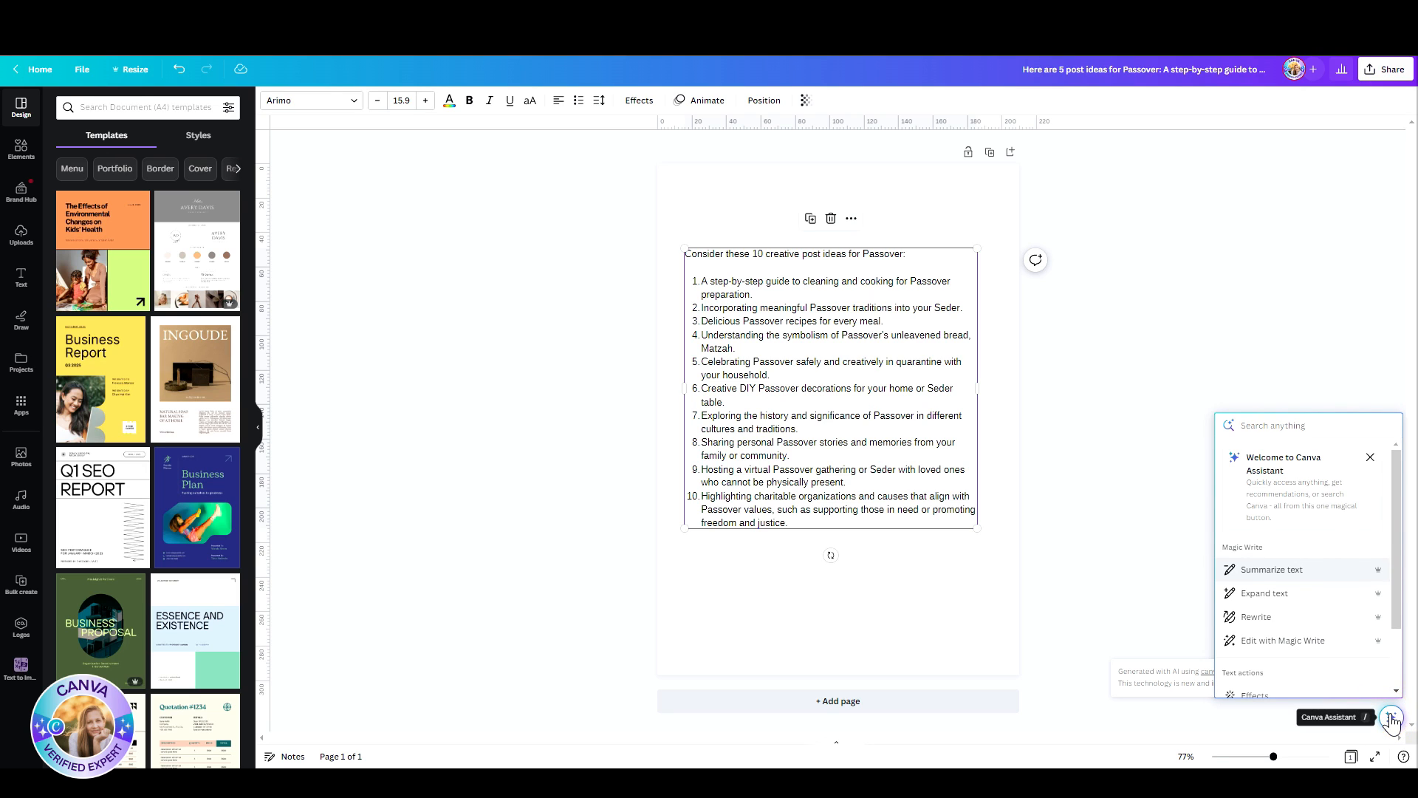
pyautogui.click(1286, 653)
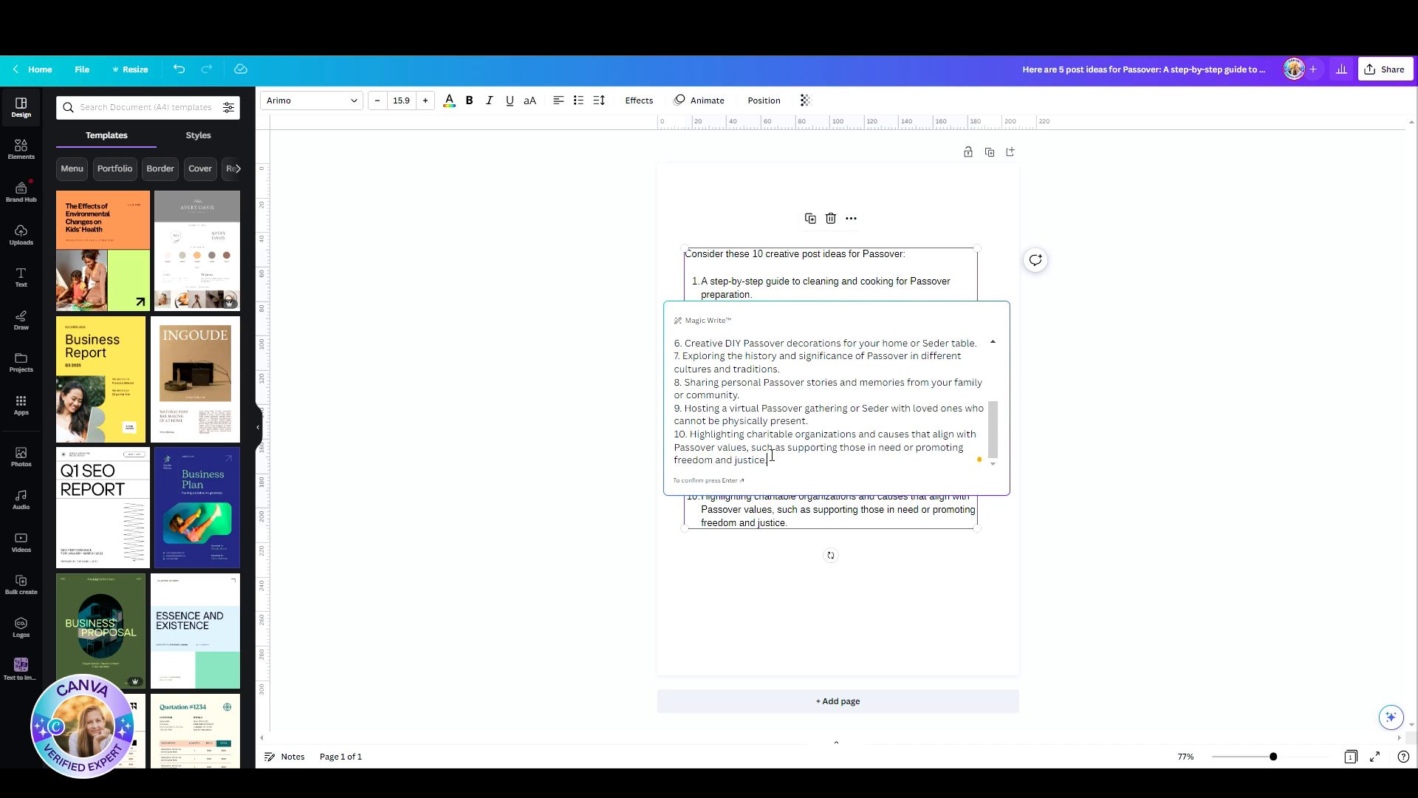
pyautogui.scroll(3, 772, 374)
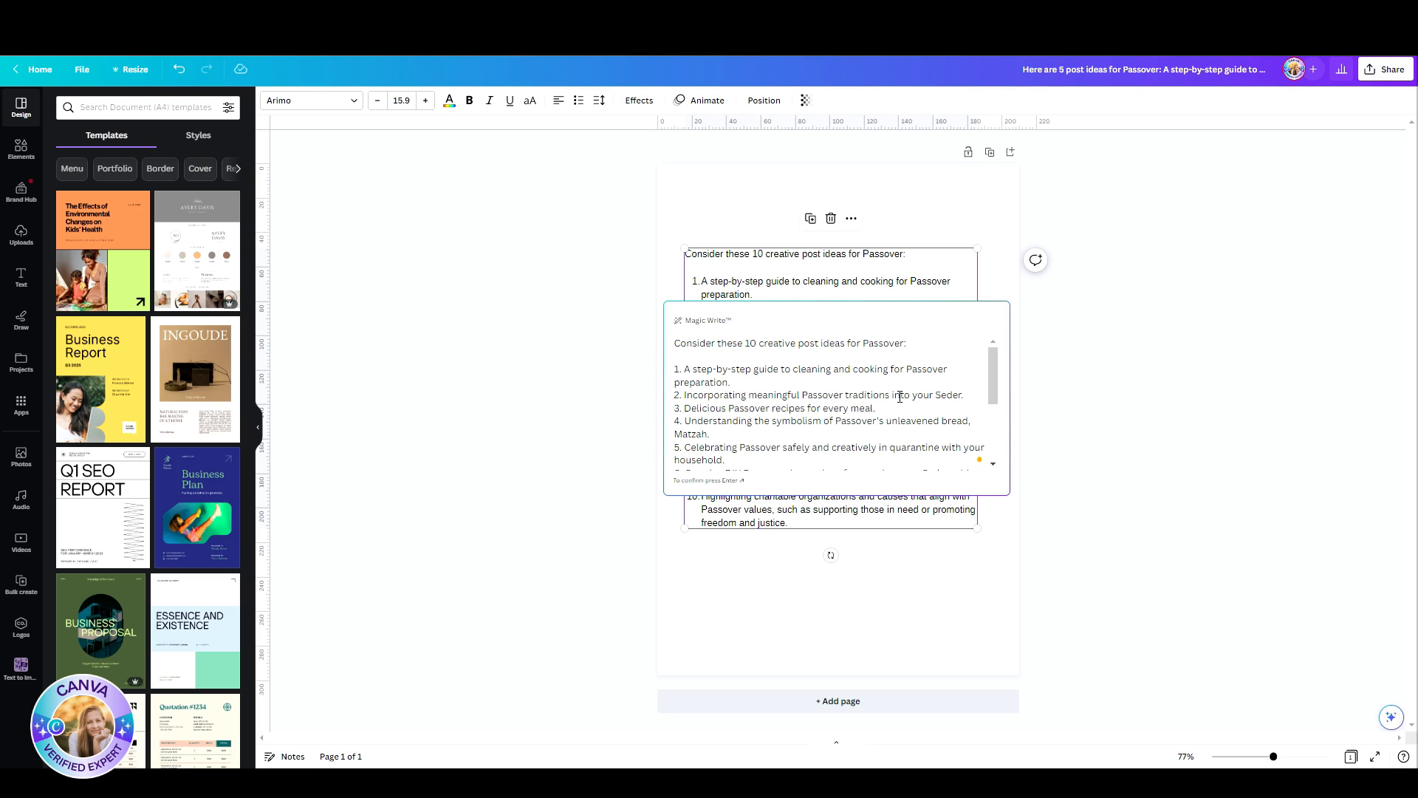
pyautogui.click(1128, 423)
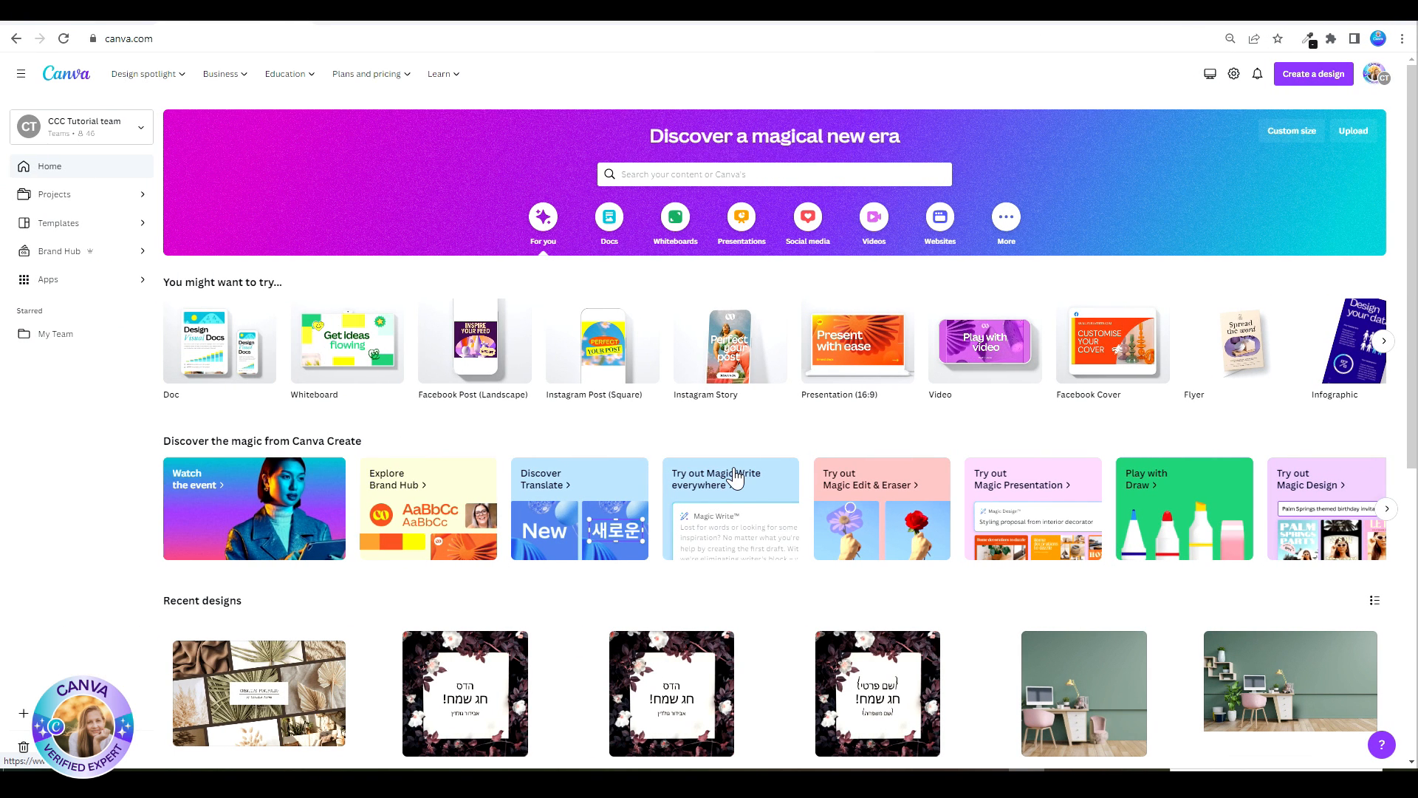
# Step: Start a new blank video design and select the city street clip at the start of its timeline
pyautogui.click(879, 233)
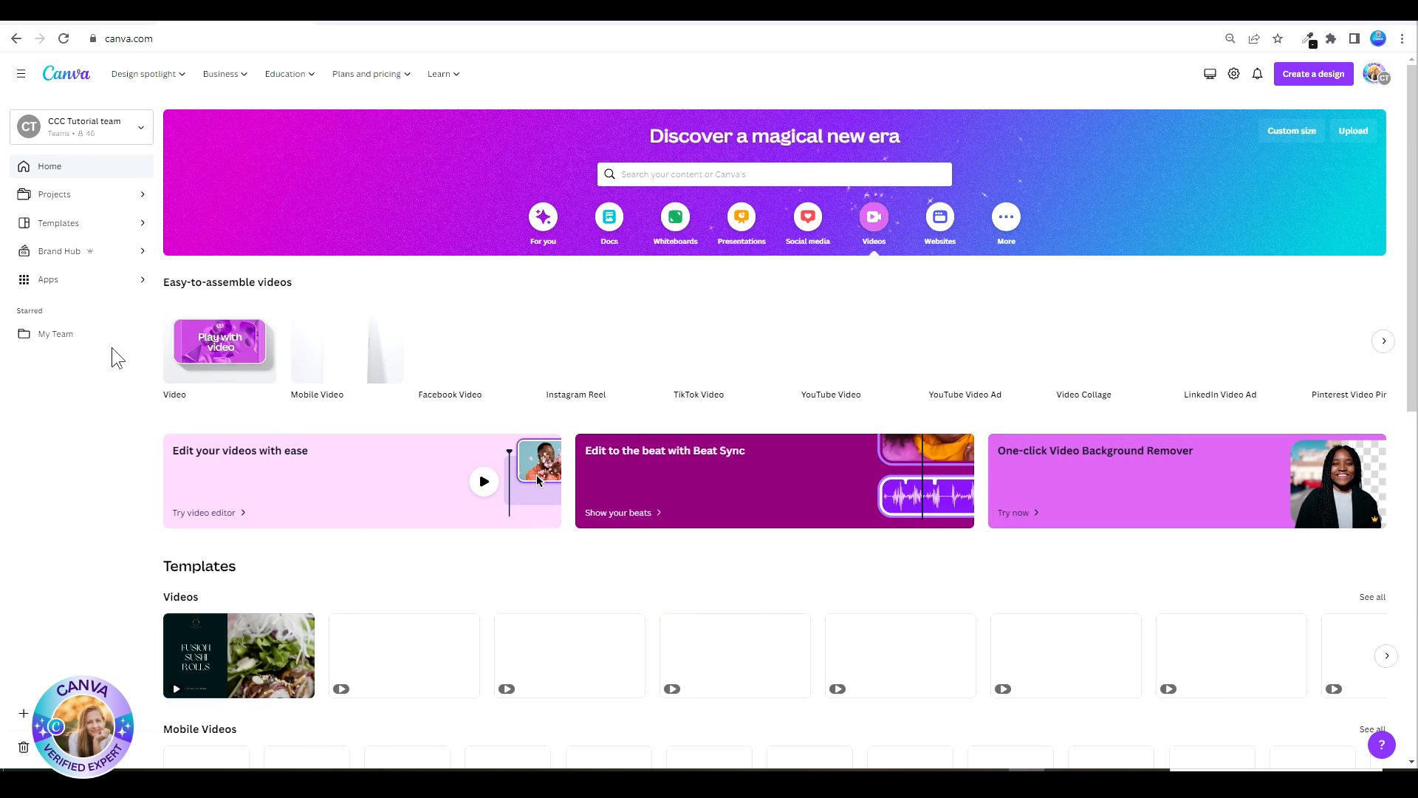
pyautogui.click(196, 320)
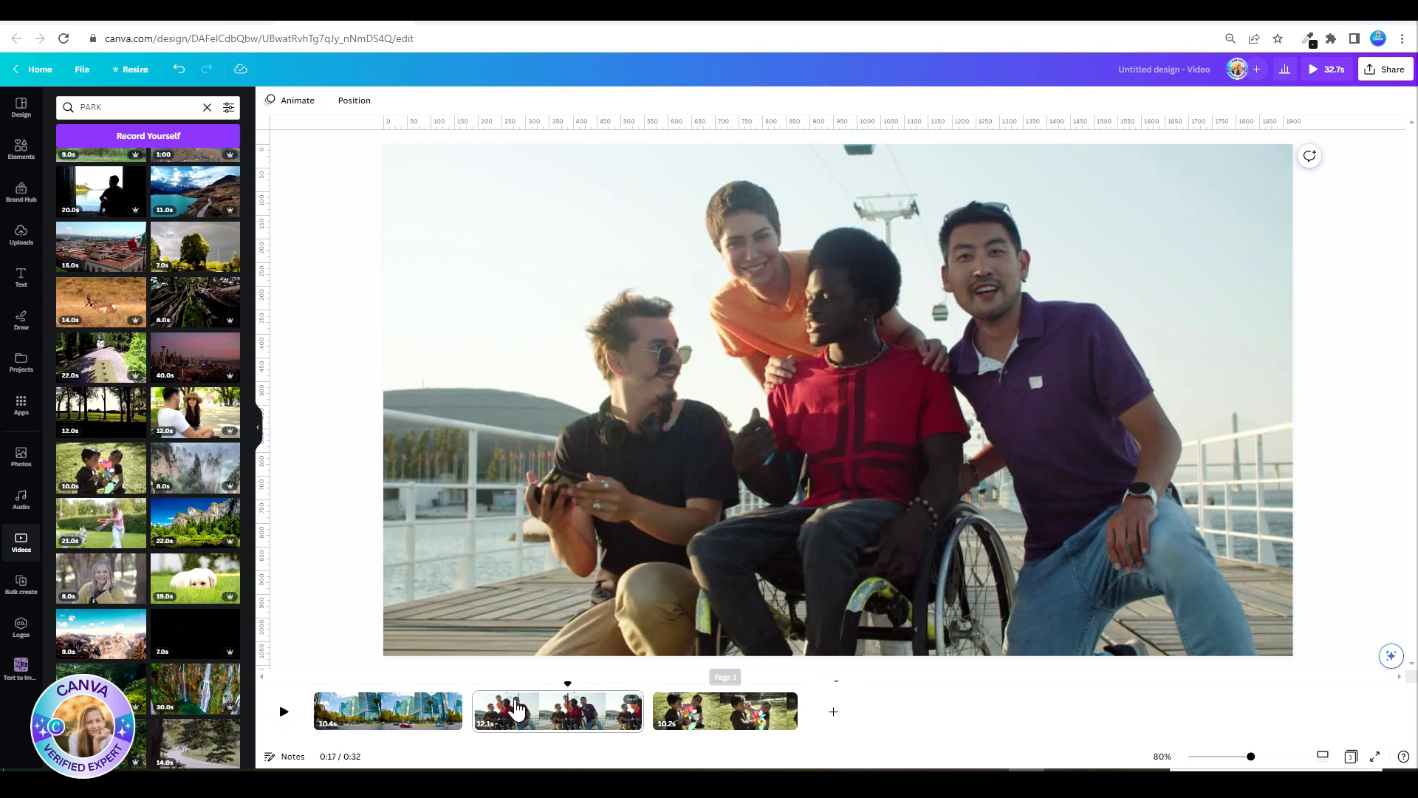
pyautogui.click(364, 713)
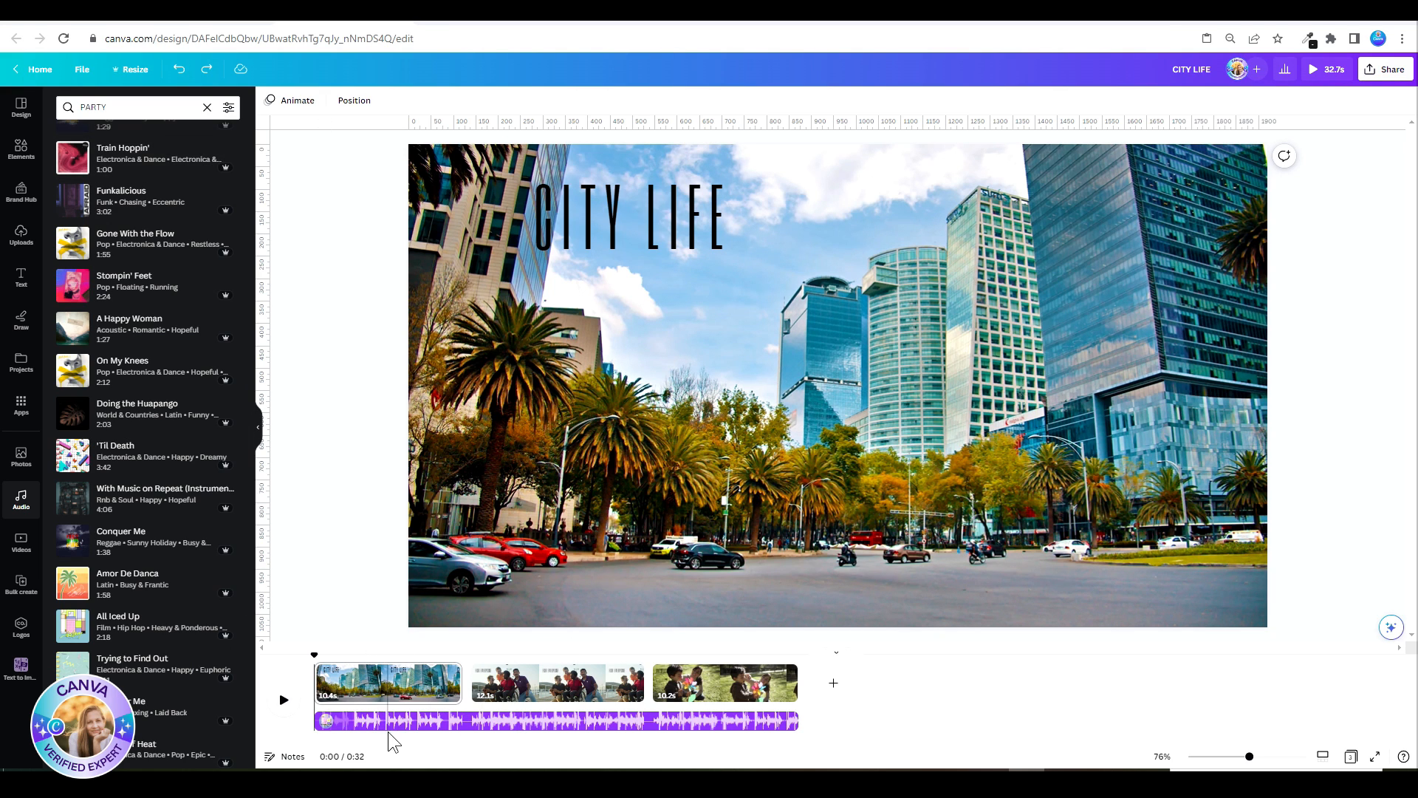
# Step: Sync the video pages to the audio track with Beat Sync, with beat markers displayed, and return the playhead to 0:00
pyautogui.click(391, 725)
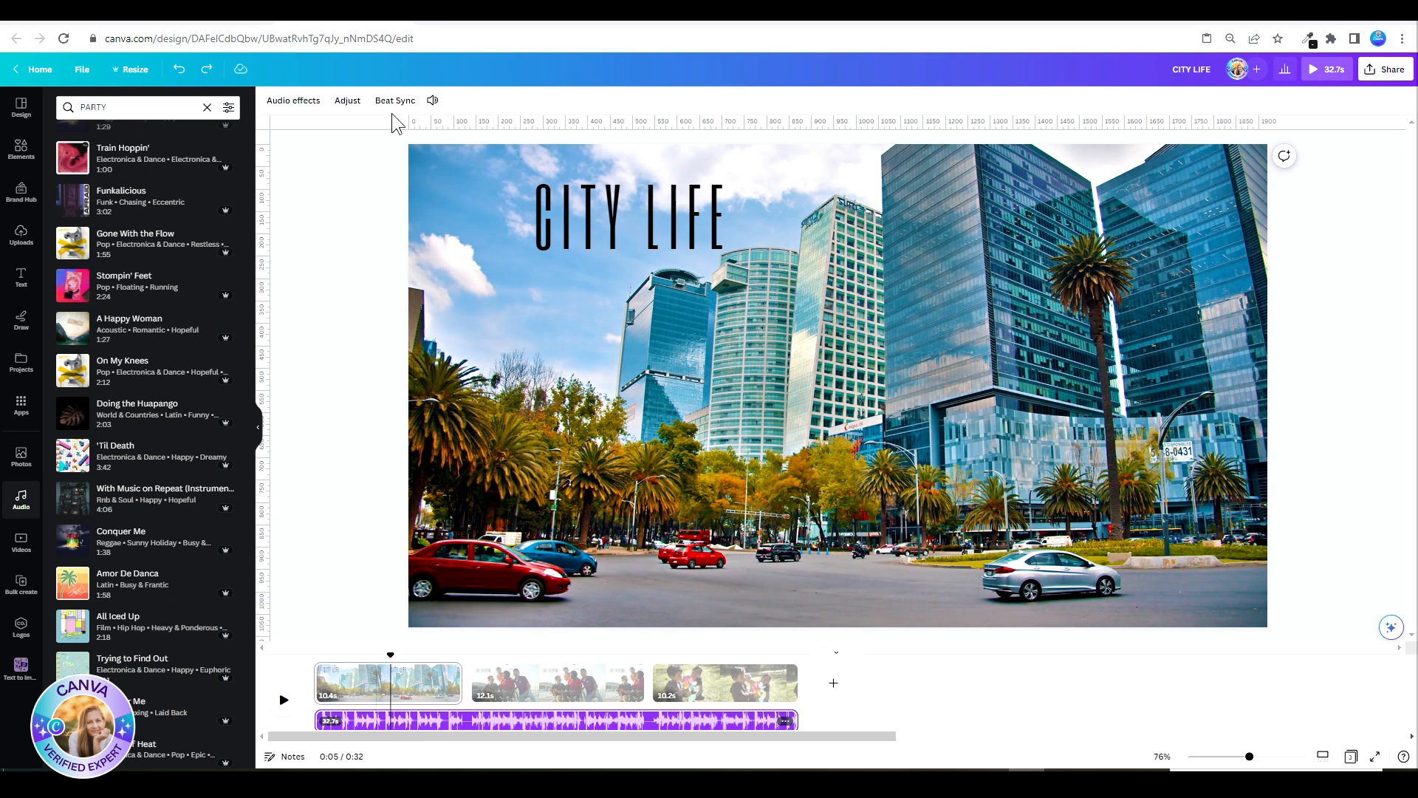
pyautogui.click(392, 103)
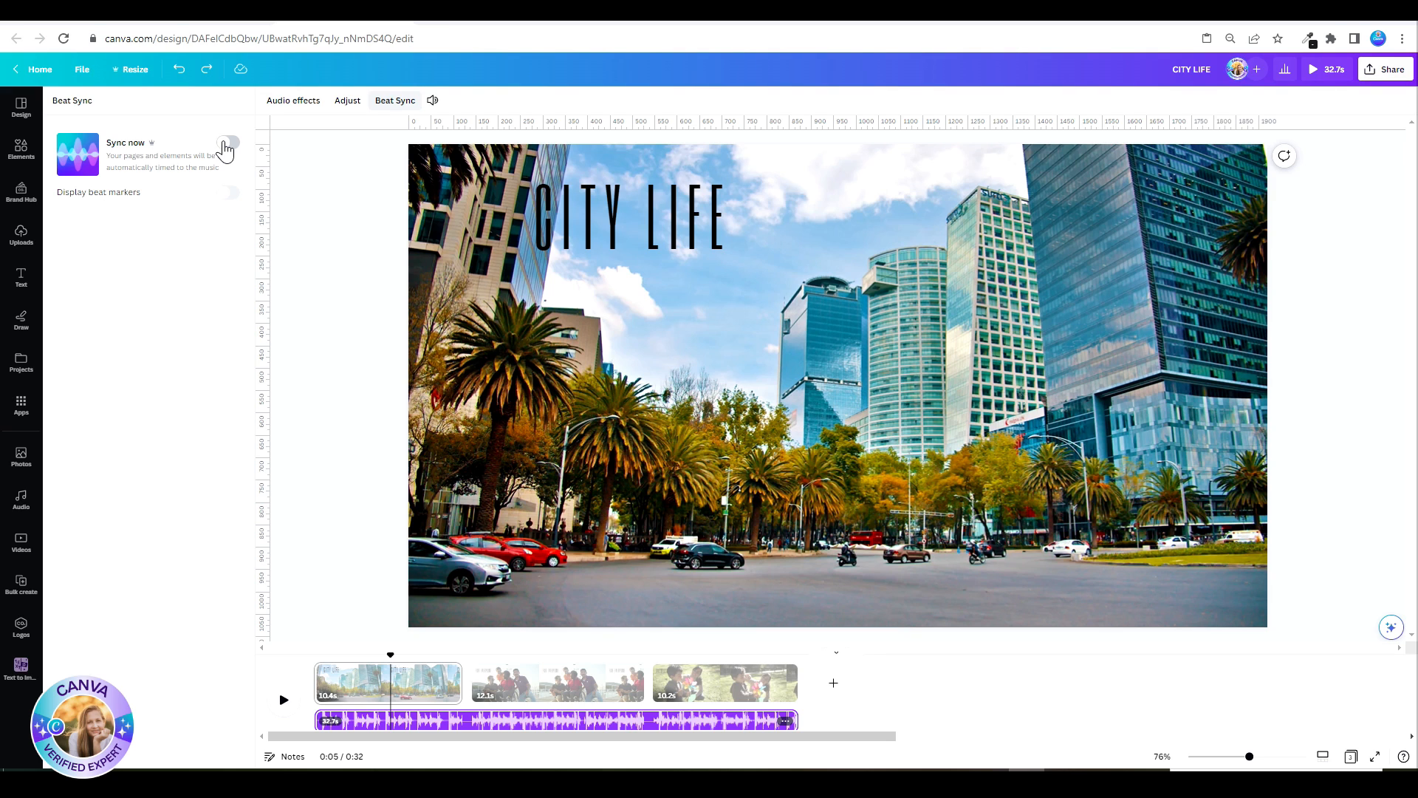
pyautogui.click(226, 142)
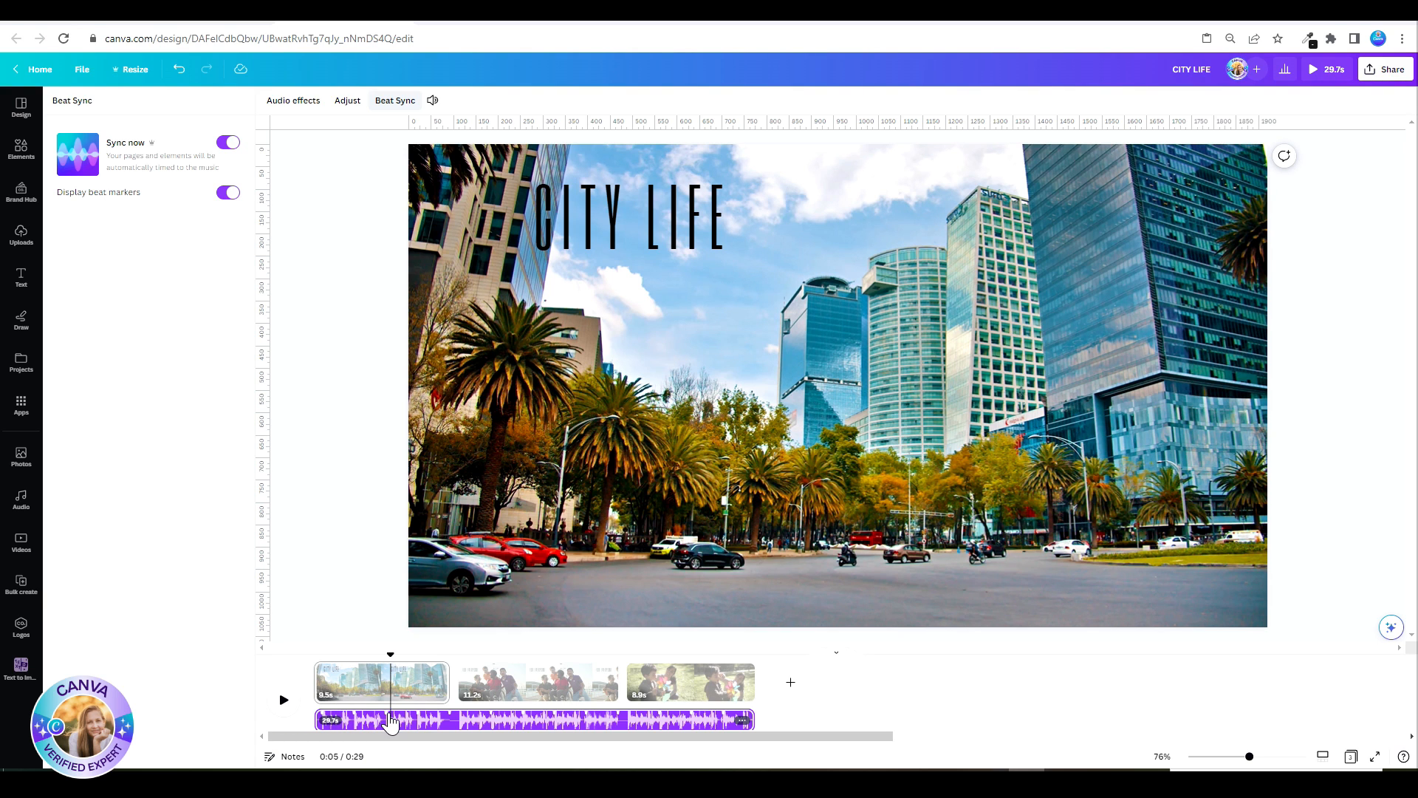
pyautogui.moveTo(390, 654); pyautogui.dragTo(312, 656)
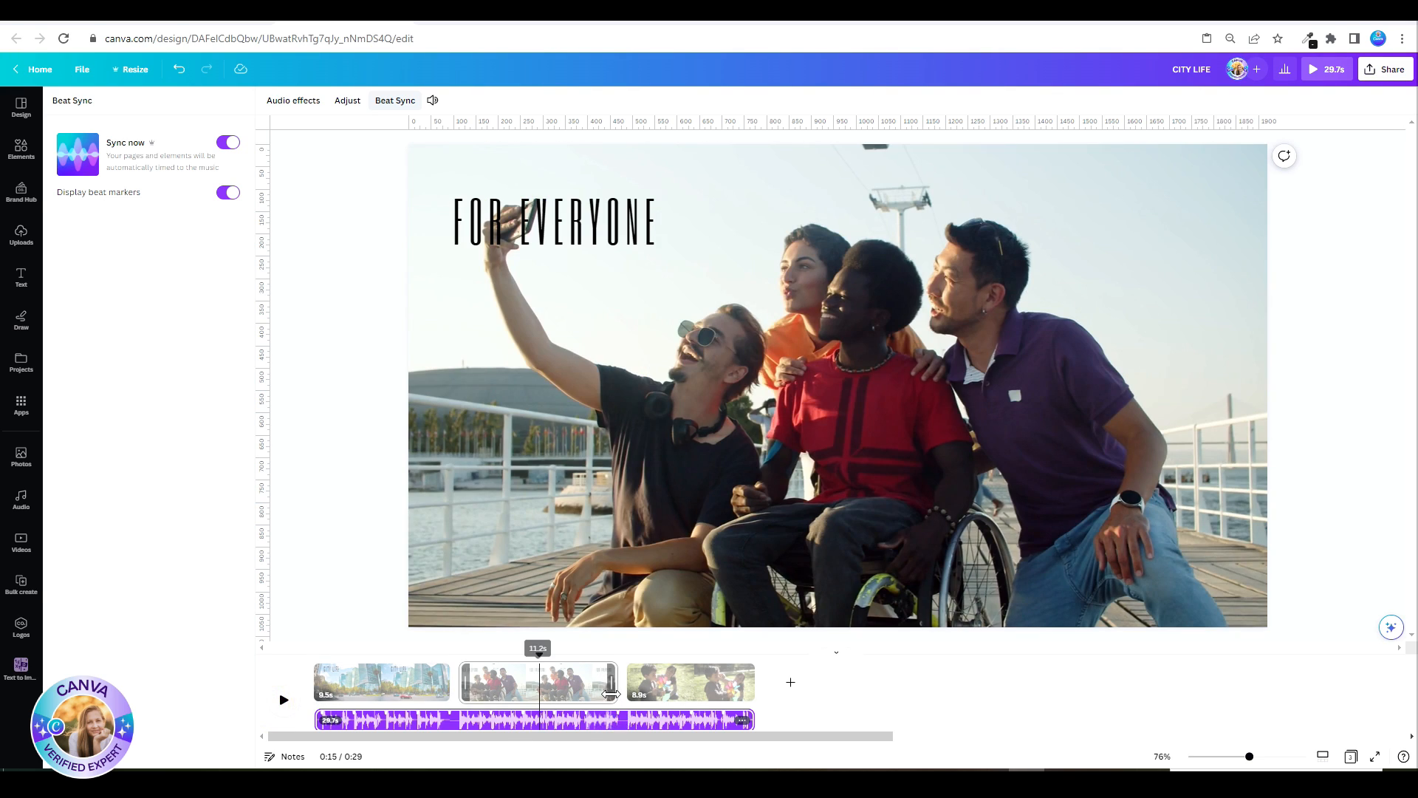
# Step: Trim the three video clips to about 5.5 s, 6.4 s and 5.7 s, in timeline order
pyautogui.click(610, 692)
pyautogui.moveTo(610, 692); pyautogui.dragTo(550, 692)
pyautogui.click(393, 683)
pyautogui.moveTo(443, 688); pyautogui.dragTo(394, 690)
pyautogui.click(623, 696)
pyautogui.moveTo(622, 692); pyautogui.dragTo(585, 692)
# Step: Apply Beat Sync to the audio track again for the trimmed clips, preview the video full screen and exit the preview
pyautogui.click(407, 720)
pyautogui.click(411, 104)
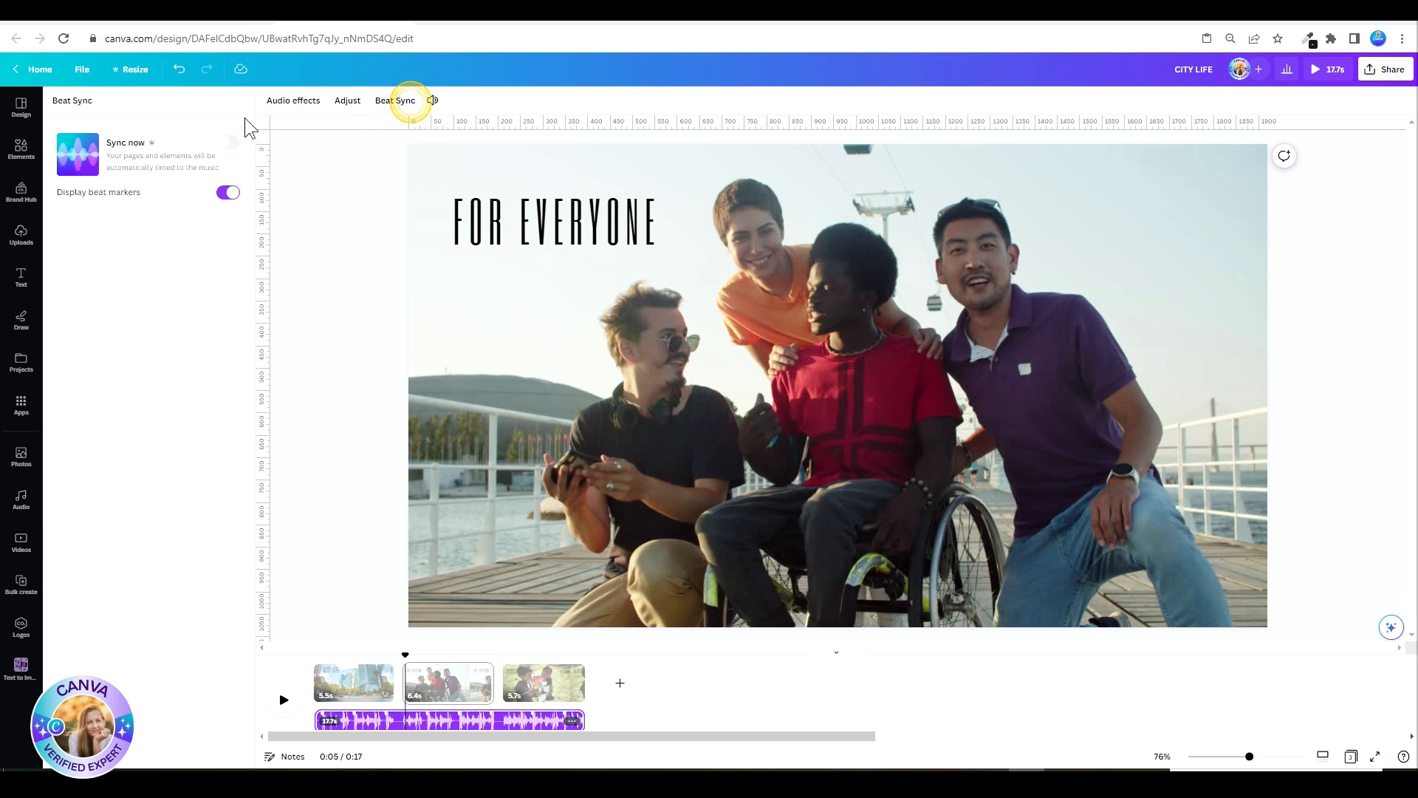
pyautogui.click(229, 144)
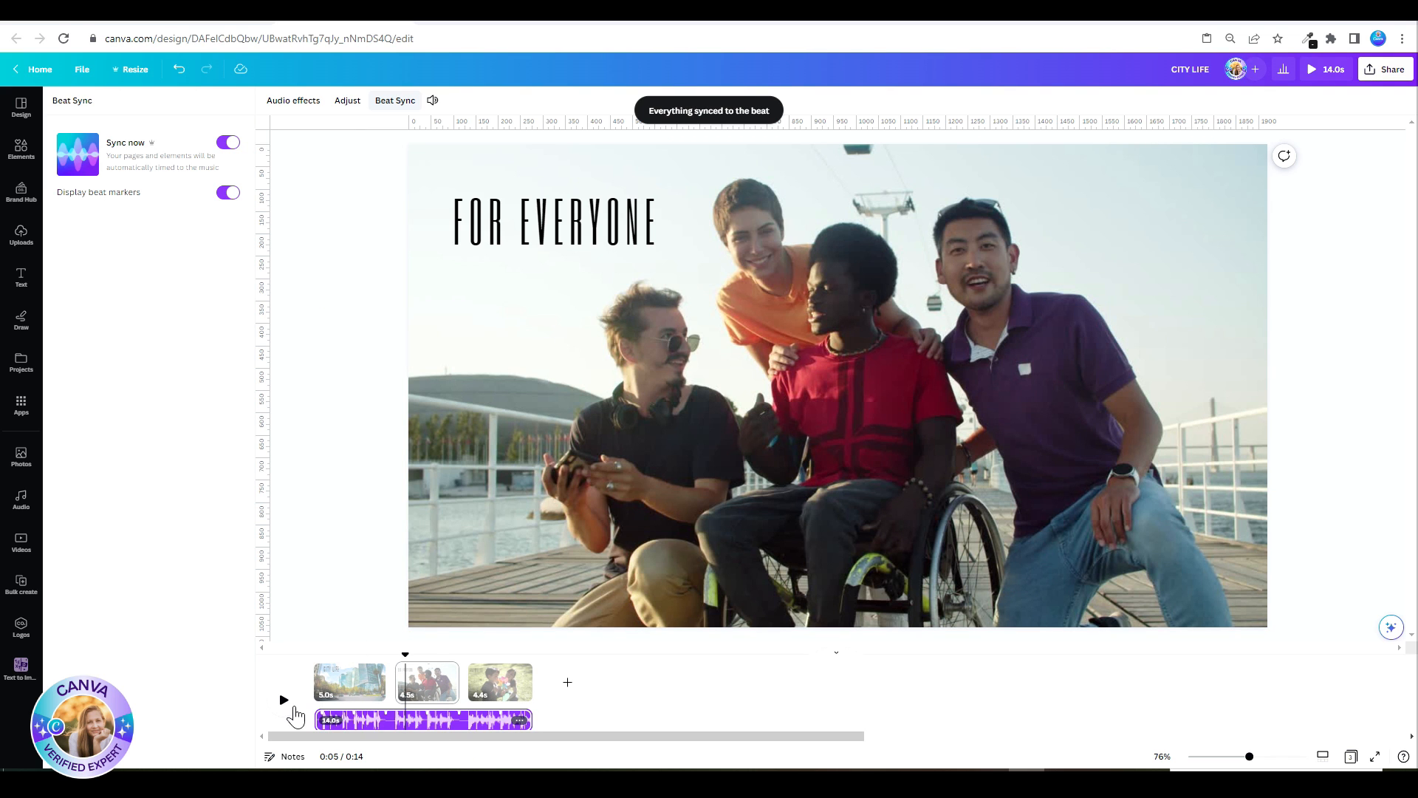
pyautogui.click(401, 657)
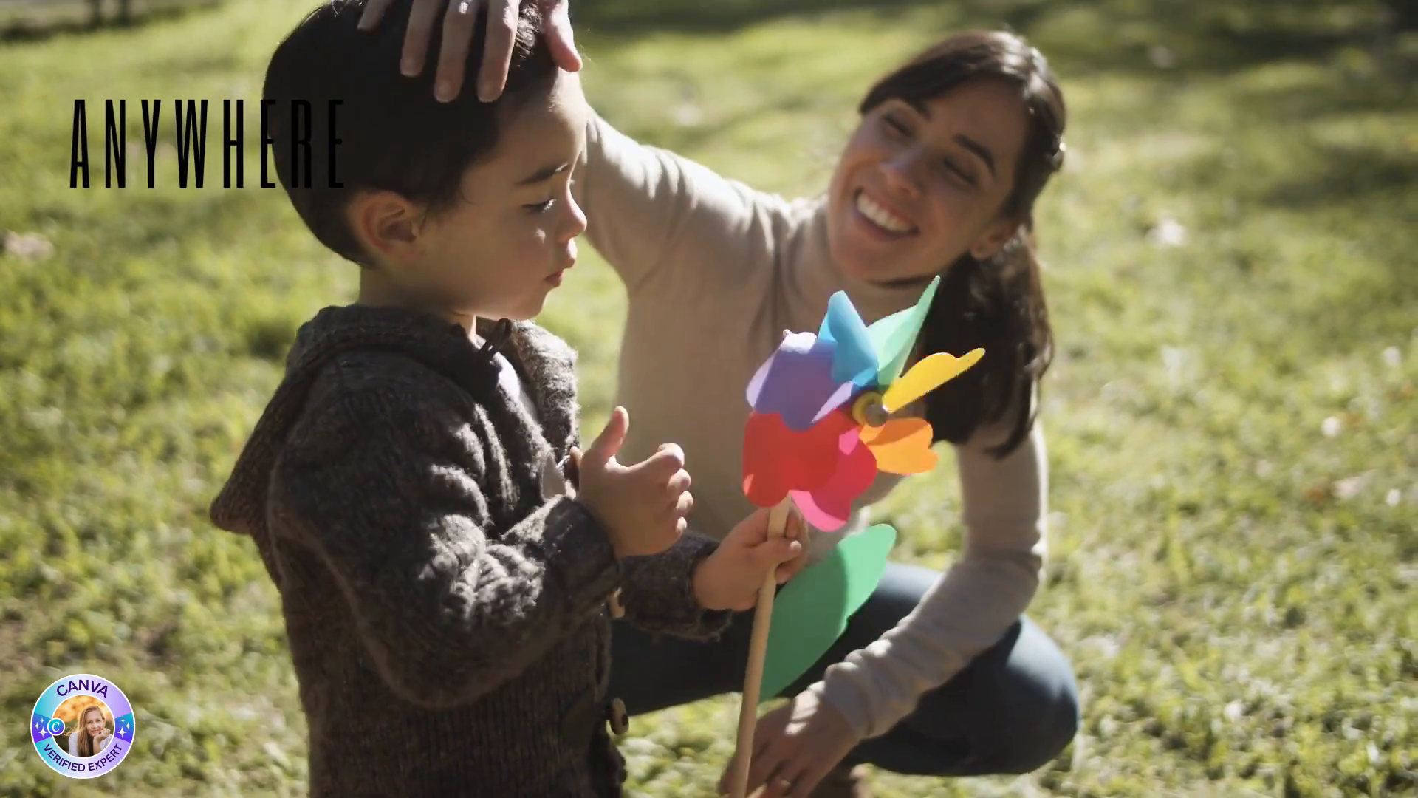
pyautogui.press('Escape')
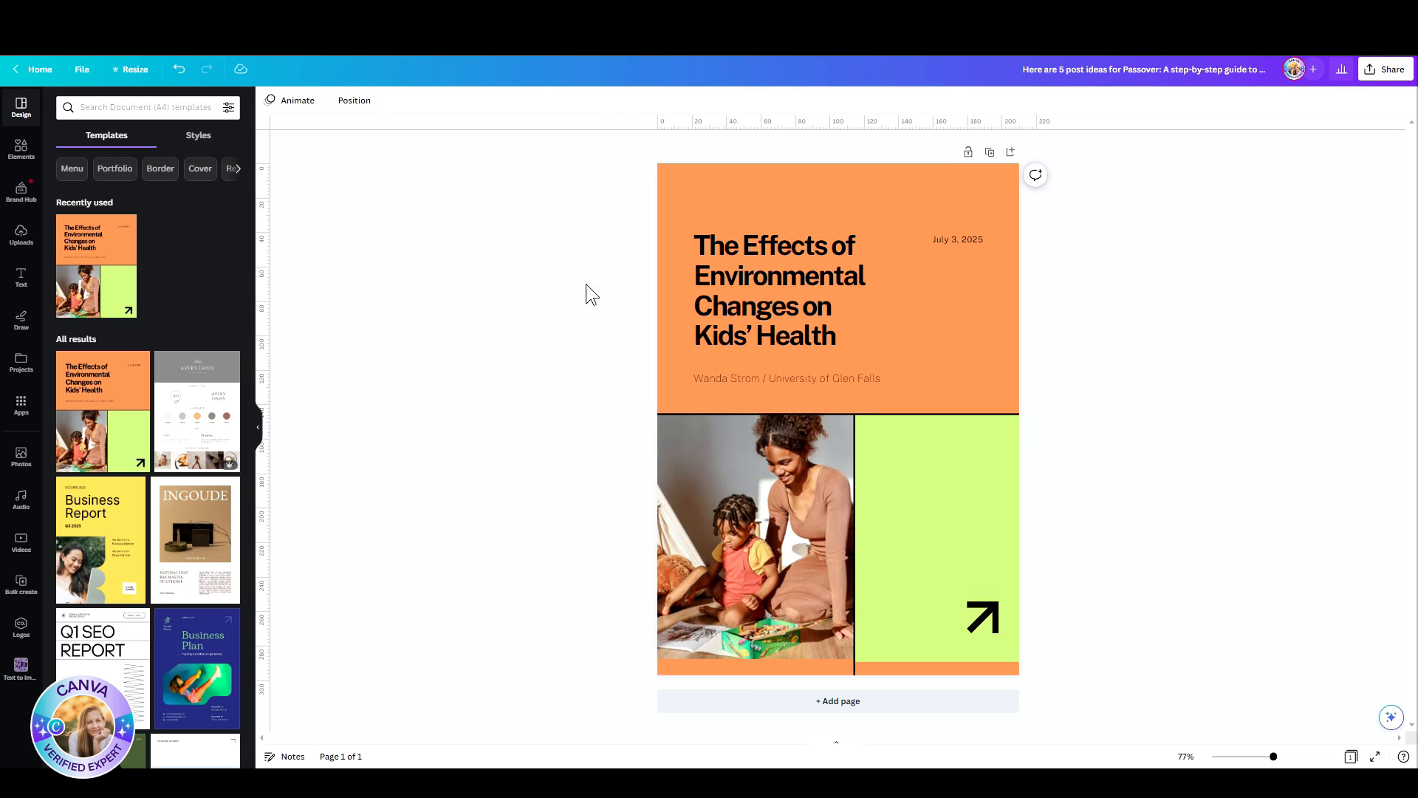
# Step: Open the alternative text settings of the mother and child photo on the orange A4 cover and save them
pyautogui.click(678, 465)
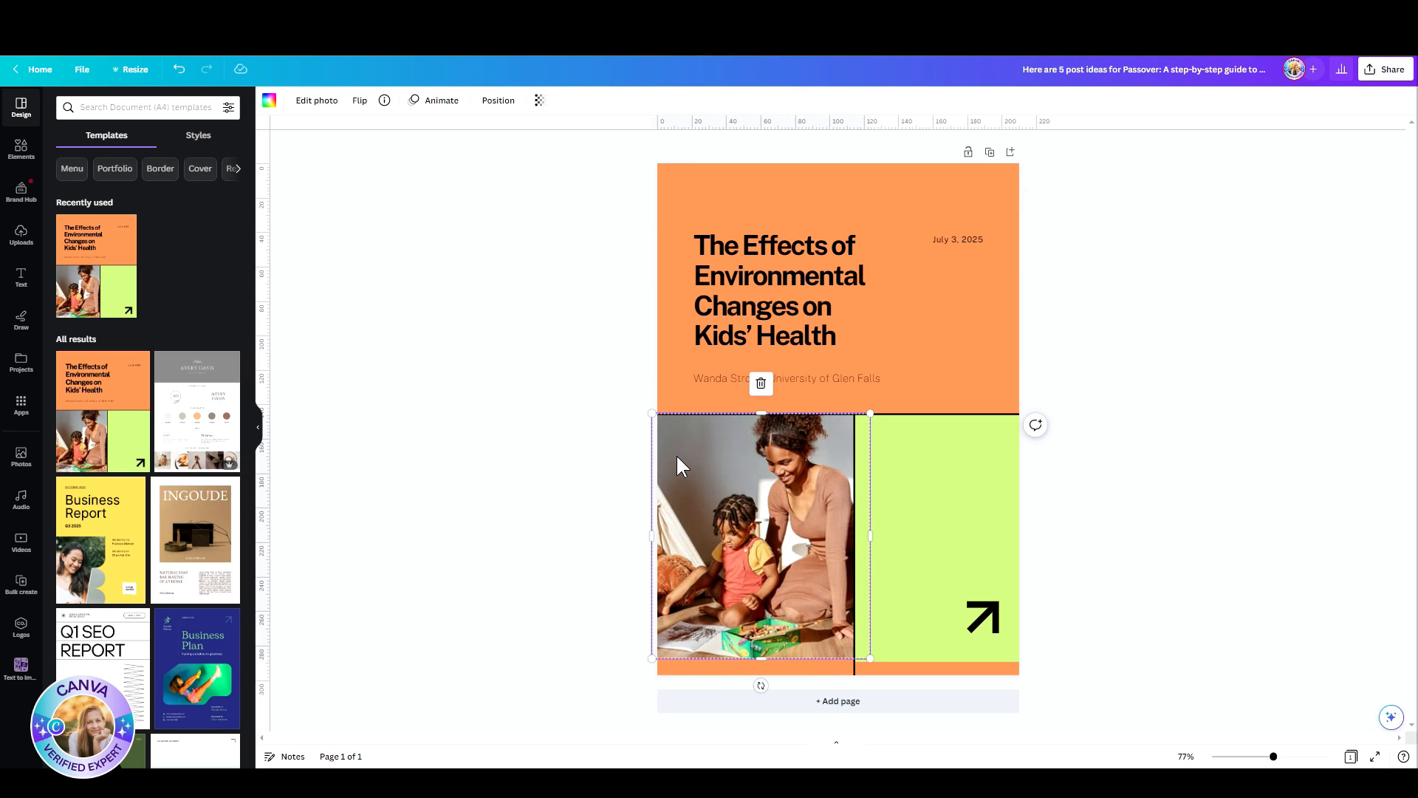
pyautogui.rightClick(678, 465)
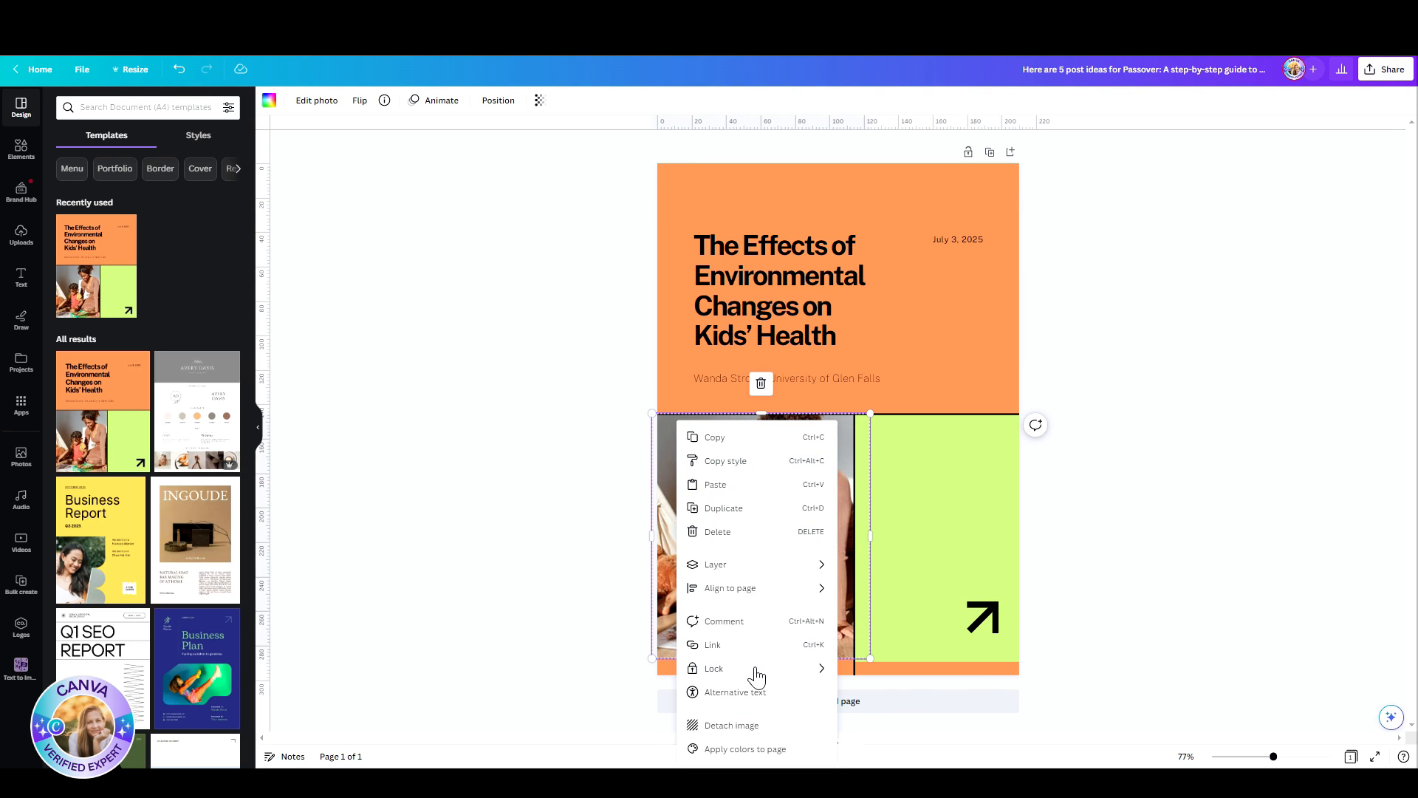
pyautogui.click(709, 695)
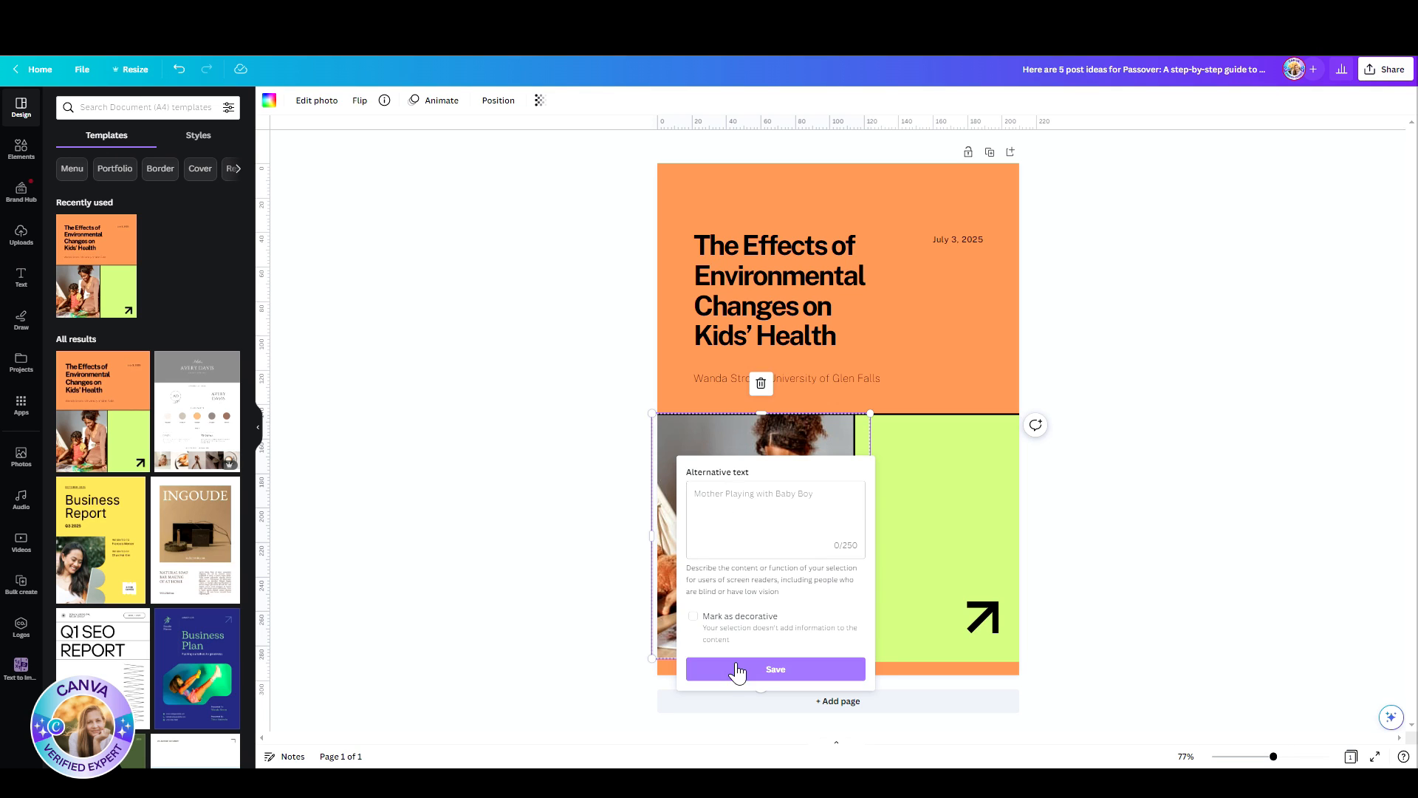
pyautogui.click(776, 669)
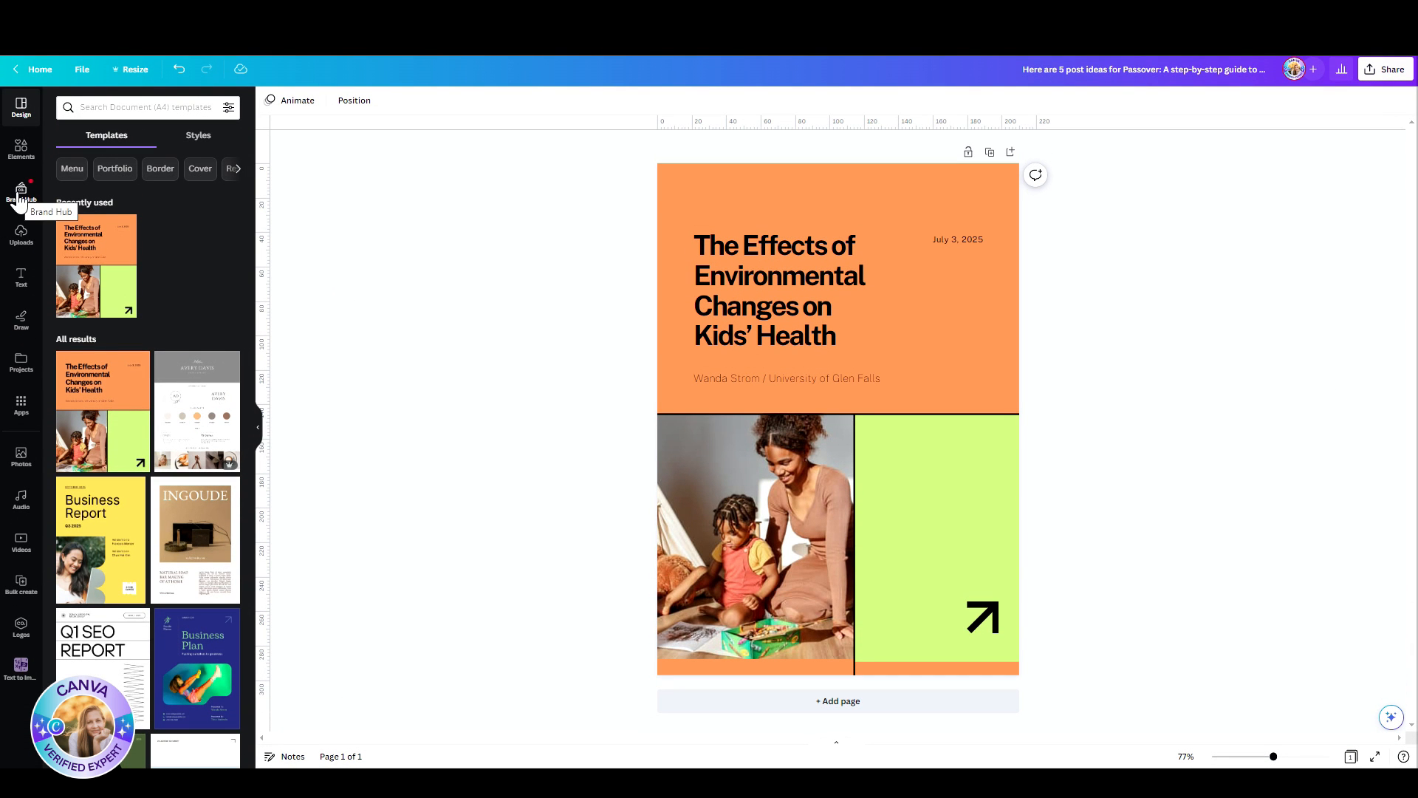
# Step: Open the Active Apparel brand kit in Brand Hub from the home page, and review its logos, colors, fonts, photos and graphics
pyautogui.click(37, 69)
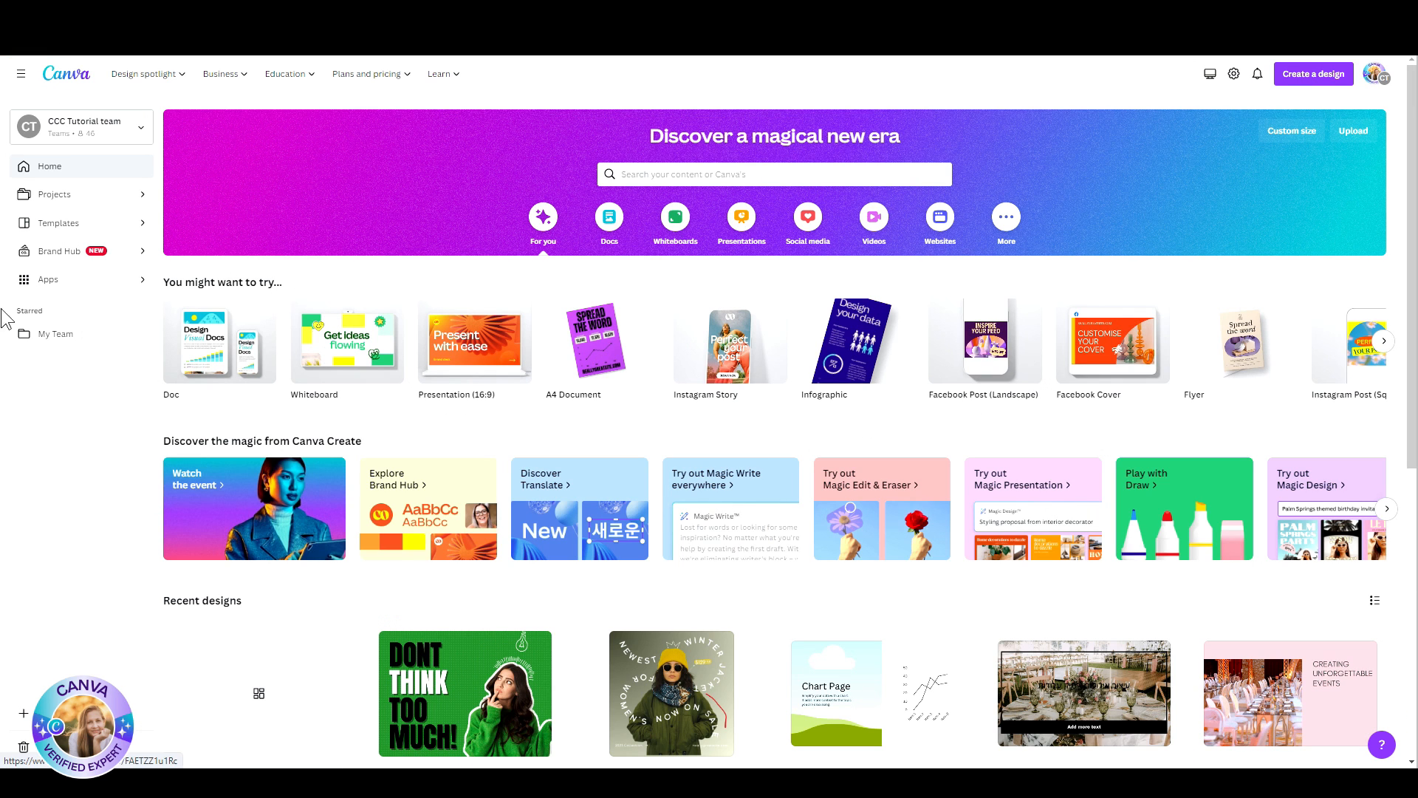
pyautogui.click(41, 253)
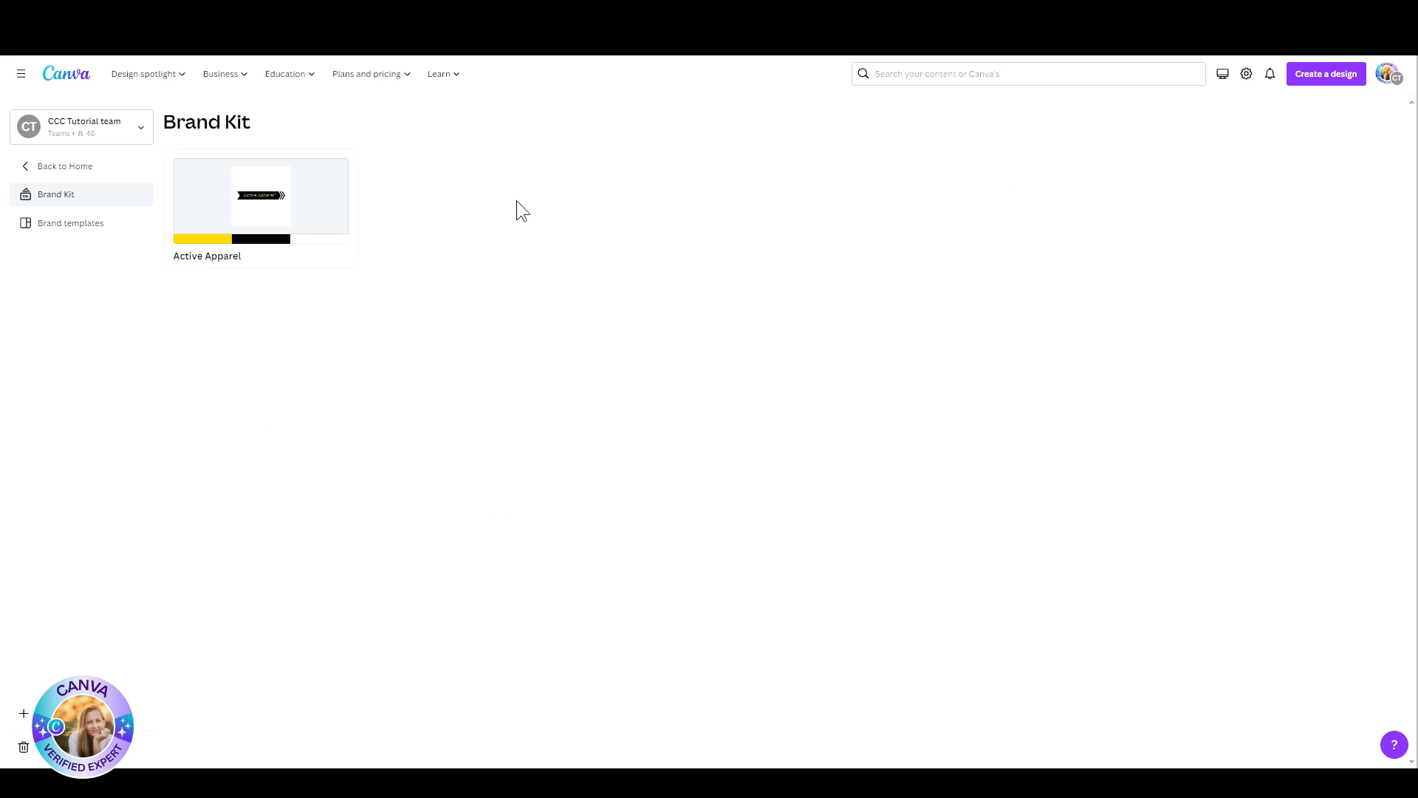
pyautogui.click(274, 214)
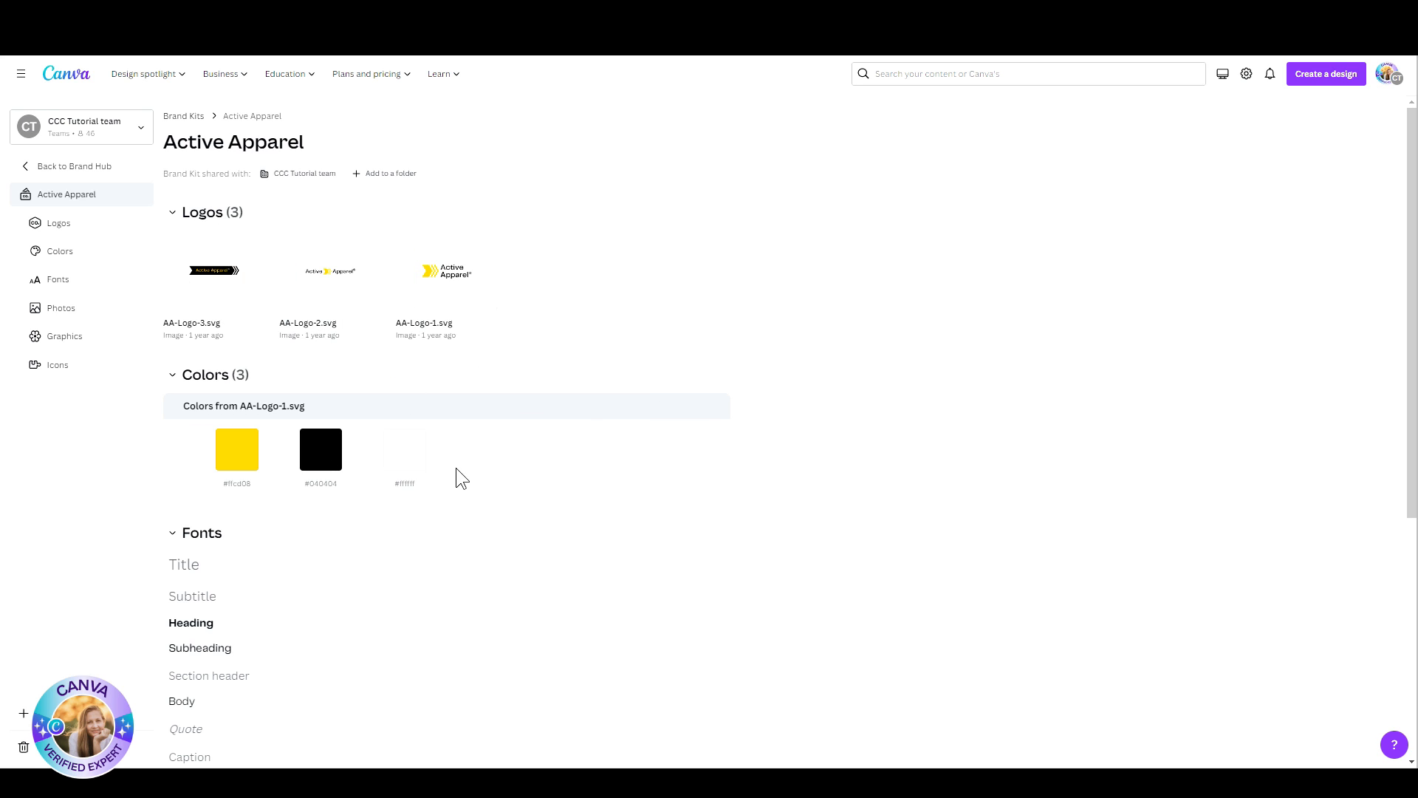
pyautogui.scroll(-3, 458, 472)
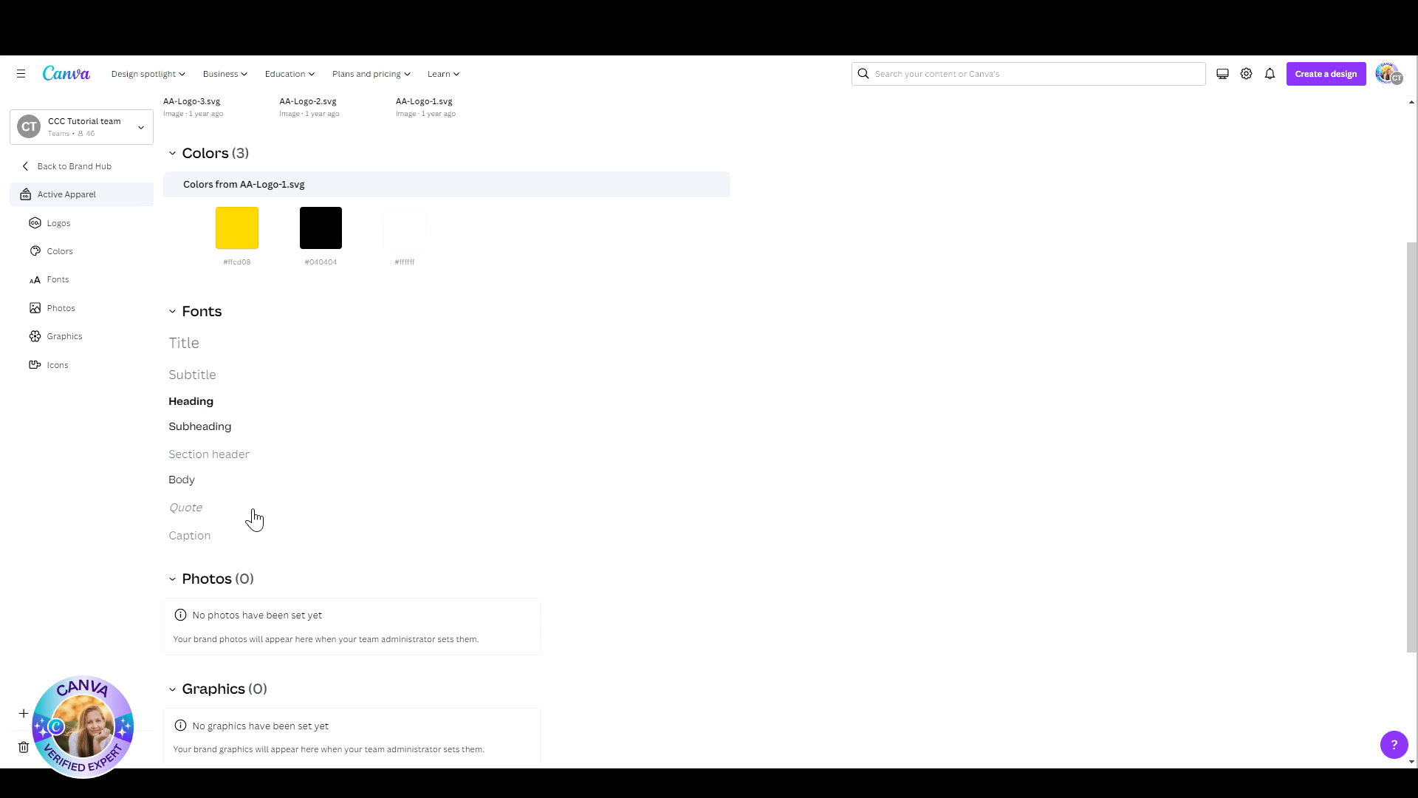
pyautogui.scroll(-2, 256, 517)
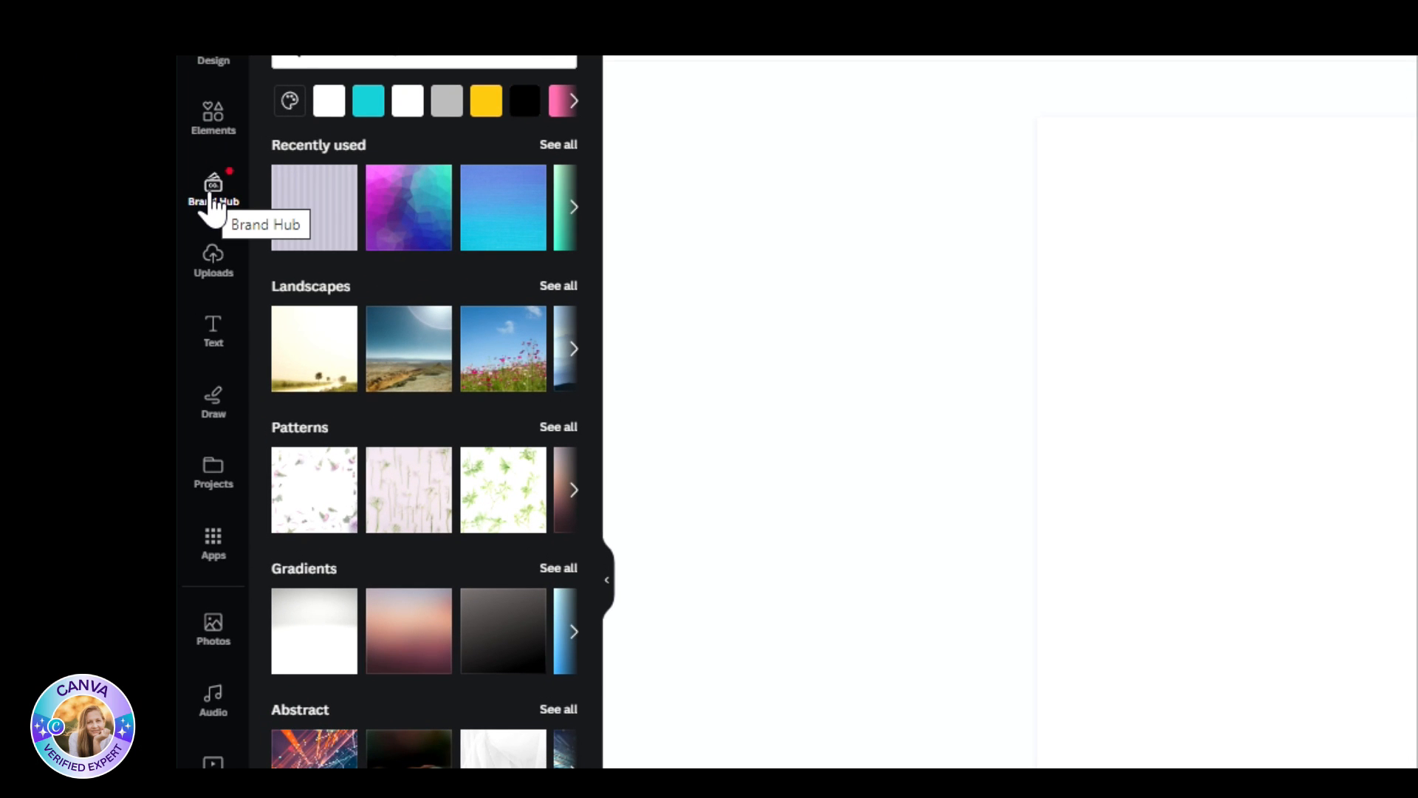
# Step: Shuffle the I Can Canva brand palette on the "Dont think too much!" post until it has a pink background and yellow "THINK"
pyautogui.click(212, 194)
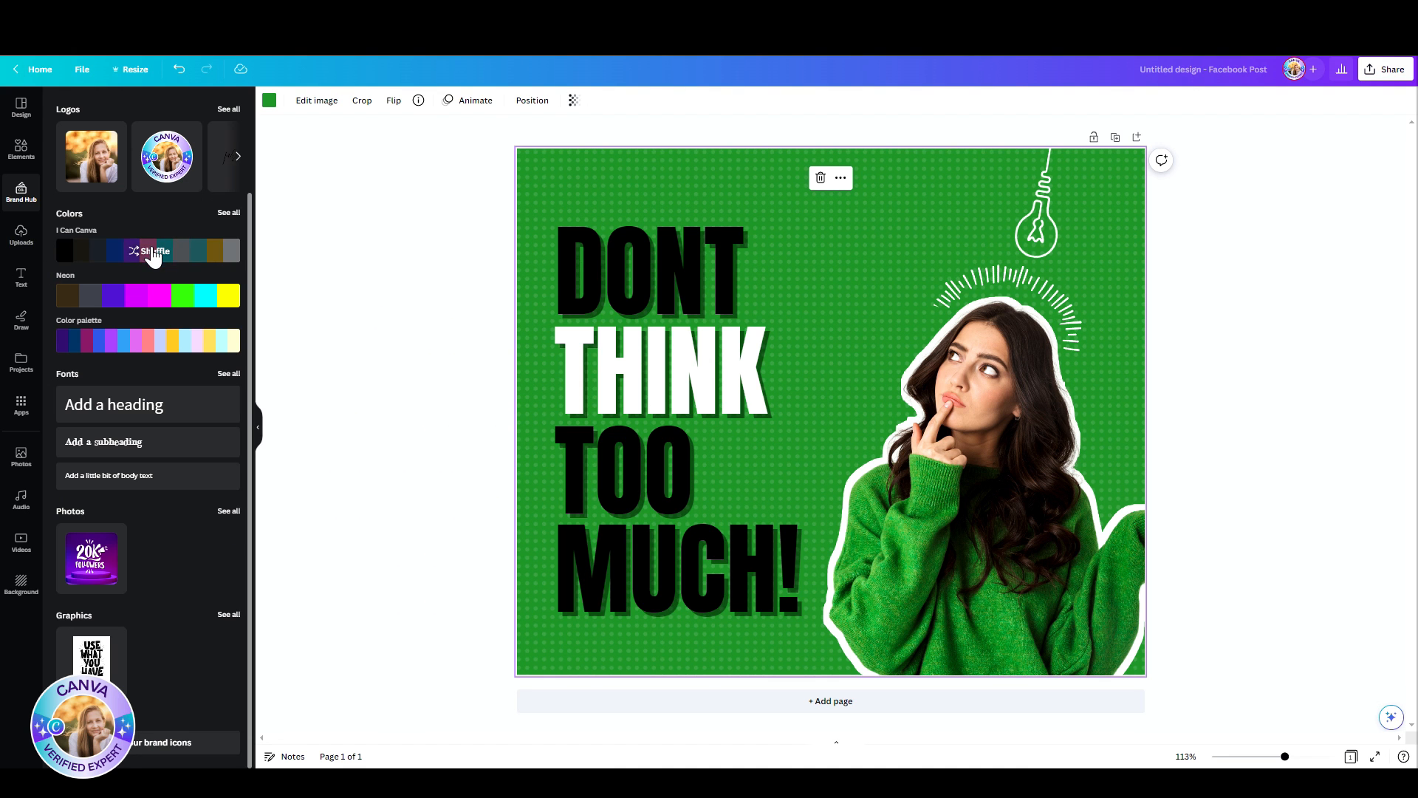
pyautogui.click(153, 255)
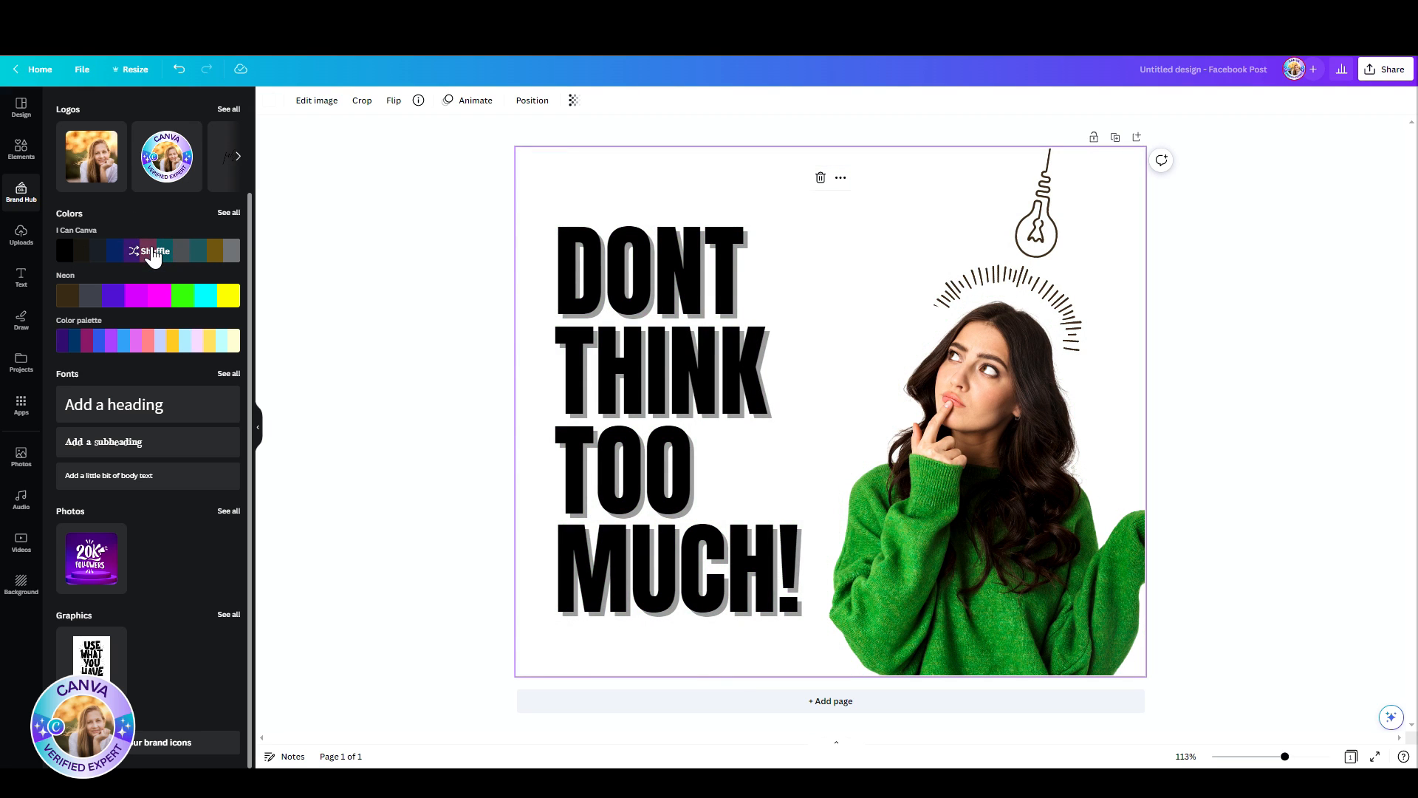
pyautogui.click(153, 255)
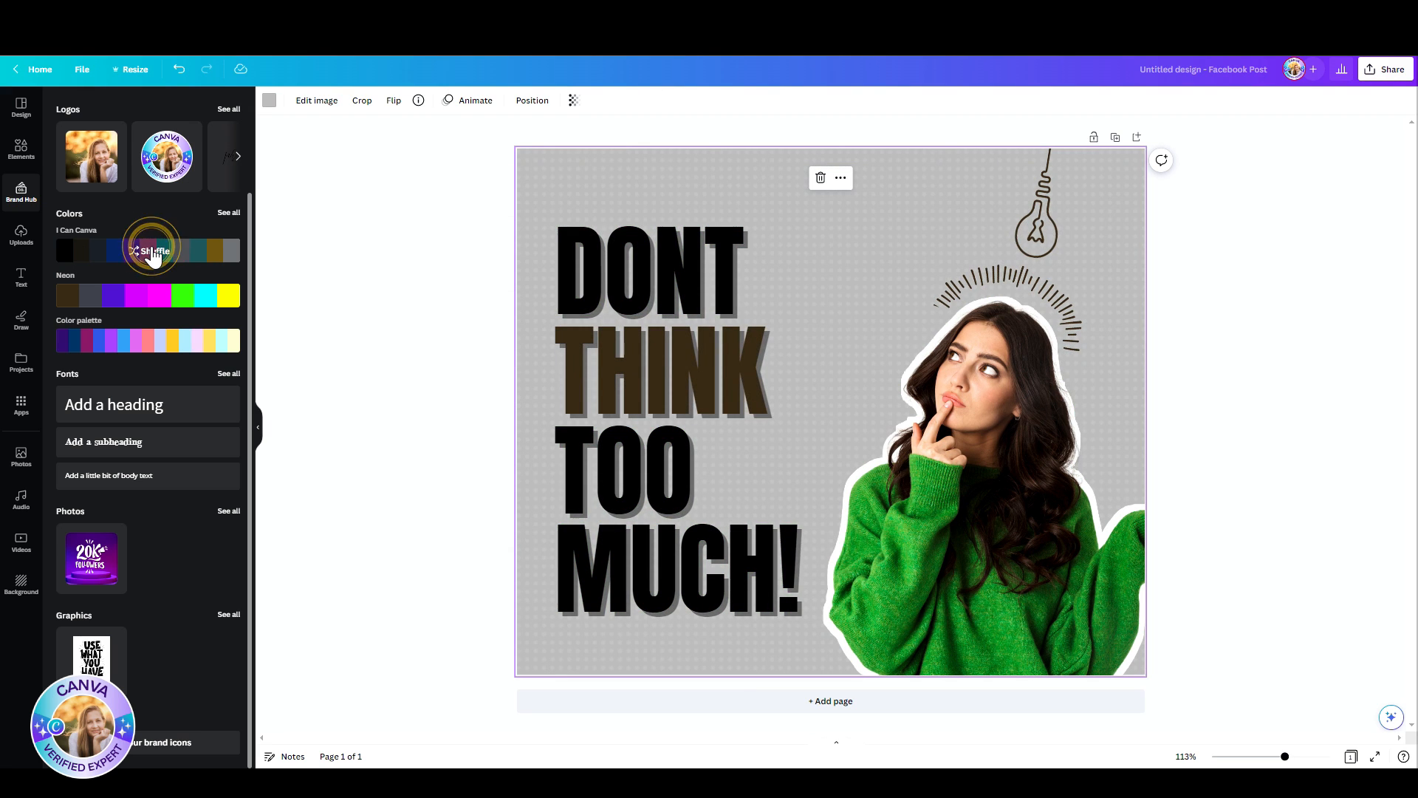
pyautogui.click(153, 254)
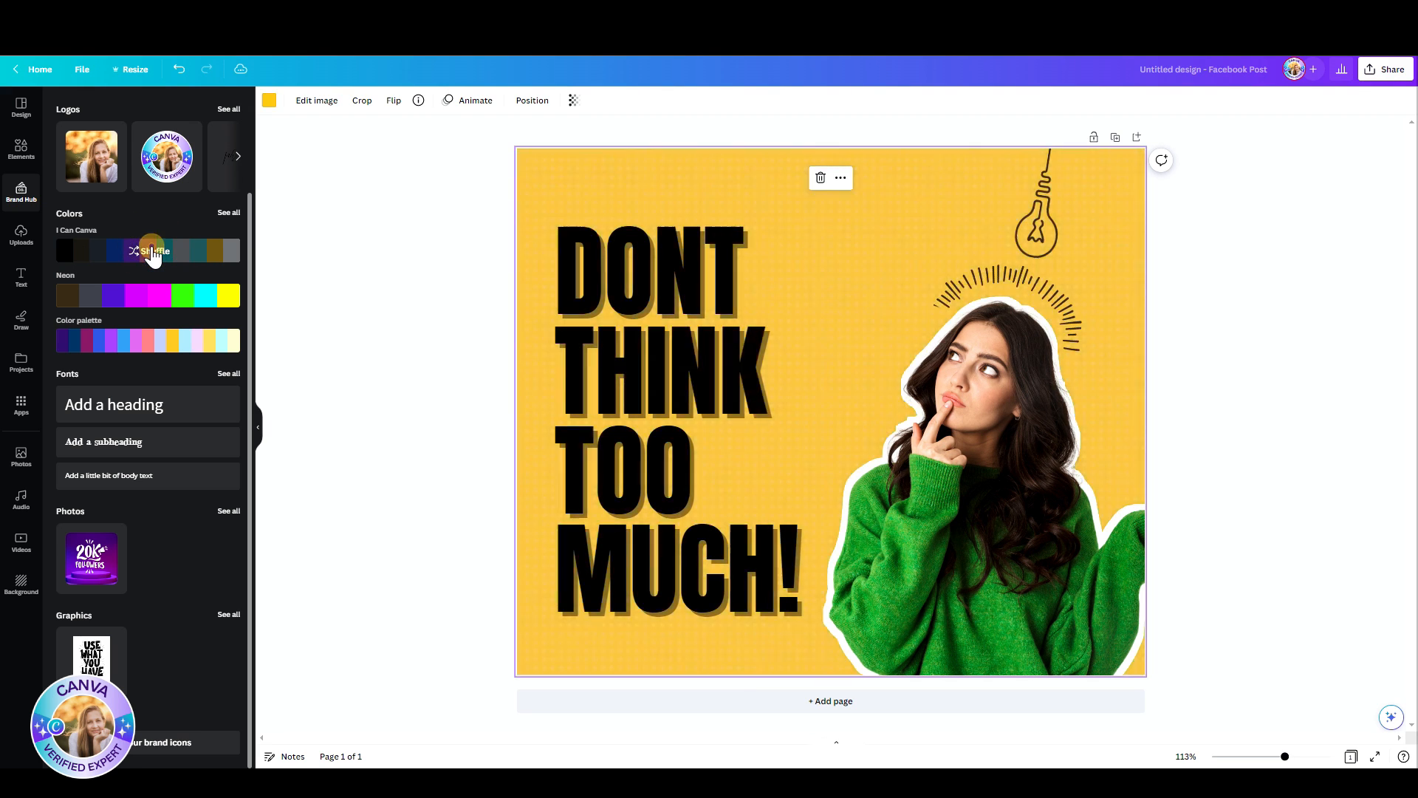
pyautogui.click(153, 254)
pyautogui.click(153, 255)
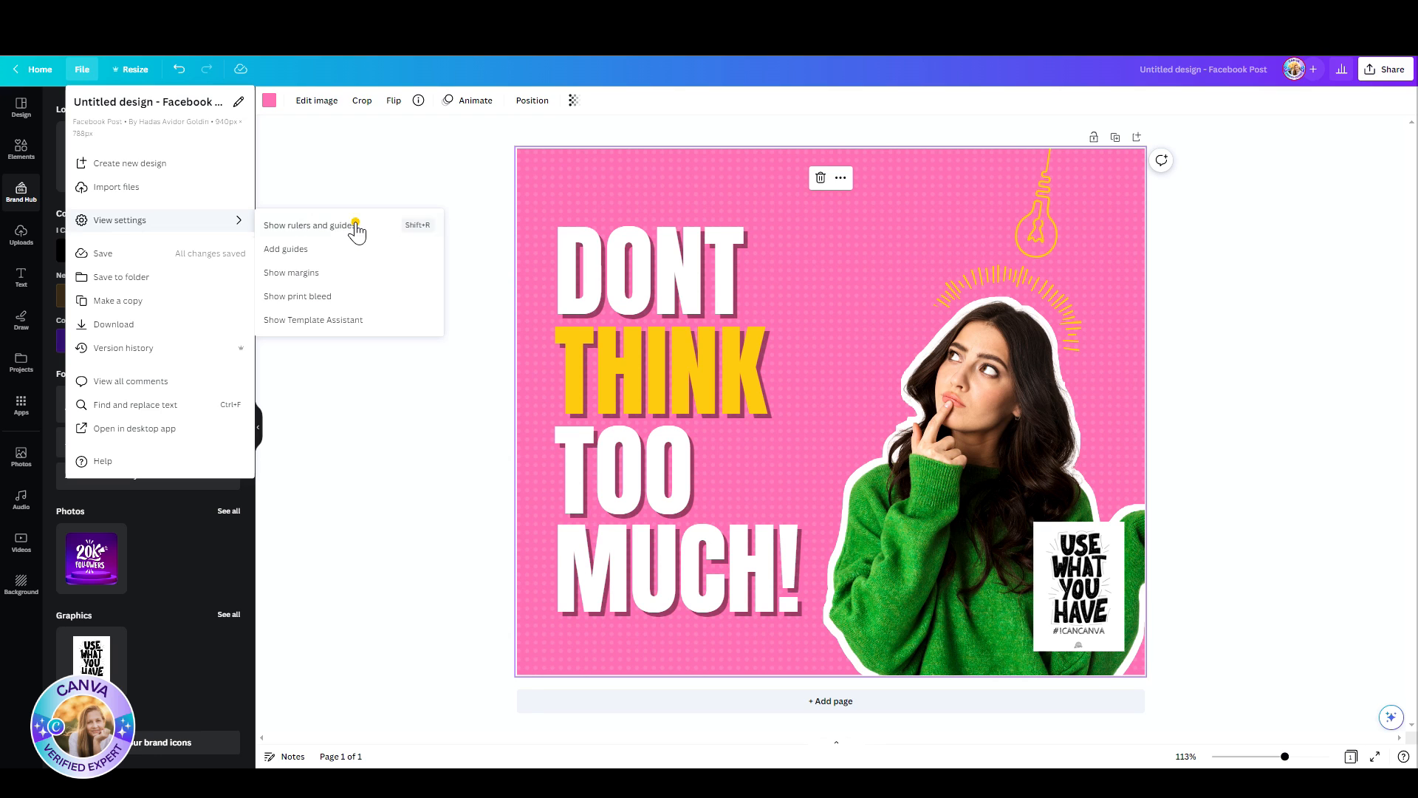
# Step: Show the rulers and guides, compare the 3x3 grid, 6-column and custom guide presets, and add guides in a 3x3 grid
pyautogui.click(356, 226)
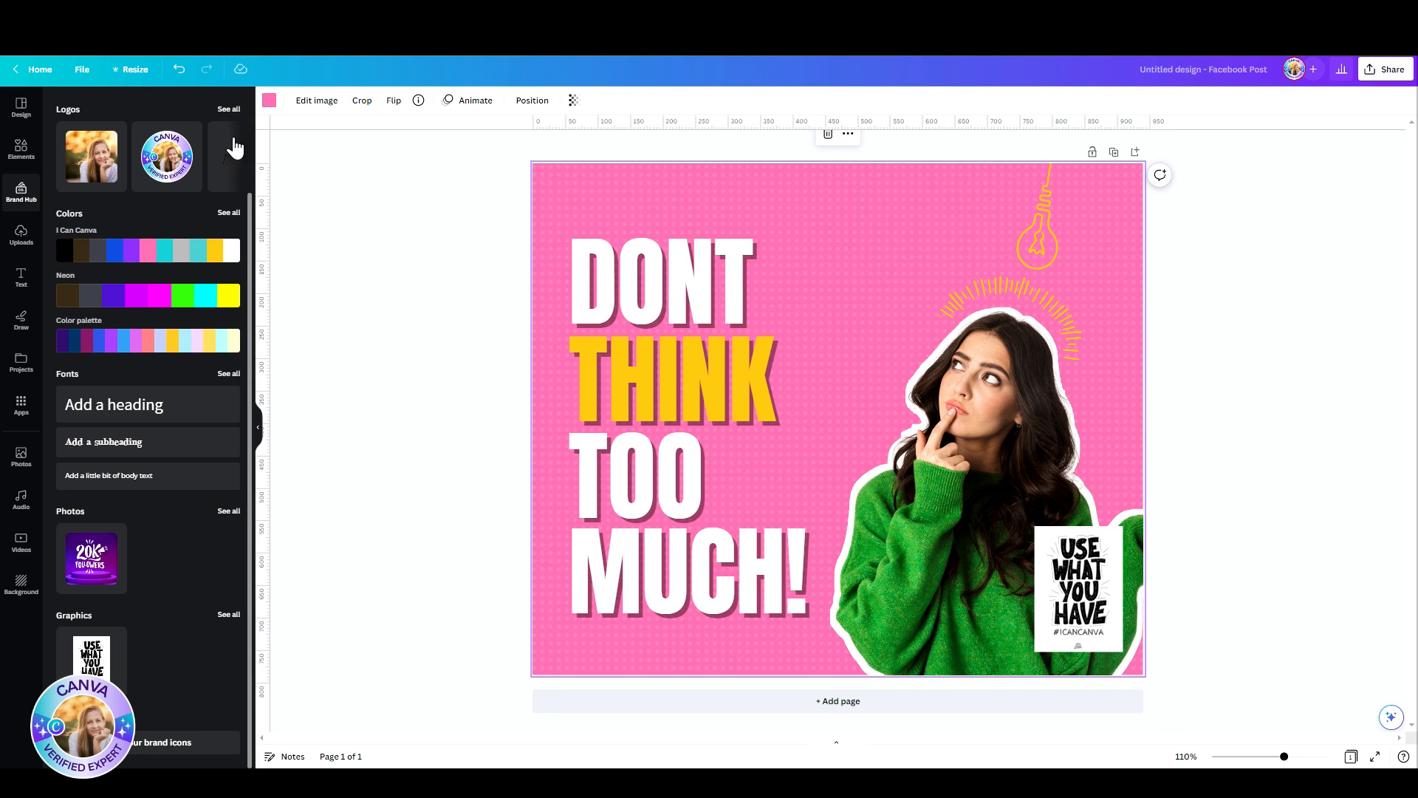
pyautogui.click(82, 69)
pyautogui.moveTo(221, 220)
pyautogui.click(362, 266)
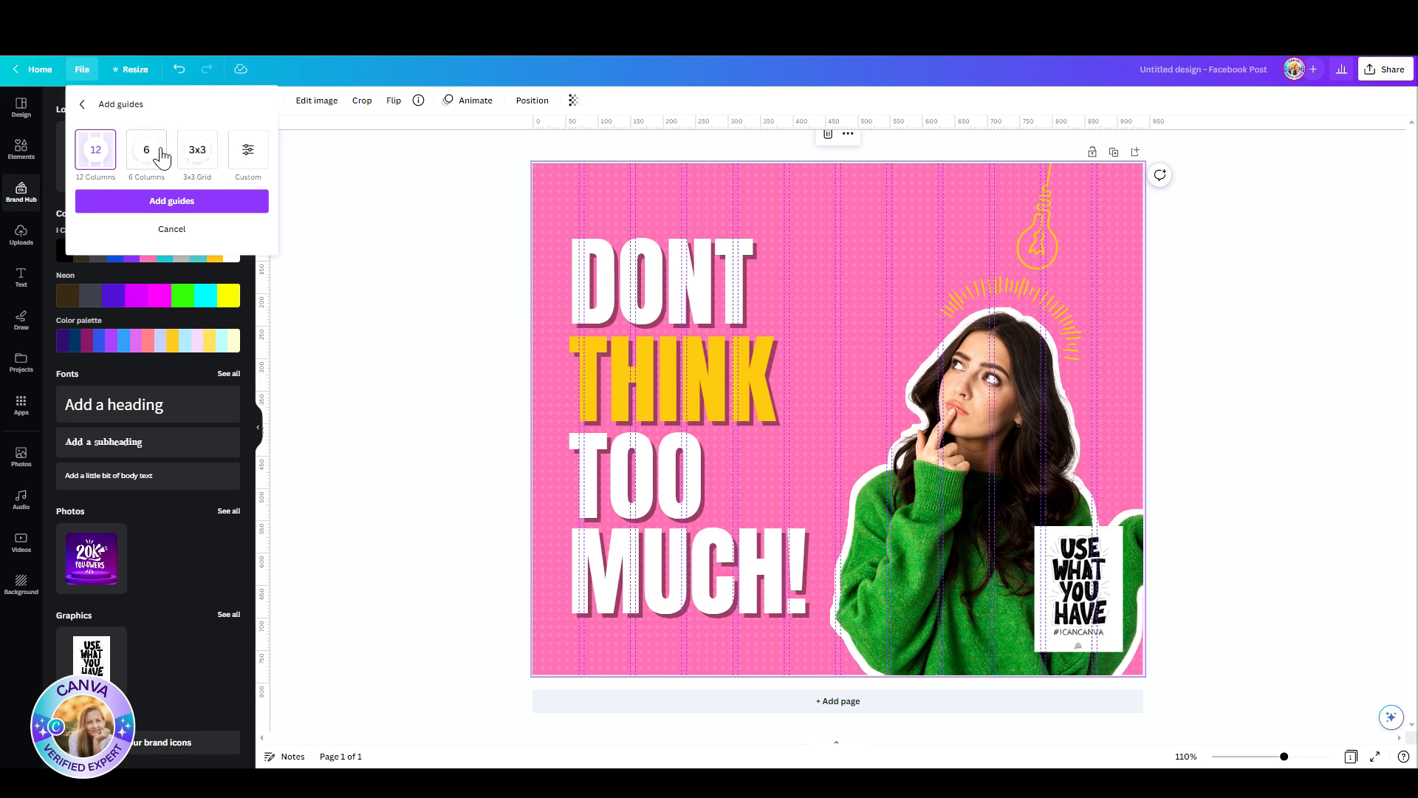
pyautogui.click(197, 154)
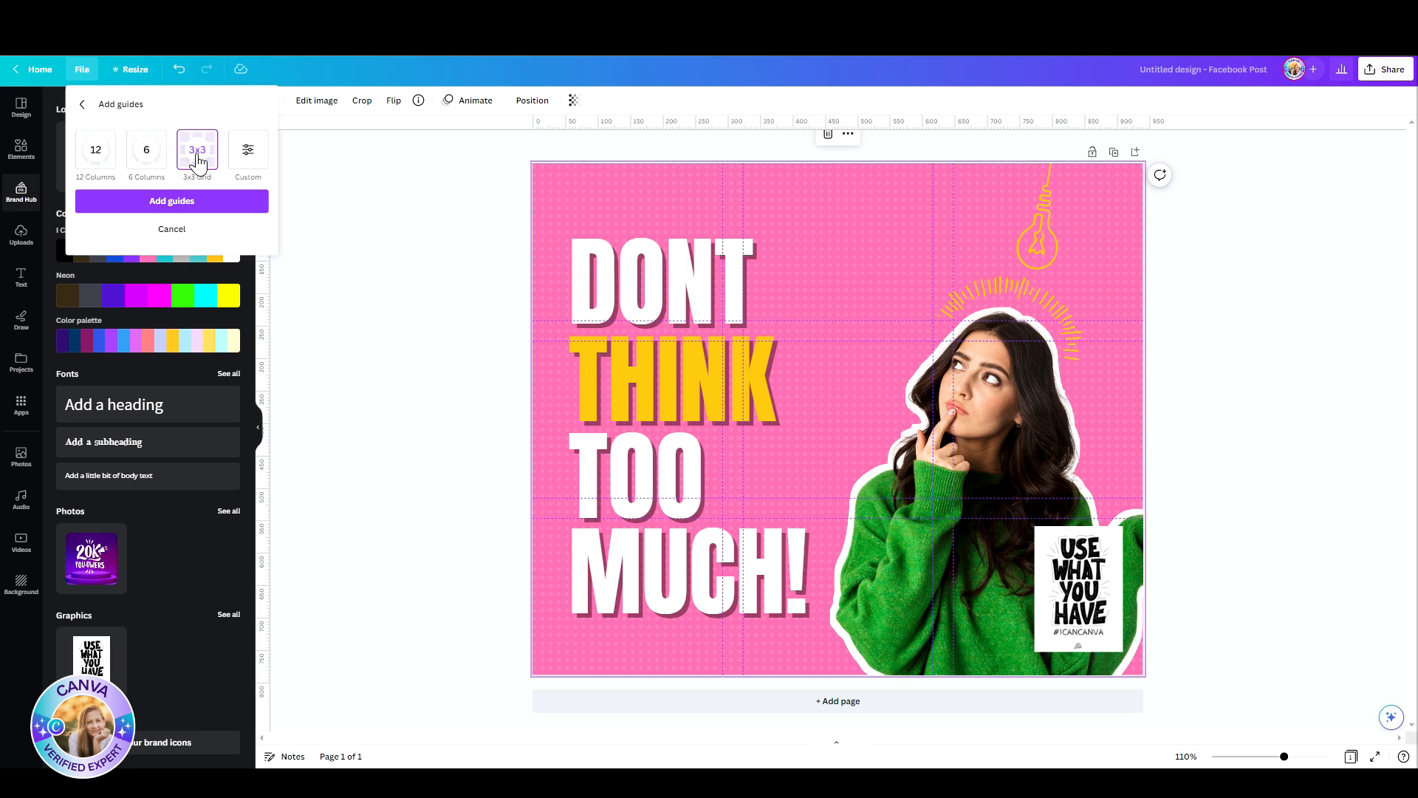
pyautogui.click(148, 155)
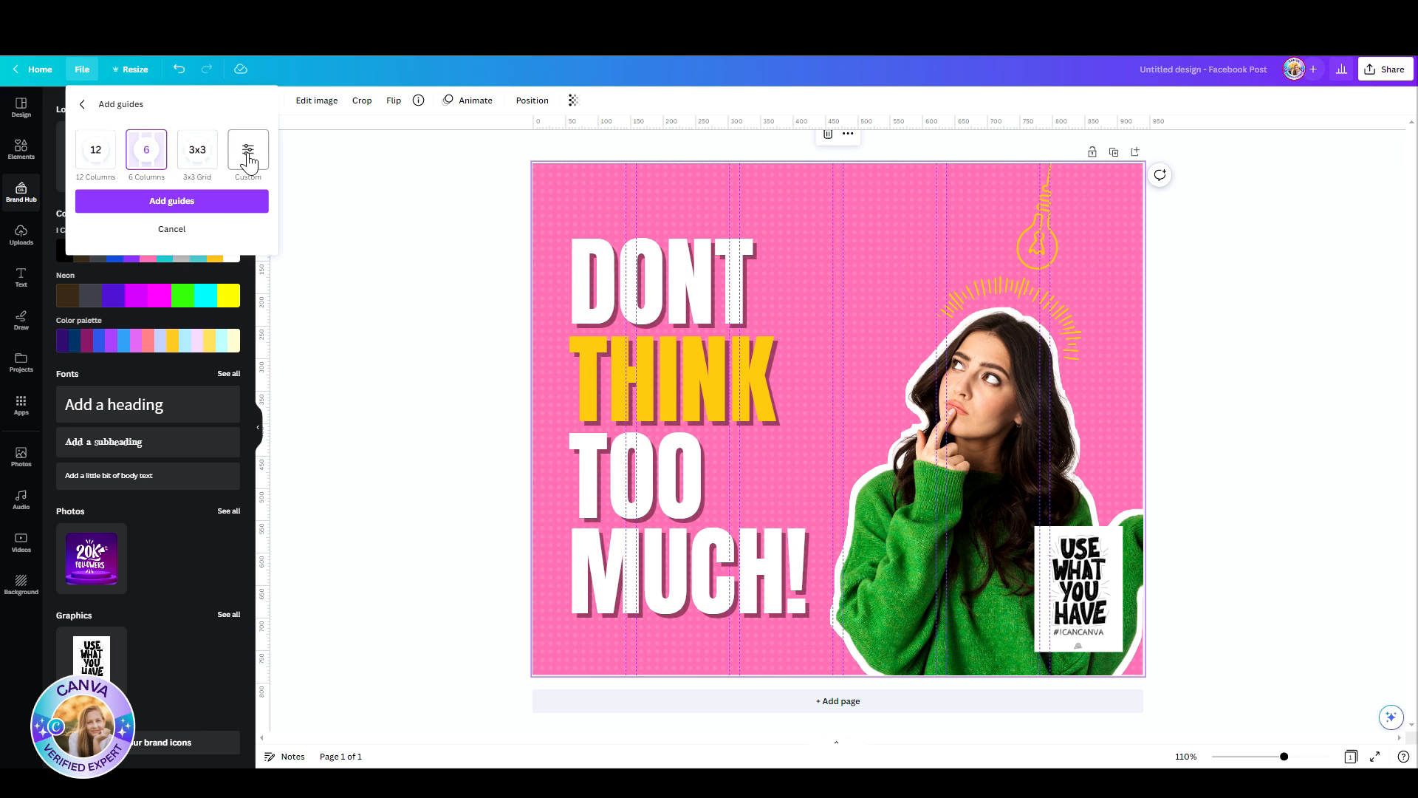
pyautogui.click(249, 160)
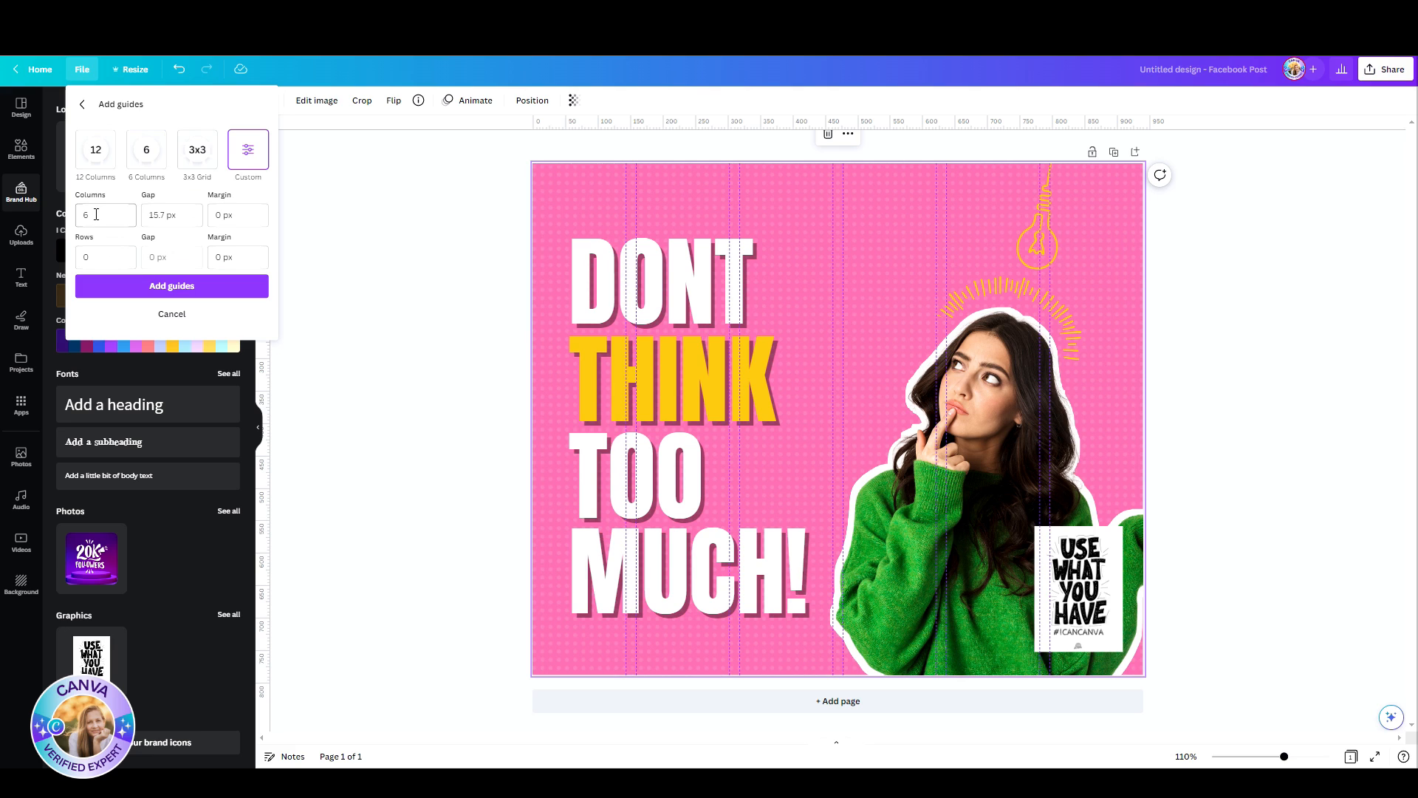
pyautogui.click(99, 249)
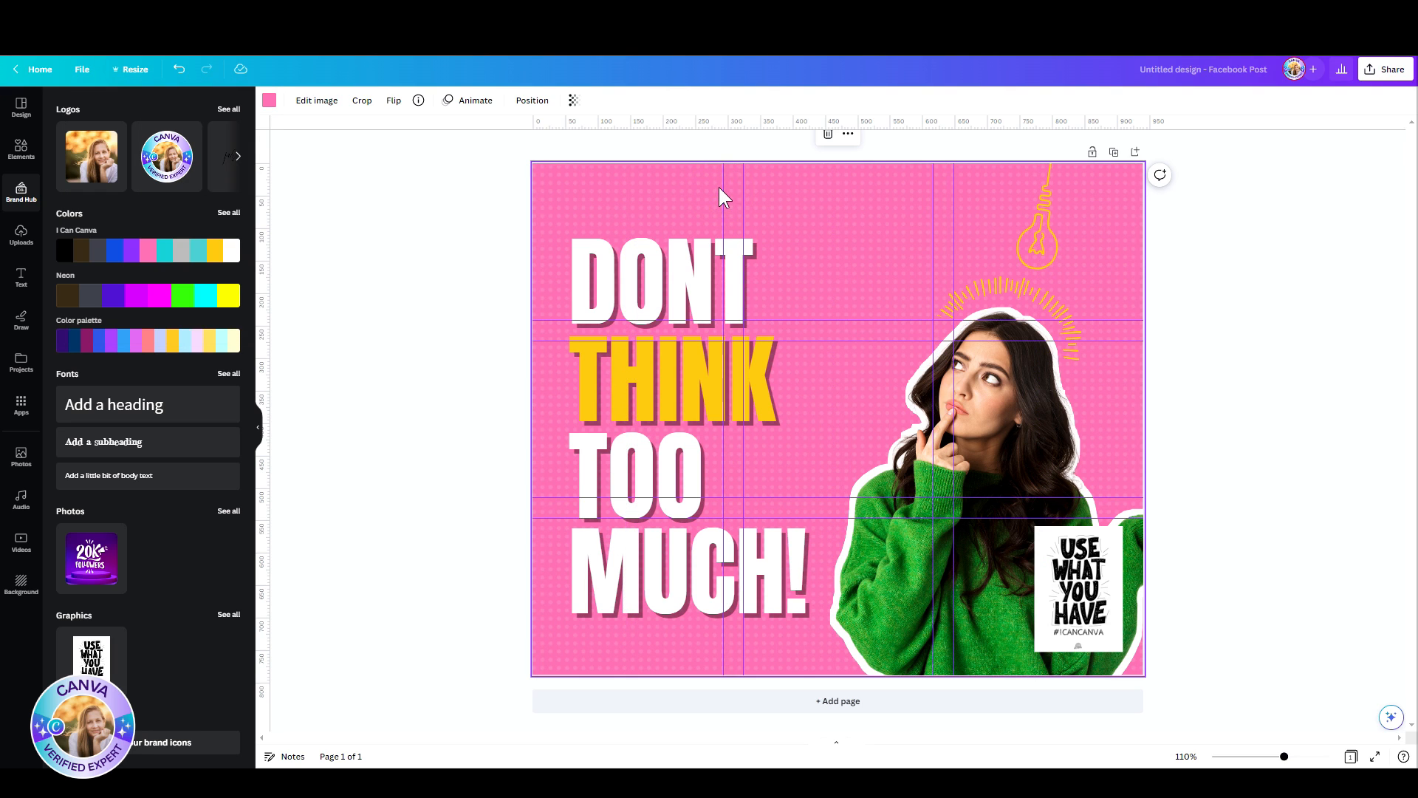
# Step: Unlock all guides on the pink Facebook post
pyautogui.rightClick(719, 188)
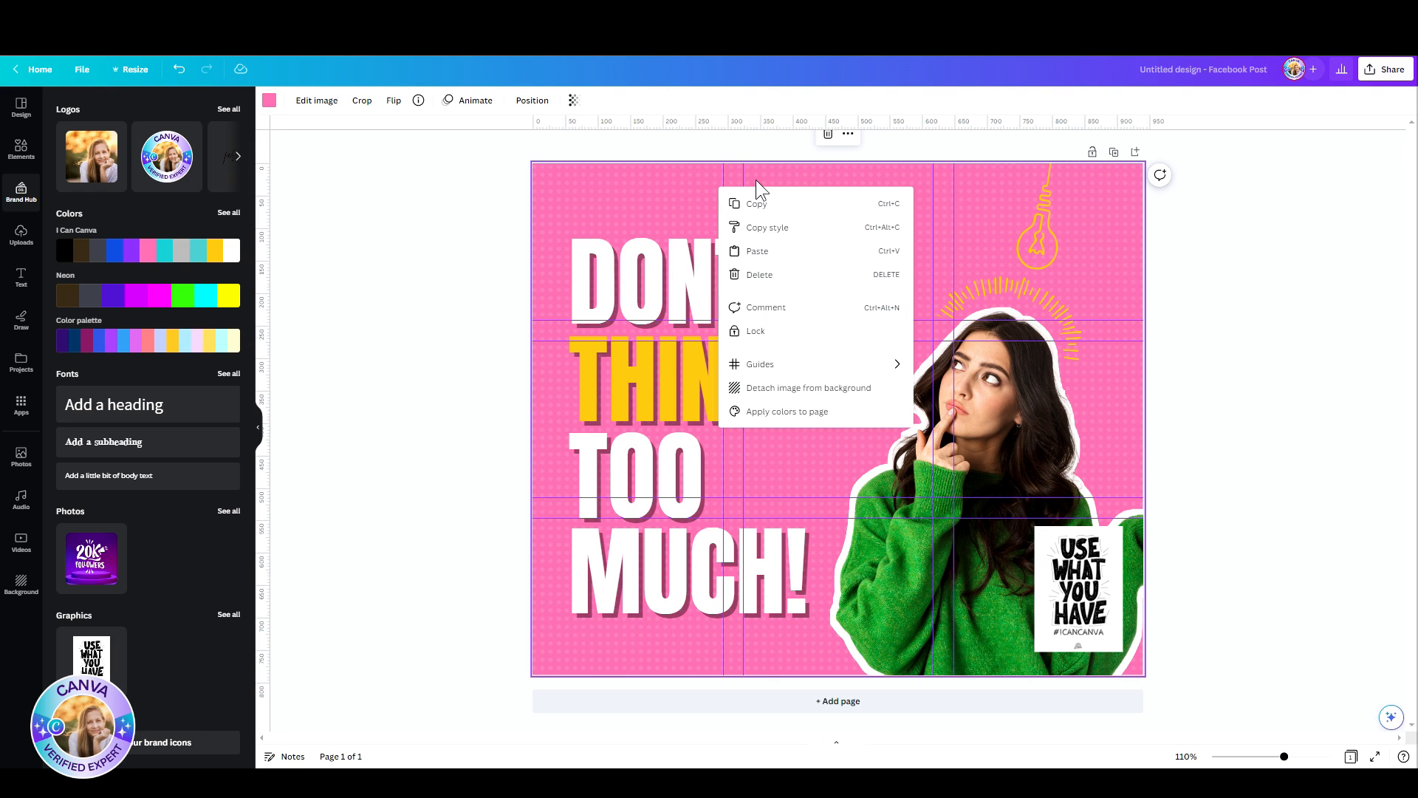
pyautogui.moveTo(776, 376)
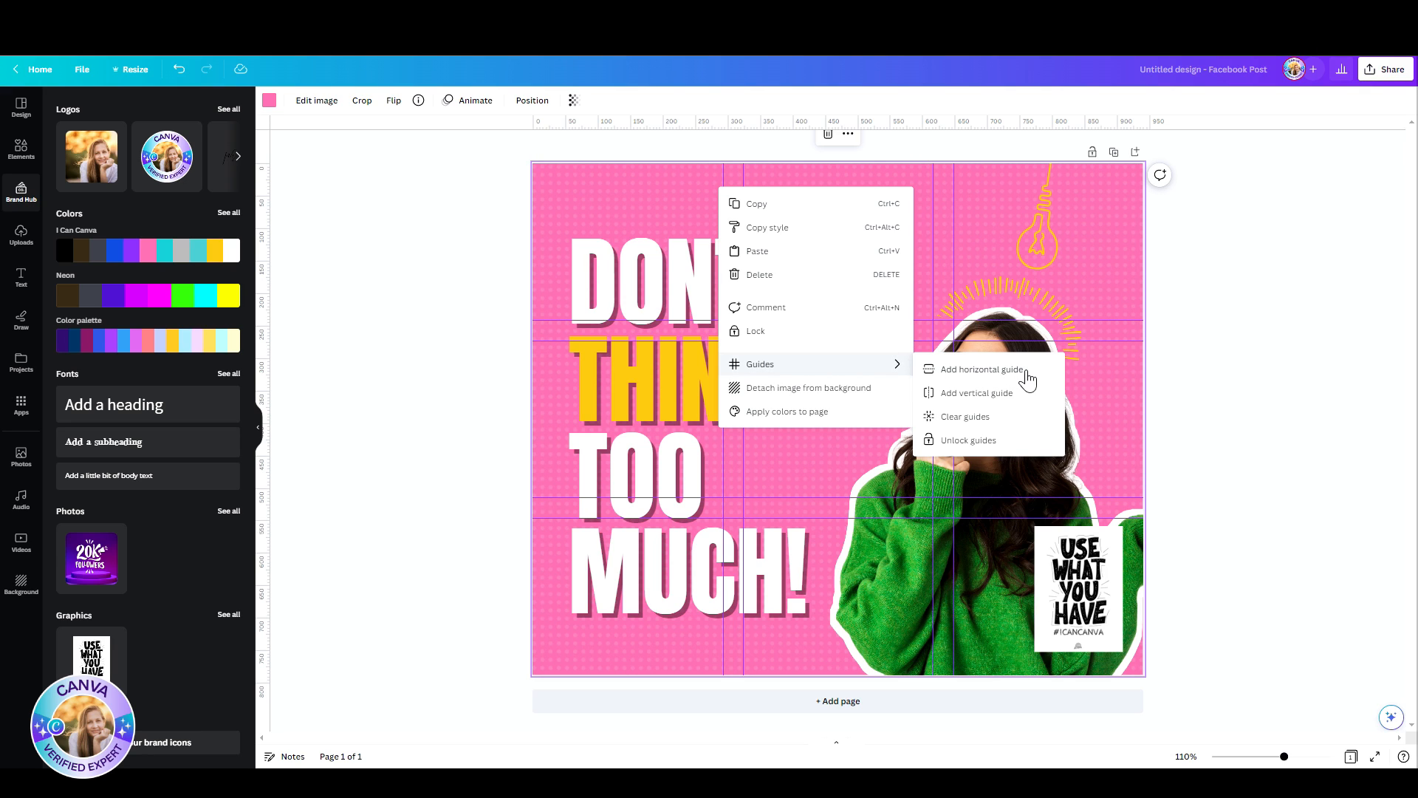
pyautogui.click(990, 443)
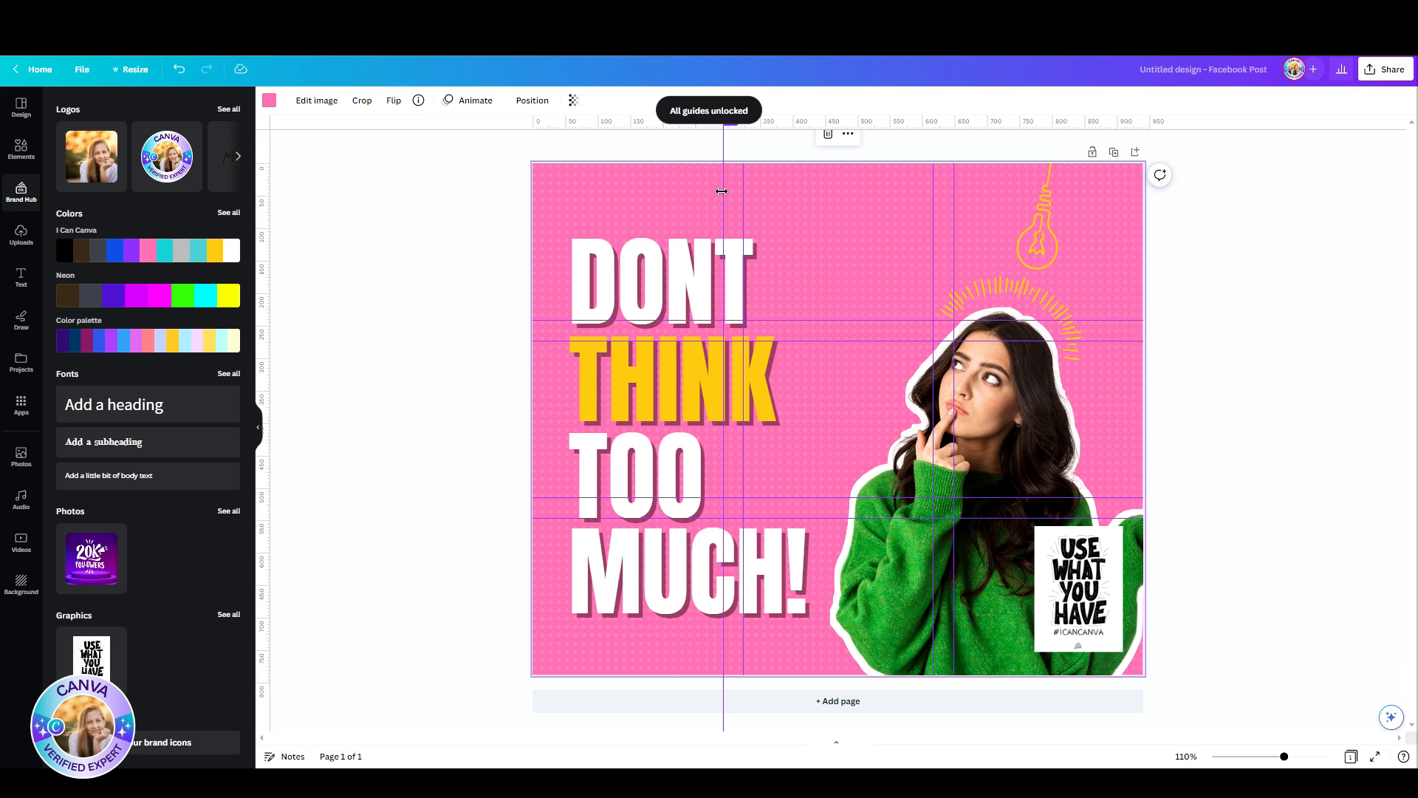